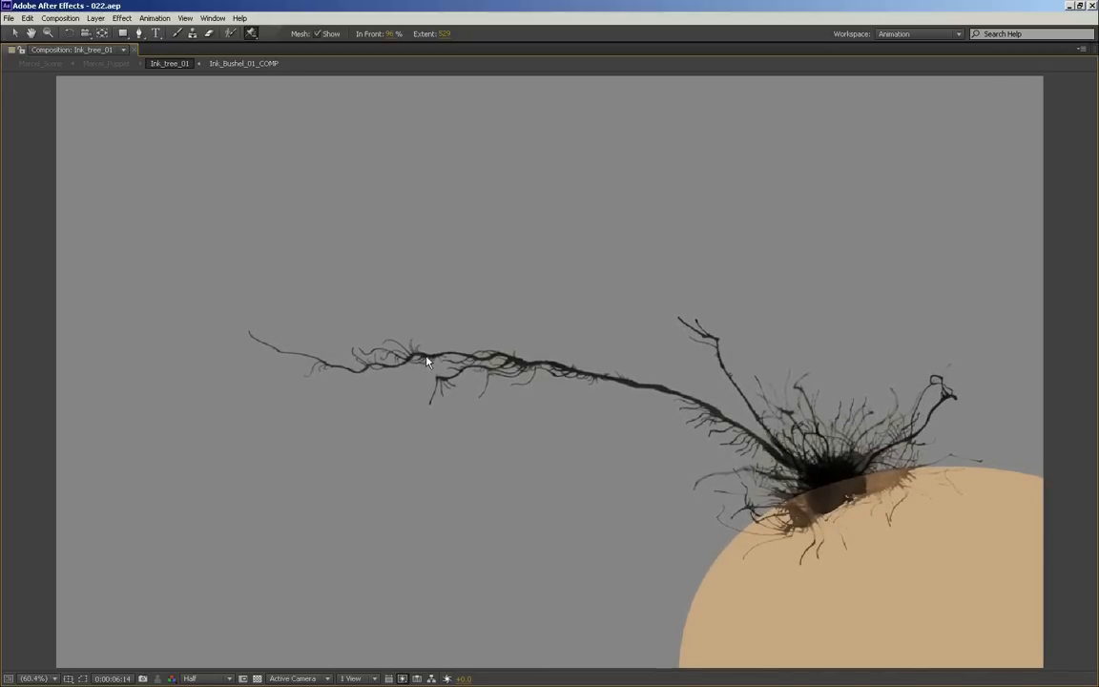
- Play back the Ink_tree_01 animation in the enlarged view and again in the restored layout to review the branch motion
mouse_move(406, 373)
mouse_down()
mouse_move(429, 363)
mouse_move(412, 434)
mouse_move(441, 563)
mouse_move(478, 603)
mouse_move(459, 559)
mouse_move(479, 592)
mouse_up()
key(space)
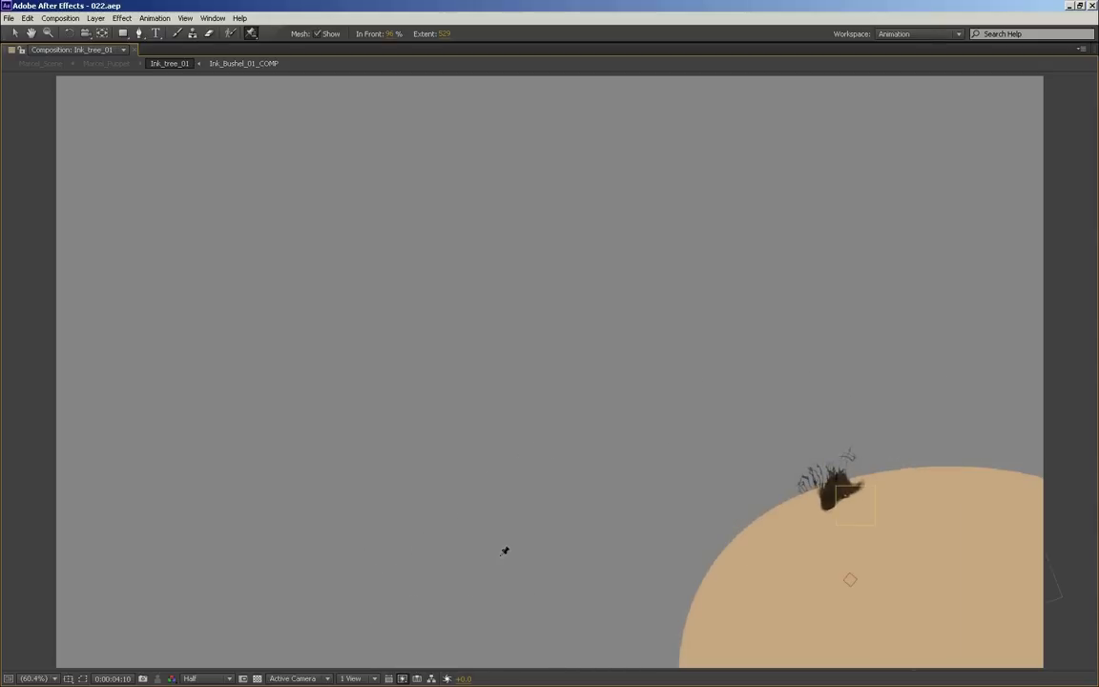
key(grave)
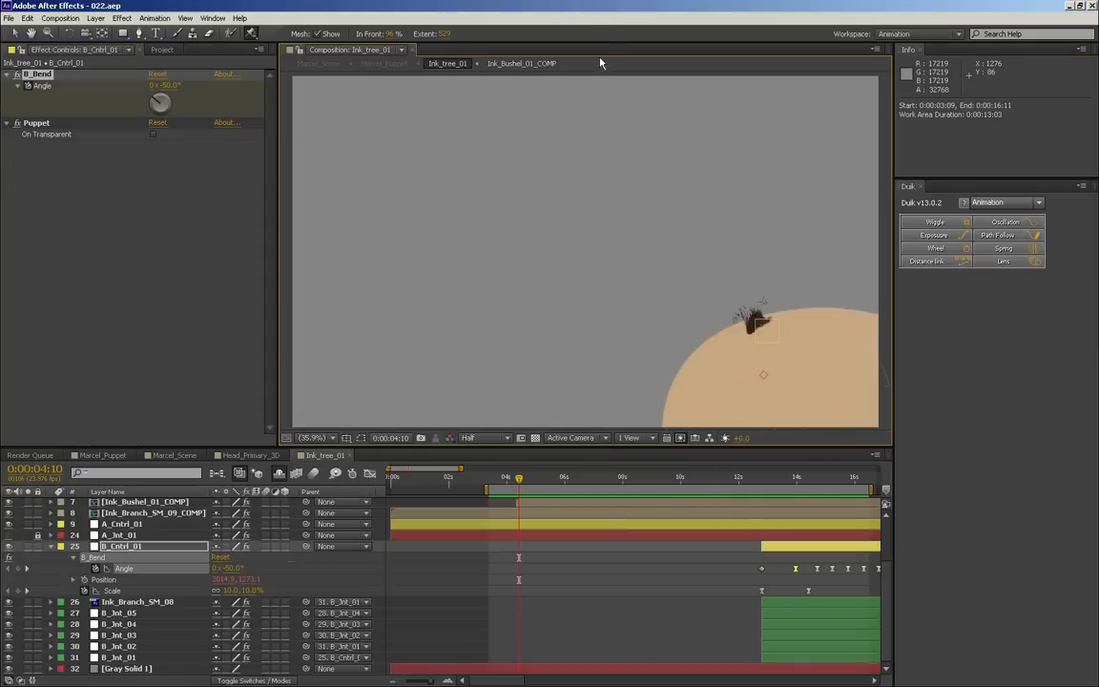
key(space)
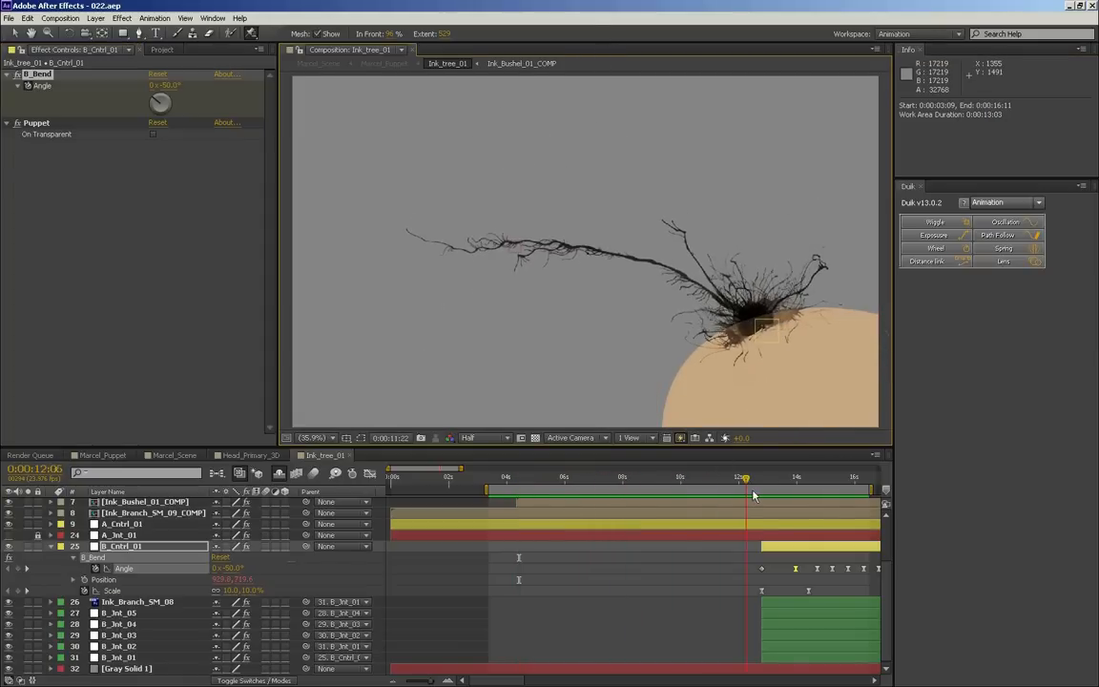
- Show Ink_Branch_LG_02, open it in its own layer view and inspect its masked artwork along the whole length
click(51, 547)
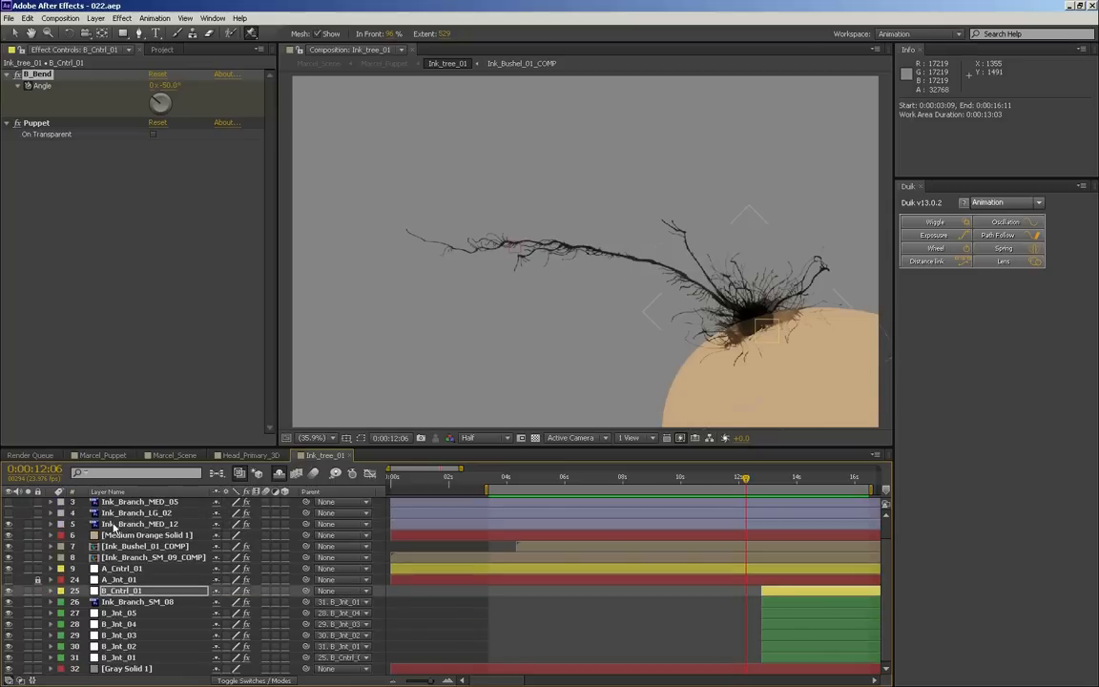
click(124, 512)
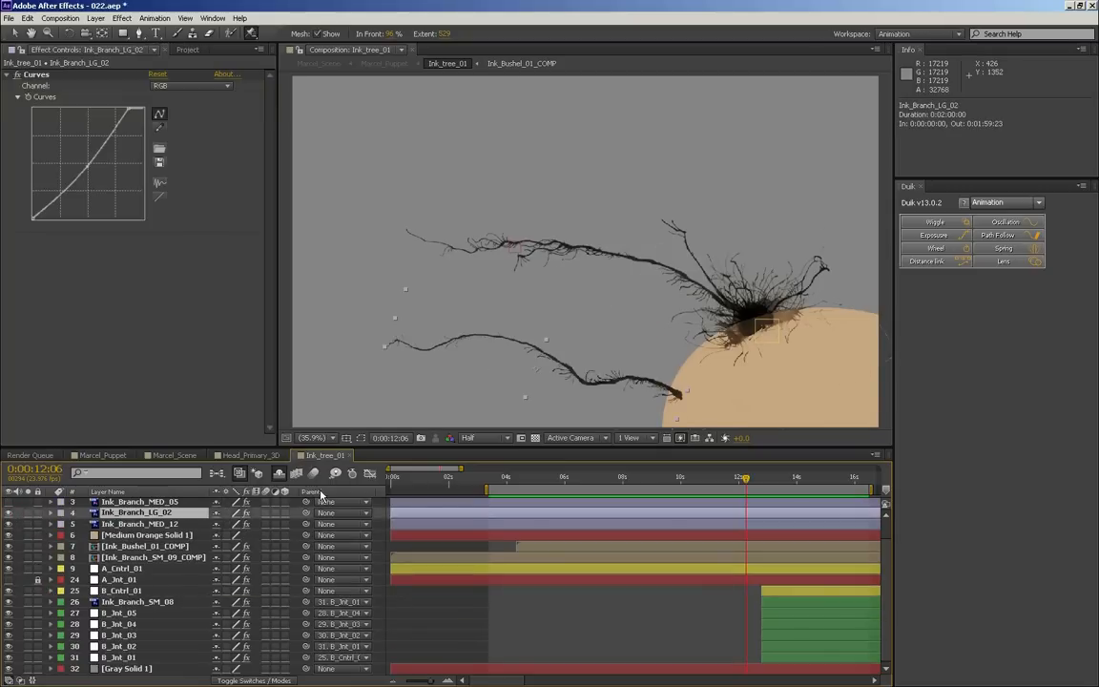
double_click(181, 513)
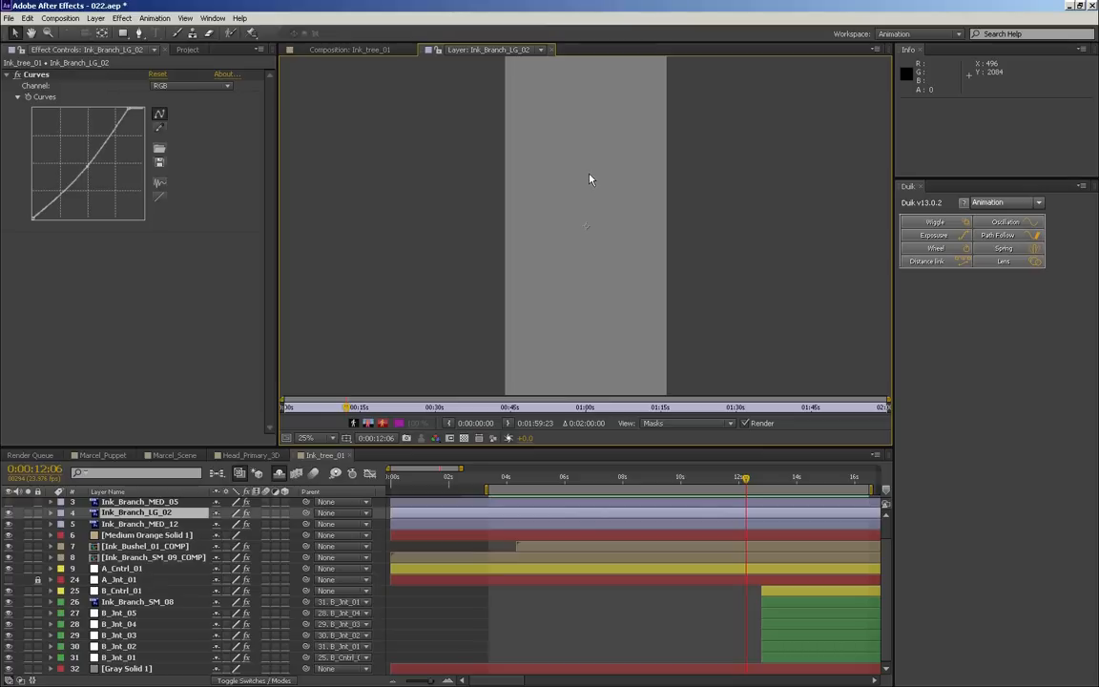
scroll(589, 178, up, 3)
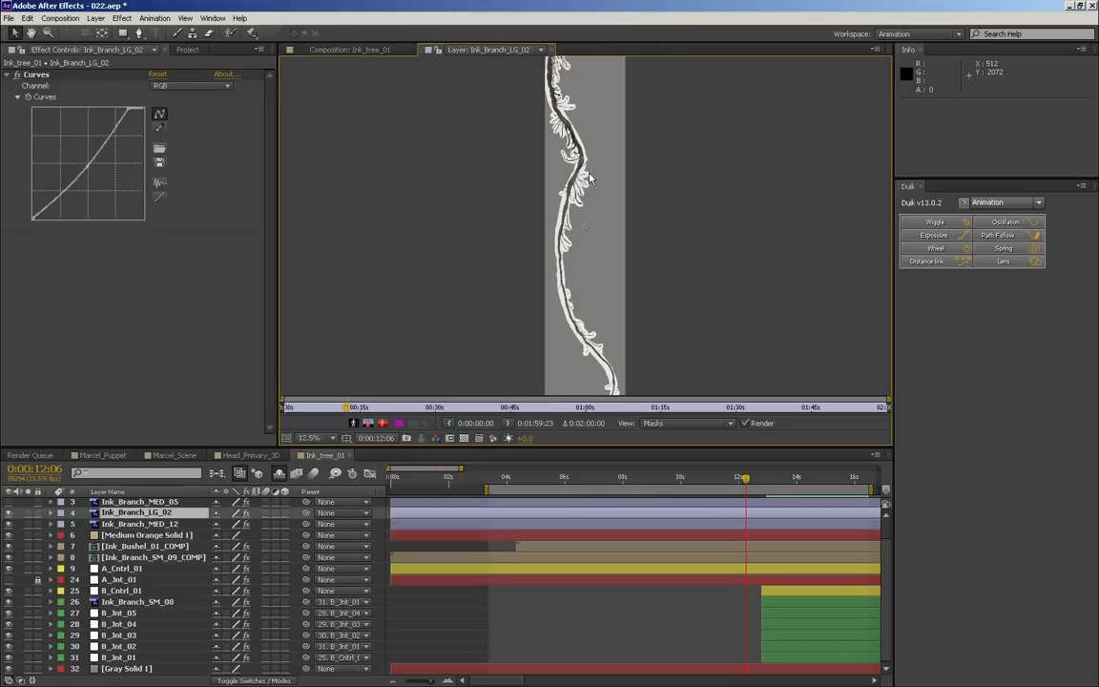
scroll(627, 217, up, 4)
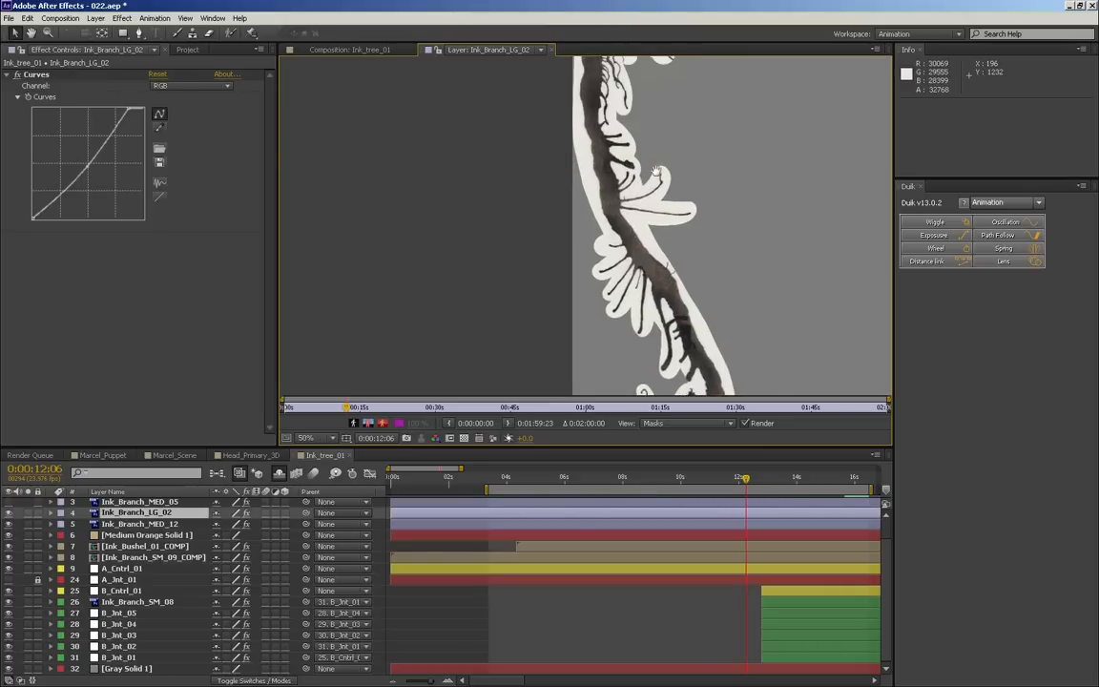
scroll(598, 231, down, 6)
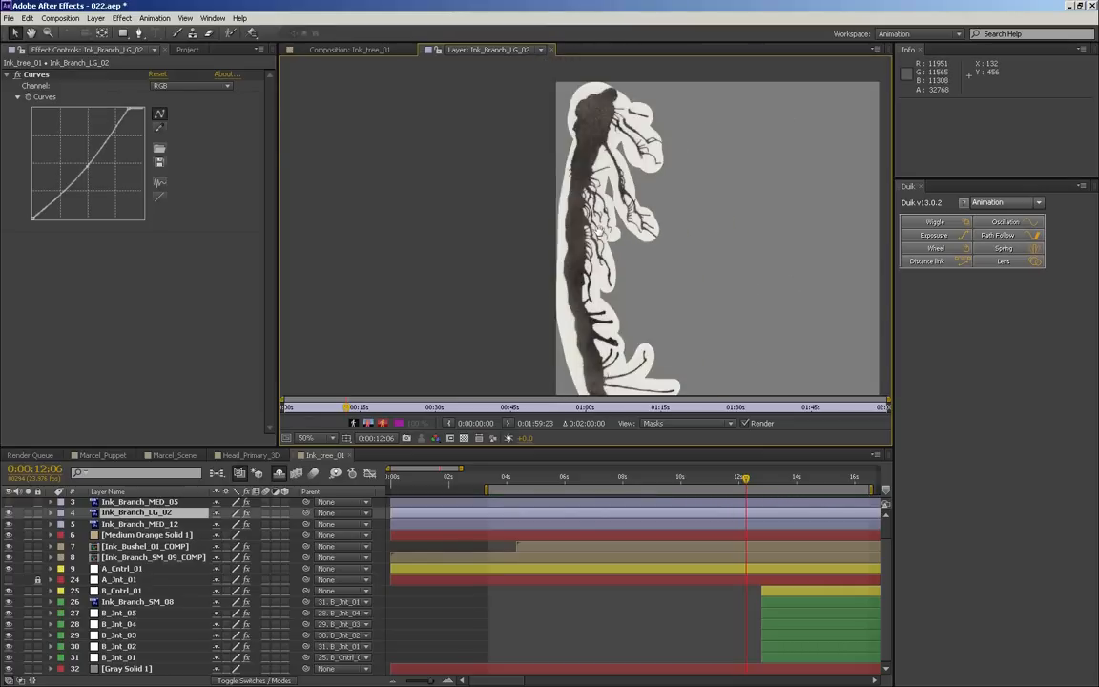
drag(611, 308, 612, 95)
drag(635, 324, 624, 386)
drag(554, 191, 545, 305)
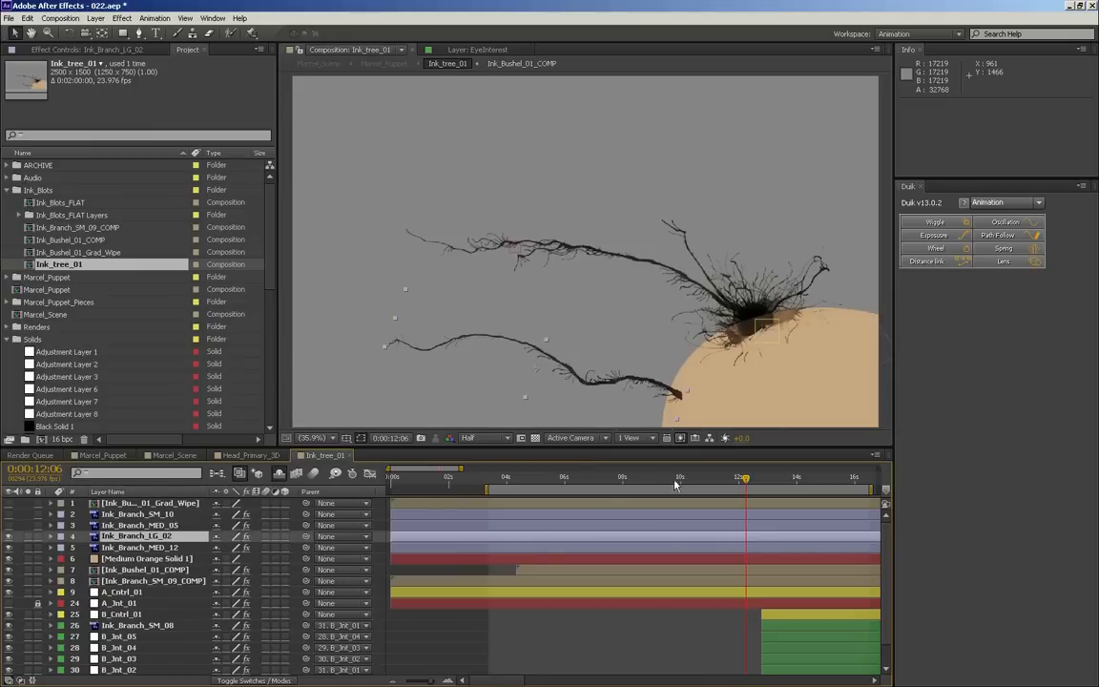
- Preview the growth up to 0:00:09:21, hide Ink_Branch_LG_02 and show Ink_Branch_MED_05
drag(674, 485, 567, 485)
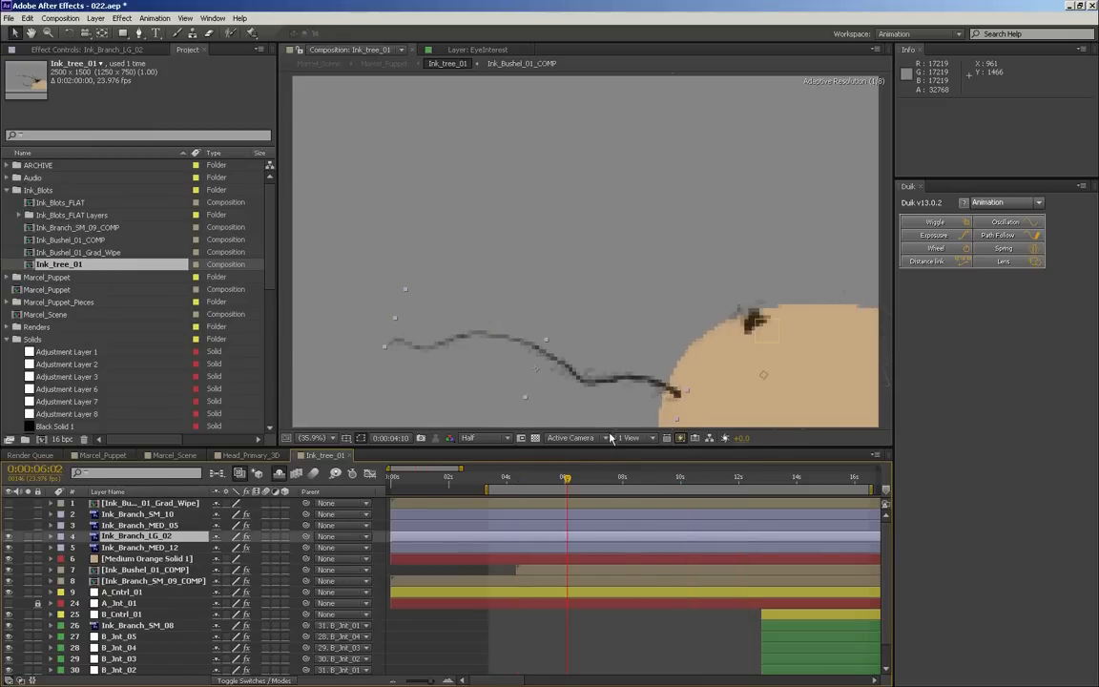
key(space)
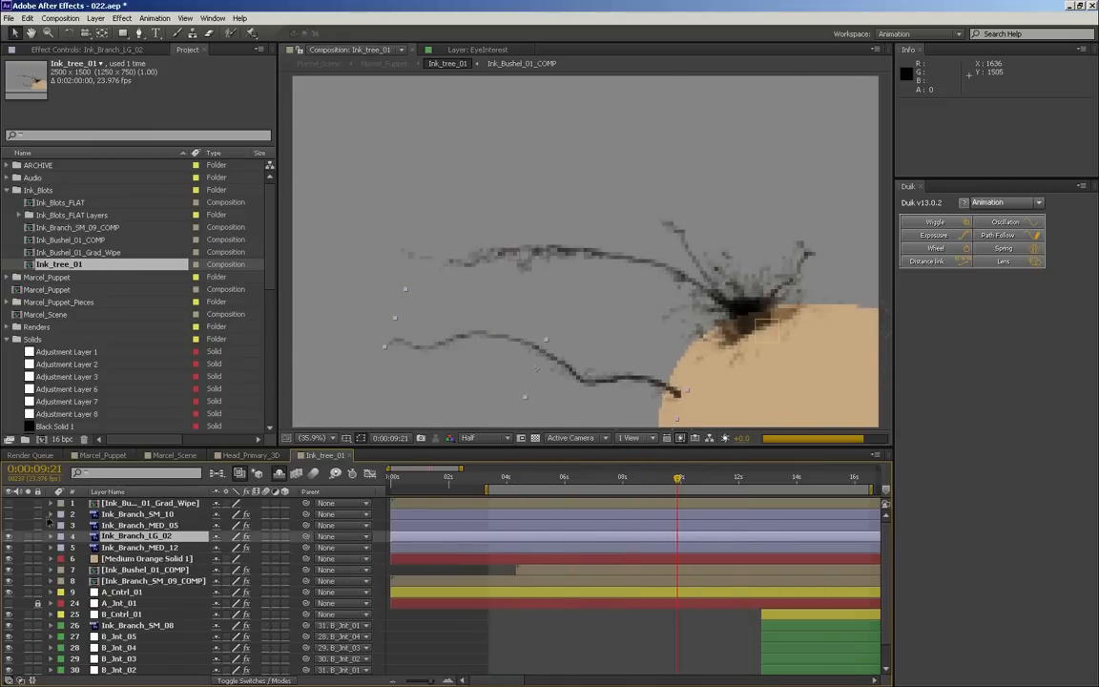
click(8, 536)
click(8, 526)
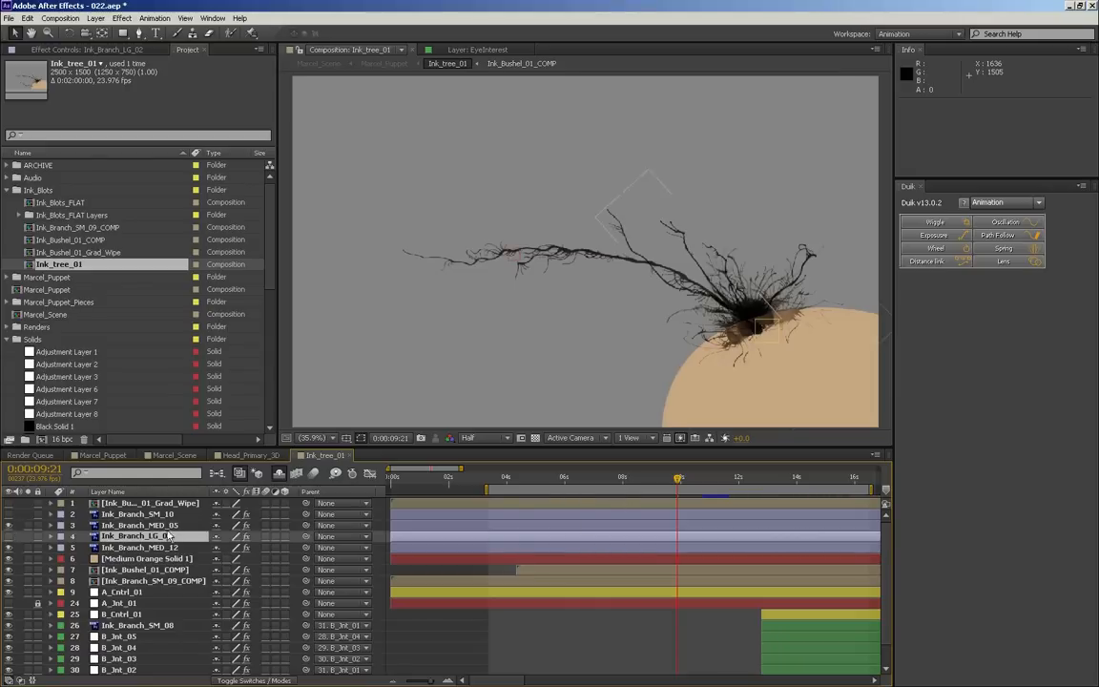
- Try an A_Bend angle of -7.4° on A_Cntrl_01 and undo the change
click(116, 615)
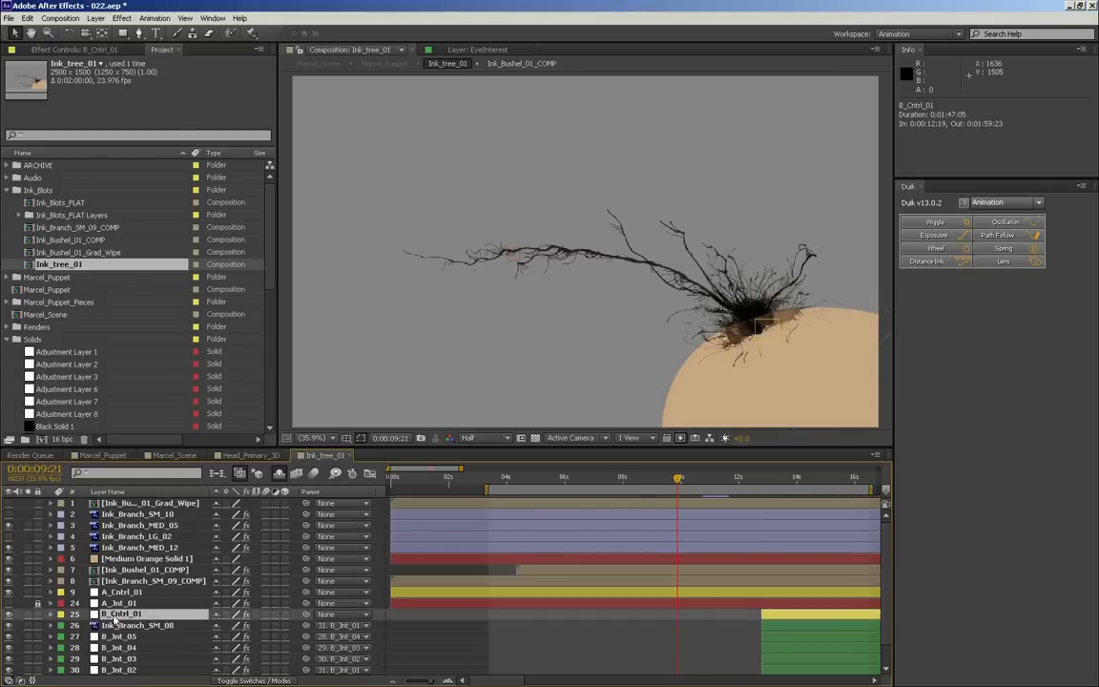
click(119, 592)
click(101, 50)
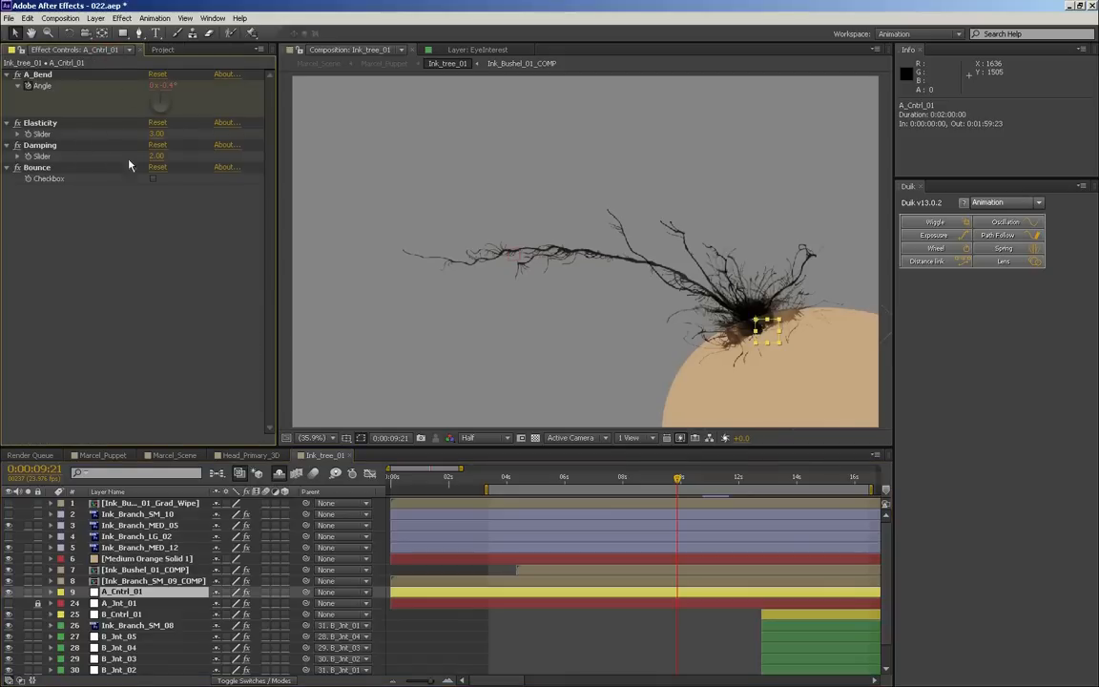
mouse_move(164, 86)
mouse_down()
mouse_move(190, 86)
mouse_move(164, 85)
mouse_up()
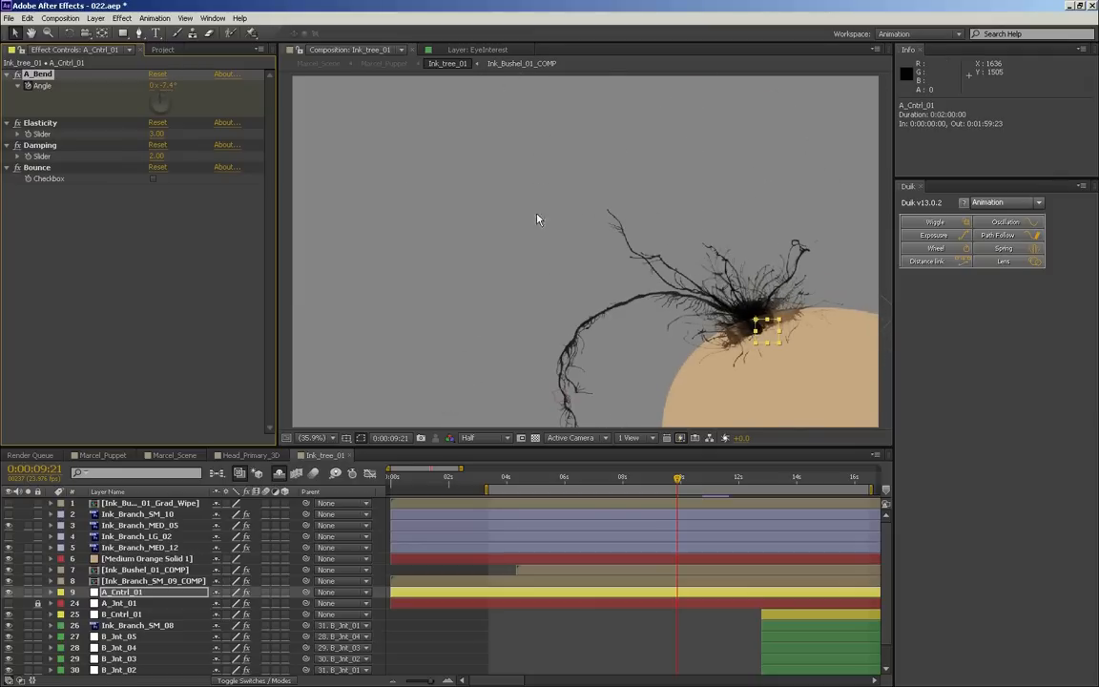
key(ctrl+z)
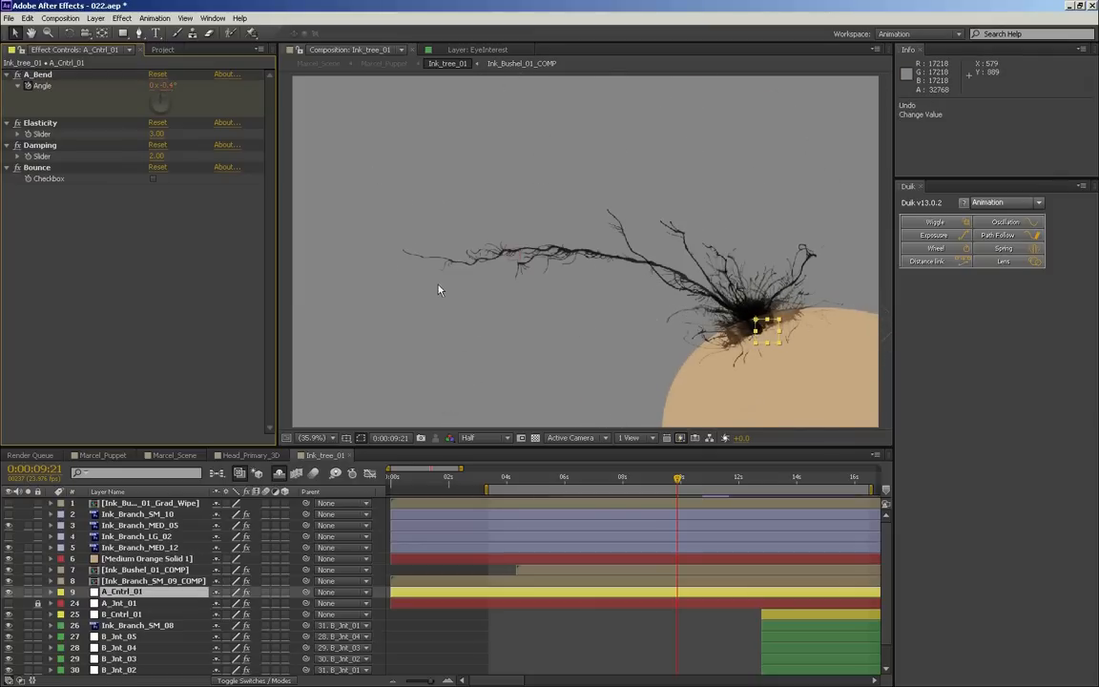
- Hide and show Ink_Branch_MED_12 to identify its part of the ink tree
click(23, 548)
click(9, 548)
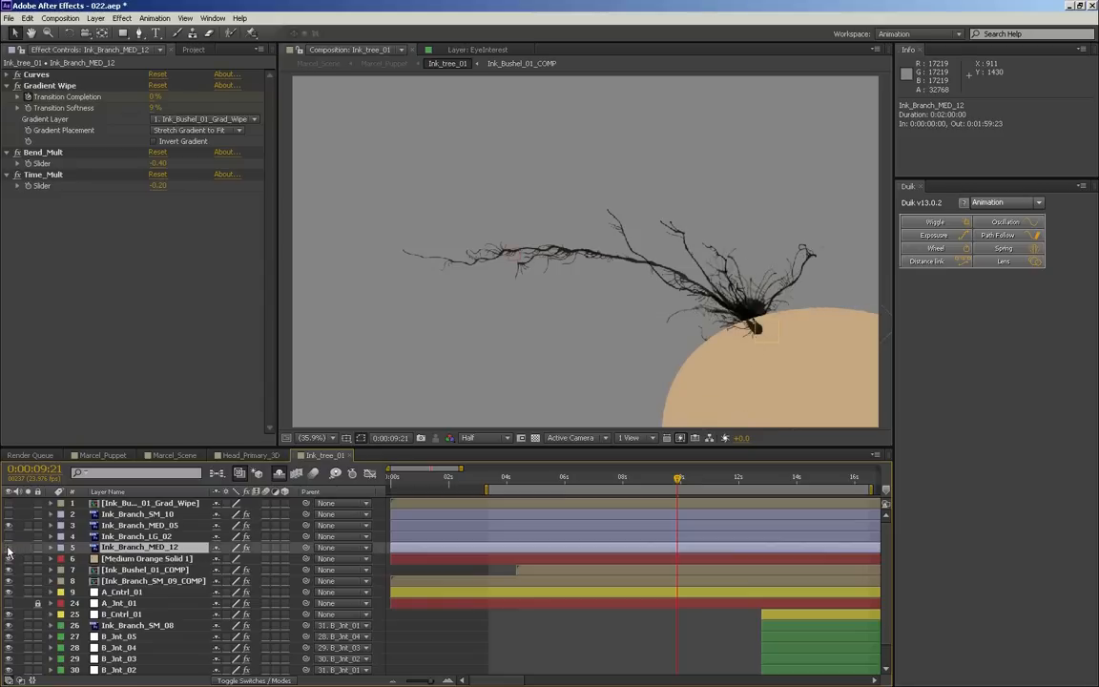
click(9, 549)
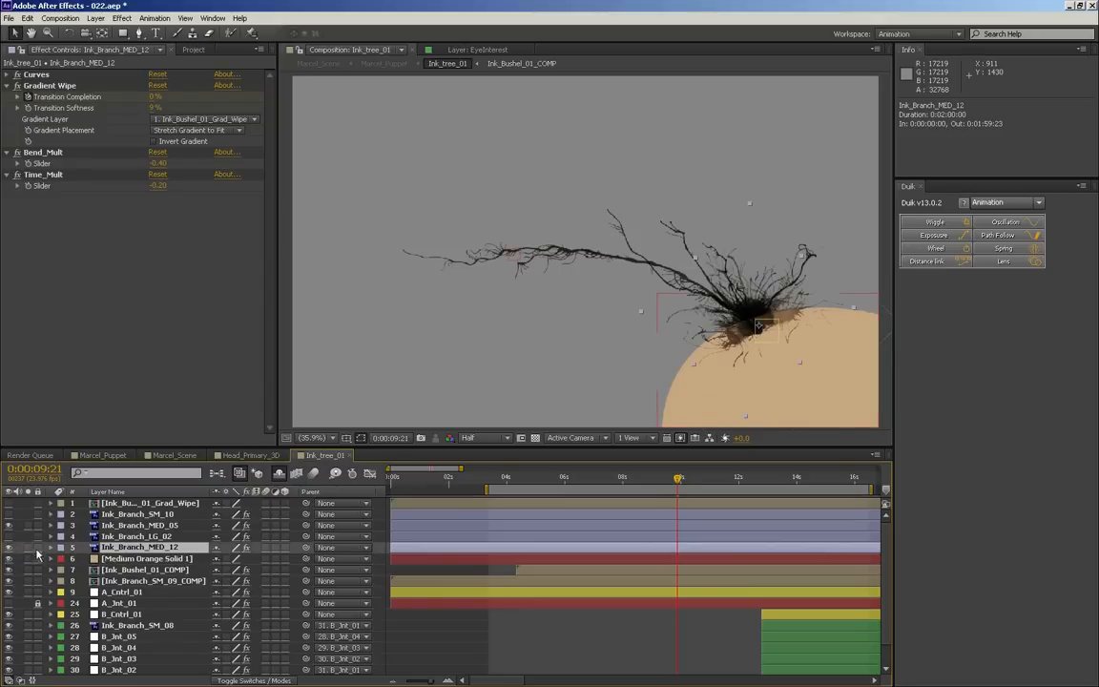
- Show Ink_Branch_LG_02 and place it above Ink_Branch_MED_05 in the layer stack
click(9, 536)
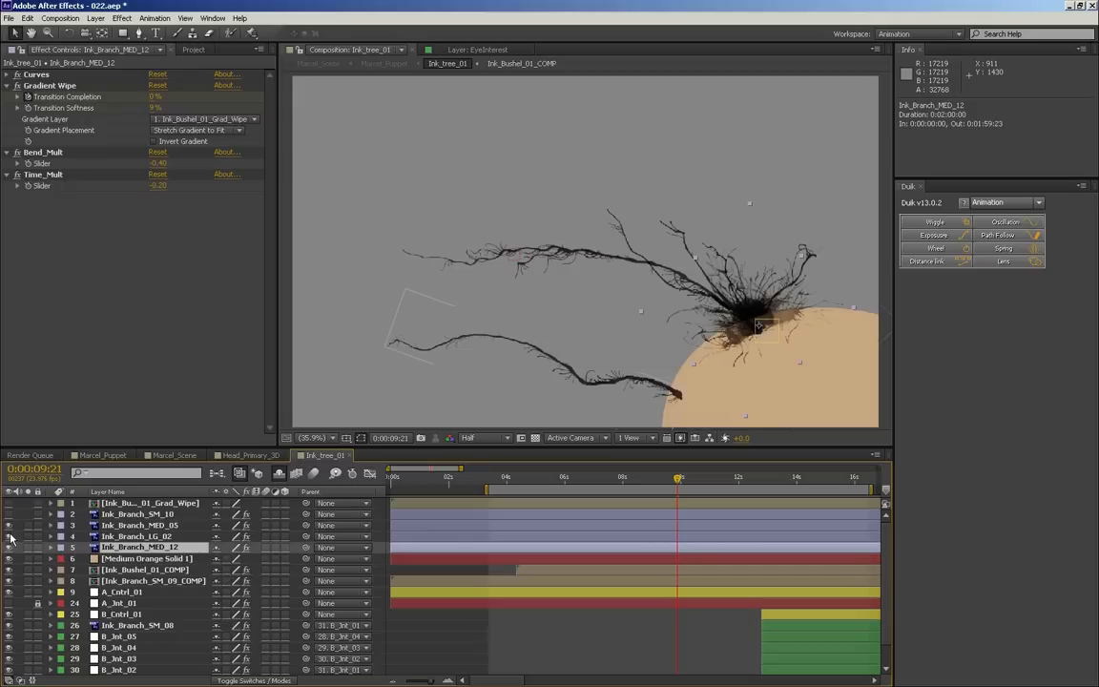
click(9, 537)
click(9, 538)
click(8, 536)
click(8, 536)
click(135, 537)
drag(134, 539, 129, 523)
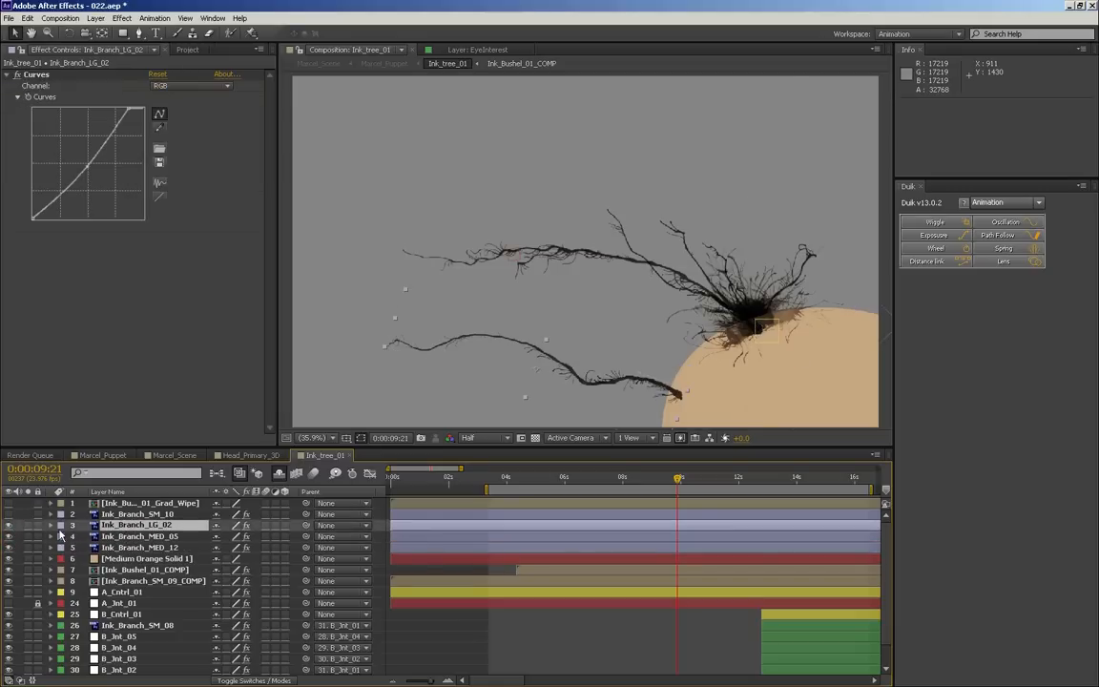
- Give Ink_Branch_LG_02 a Fuchsia label colour and solo the layer
click(60, 526)
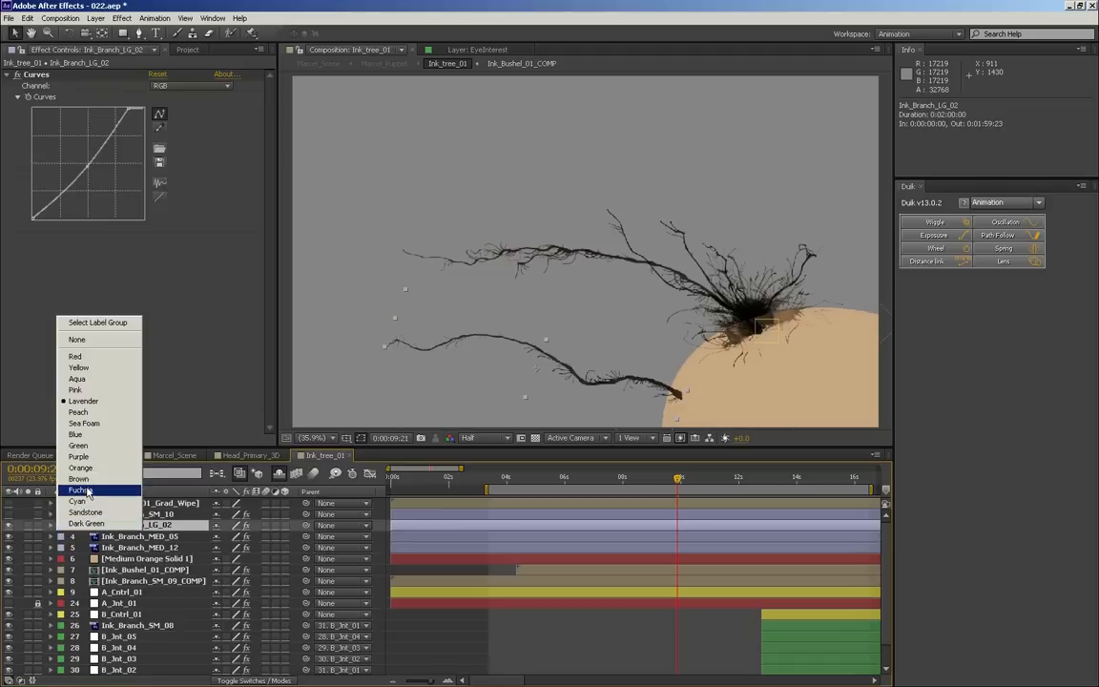
click(81, 444)
click(37, 525)
click(37, 526)
click(28, 526)
click(119, 525)
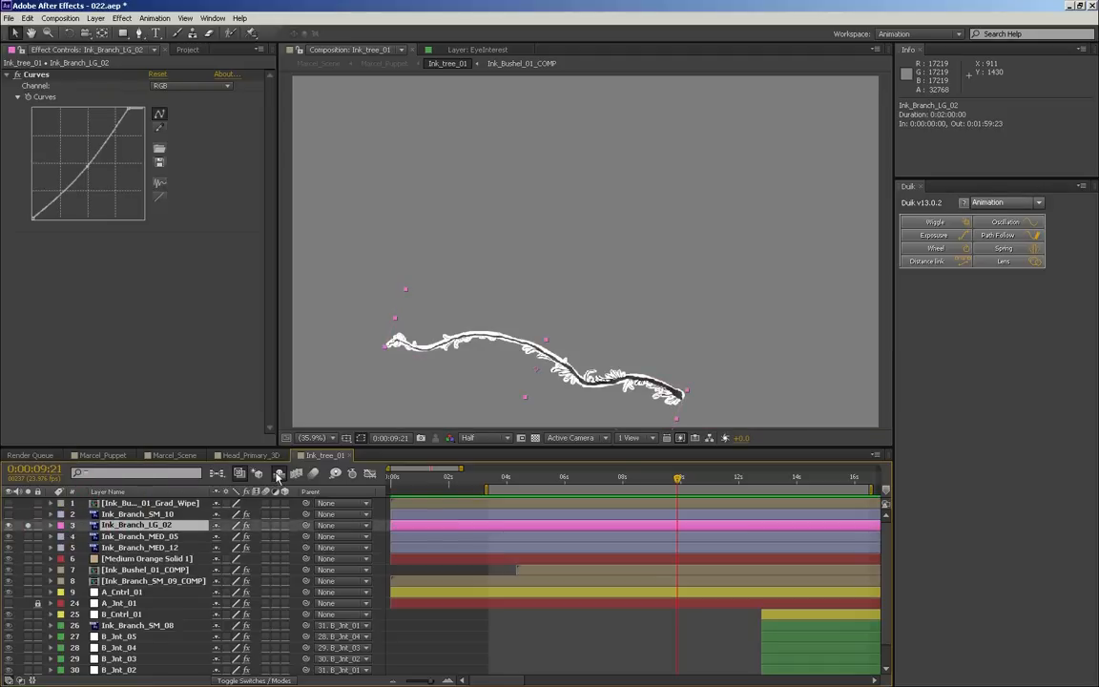
- Move the soloed Ink_Branch_LG_02 up in the composition to position 1252.7, 724.6
drag(528, 339, 583, 218)
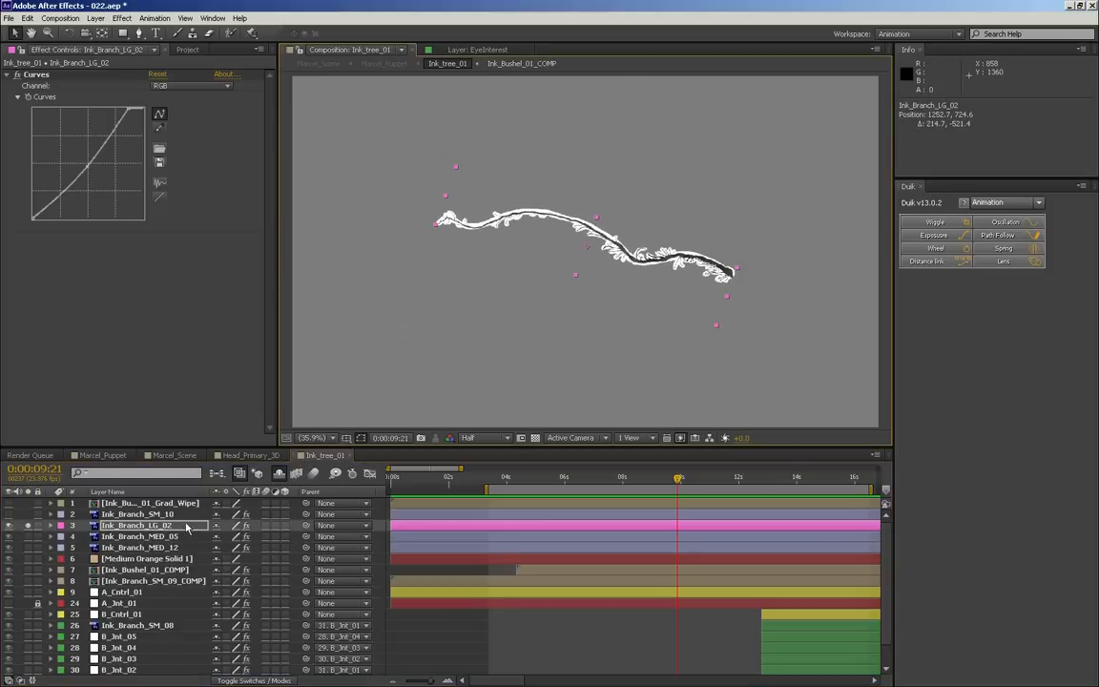
scroll(682, 315, up, 2)
drag(682, 319, 465, 345)
drag(893, 218, 942, 217)
drag(479, 291, 575, 289)
- Check the branch with its Curves effect toggled, and solo Gray Solid 1 together with it
click(16, 76)
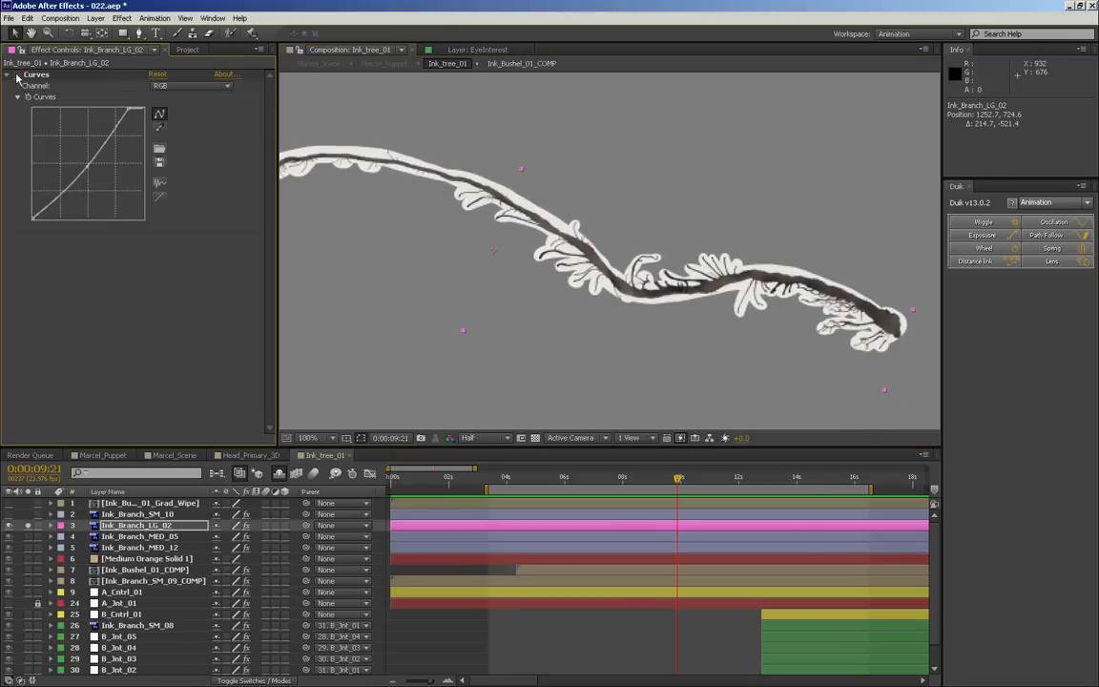
right_click(137, 529)
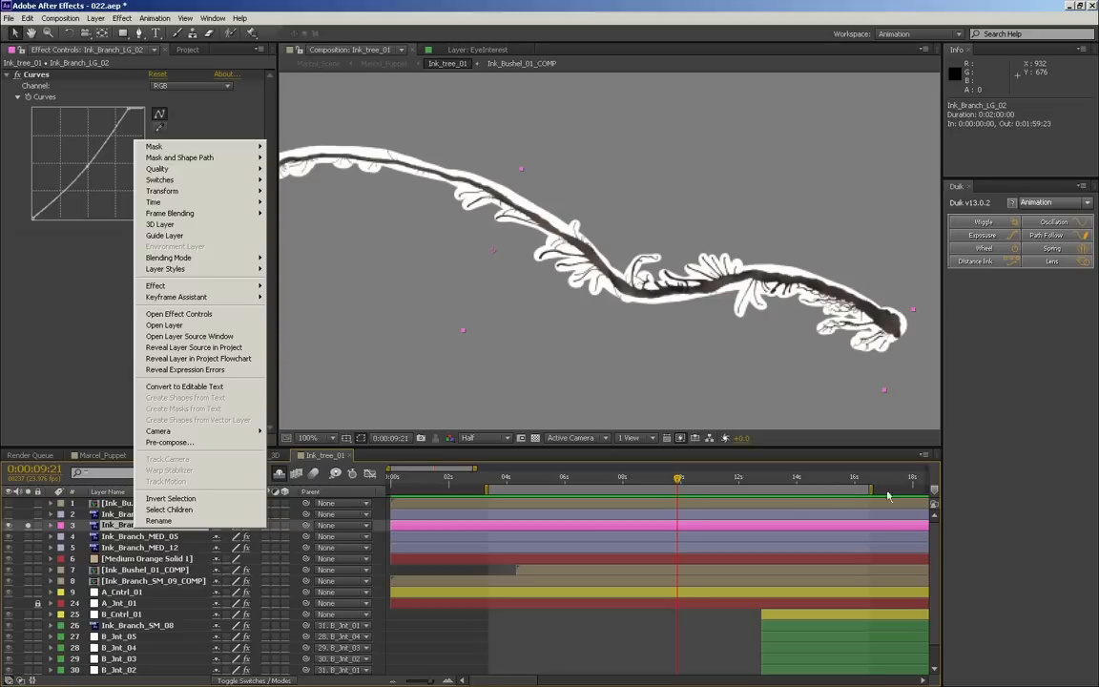
drag(934, 543, 935, 565)
click(28, 667)
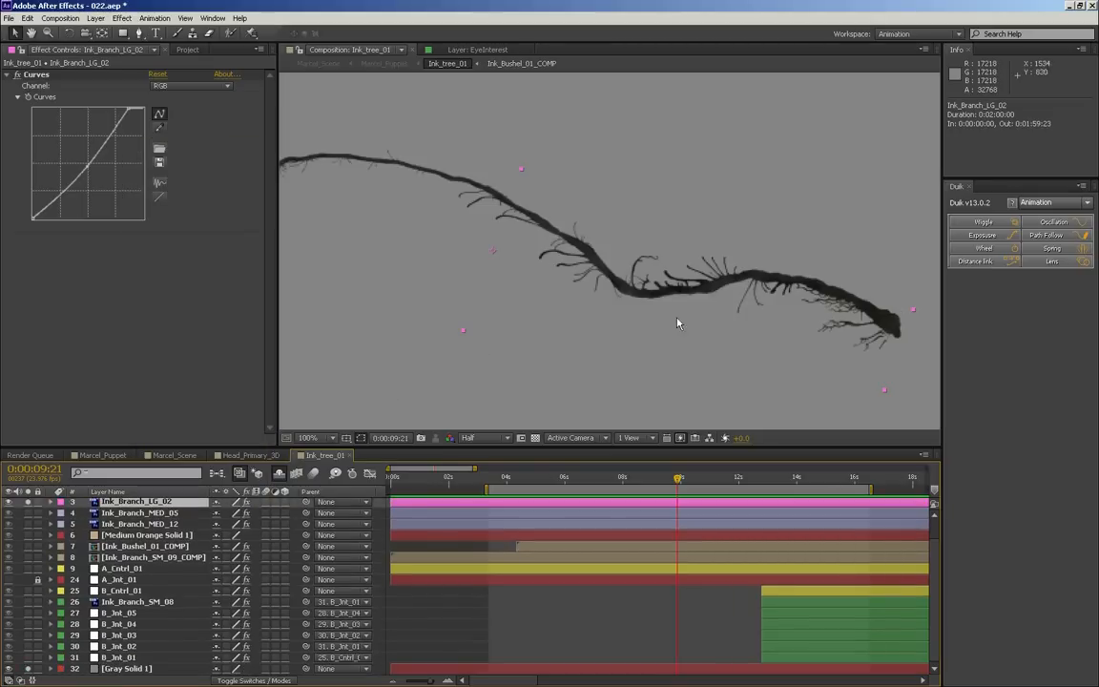
- Compare Ink_Branch_LG_02 against the gray background with its Curves effect off and on, from tip to base
click(16, 75)
click(17, 75)
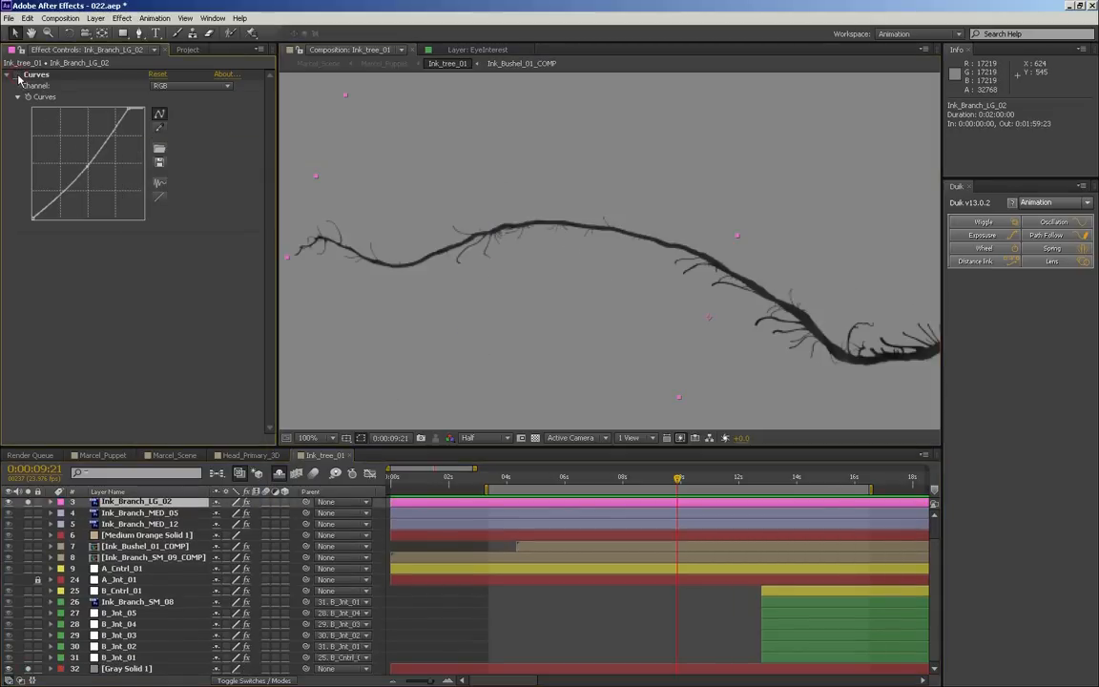
click(18, 75)
drag(735, 348, 523, 287)
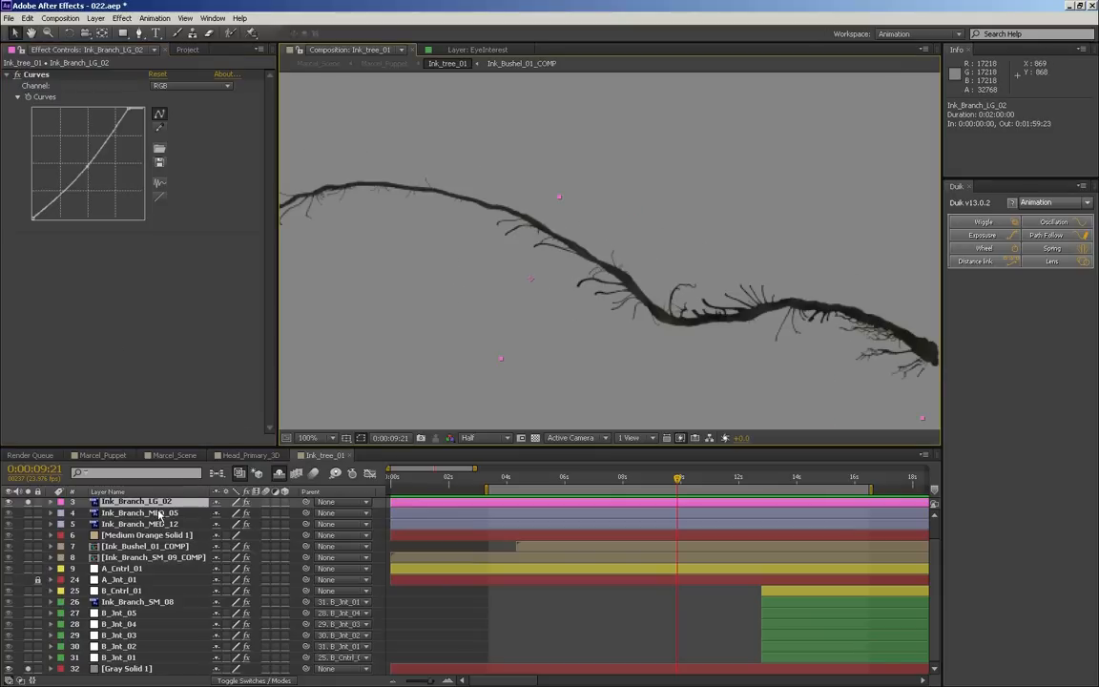
drag(511, 290, 328, 244)
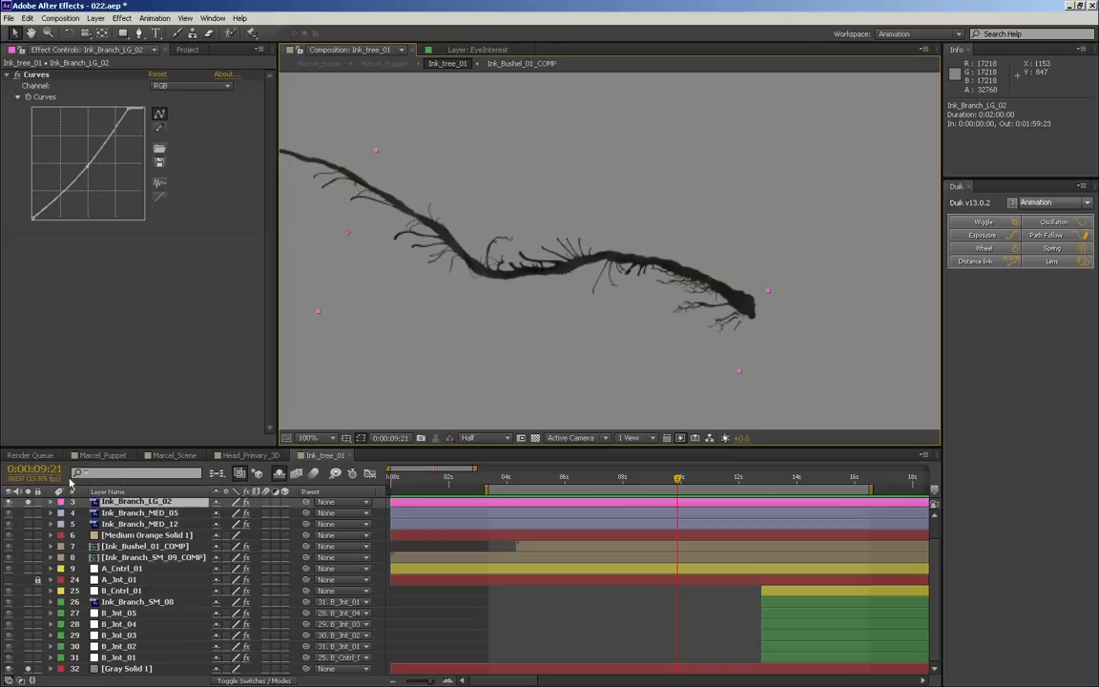
- Create a null object and rename it C_Jnt_01
click(95, 18)
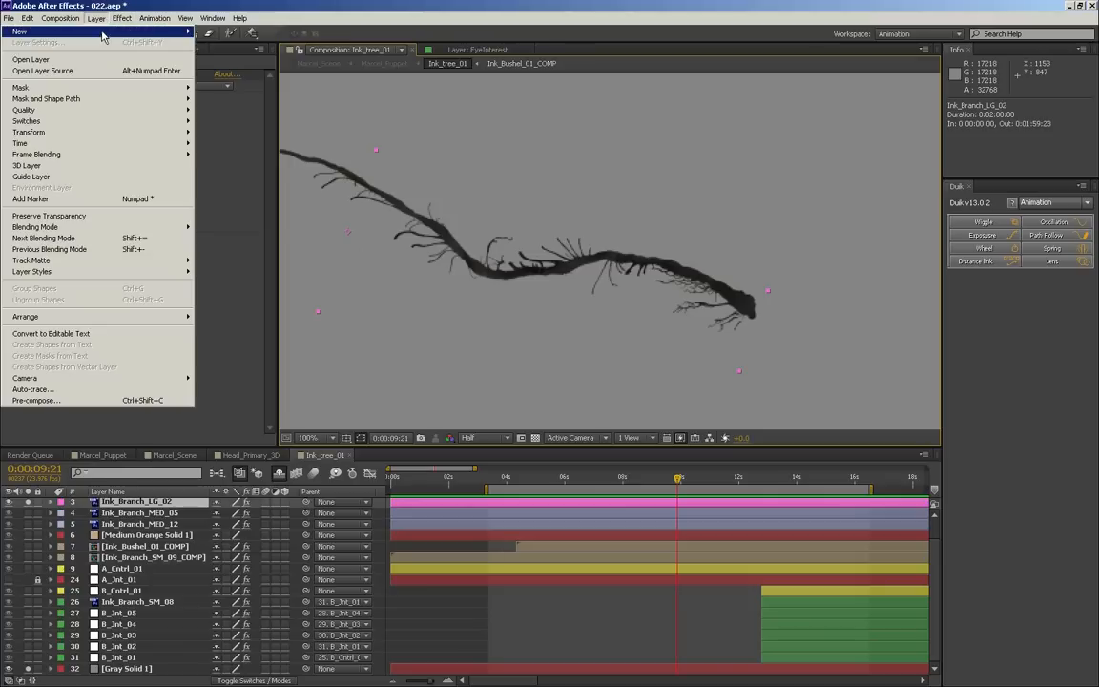
mouse_move(95, 32)
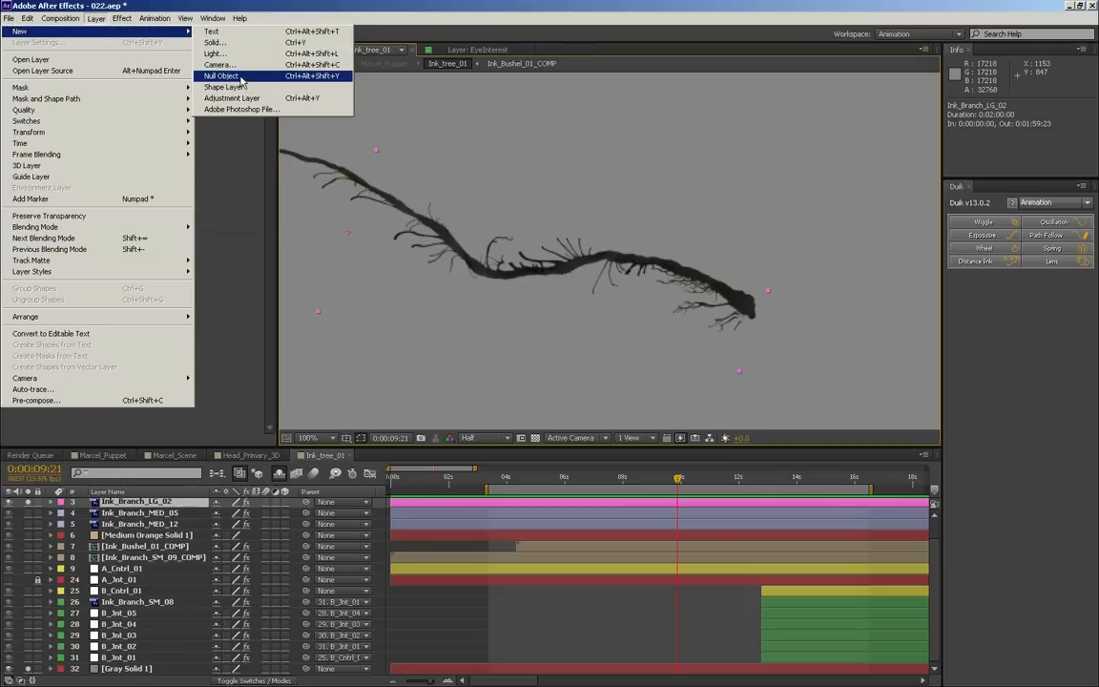
click(219, 76)
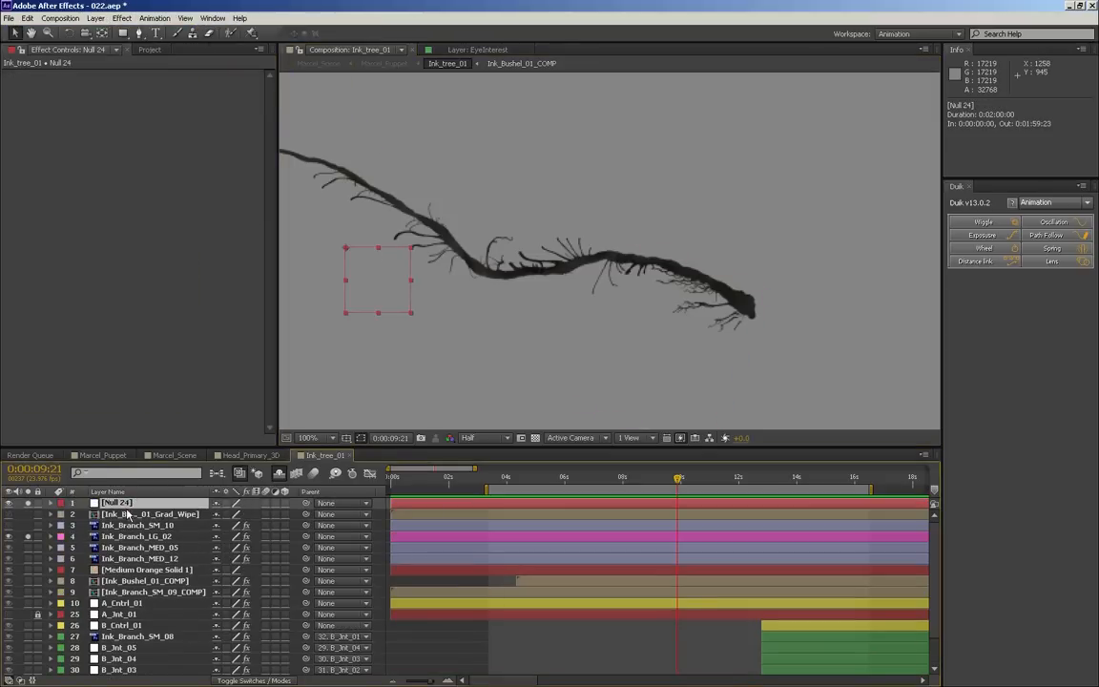
key(Return)
text(C_Jnt_01)
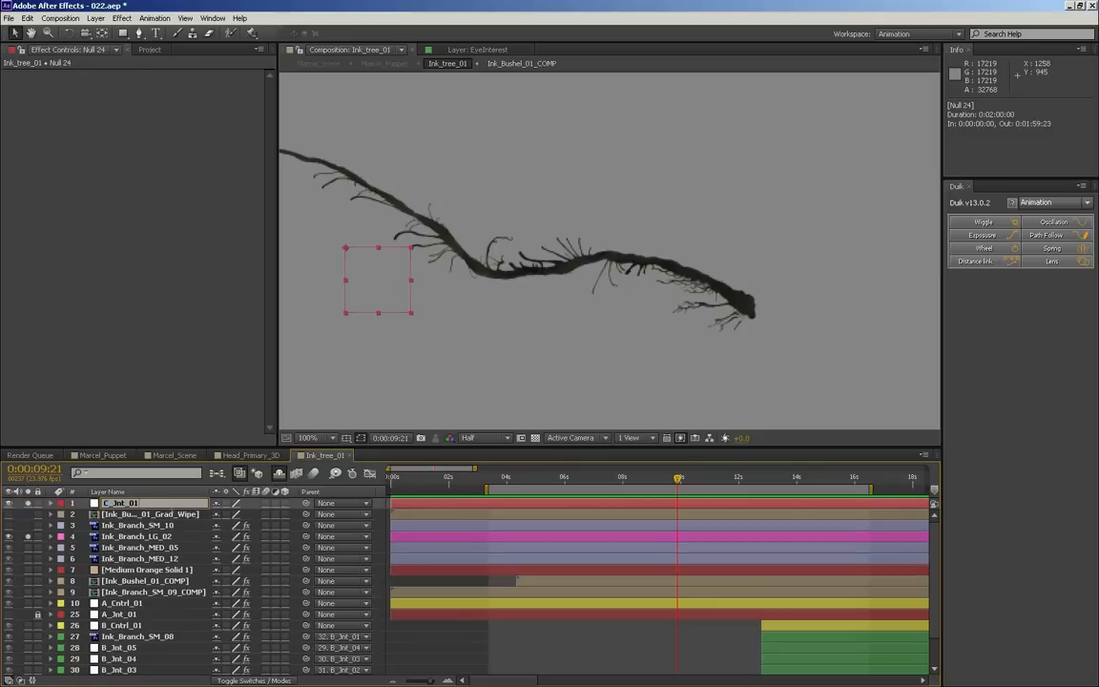
key(Return)
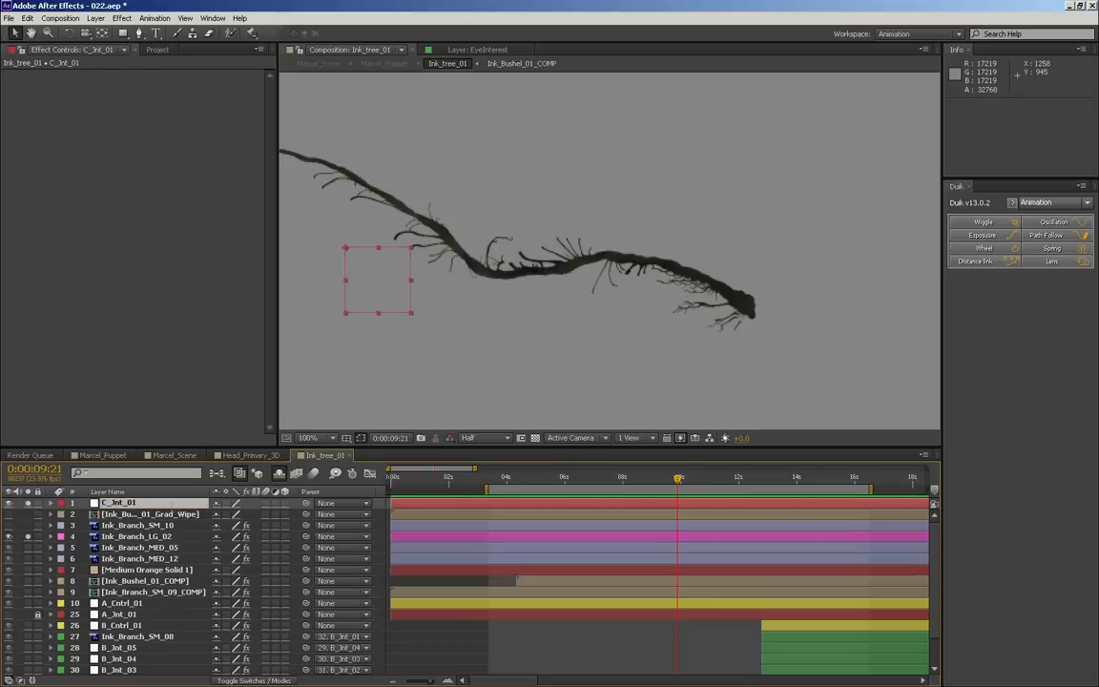
- Give C_Jnt_01 the Fuchsia label colour and move it to the branch's thick base, at position 1860.0, 837.0
click(61, 503)
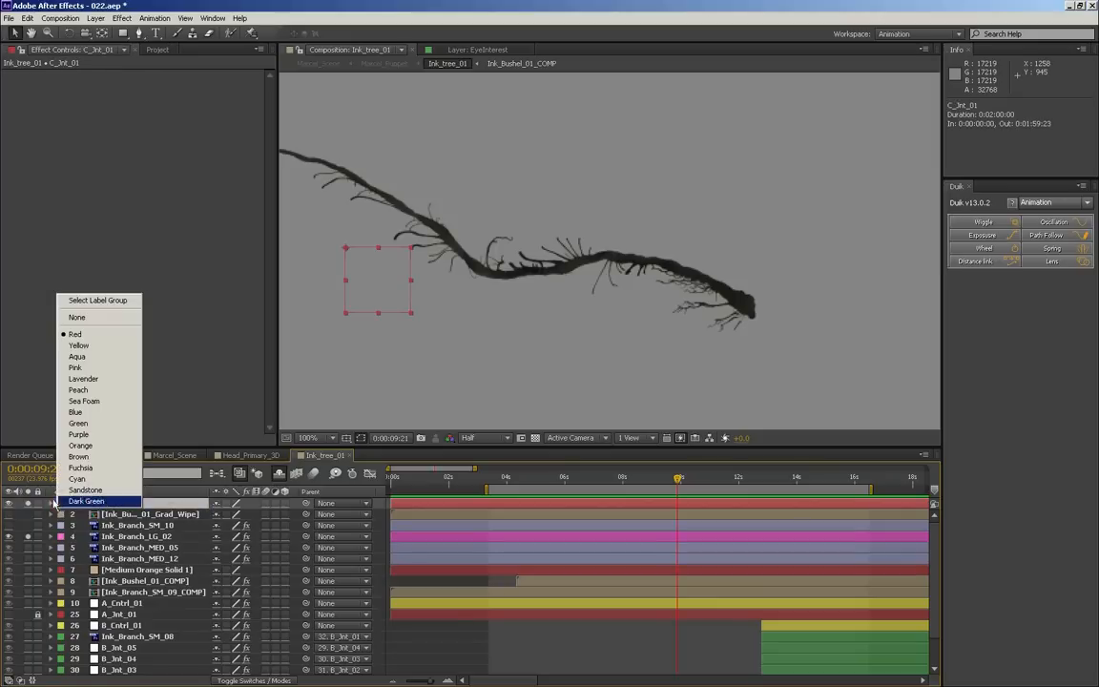
click(107, 467)
drag(345, 248, 741, 305)
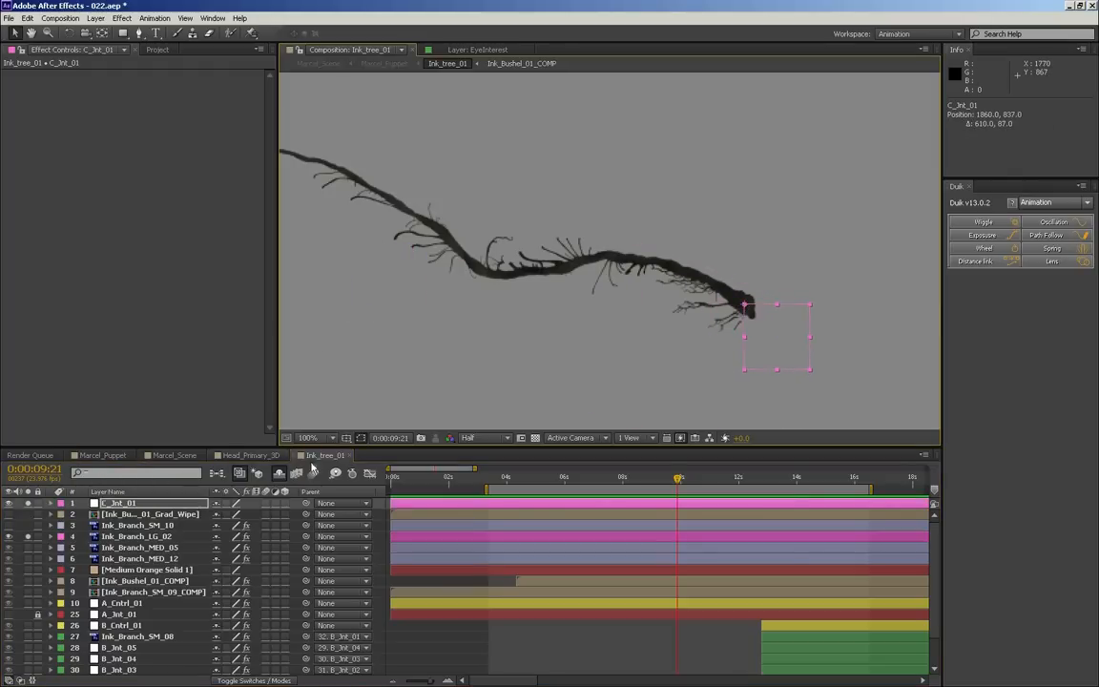
- Scale C_Jnt_01 to 50%
key(s)
drag(263, 515, 226, 513)
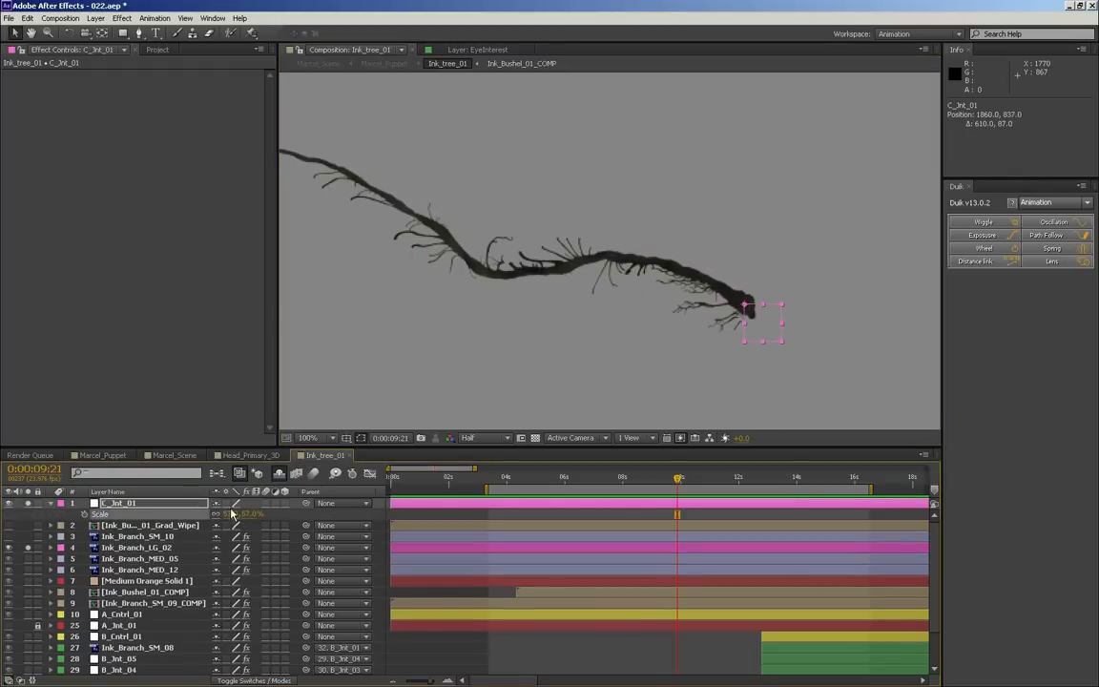
click(249, 514)
key(Return)
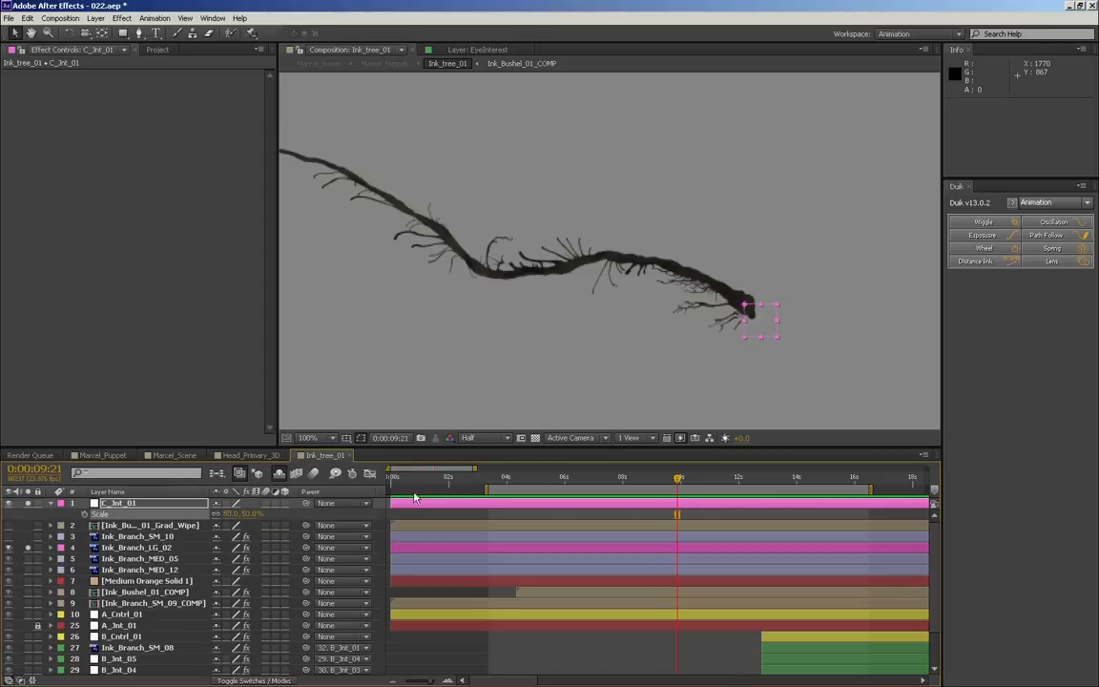
click(122, 514)
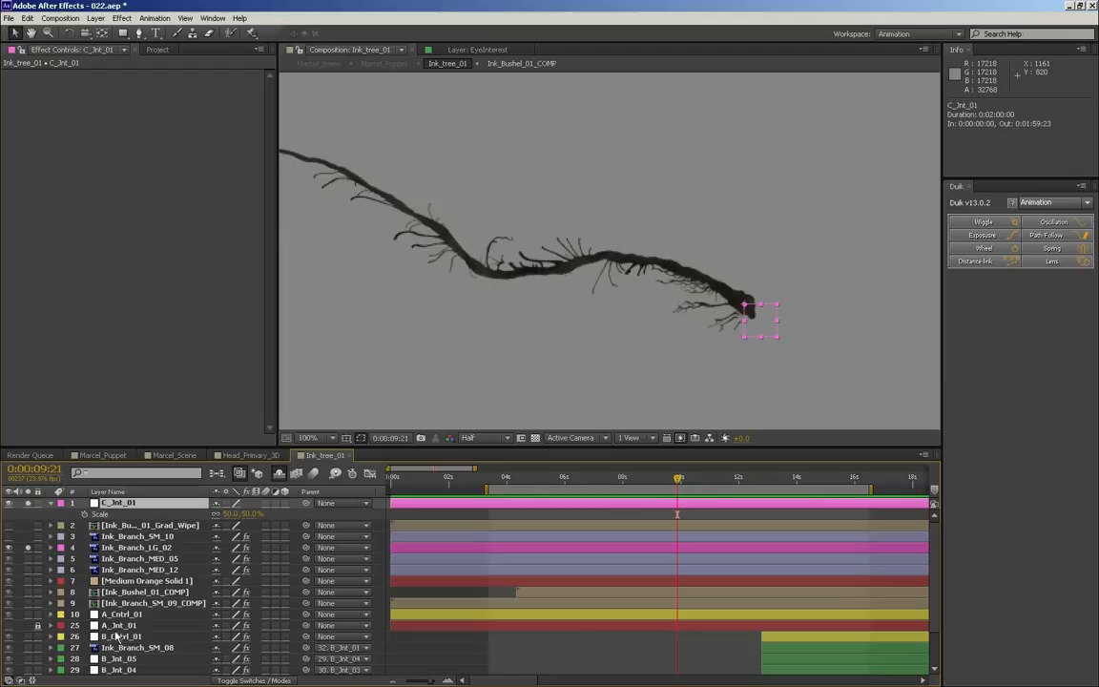
- Examine the effects on B_Cntrl_01, B_Jnt_02 and B_Jnt_01 as a reference for the new rig
click(121, 636)
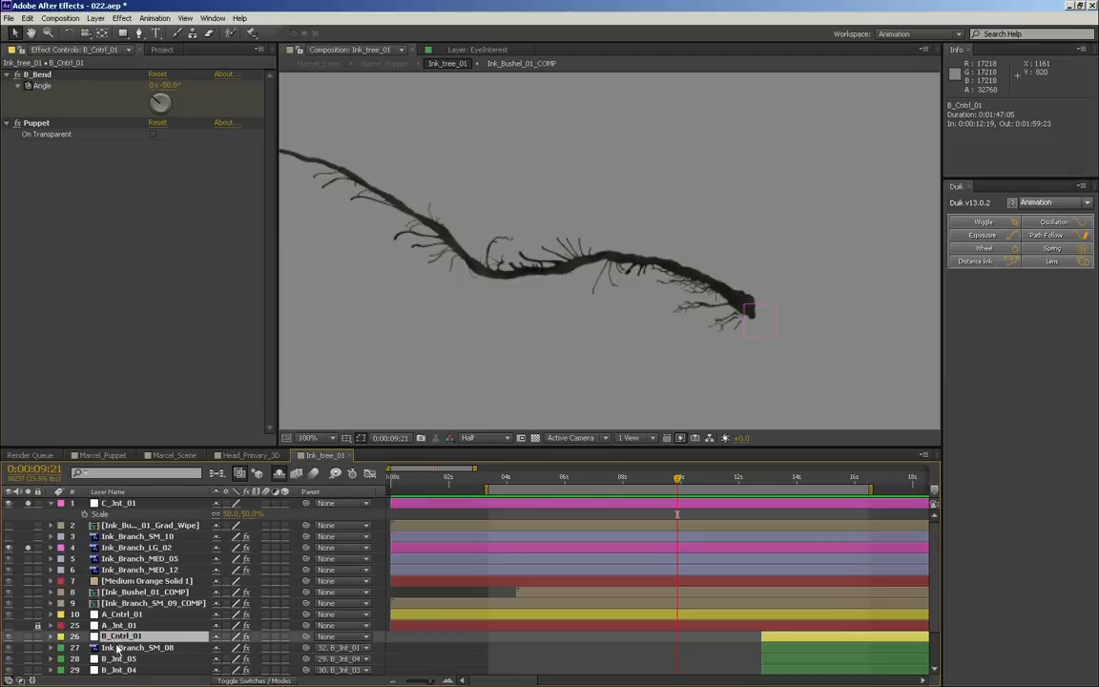
scroll(118, 621, down, 2)
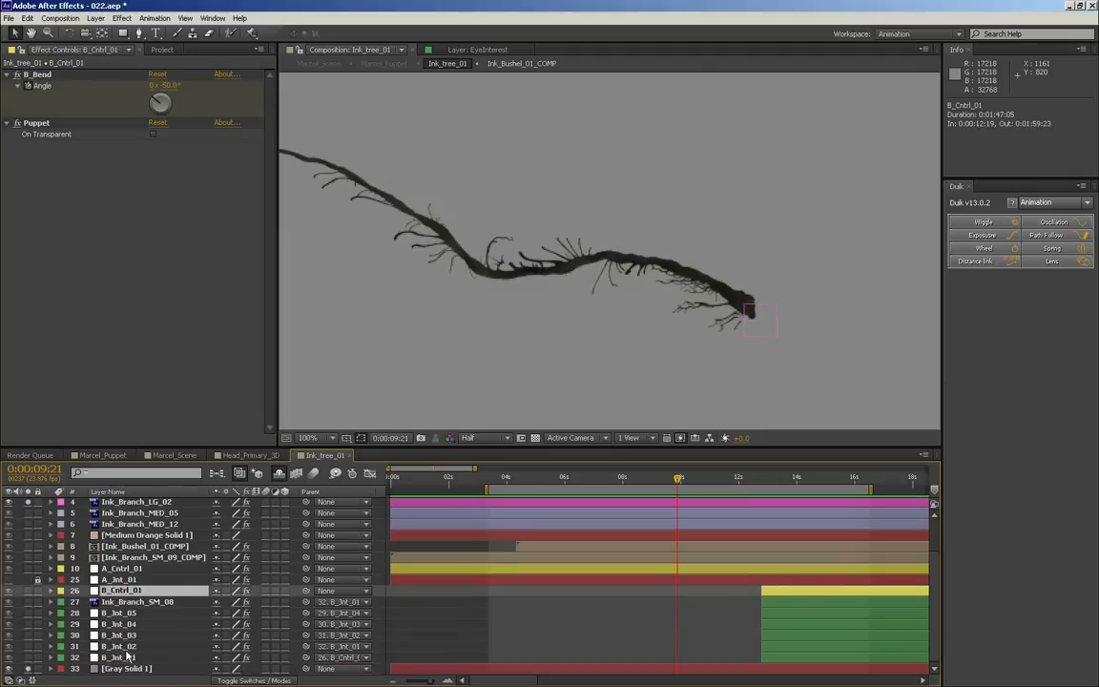
click(122, 656)
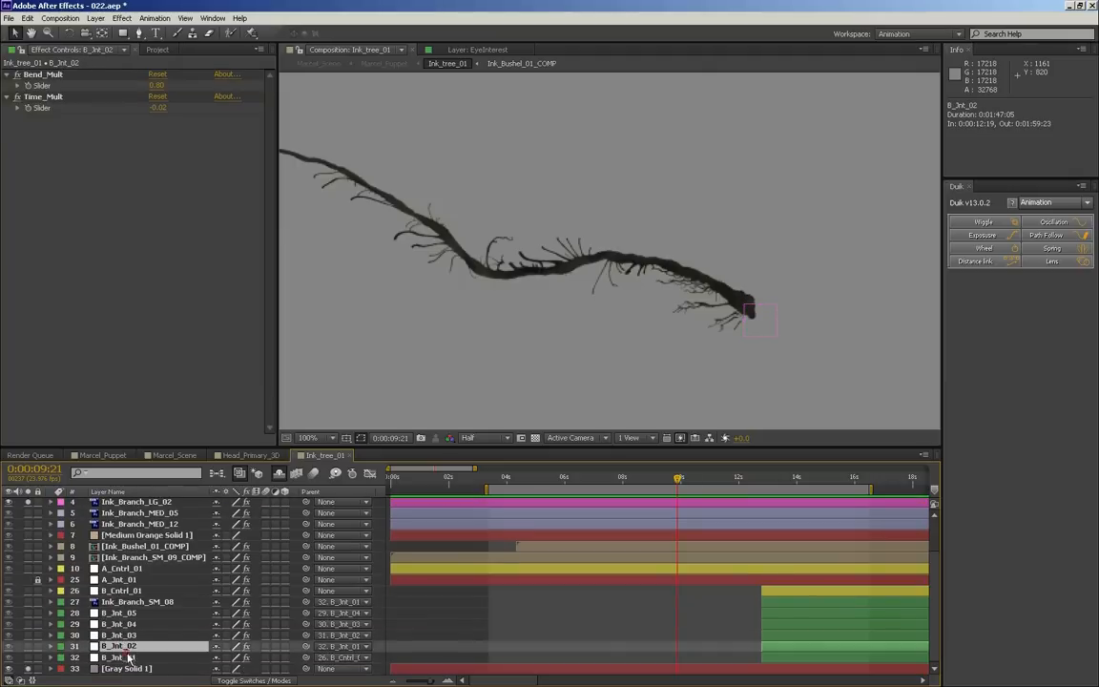
click(43, 80)
click(55, 99)
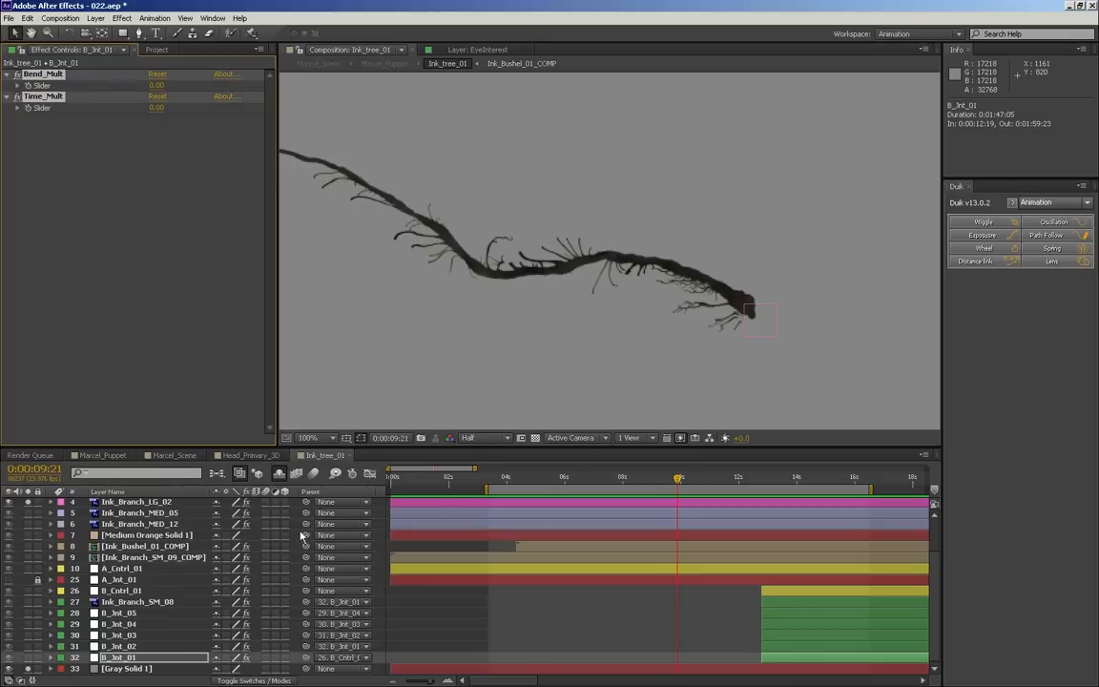
scroll(134, 511, up, 2)
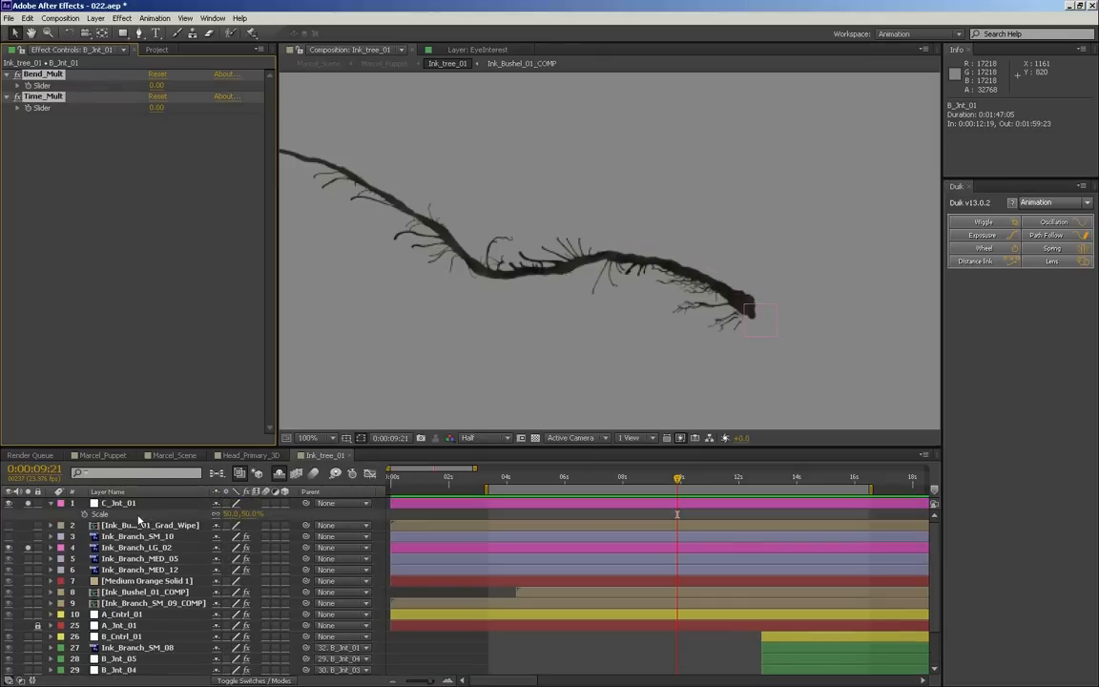
- Add a Slider Control effect to C_Jnt_01 and rename it Bend_Mult
click(133, 507)
right_click(90, 245)
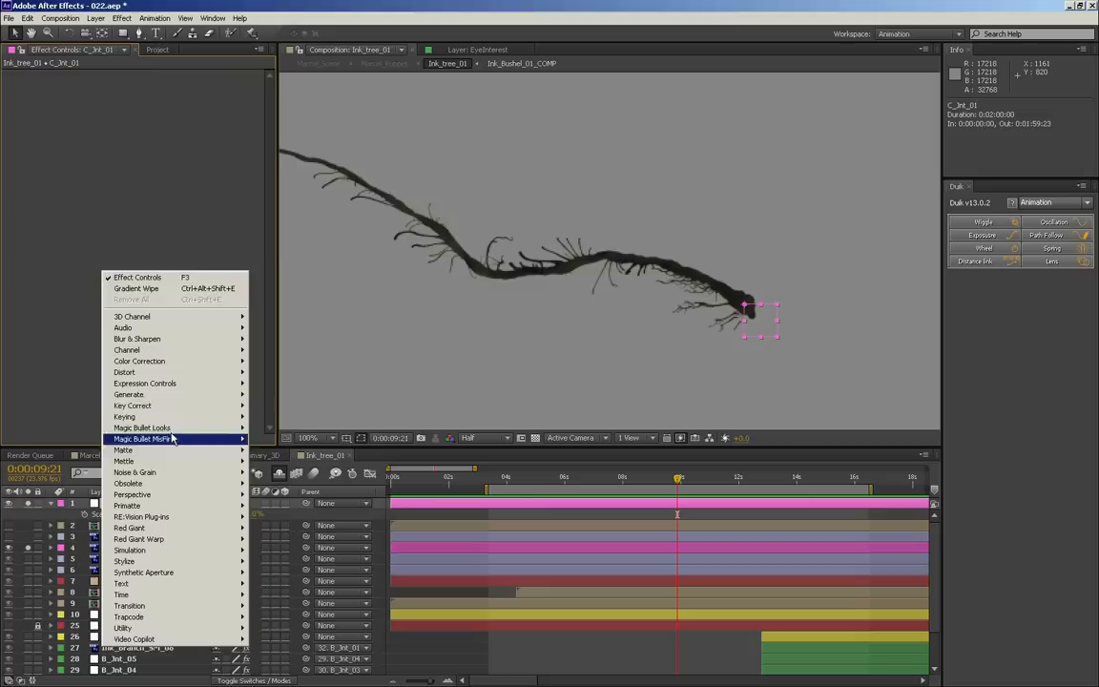
key(Escape)
right_click(125, 345)
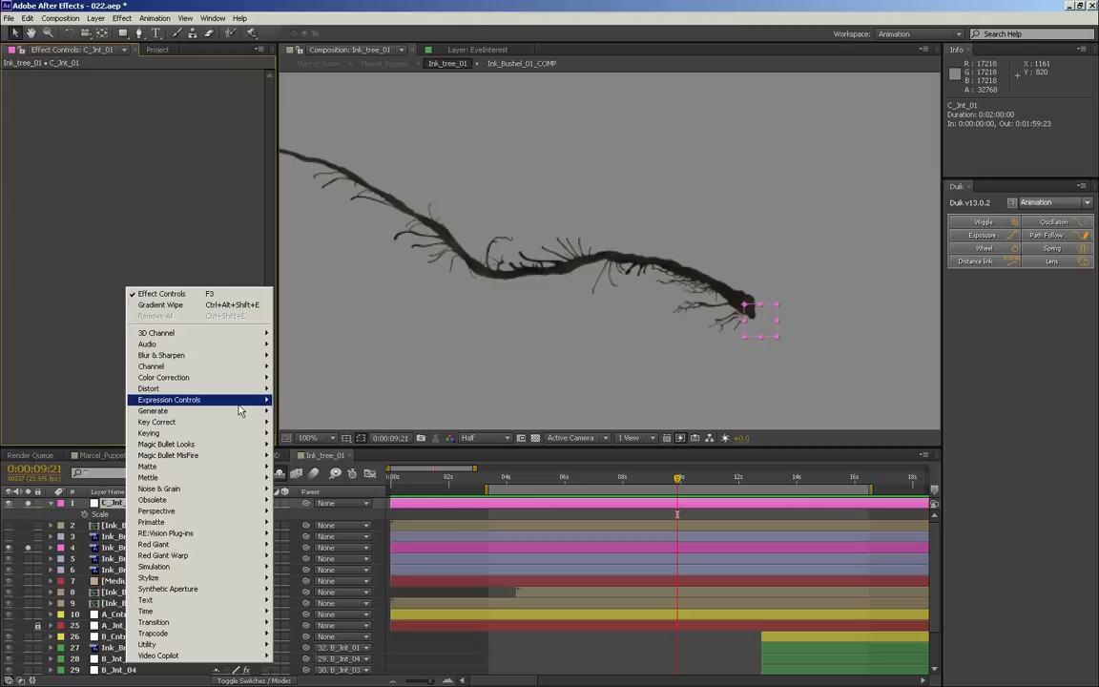
mouse_move(219, 407)
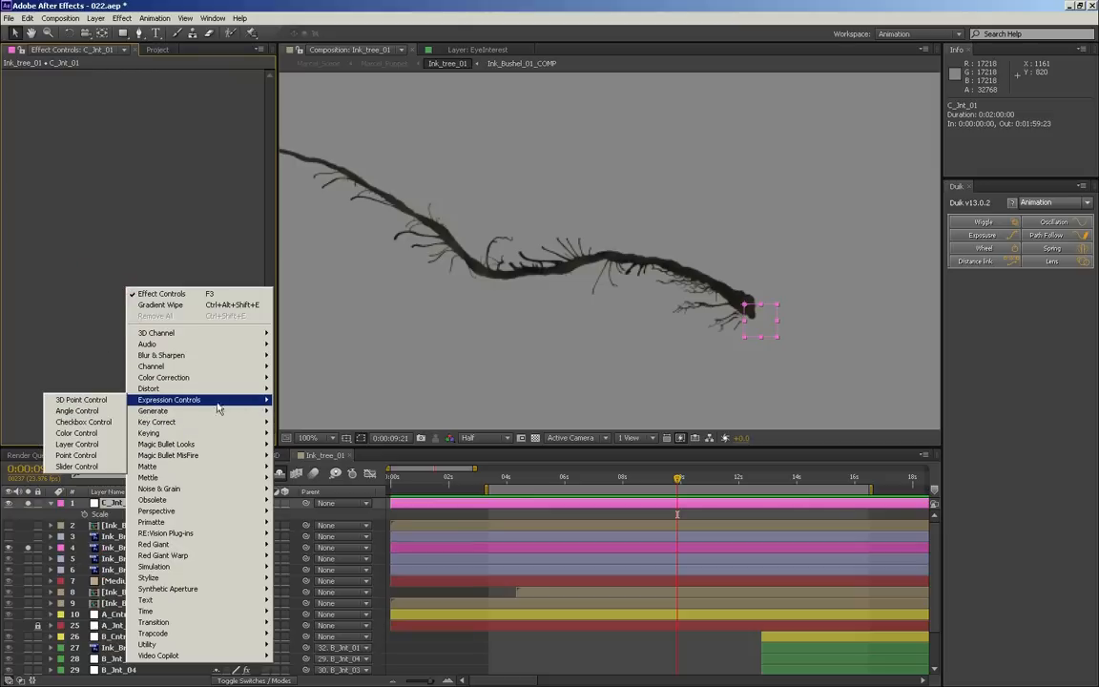
click(76, 466)
key(Return)
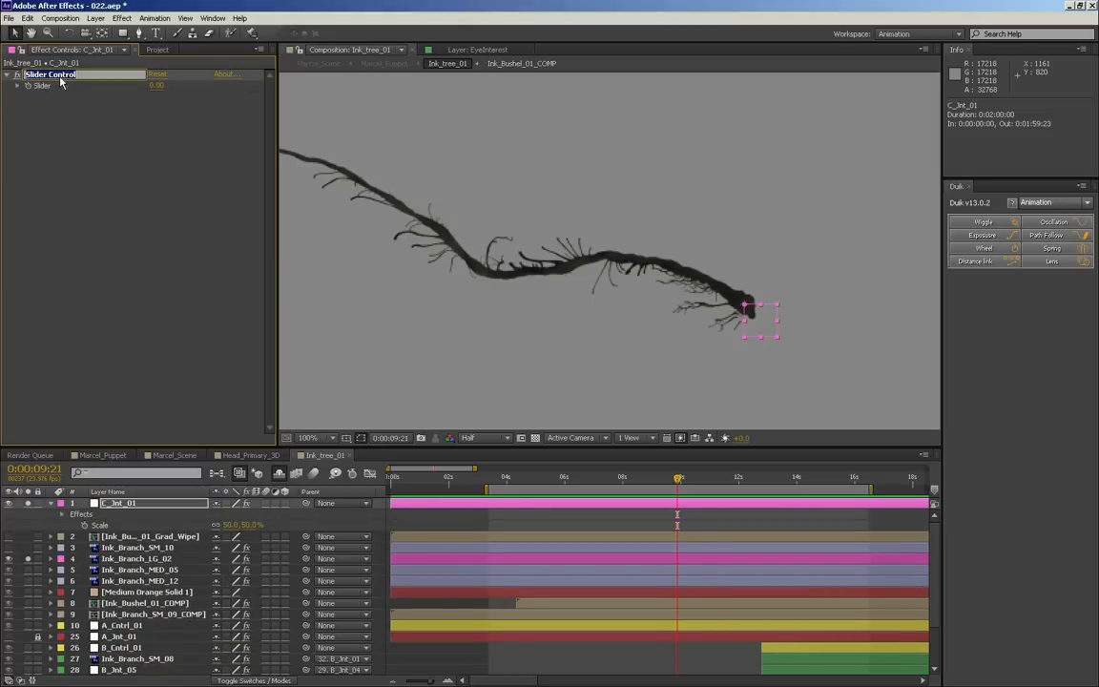
text(Bend_Mult)
key(Return)
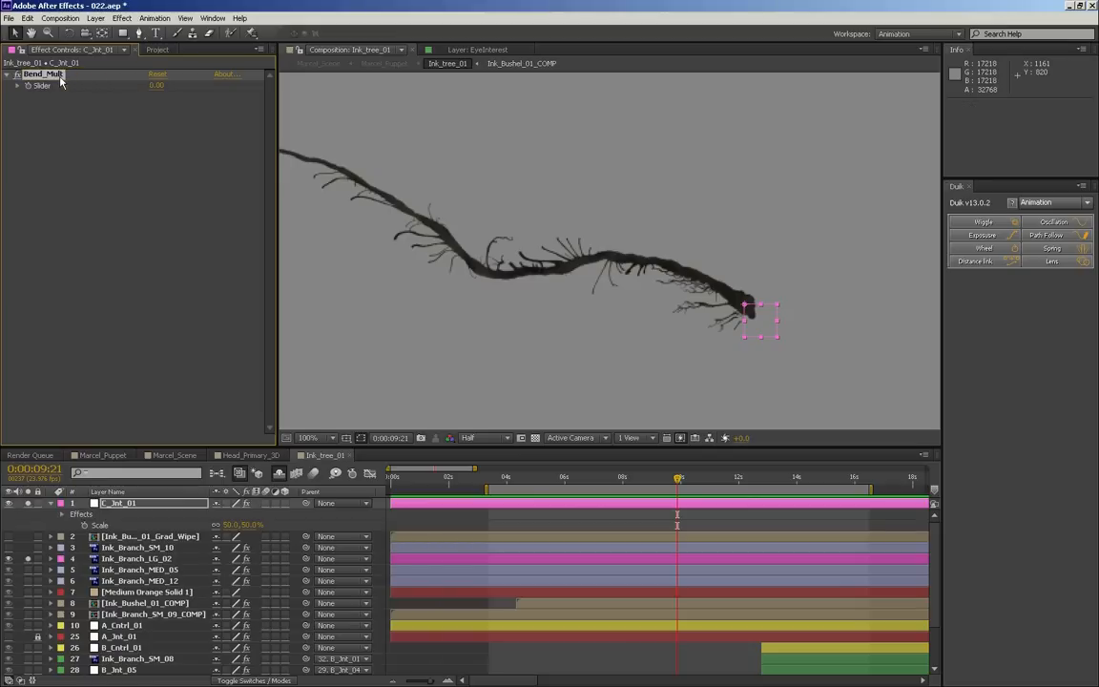
- Duplicate the Bend_Mult slider on C_Jnt_01 and rename the copy Time_Mult
key(ctrl+d)
key(Return)
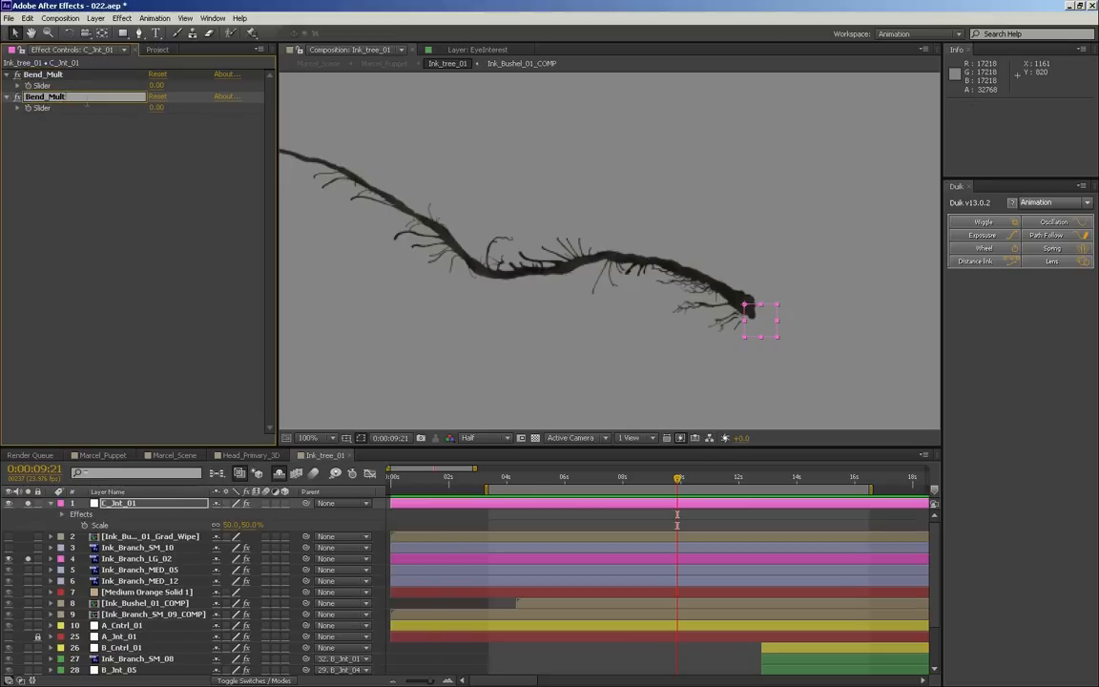
text(Time)
key(Return)
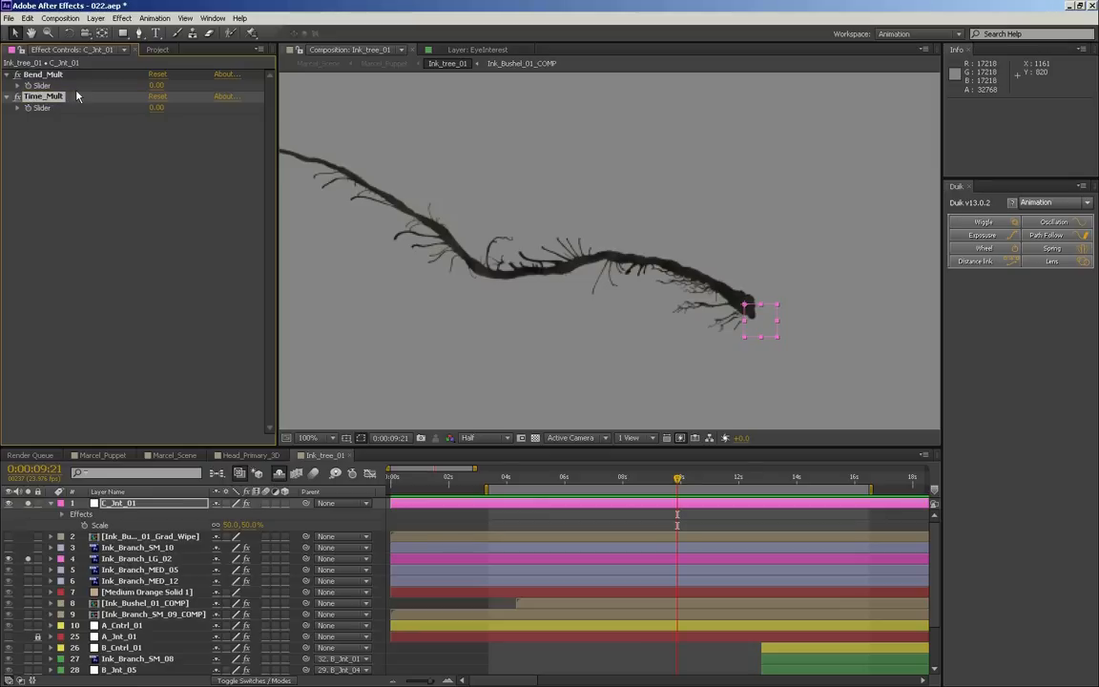
- Reveal the rotation expression of B_Jnt_05 and copy its full text
click(130, 504)
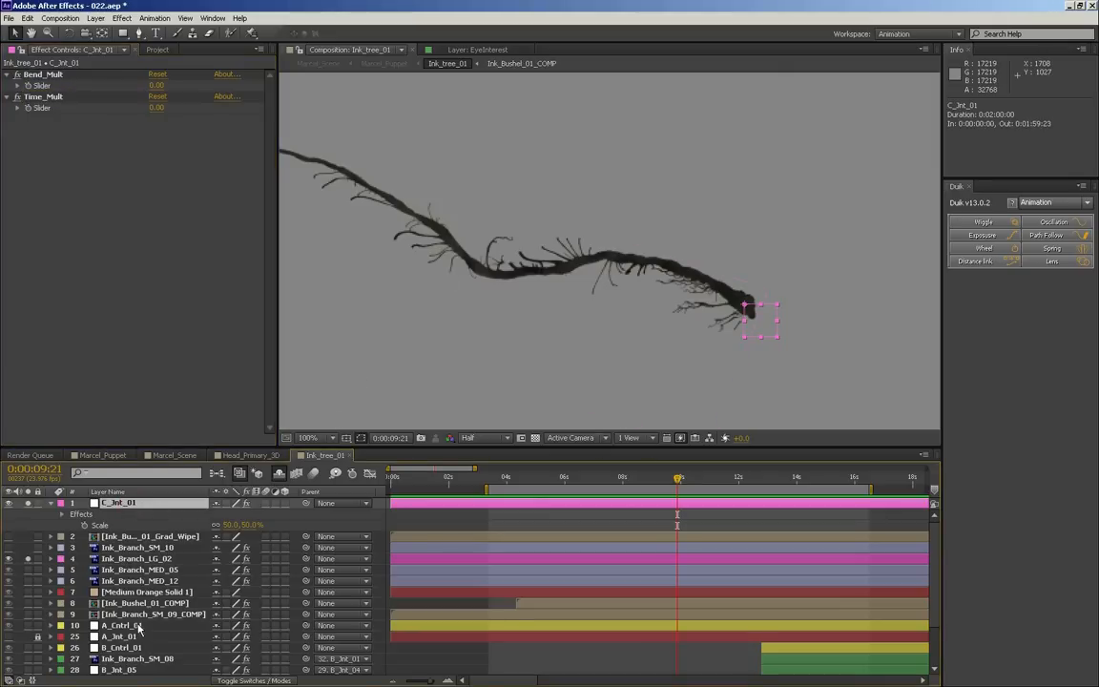
scroll(139, 628, down, 1)
click(133, 636)
key(e)
key(e)
scroll(420, 640, down, 1)
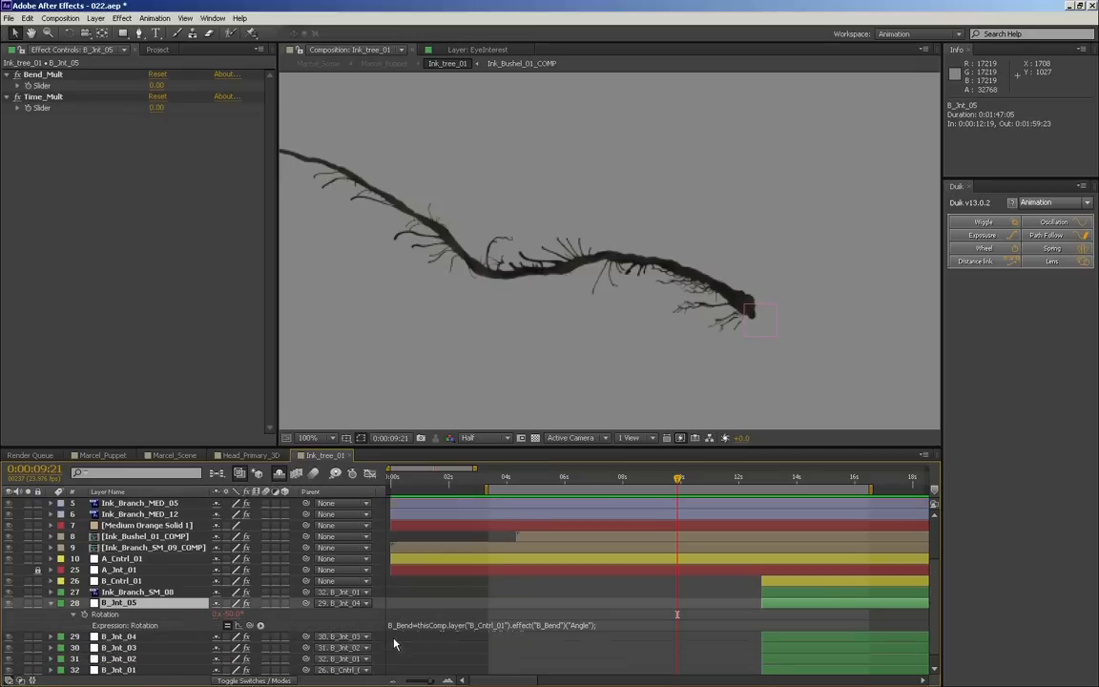
click(419, 625)
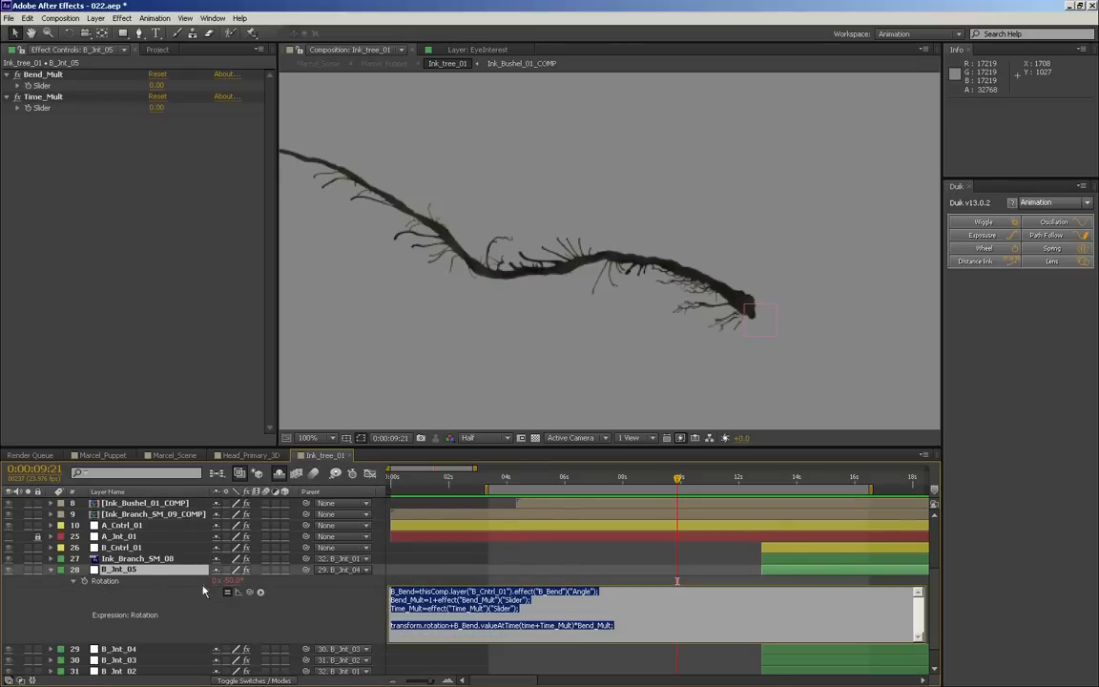
click(52, 569)
- Add the copied B_Jnt_05 expression to the Rotation of C_Jnt_01 and scrub to 0:00:03:18 to test it
scroll(111, 546, up, 3)
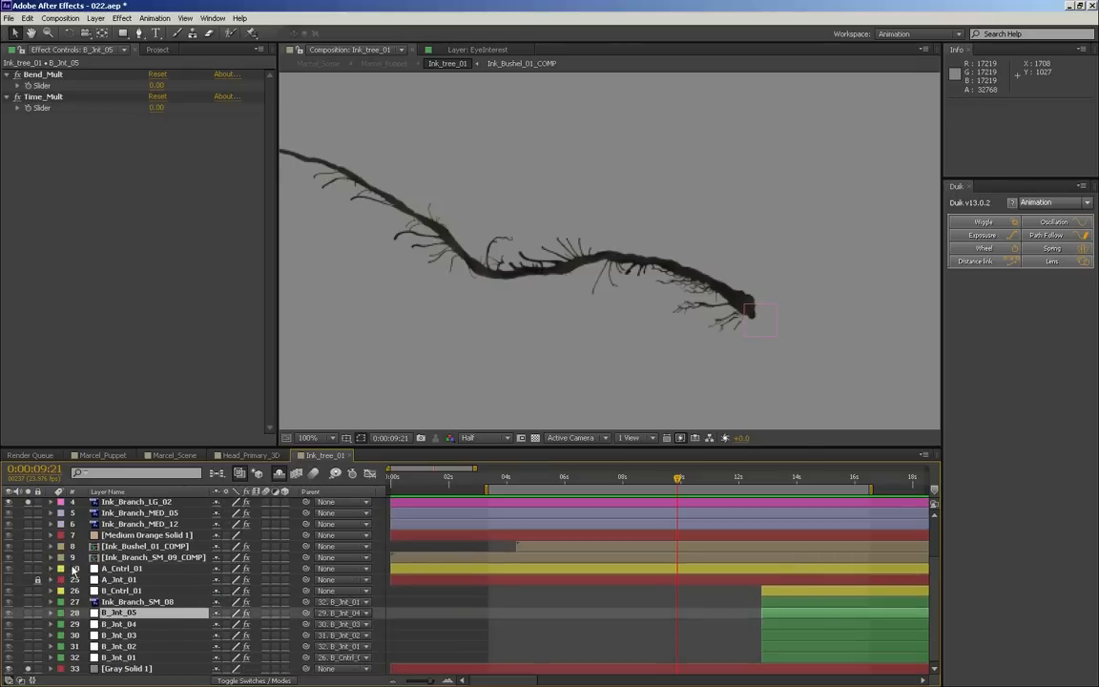
click(121, 505)
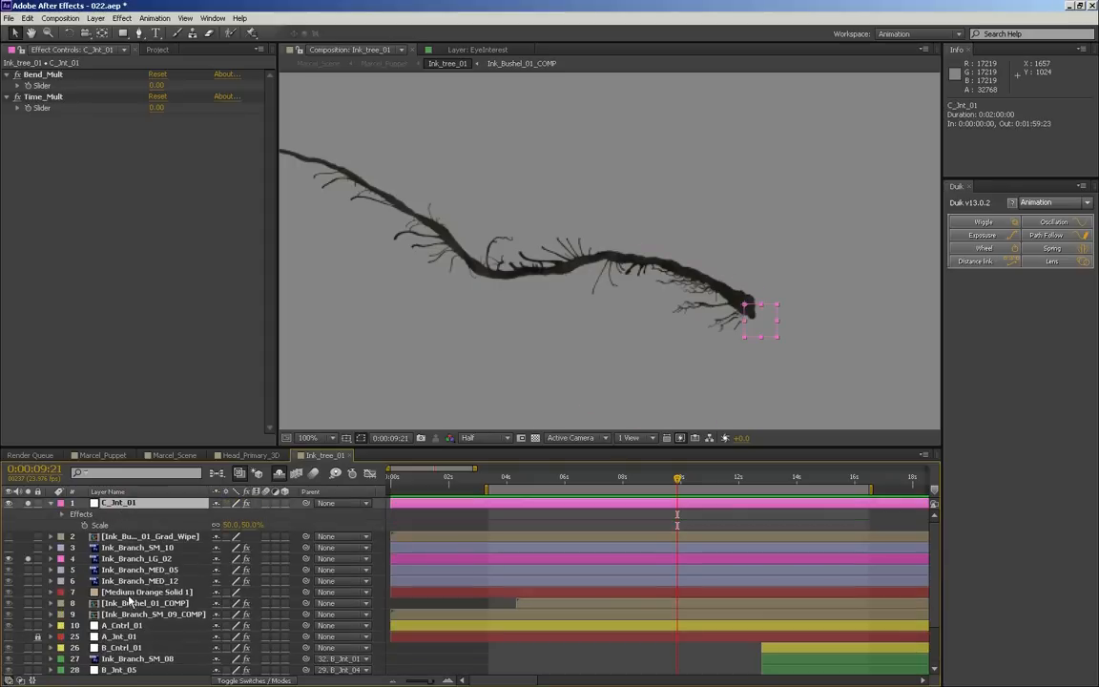
key(r)
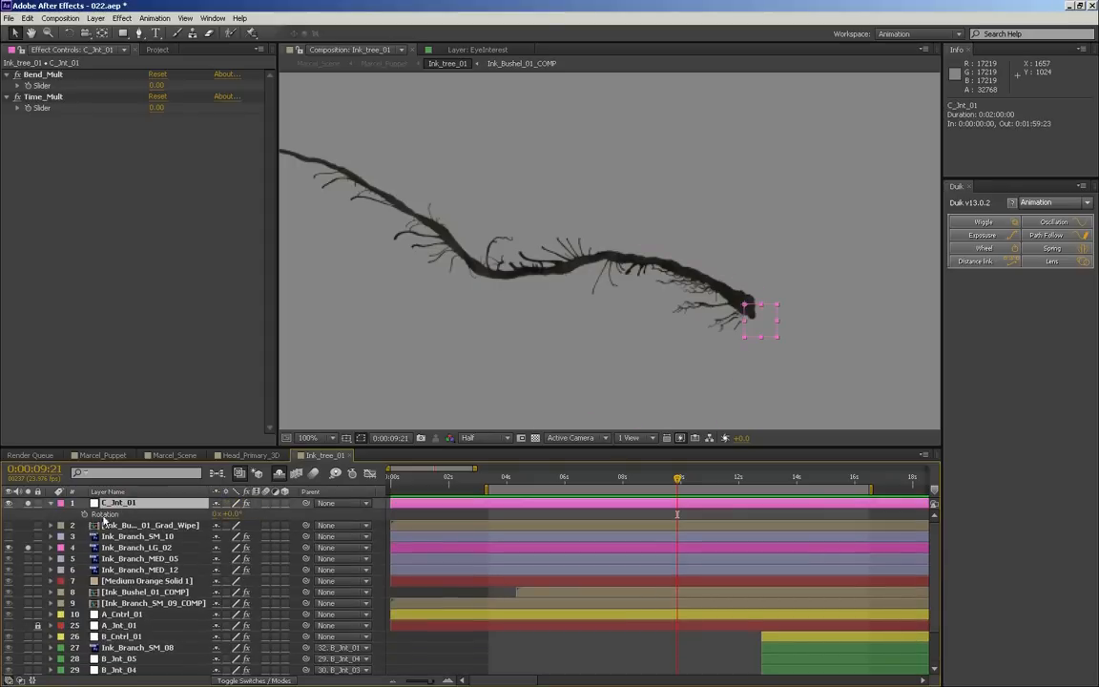
text(transform.rotation+B_Bend.valueAtTime(time+Time_Mult)*Bend_Mult;)
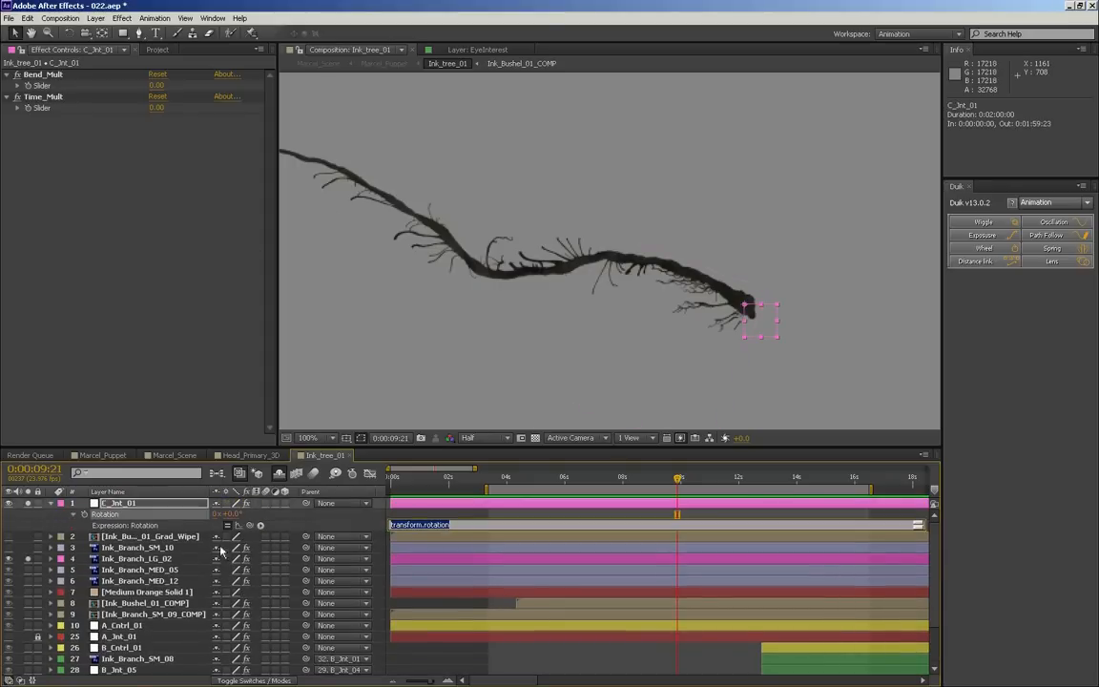
drag(411, 531, 416, 620)
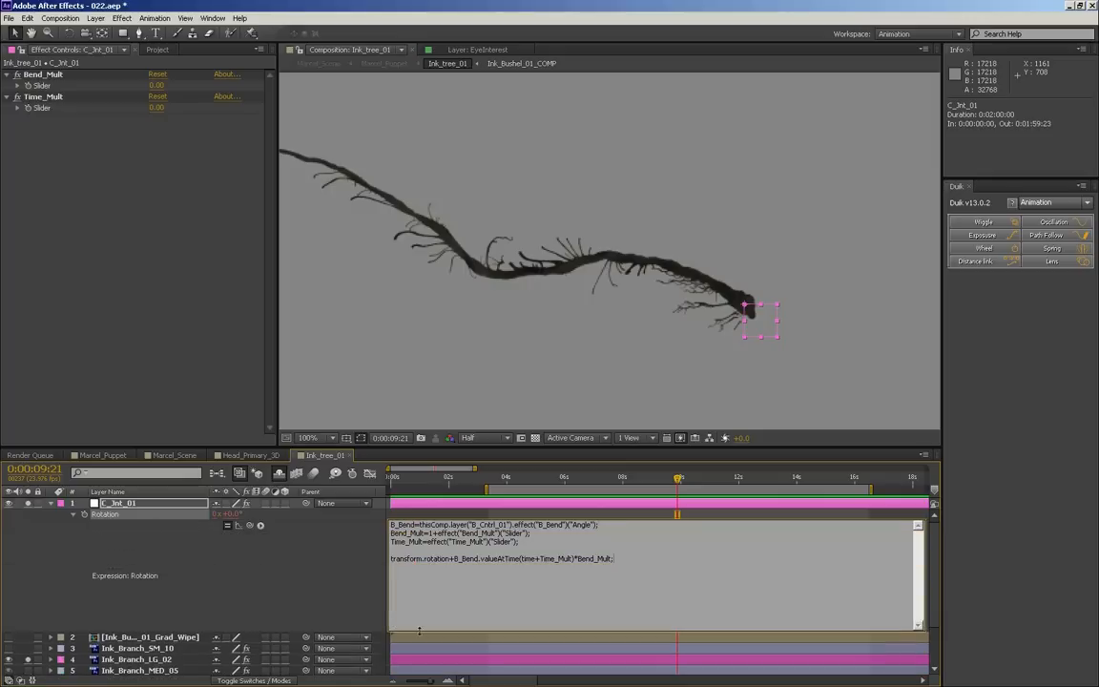
drag(448, 480, 473, 507)
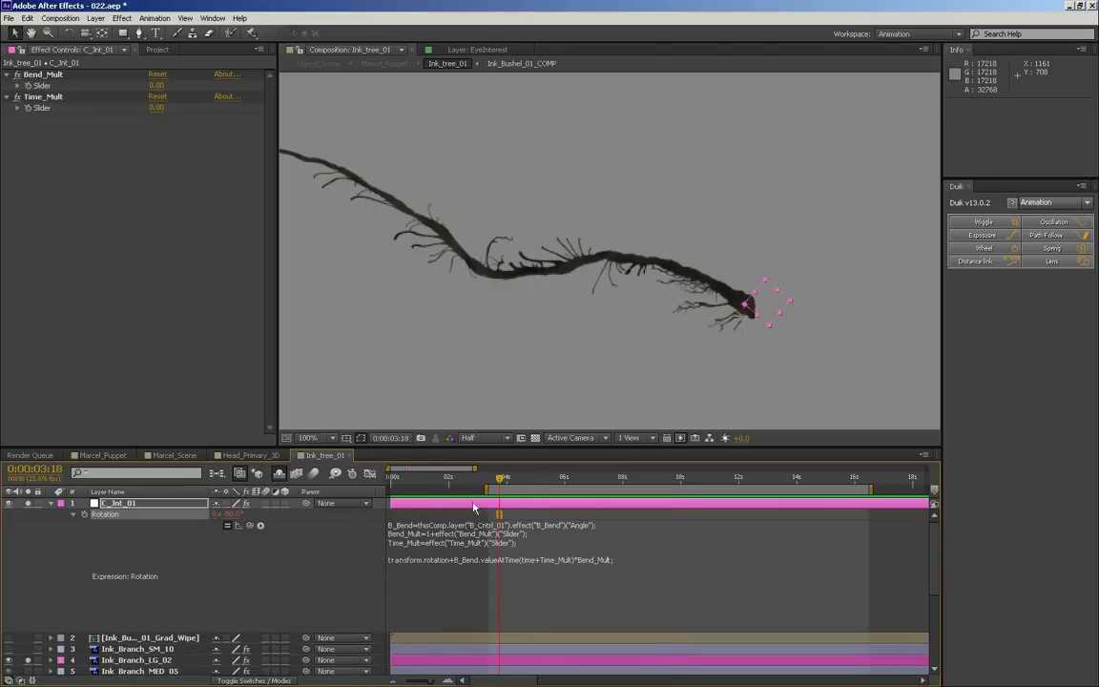
- Change the expression's first line to C_Bend=thisComp.layer("C_Cntrl_01").effect("C_Bend")("Angle"); and apply it
click(399, 532)
key(BackSpace)
text(C)
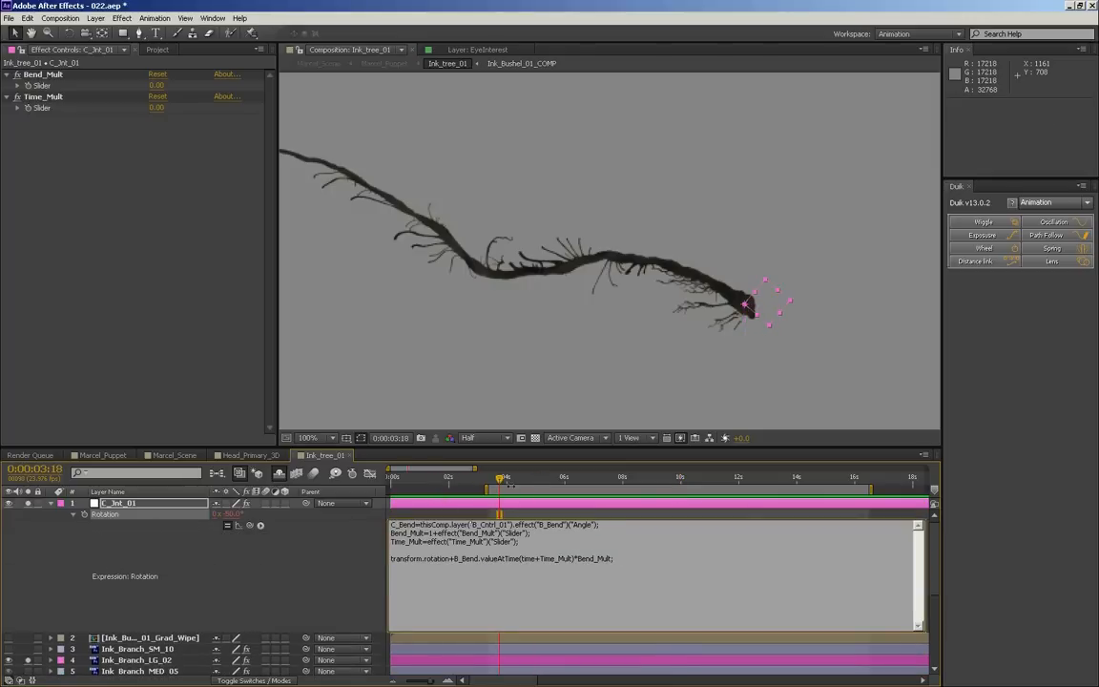
key(BackSpace)
text(C)
key(BackSpace)
text(C)
key(KP_Enter)
click(666, 387)
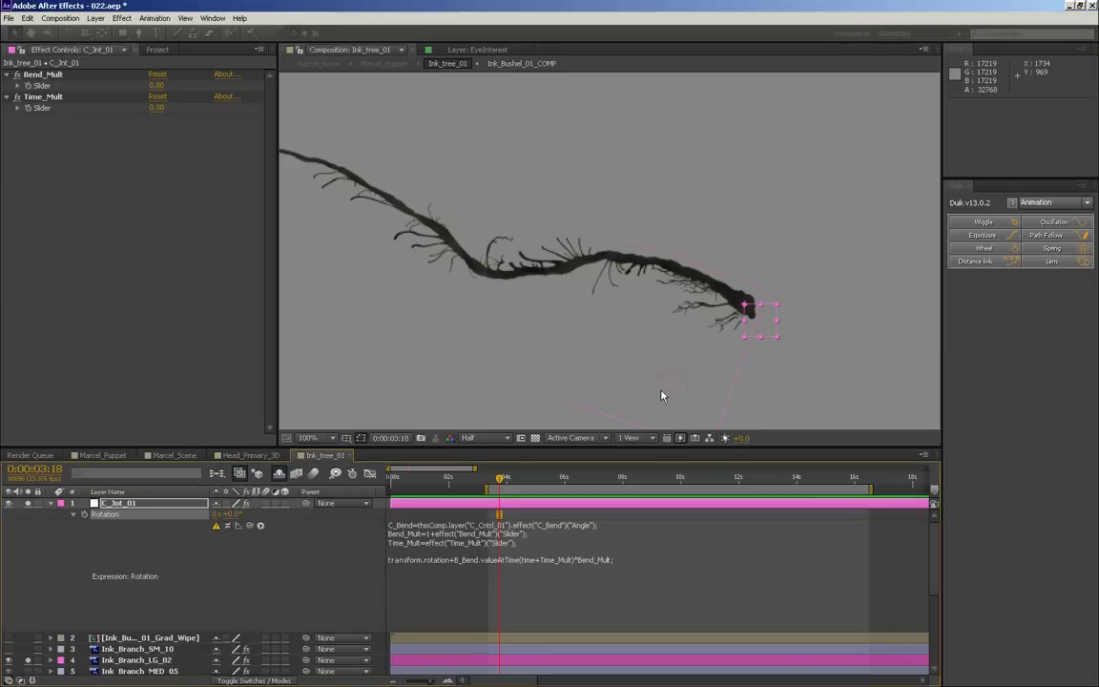
- Duplicate C_Jnt_01 and rename the copy C_Cntrl_01
key(ctrl+d)
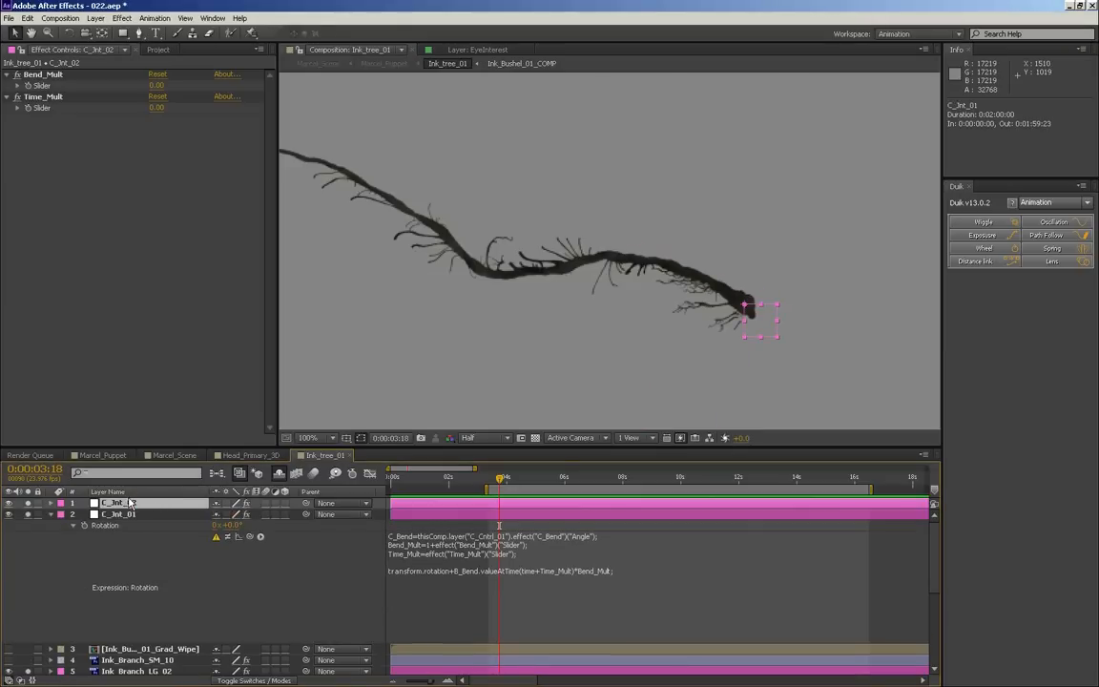
key(Return)
text(C_Cntrl)
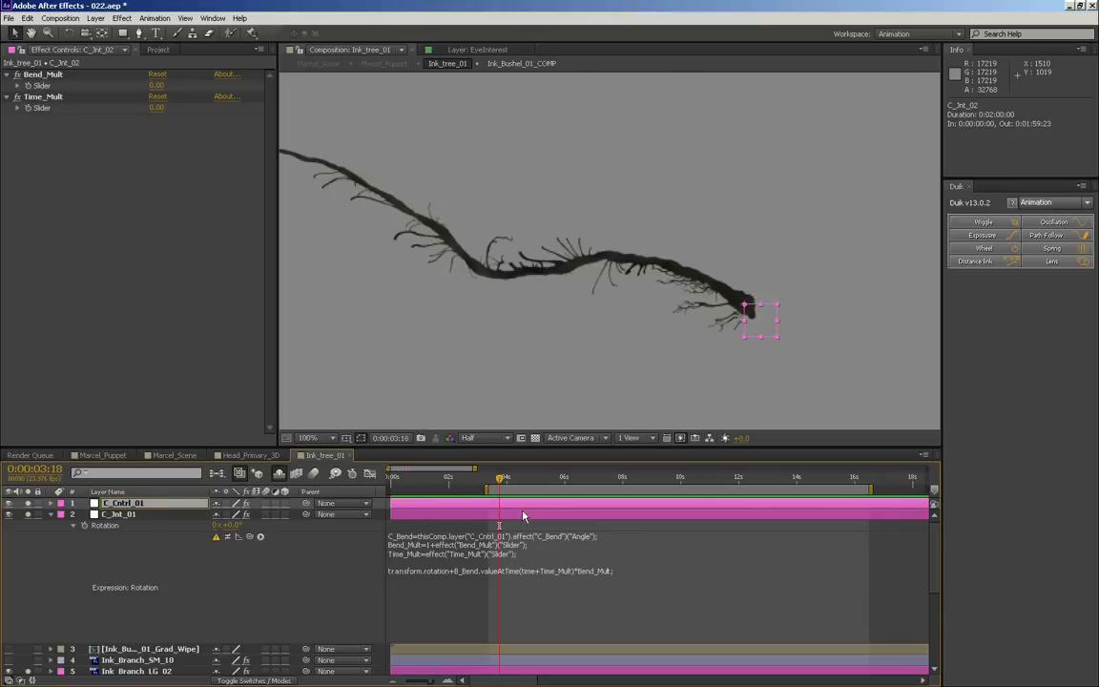
text(_01)
key(Return)
- Give C_Cntrl_01 the Yellow label colour and set its scale to 100%
click(60, 503)
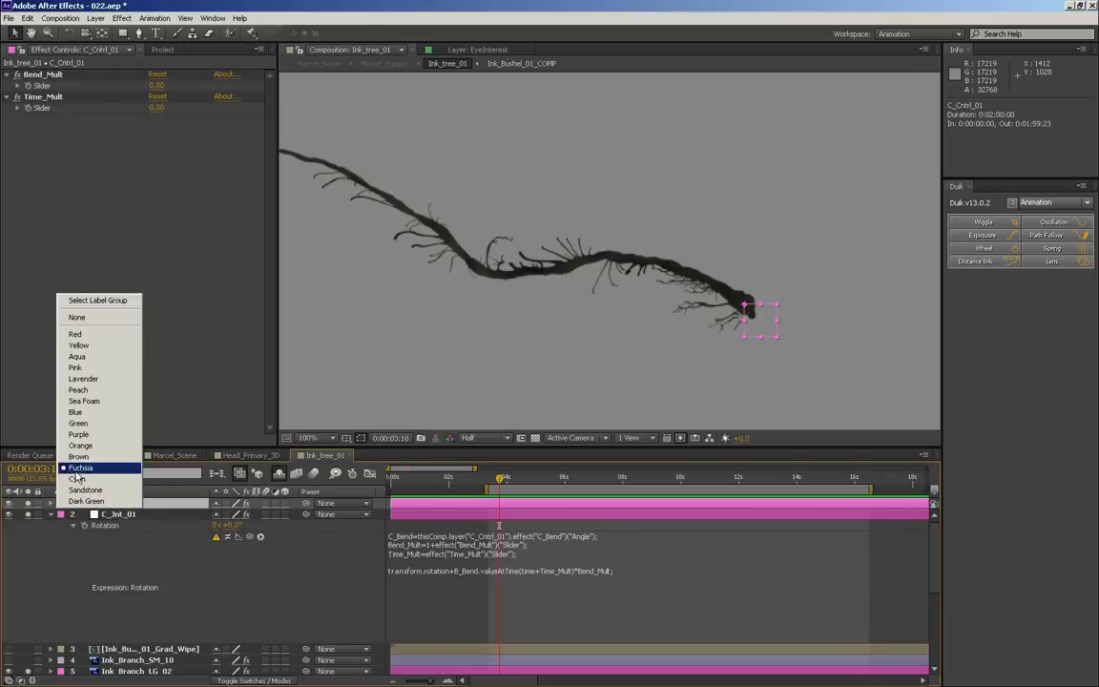
click(78, 345)
key(s)
click(250, 514)
text(100)
key(Return)
- Move C_Cntrl_01 below C_Jnt_01 in the layer order
drag(143, 503, 162, 649)
click(132, 639)
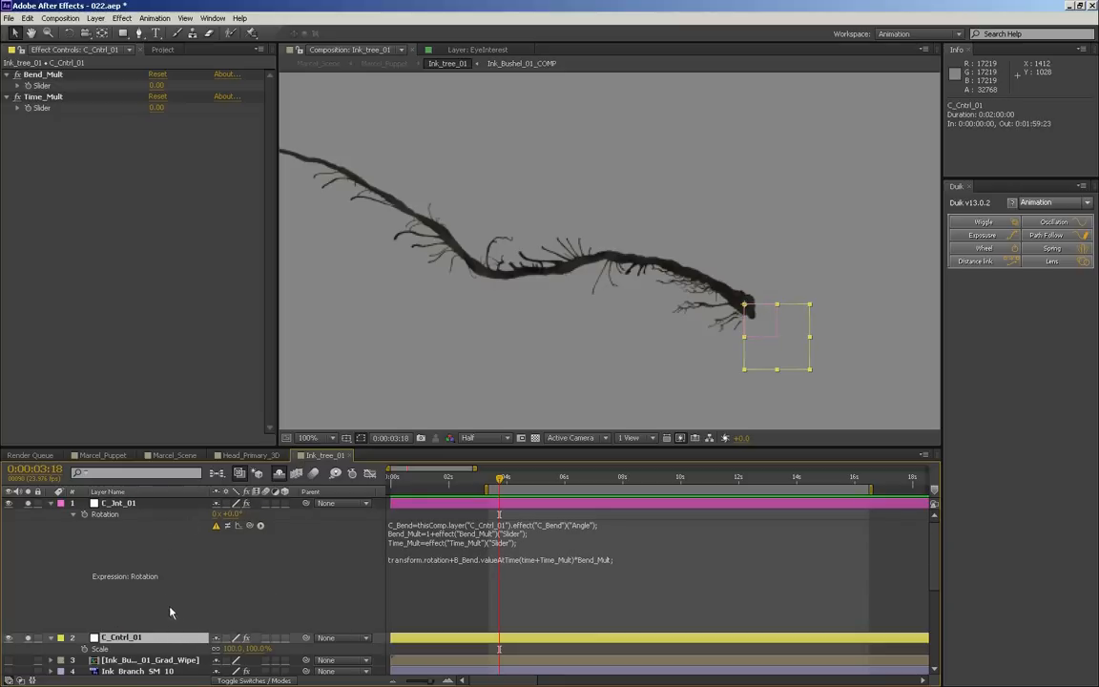
- Rename the Bend_Mult slider effect on C_Cntrl_01 to C_Bend
scroll(158, 579, down, 5)
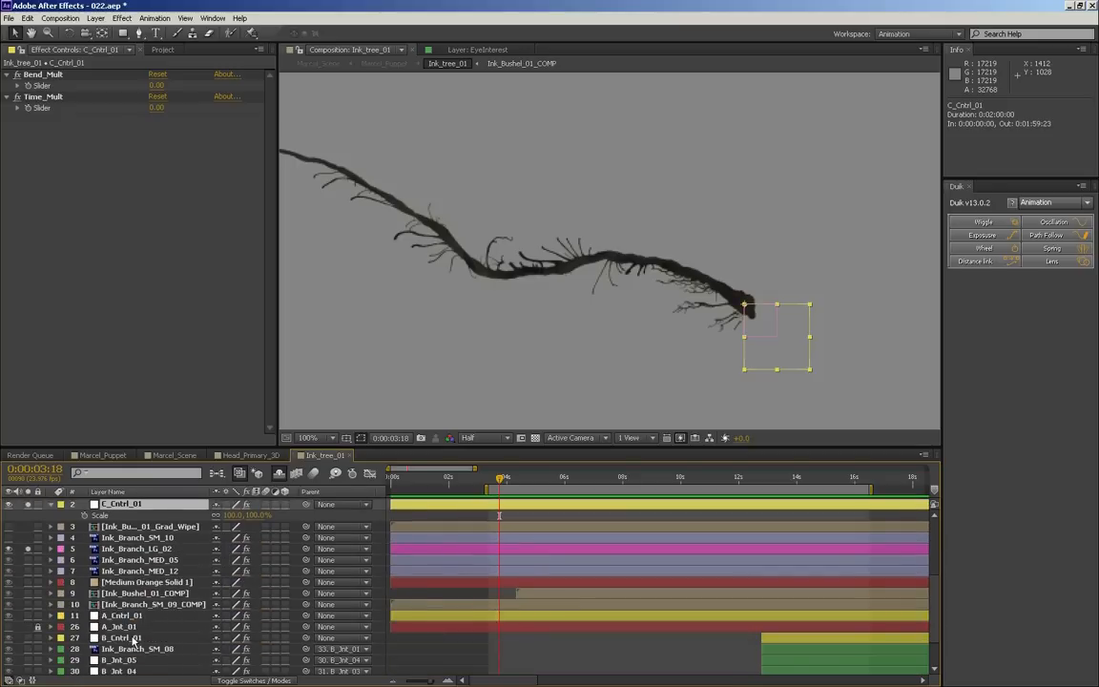
scroll(152, 610, up, 5)
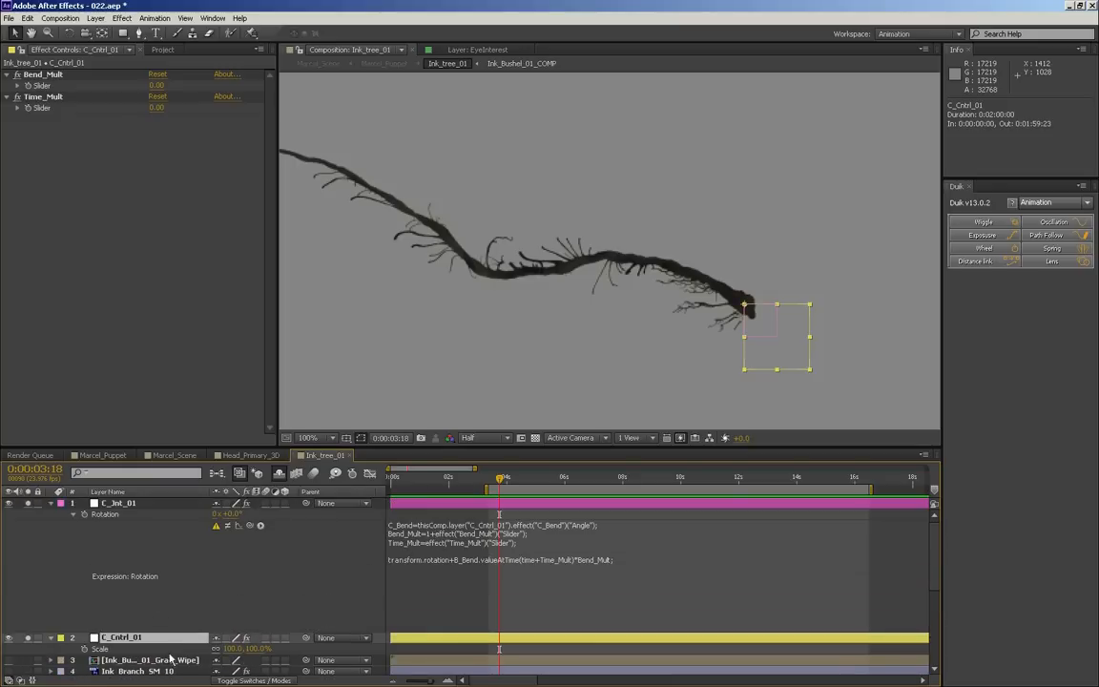
click(45, 75)
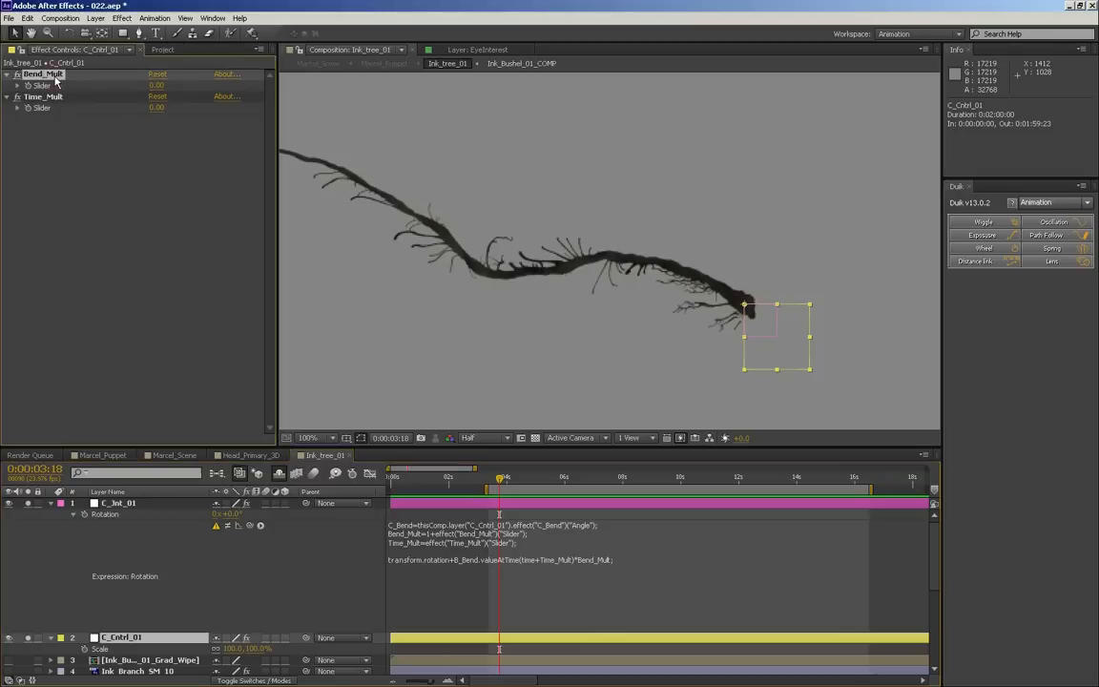
key(Return)
text(Bend)
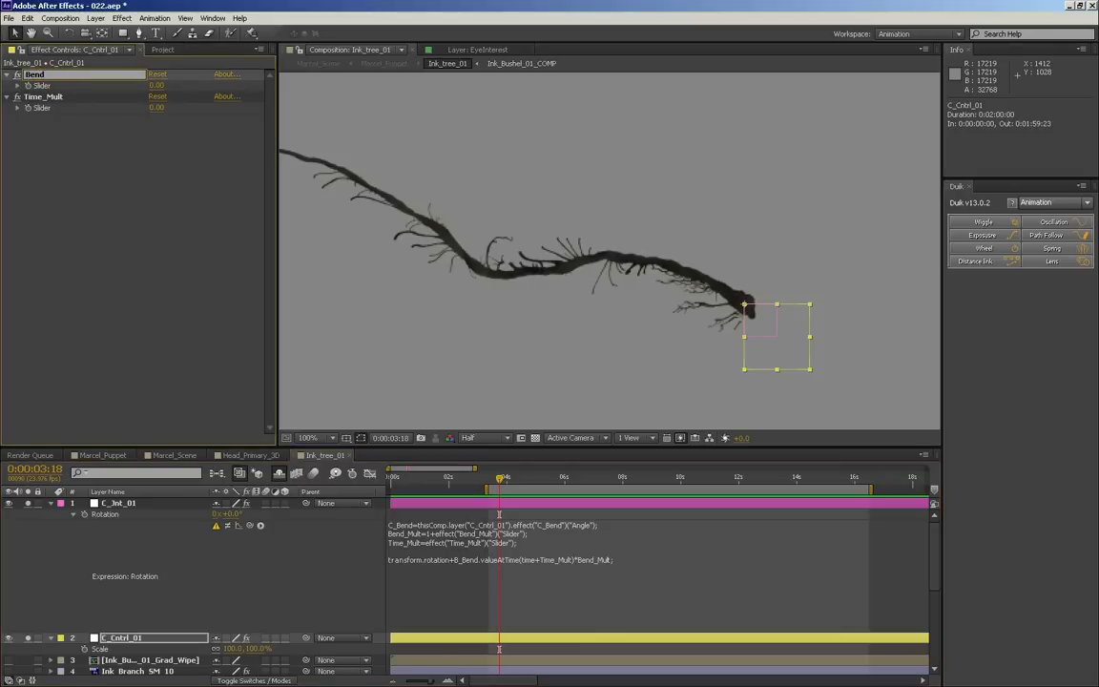
key(Home)
text(C_)
key(Return)
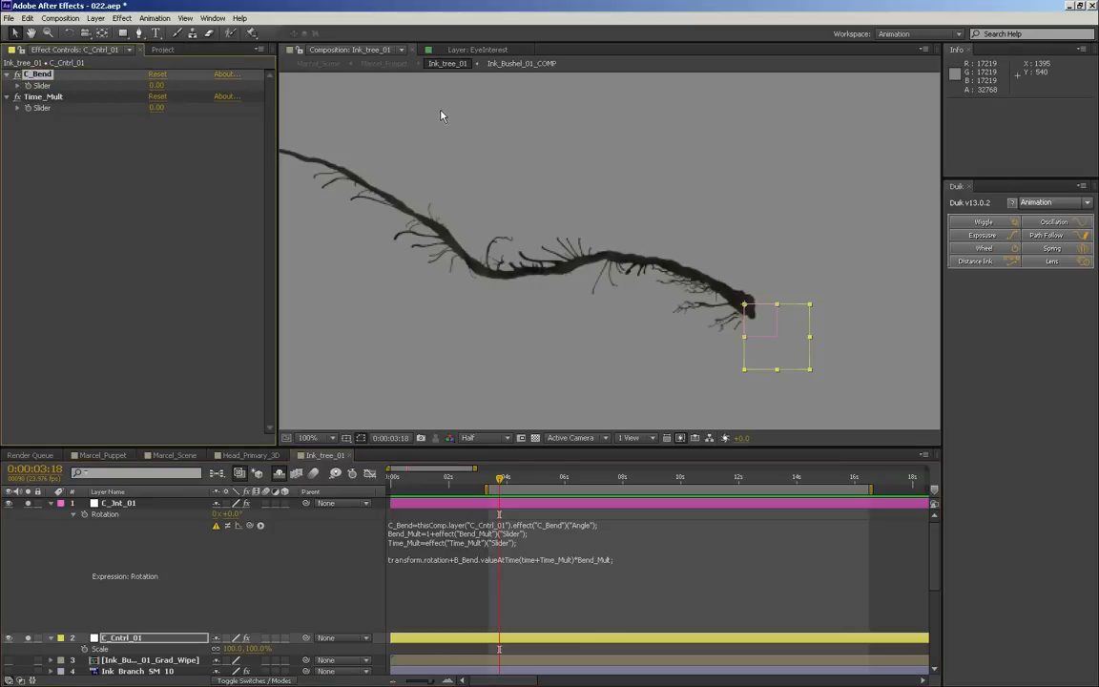
- Remove the Time_Mult and C_Bend slider effects from C_Cntrl_01, including a try at re-enabling C_Jnt_01's rotation expression
click(68, 98)
key(Delete)
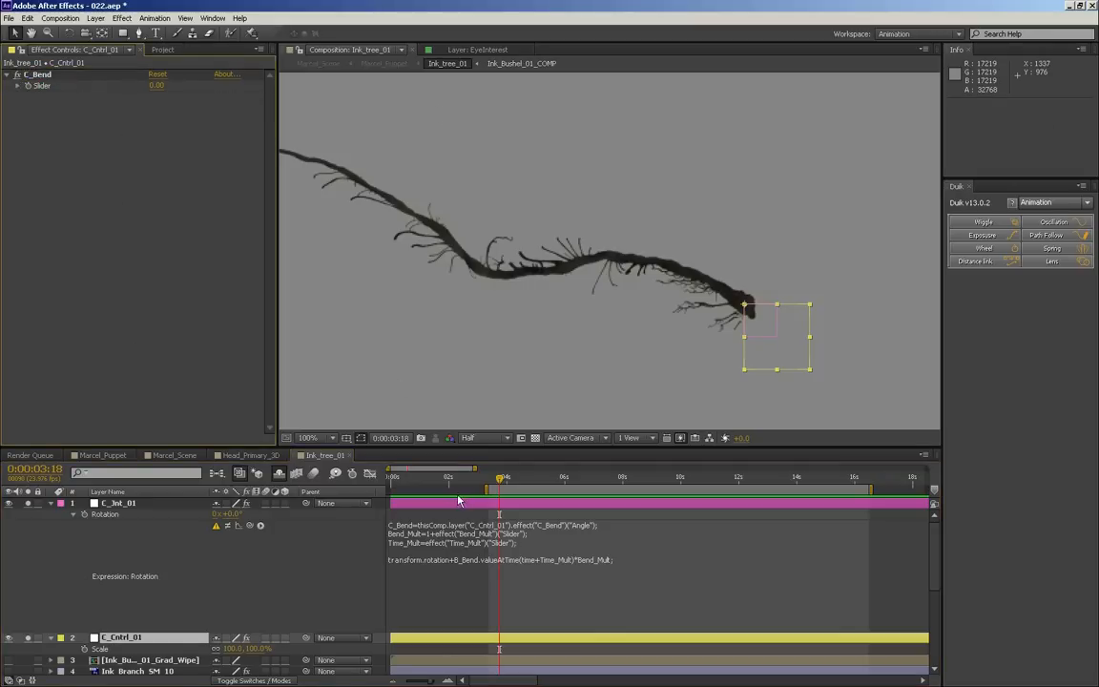
click(233, 528)
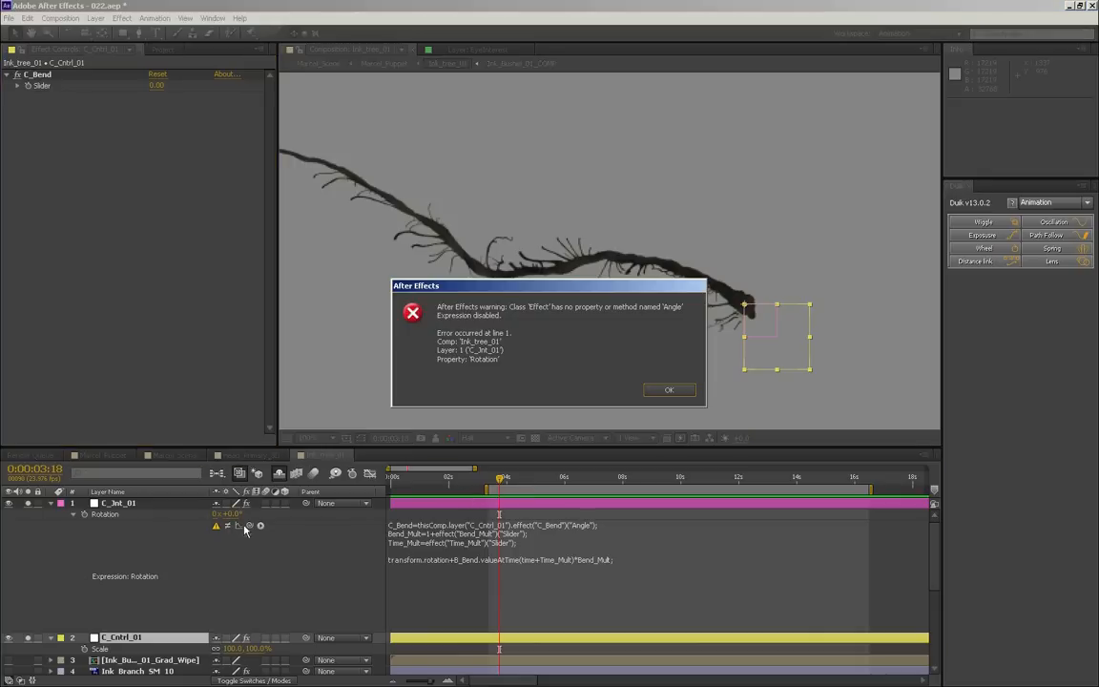
click(668, 390)
key(Delete)
- Add an Angle Control effect to C_Cntrl_01 and name it C_Bend
right_click(64, 97)
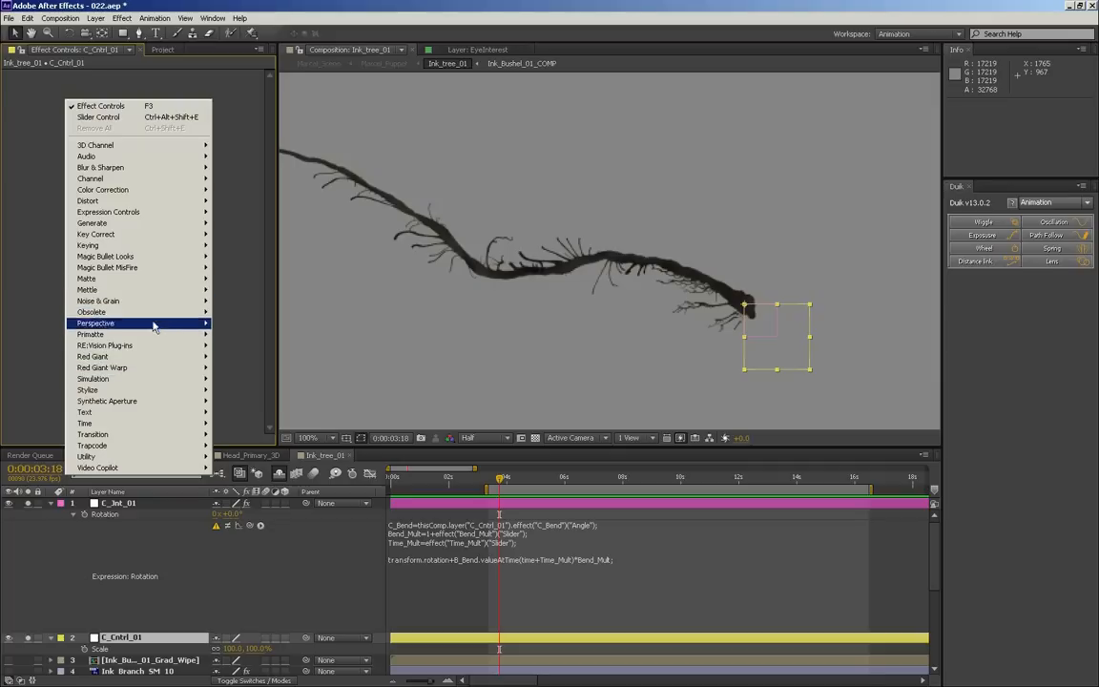
mouse_move(161, 213)
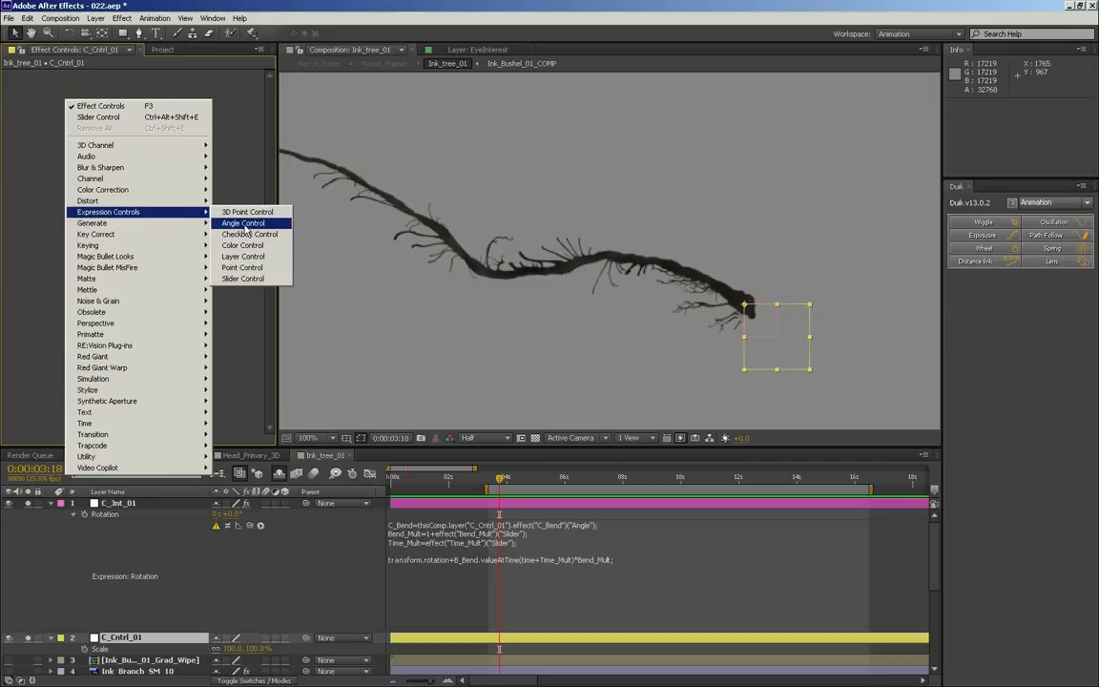
click(244, 223)
key(Return)
text(C_Bend)
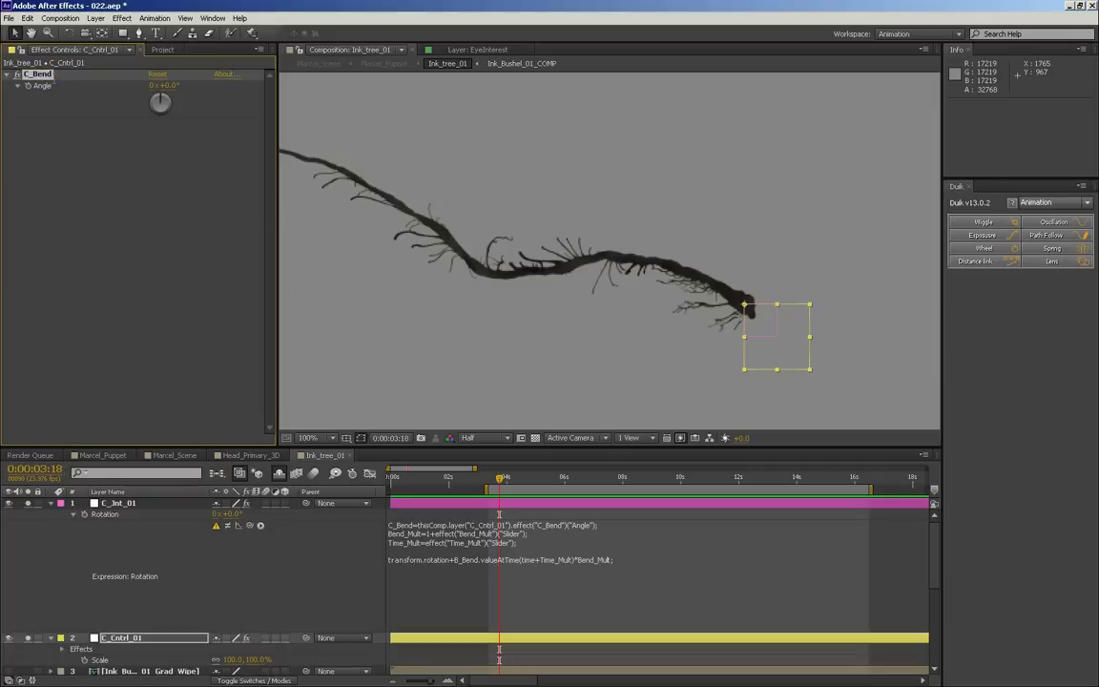
- Replace B_Bend with C_Bend in the last line of C_Jnt_01's rotation expression and apply it
click(226, 525)
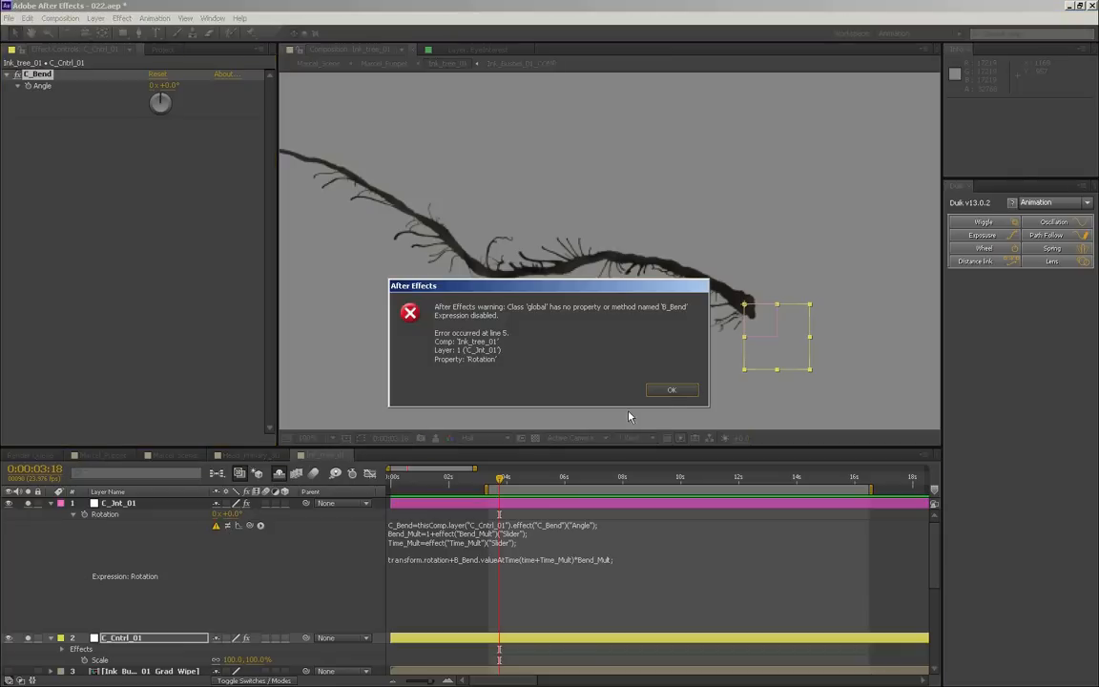
click(670, 391)
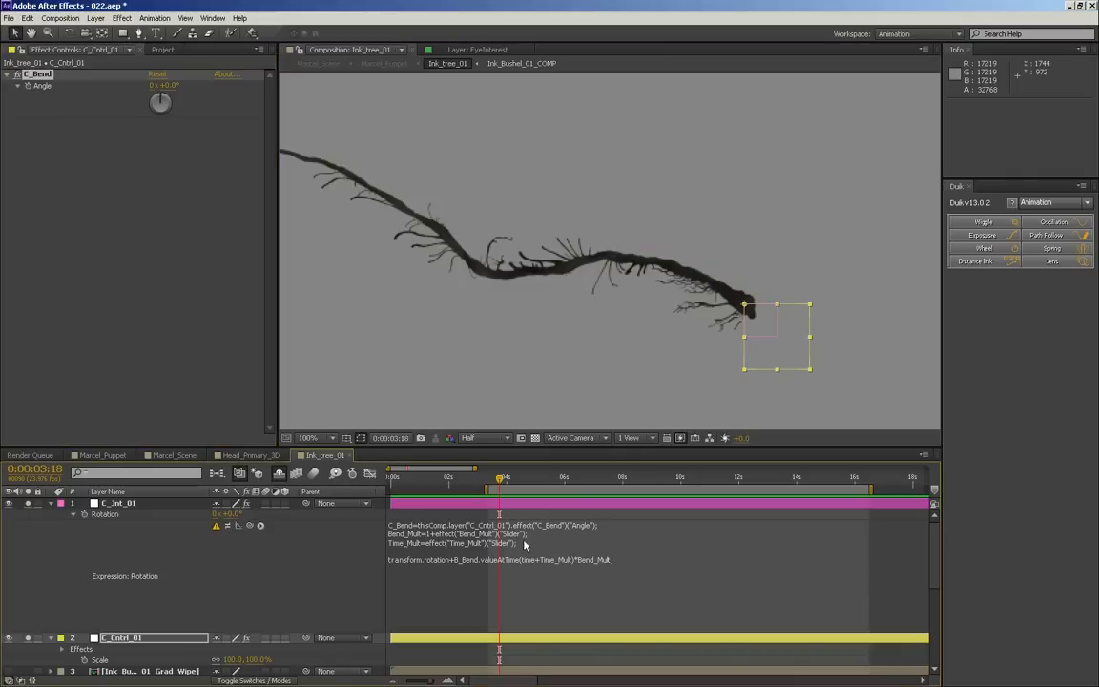
click(524, 545)
click(456, 559)
key(Delete)
text(C)
key(Return)
key(BackSpace)
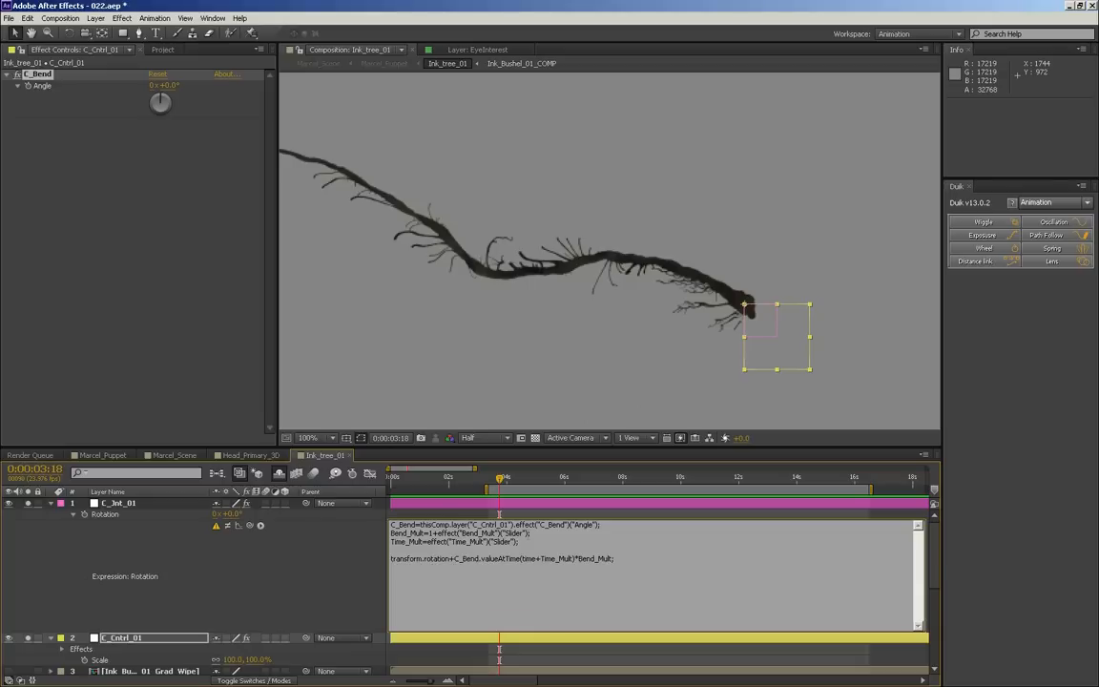
click(501, 482)
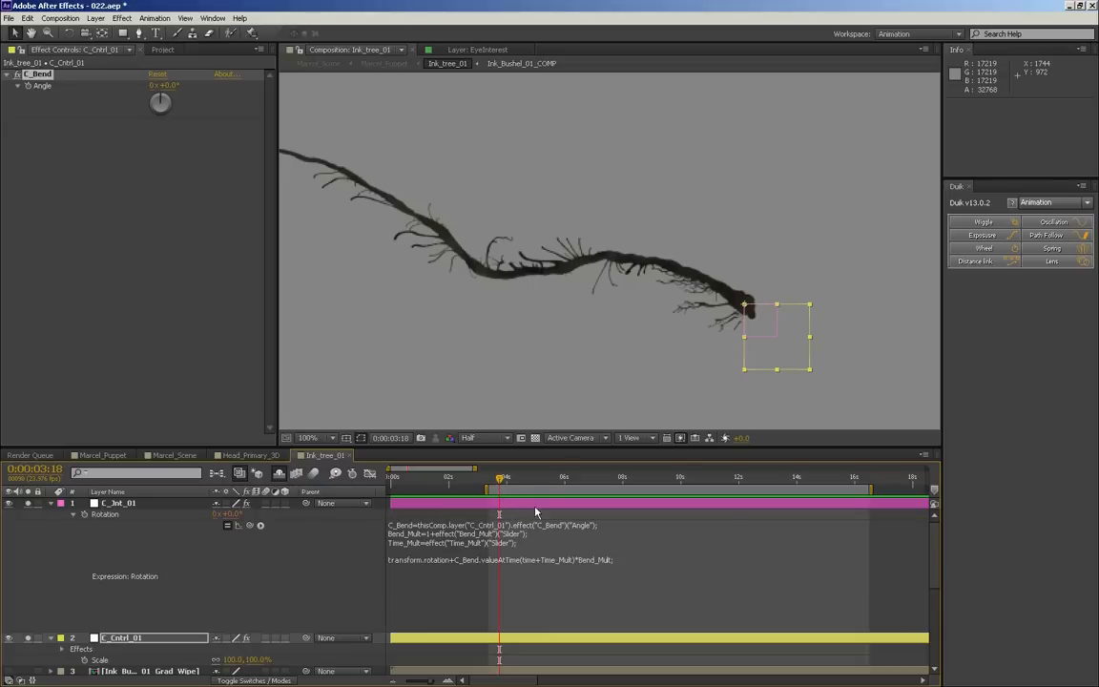
- Test how C_Cntrl_01's C_Bend angle rotates C_Jnt_01, leaving the angle at 113°
click(158, 505)
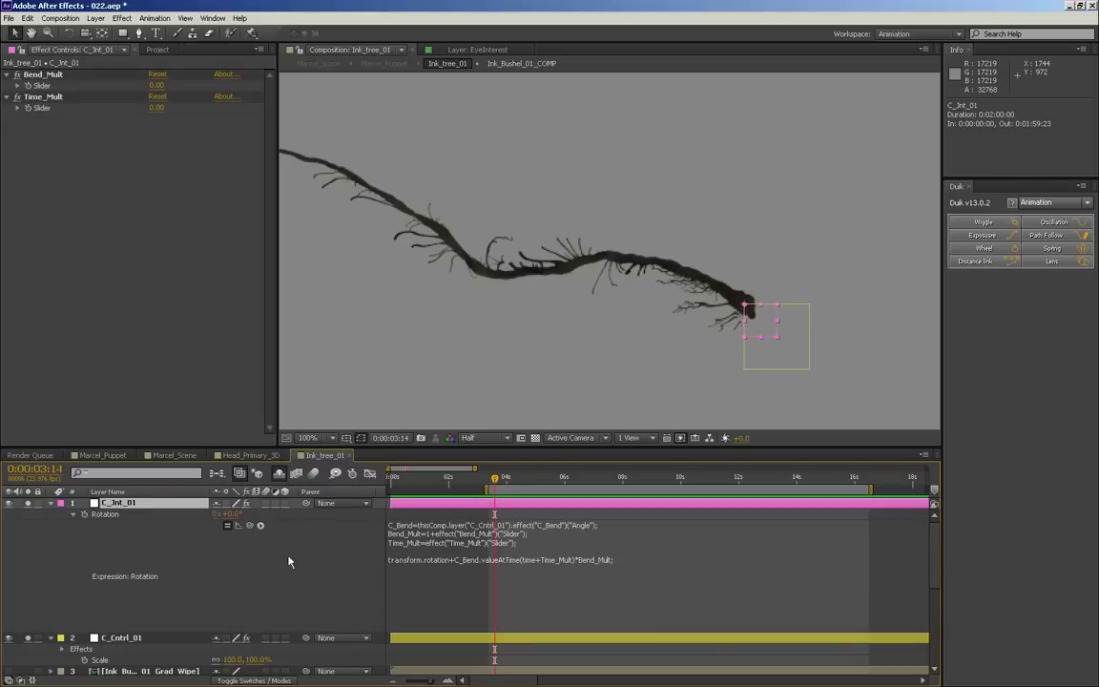
click(118, 638)
drag(154, 107, 202, 134)
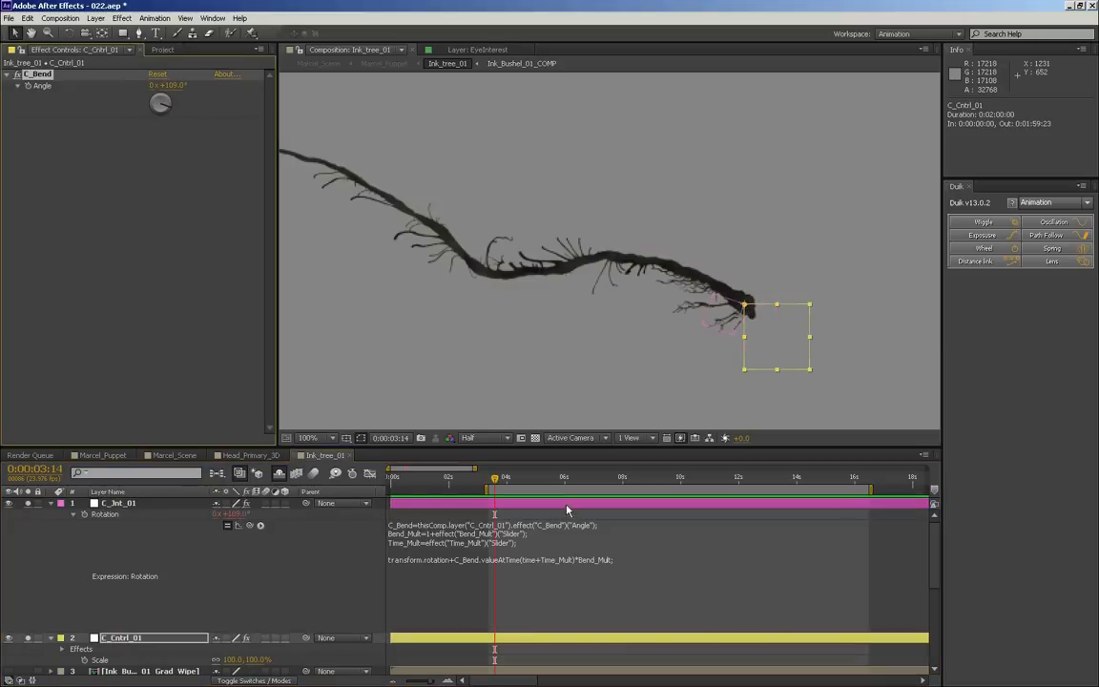
click(533, 504)
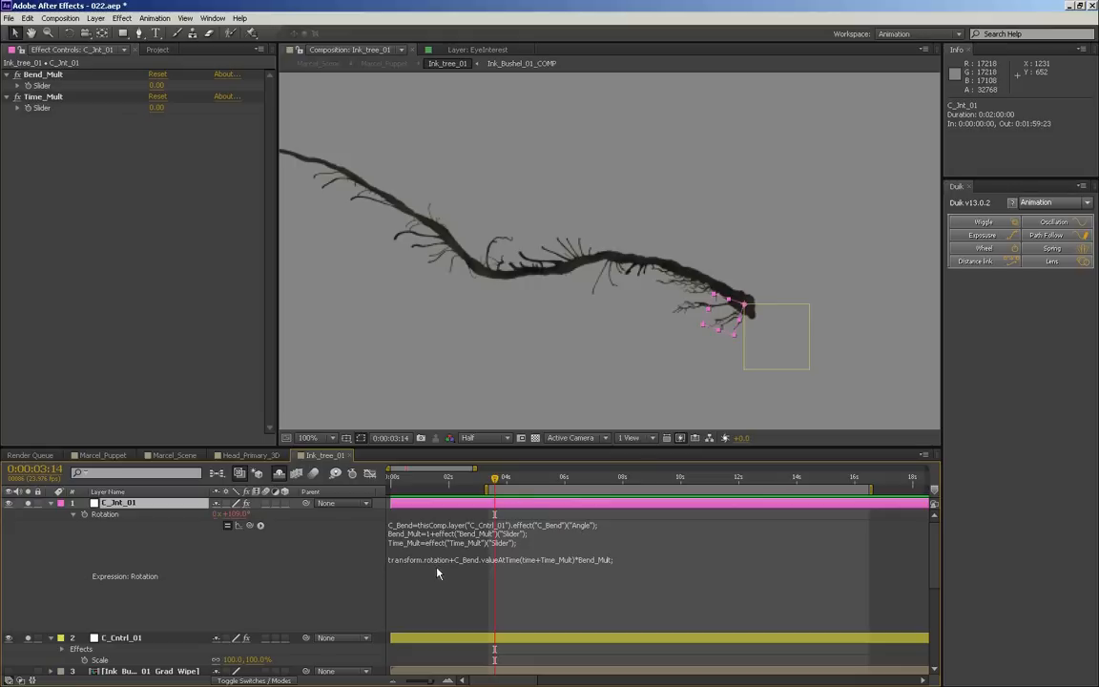
click(119, 638)
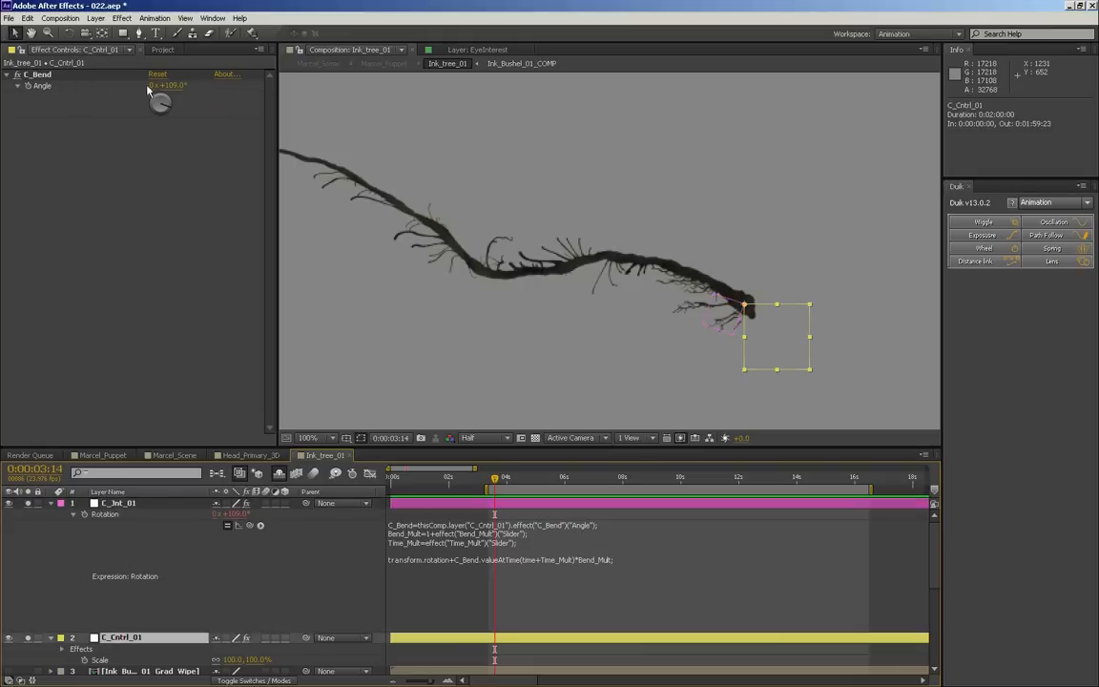
drag(156, 85, 221, 119)
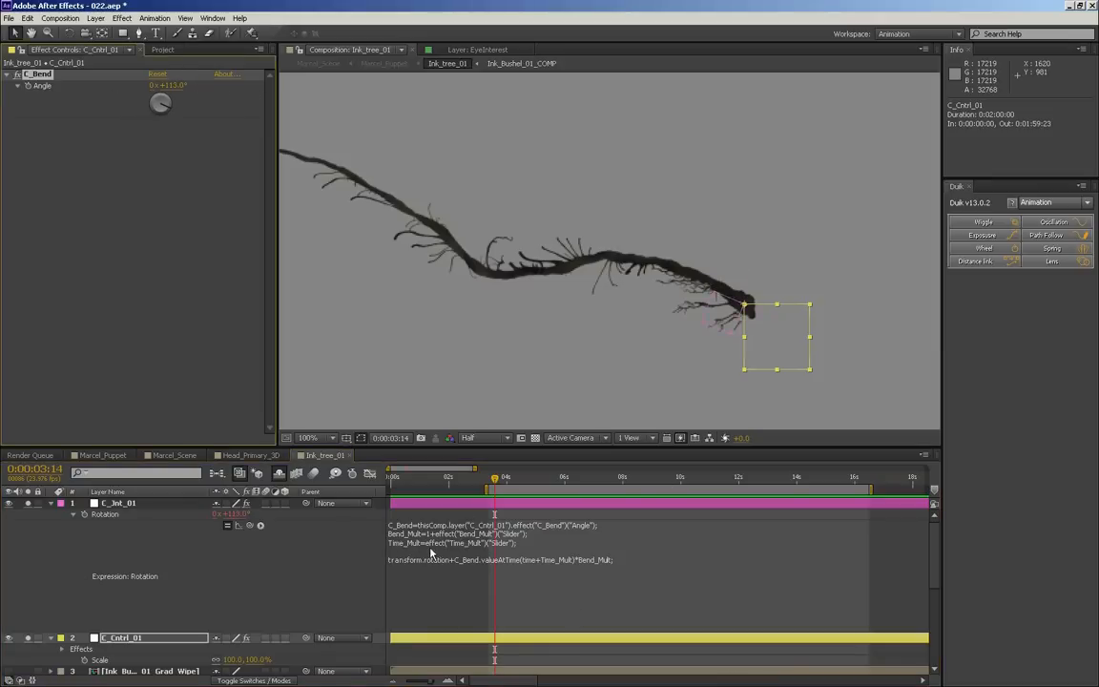
- Try different values for C_Jnt_01's Bend_Mult and C_Cntrl_01's C_Bend angle, undoing the angle change and returning Bend_Mult to 0
click(143, 503)
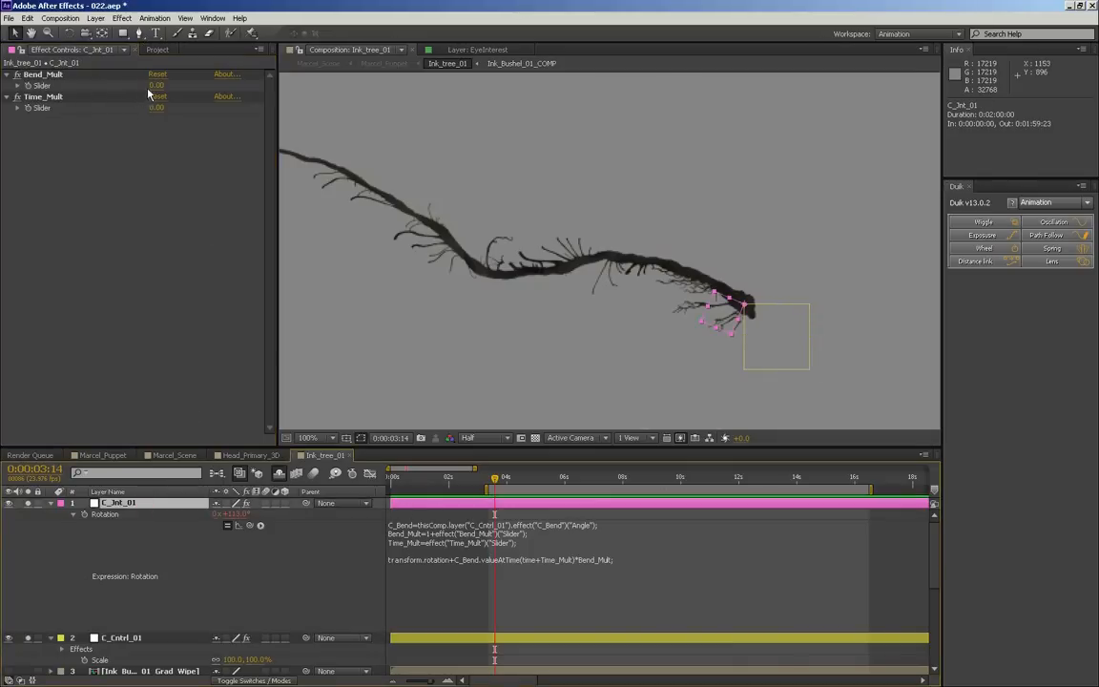
drag(154, 85, 164, 86)
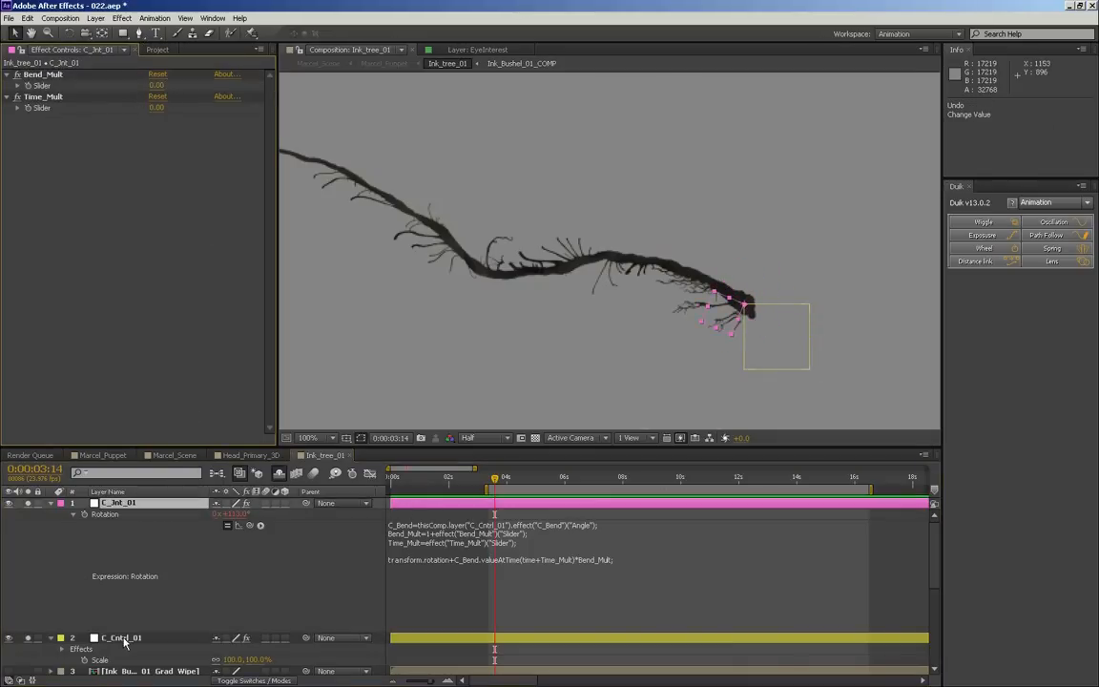
click(121, 637)
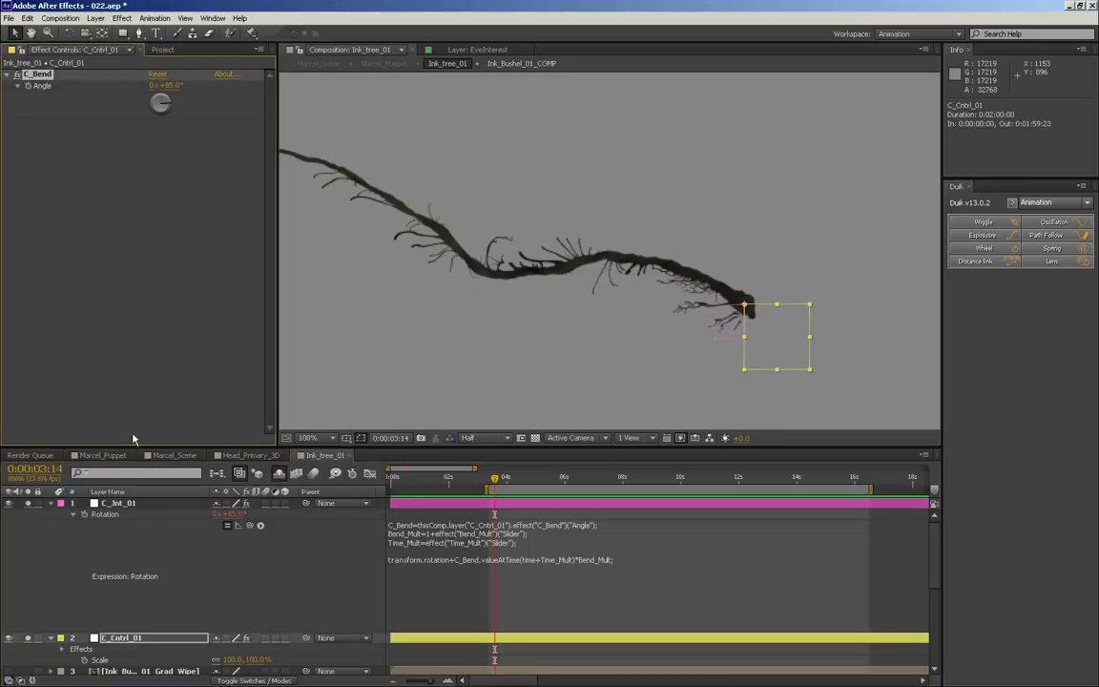
key(ctrl+z)
click(138, 503)
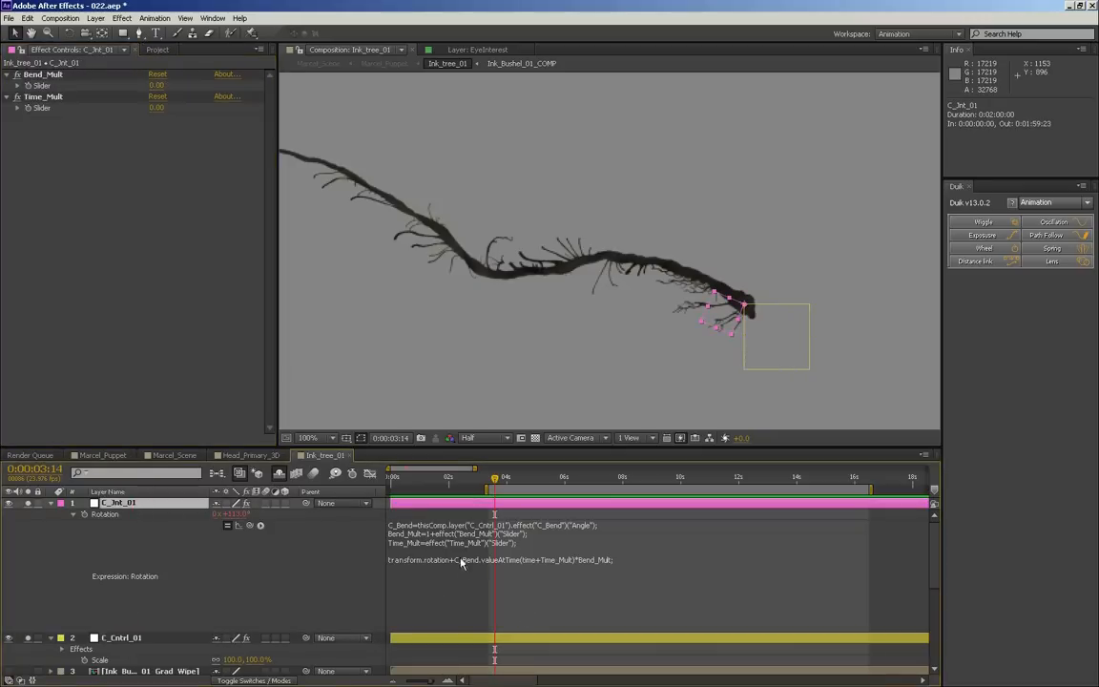
drag(156, 85, 169, 88)
click(161, 86)
text(0)
key(Return)
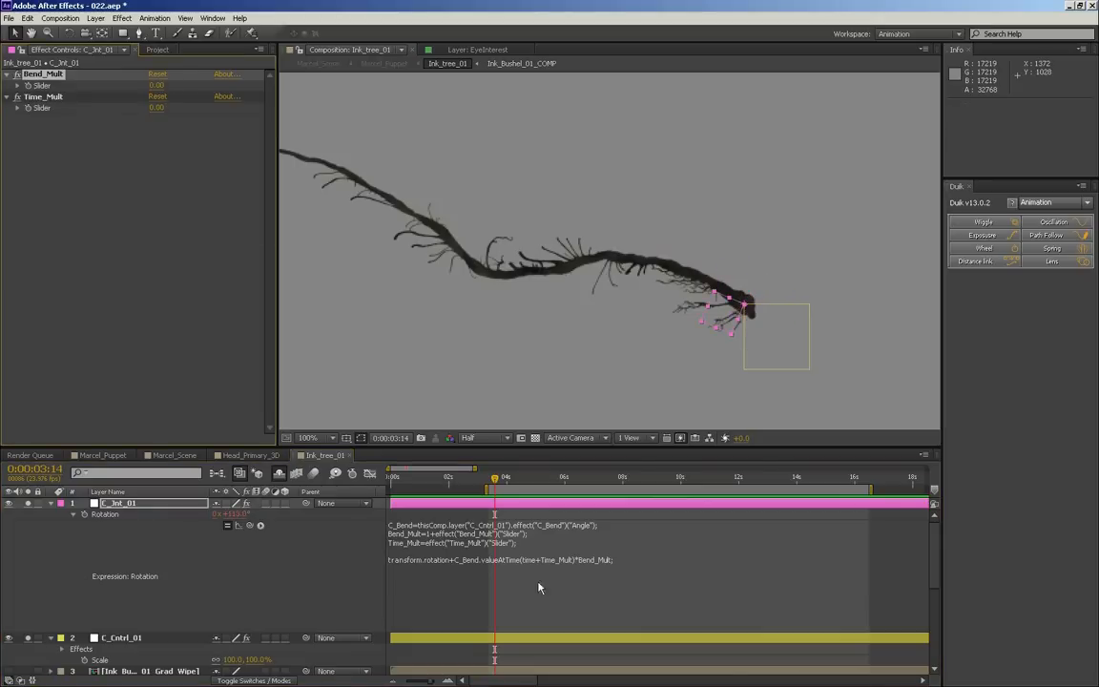
- Examine the valueAtTime term of C_Jnt_01's rotation expression and step through the frames around 0:00:03:08
click(513, 570)
click(513, 558)
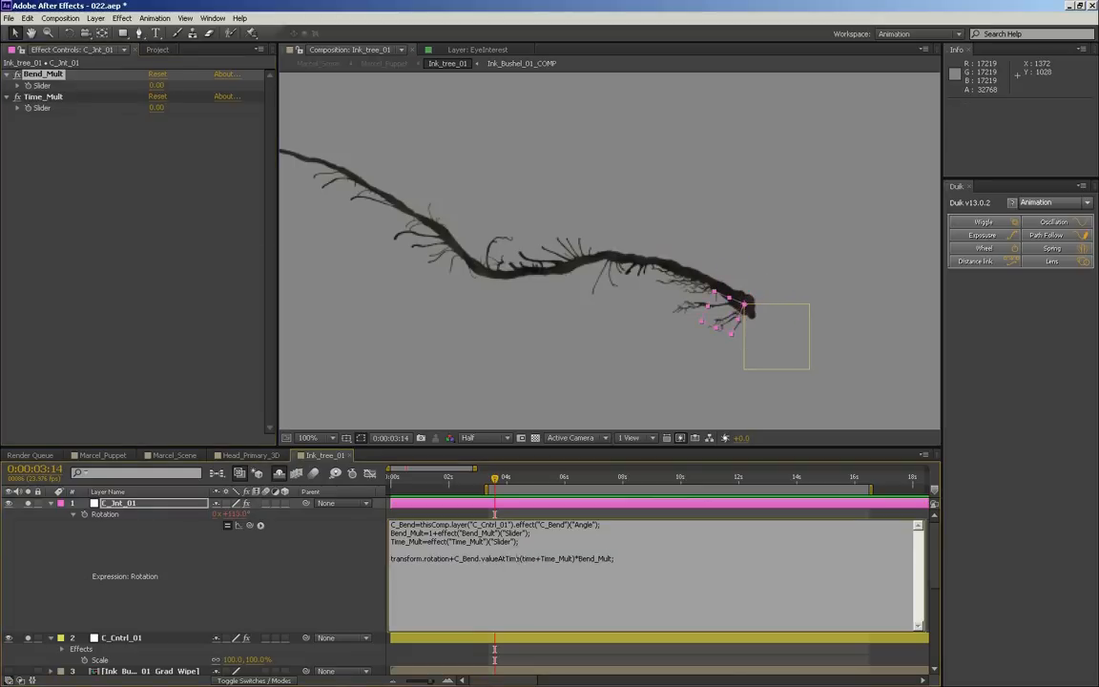
drag(494, 487, 488, 486)
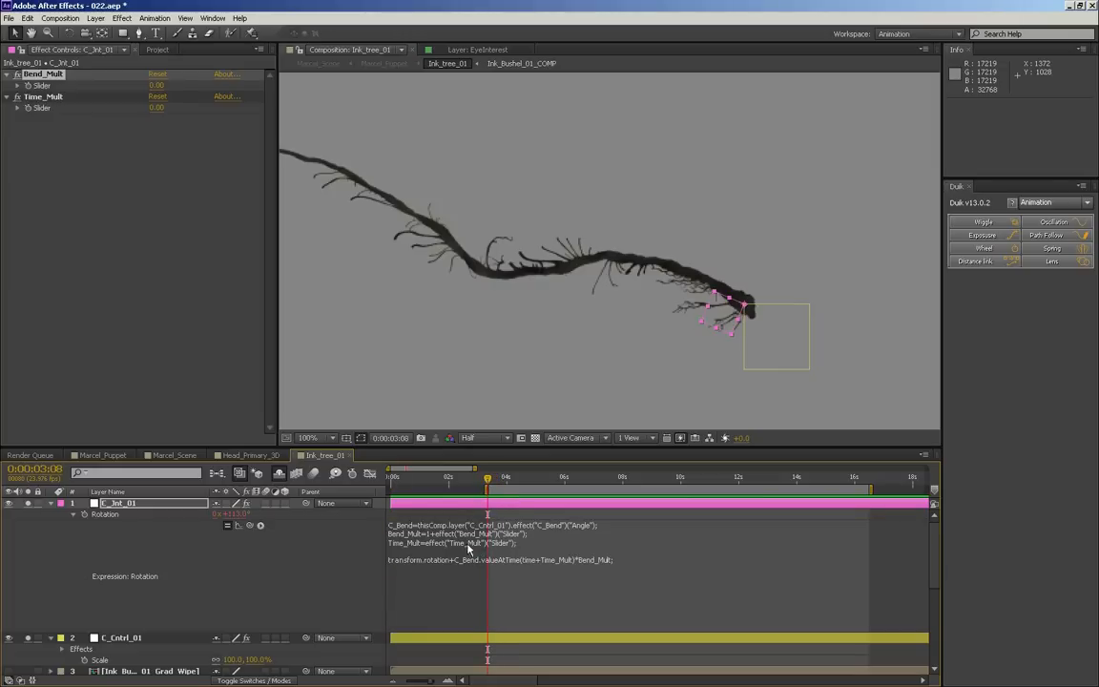
key(Page_Down)
key(Page_Down)
key(Page_Down)
key(Page_Up)
key(Page_Up)
key(Page_Up)
key(Page_Down)
- Keyframe C_Cntrl_01's C_Bend angle at 0° on 0:00:03:09 and 113° on 0:00:04:23
click(119, 637)
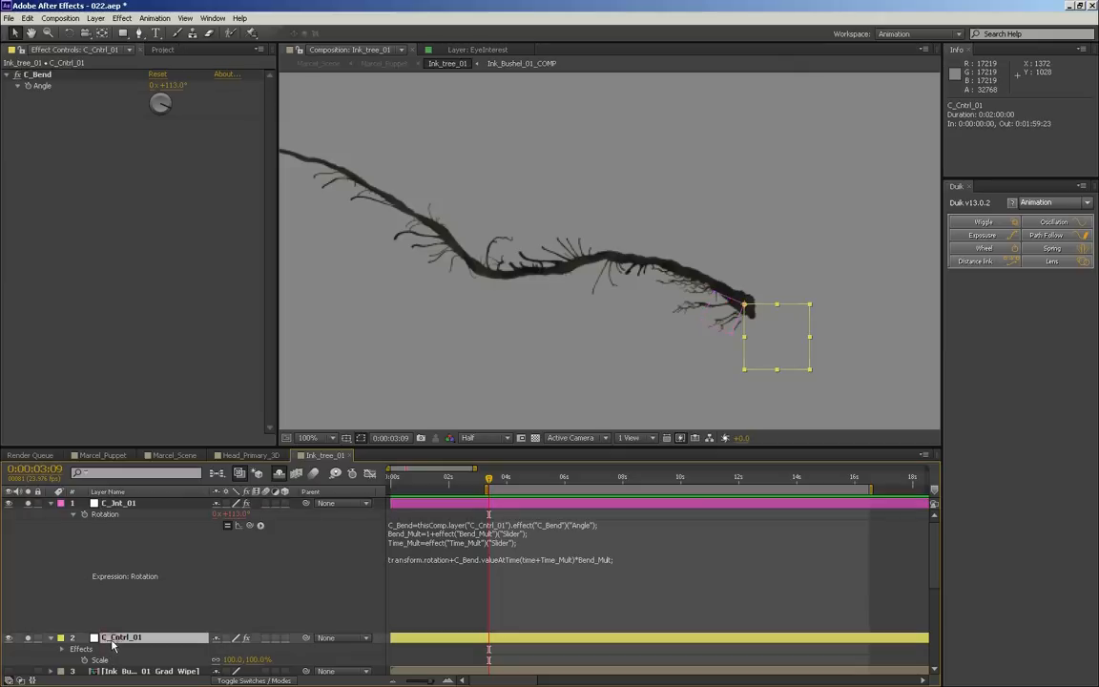
key(e)
click(73, 649)
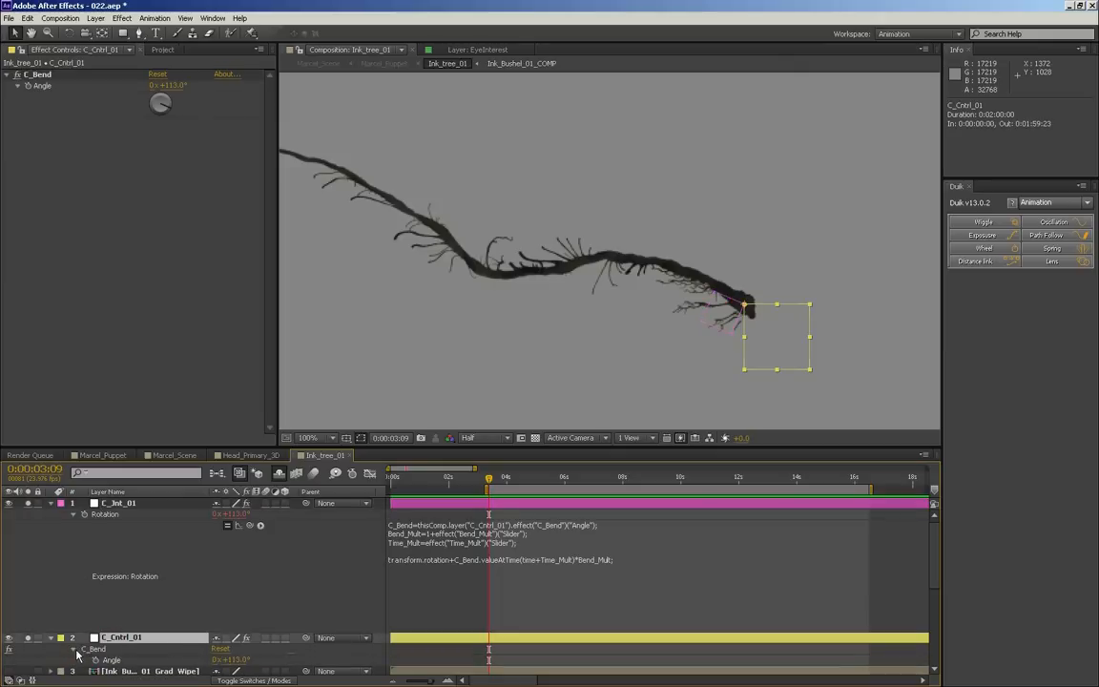
click(96, 660)
scroll(531, 558, down, 1)
drag(503, 483, 536, 479)
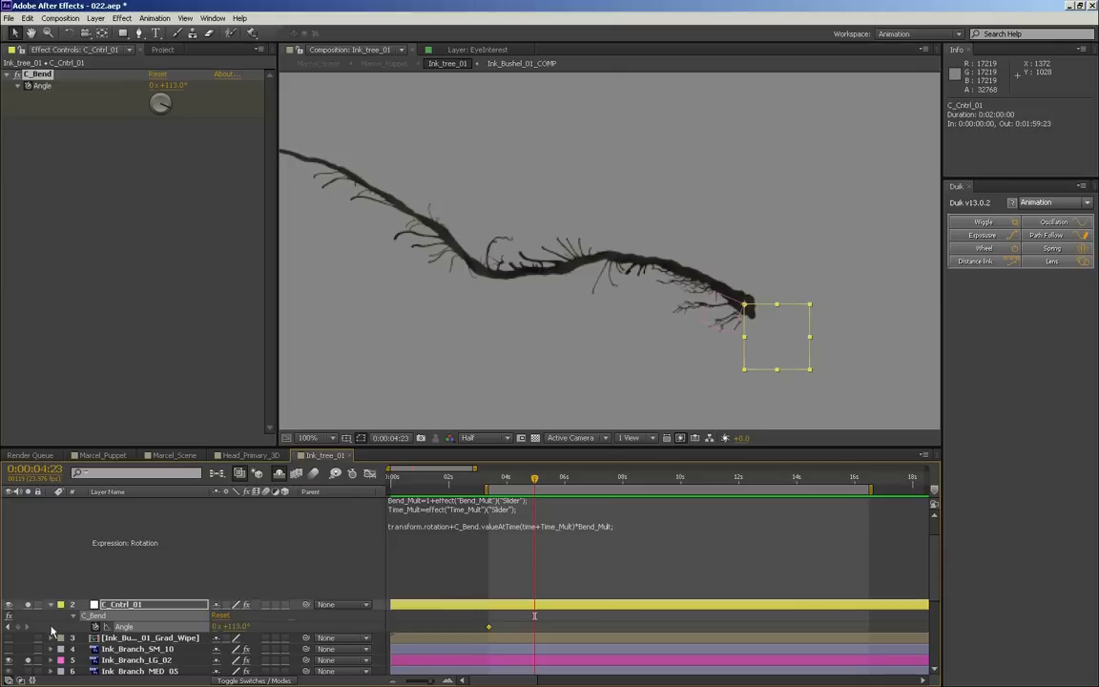
click(5, 626)
click(232, 626)
text(0)
key(Return)
- Scrub between the two C_Bend keyframes to check C_Jnt_01's rotation, undoing the trial Bend_Mult change and ending at 0:00:04:23
drag(493, 480, 545, 490)
scroll(512, 491, up, 1)
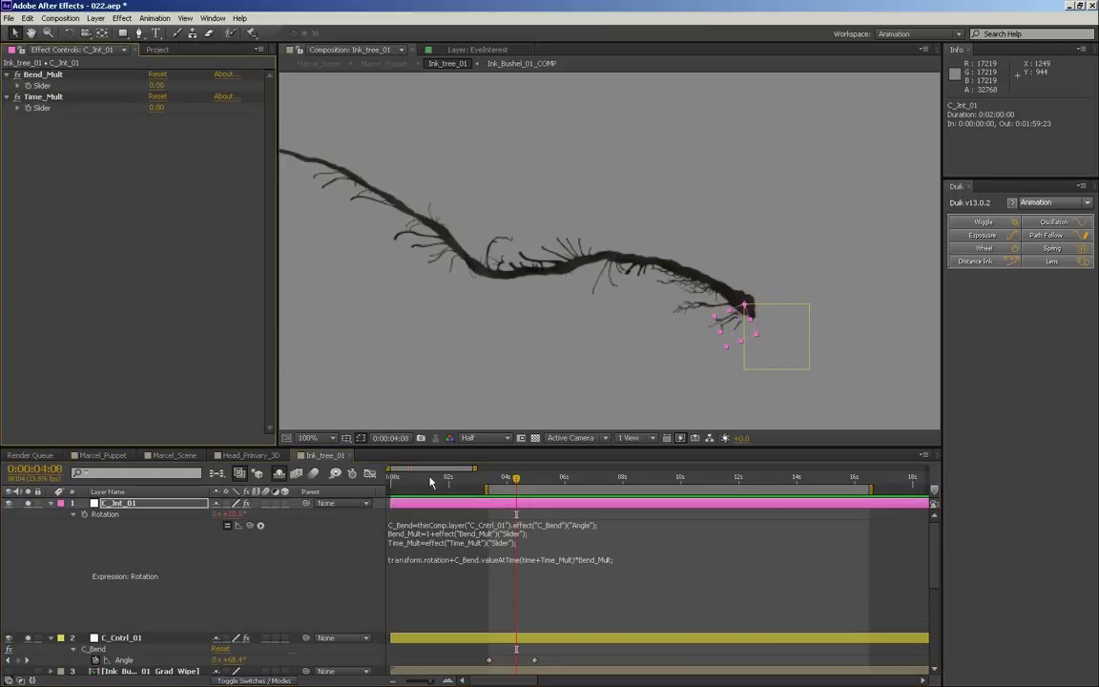
key(ctrl+z)
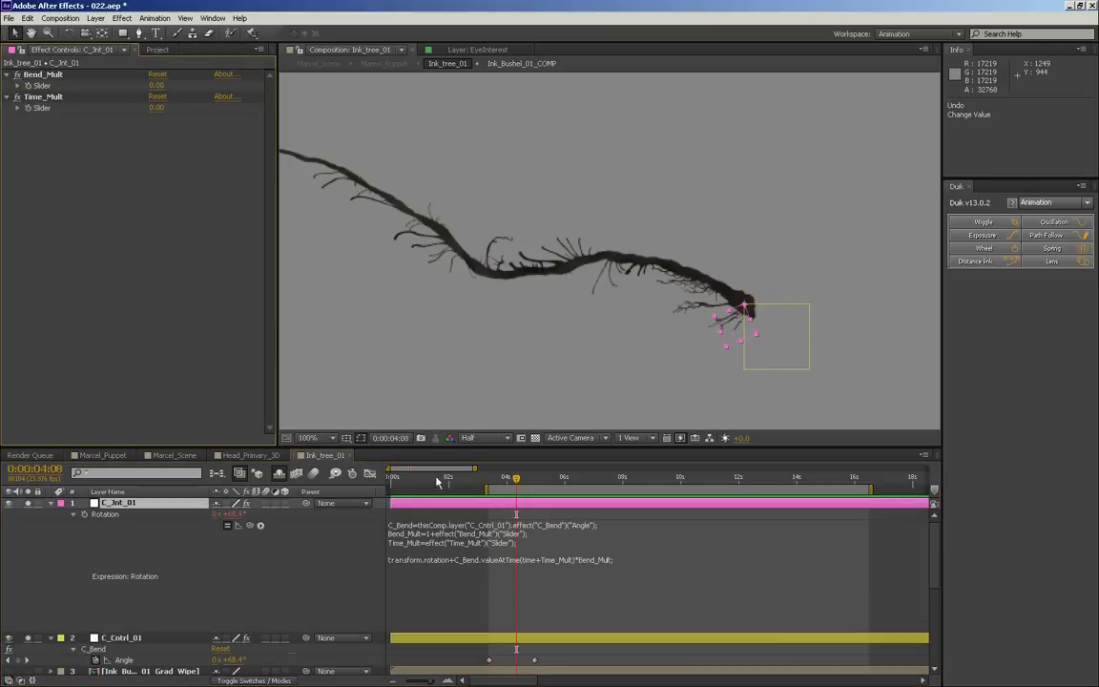
drag(505, 480, 534, 480)
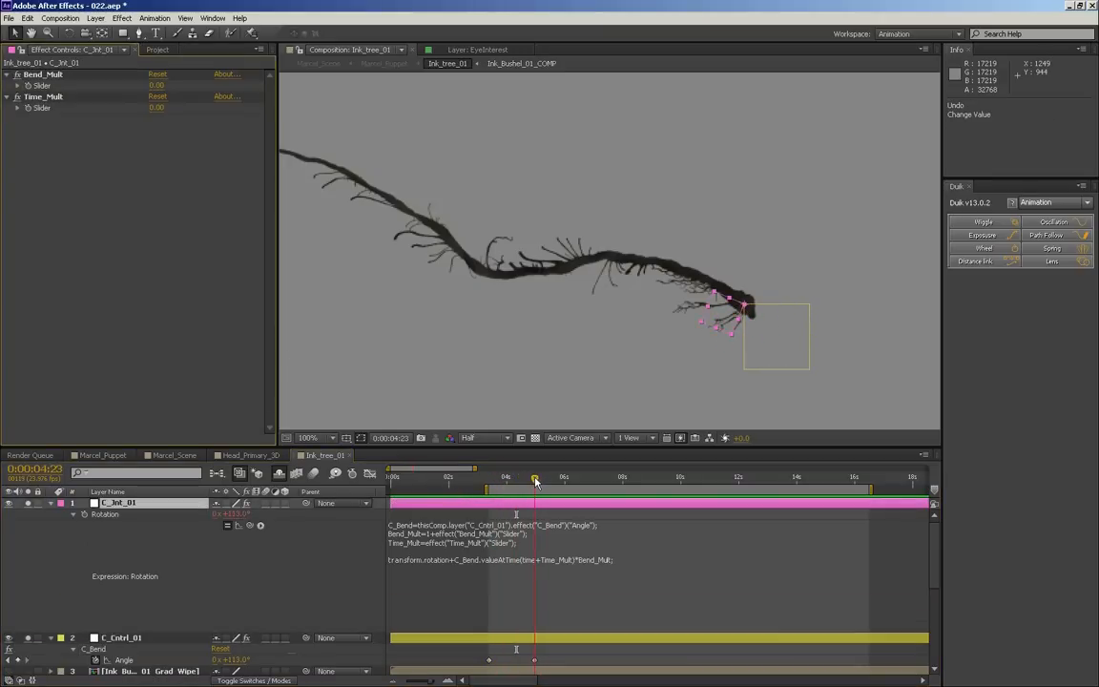
- Set C_Jnt_01's Bend_Mult slider to -0.50 after trying a stronger negative value
click(132, 502)
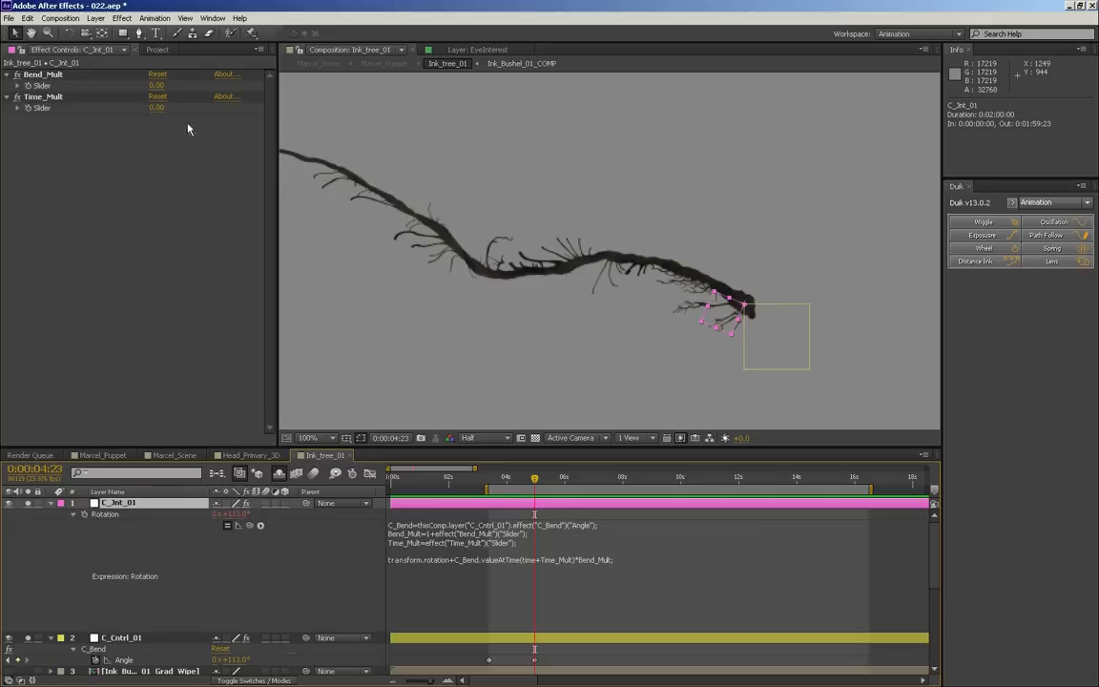
drag(157, 86, 147, 86)
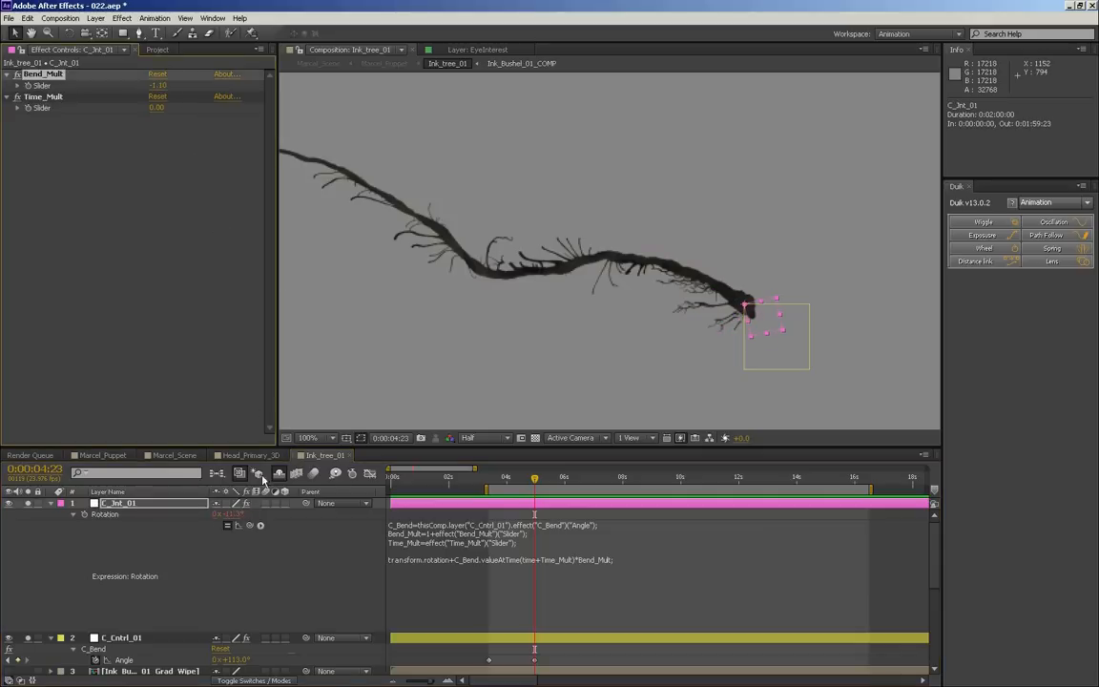
click(158, 86)
key(Return)
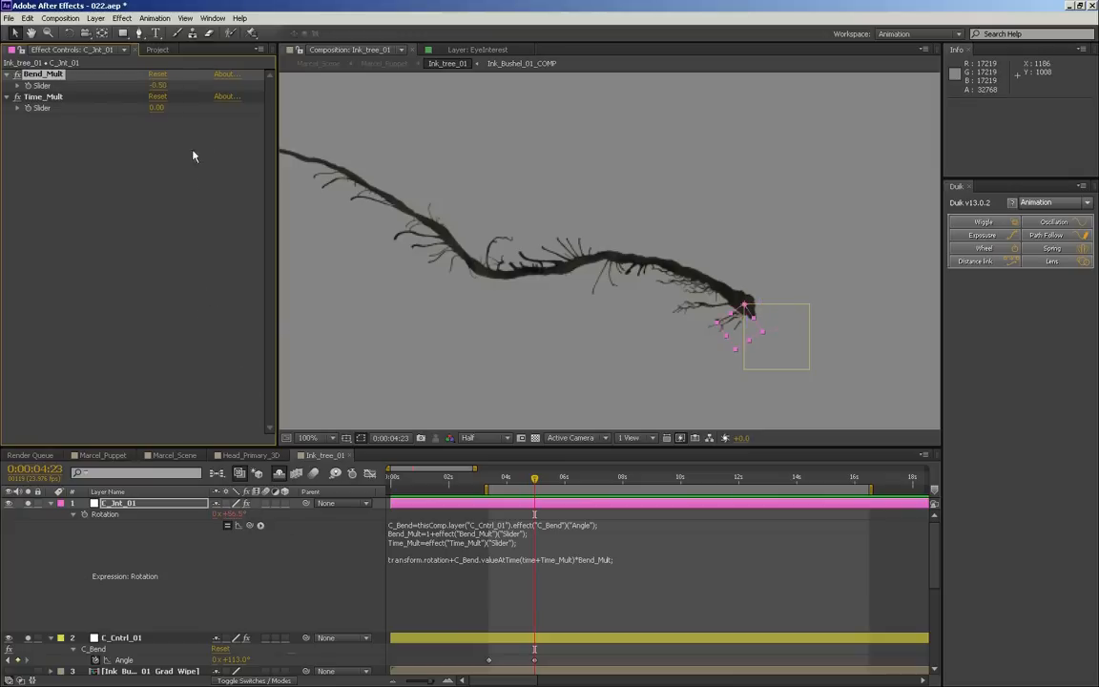
- Return C_Jnt_01's Bend_Mult slider to 0.00 after trying another negative value
click(159, 86)
text(-)
key(Return)
key(ctrl+z)
- Remove the 1+ from the Bend_Mult line of C_Jnt_01's rotation expression and try the Bend_Mult slider at 1.00
click(438, 539)
click(447, 533)
key(BackSpace)
key(BackSpace)
click(307, 530)
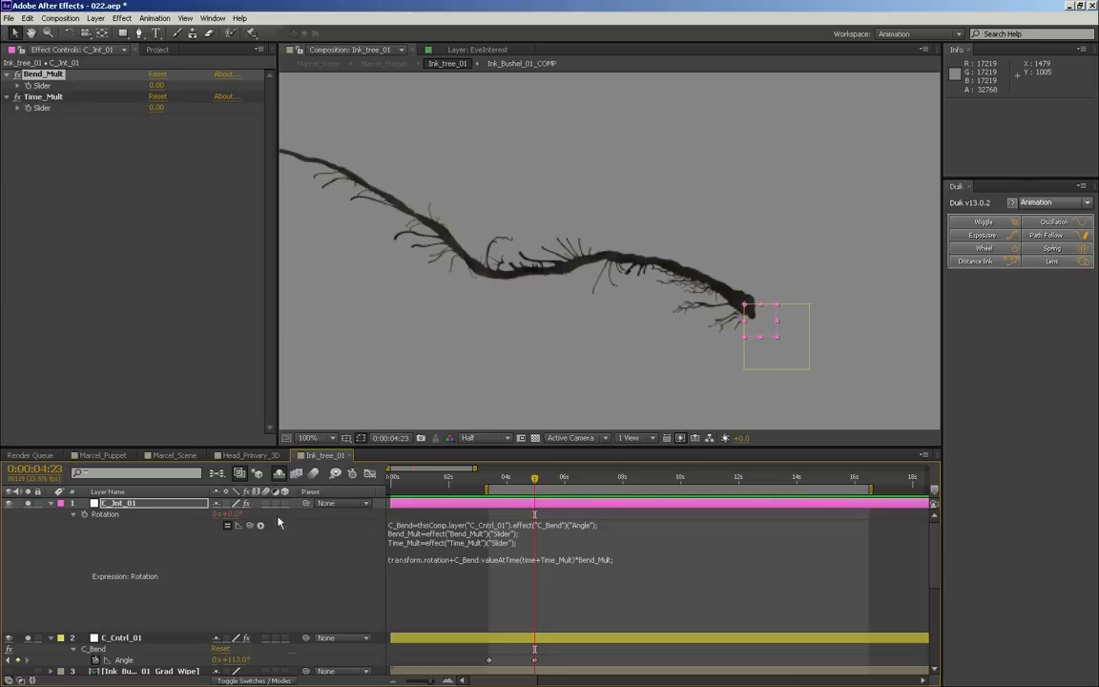
click(157, 85)
text(1)
key(Return)
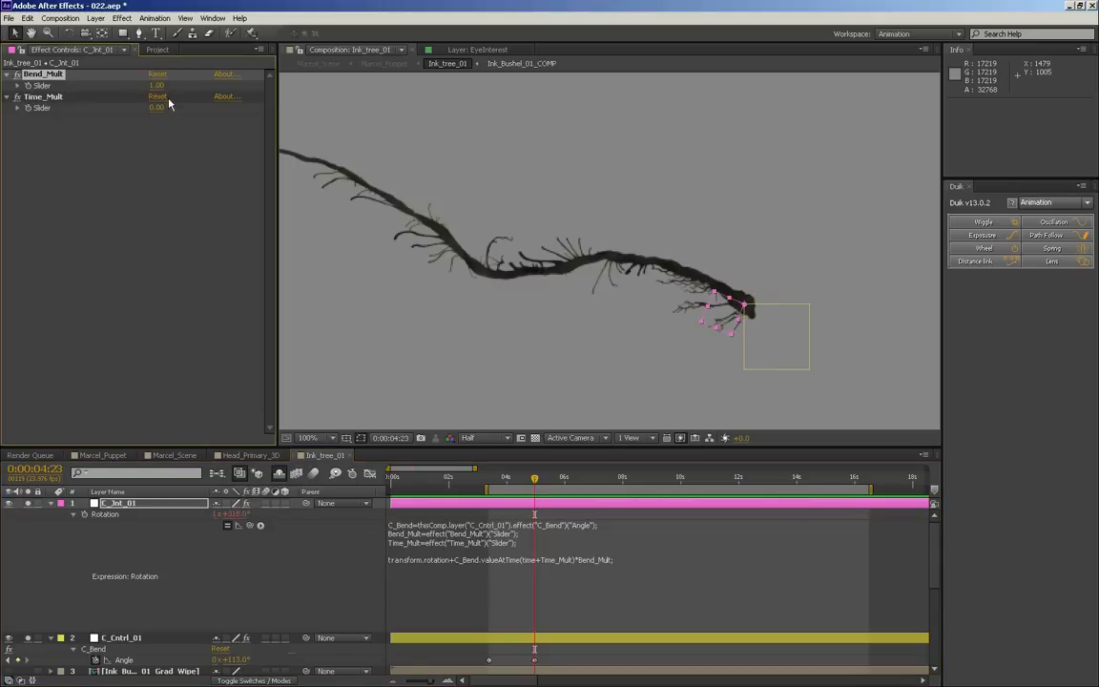
- Set Bend_Mult back to 0.00 and restore the line Bend_Mult=1+effect("Bend_Mult")("Slider") in C_Jnt_01's rotation expression
click(155, 88)
text(0)
key(Return)
click(443, 542)
click(412, 533)
text(1*)
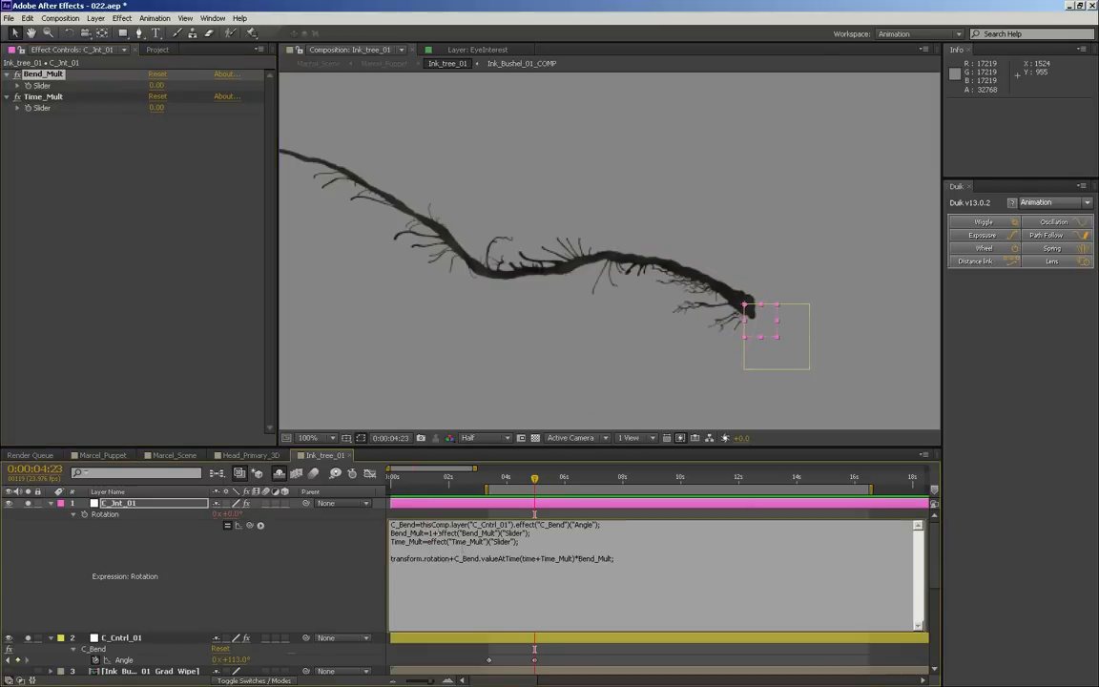
click(350, 526)
- Scrub between the two C_Bend keyframes to compare C_Jnt_01's rotation with C_Cntrl_01's angle, ending at 0:00:04:15
drag(509, 481, 526, 495)
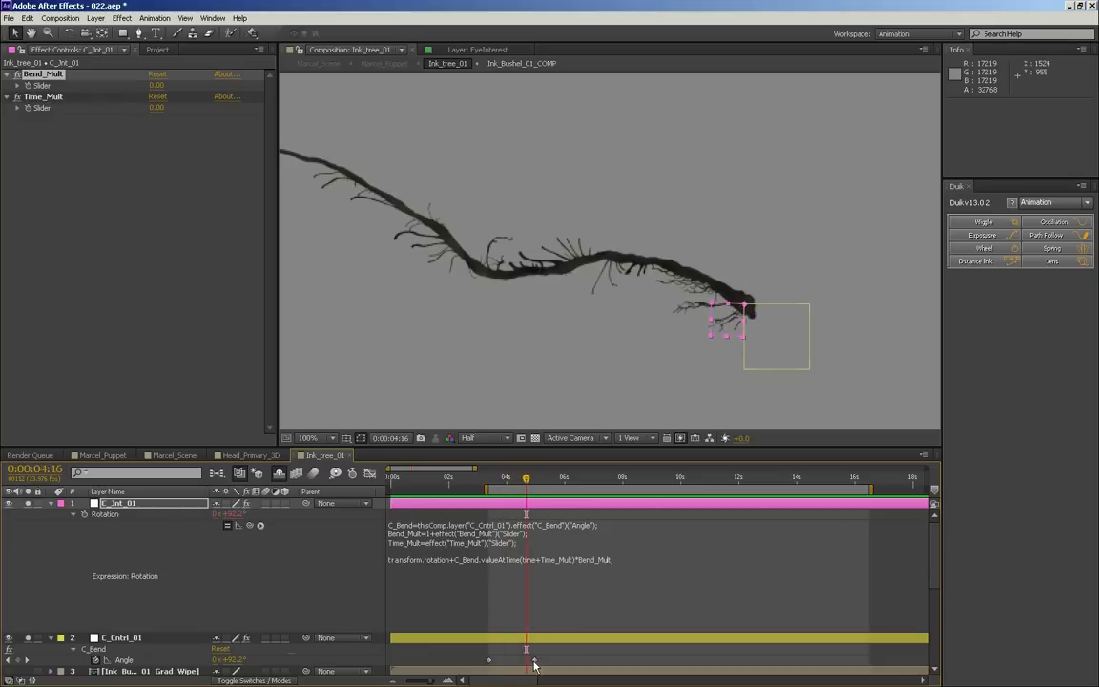
click(488, 659)
drag(494, 485, 535, 485)
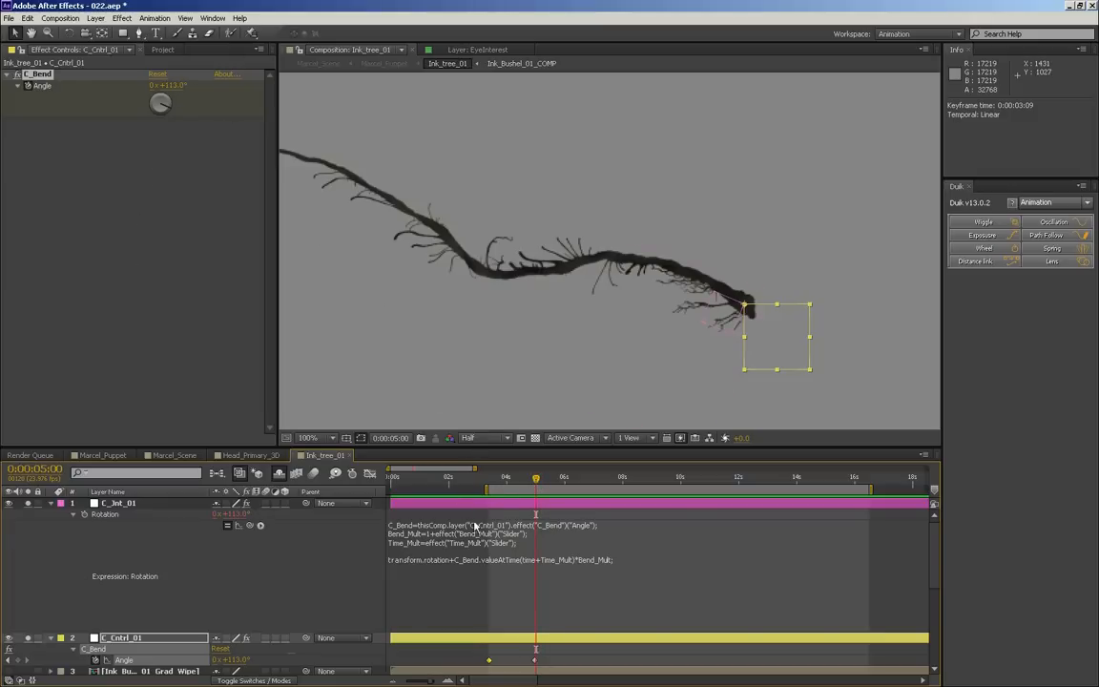
drag(540, 487, 525, 480)
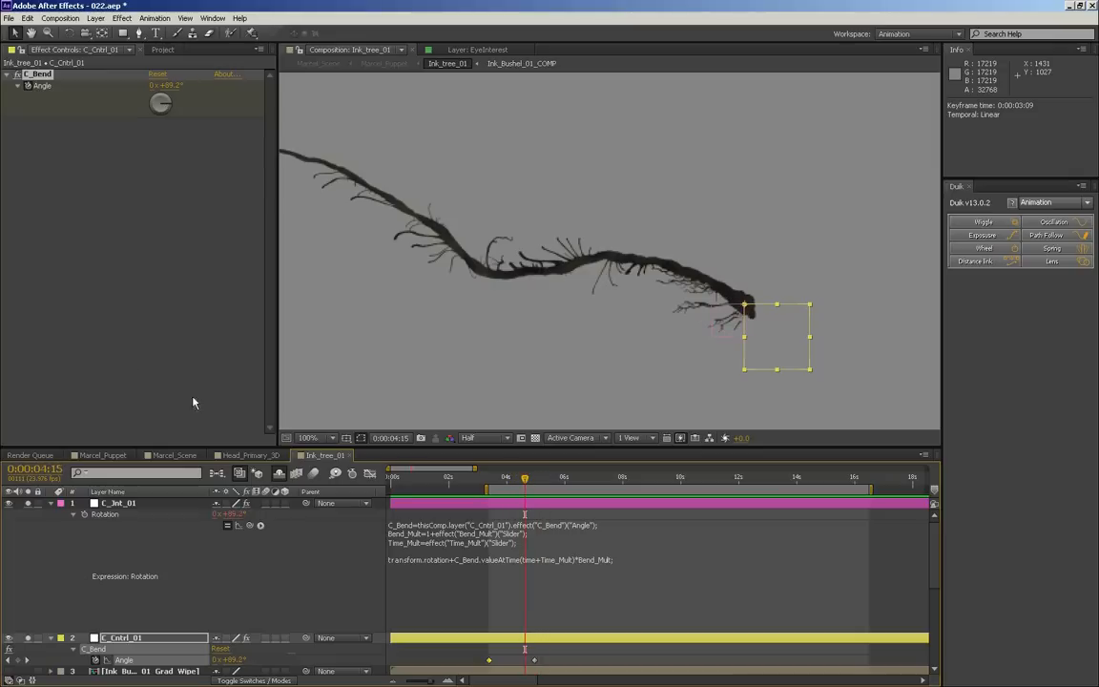
- Test C_Jnt_01's Time_Mult slider at -1.00 by scrubbing the animation, and return the slider to 0.00
click(166, 504)
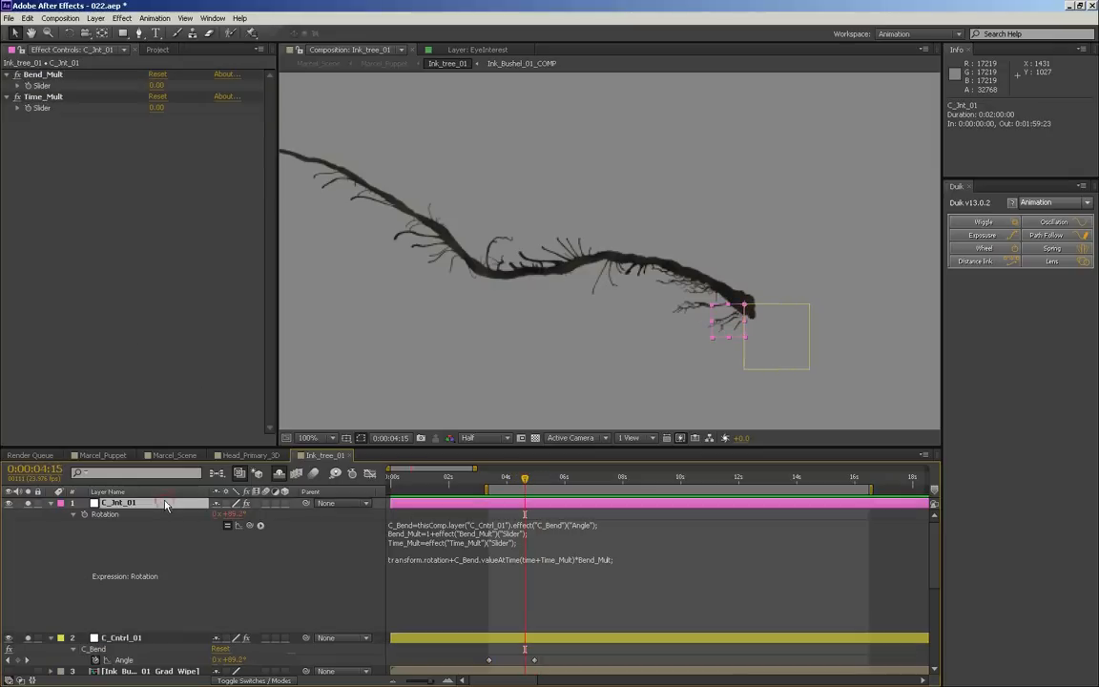
drag(158, 113, 149, 112)
click(158, 109)
text(-1)
key(Return)
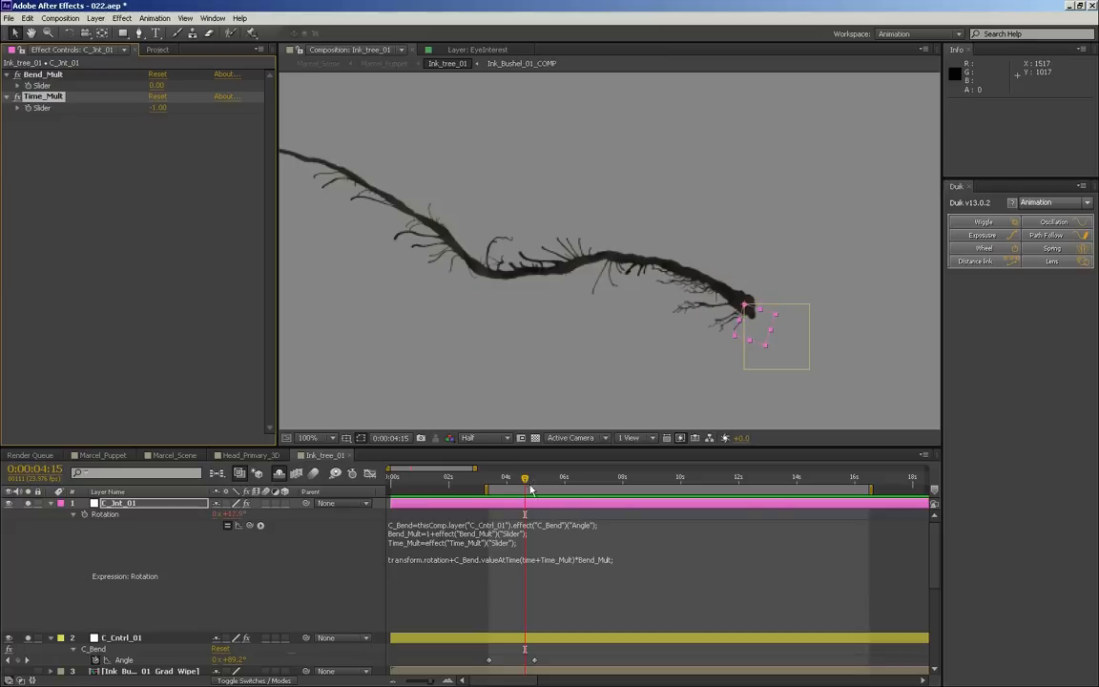
drag(514, 481, 522, 505)
drag(162, 113, 164, 120)
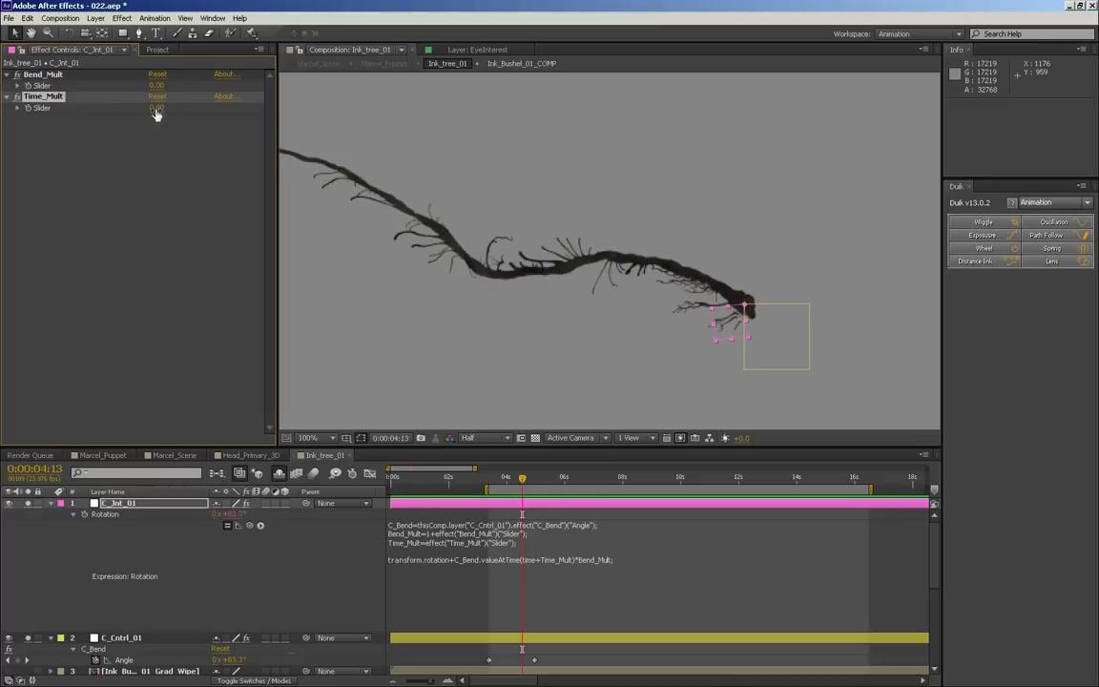
- Try to change the upper limit of the Time_Mult slider's range on C_Jnt_01
right_click(157, 112)
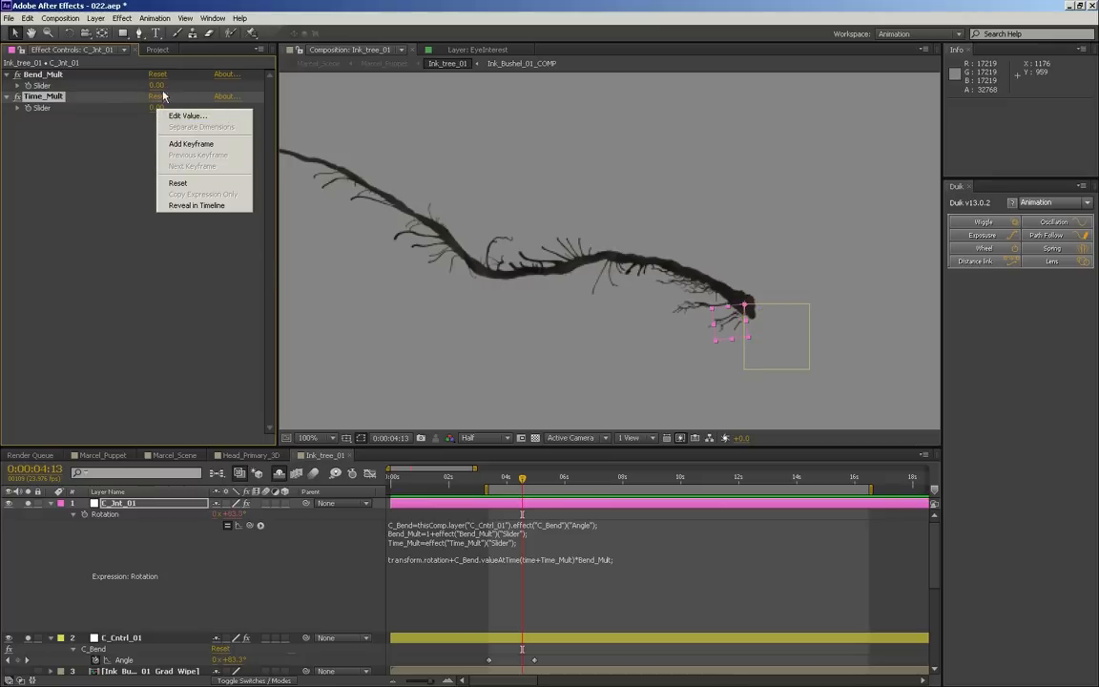
click(192, 117)
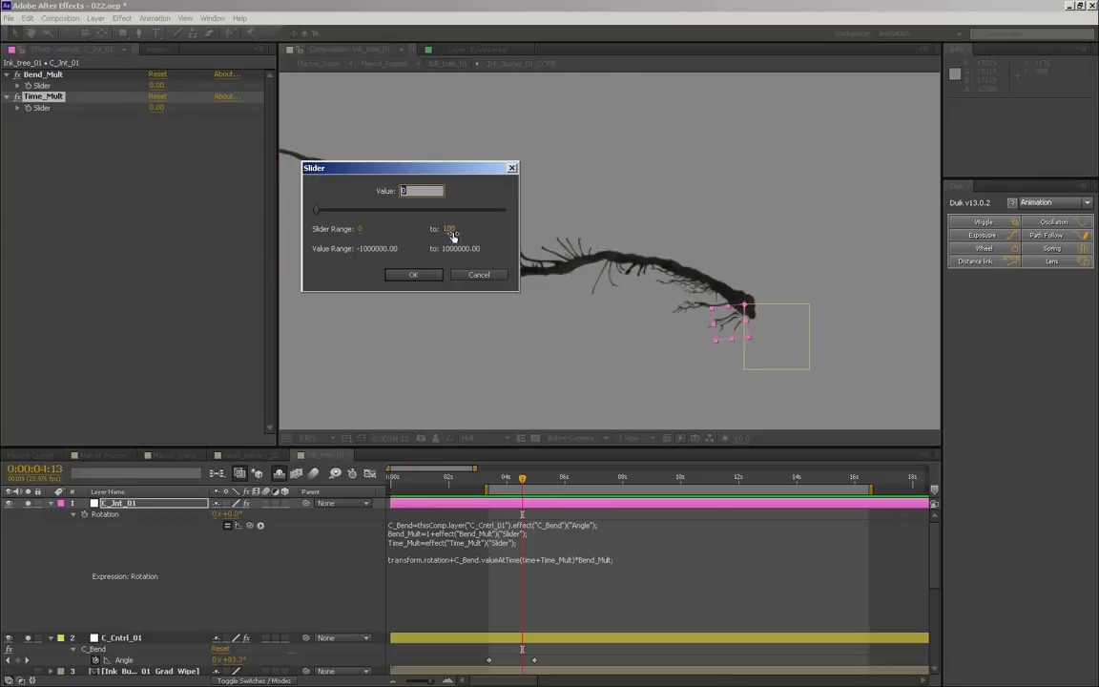
click(450, 231)
key(Return)
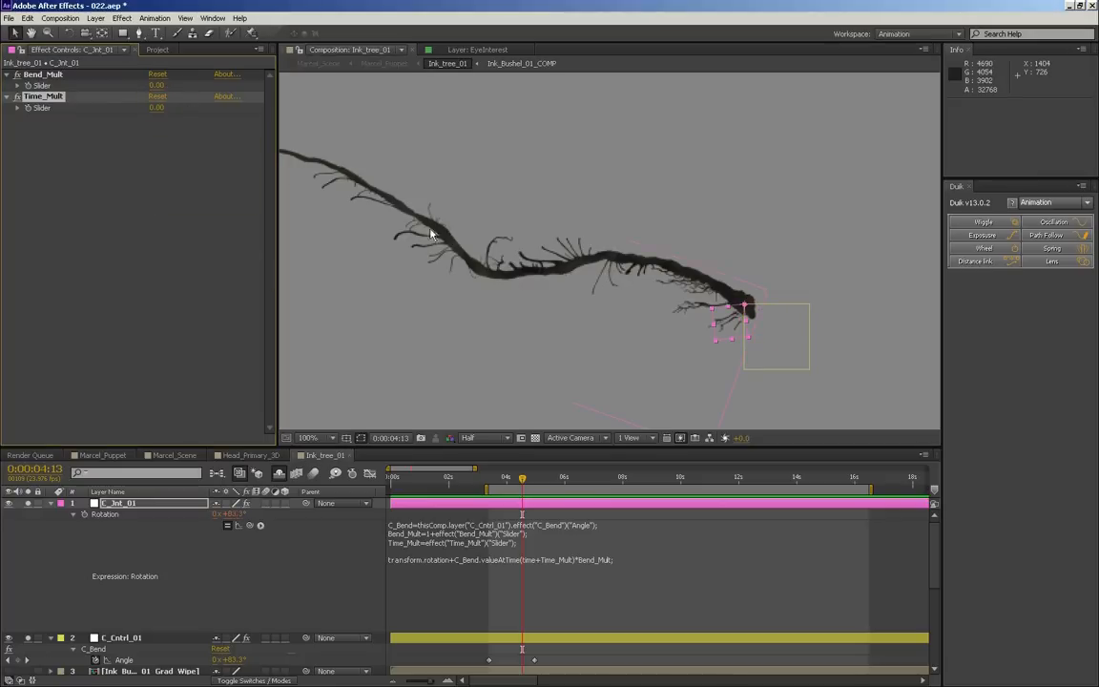
- Edit the upper limit of the Bend_Mult slider's range on C_Jnt_01
right_click(159, 84)
click(190, 90)
click(450, 227)
key(Return)
- Set the upper limit of Time_Mult's slider range to 10, and try the slider, undoing the trial change
right_click(135, 95)
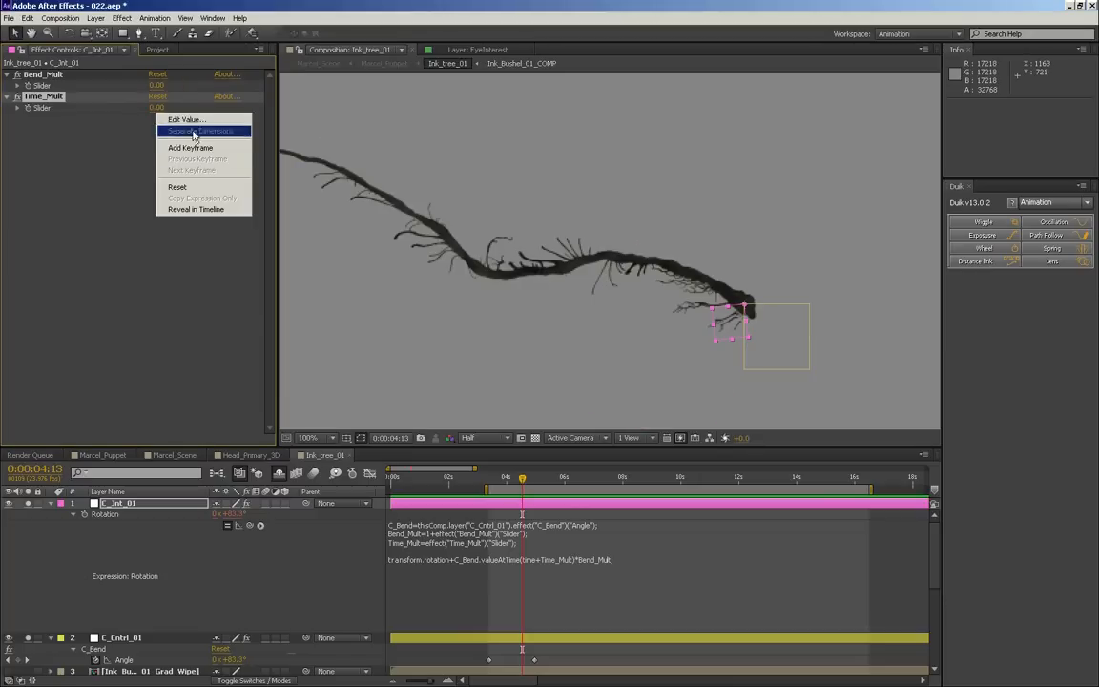
click(167, 103)
click(449, 229)
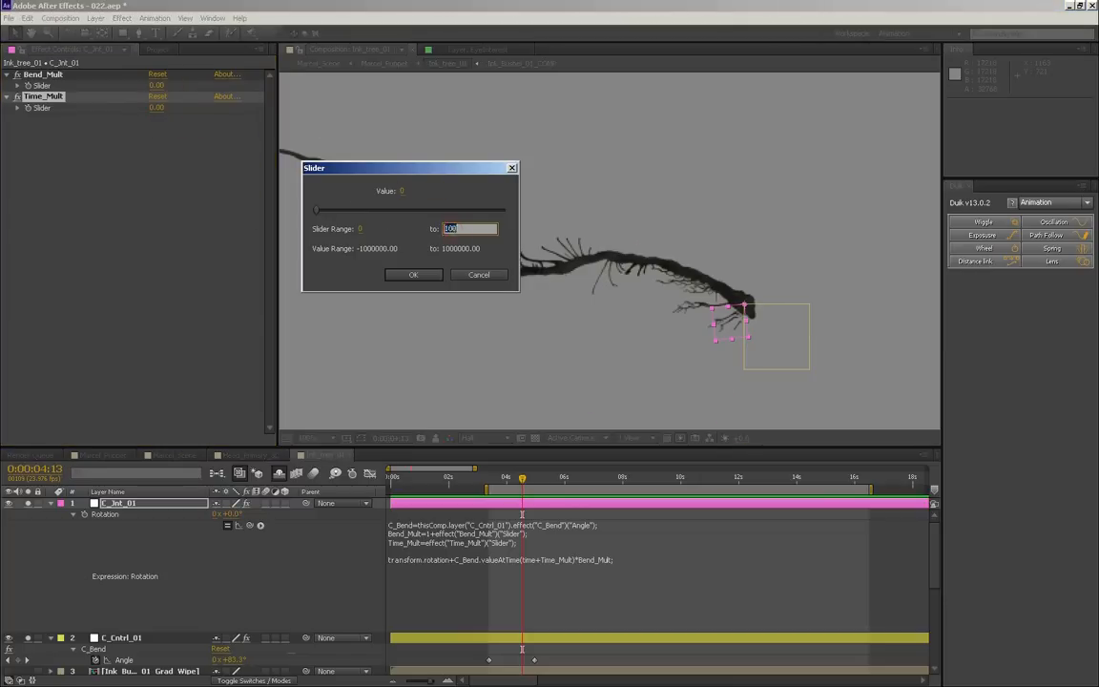
text(10)
click(434, 274)
drag(165, 107, 175, 108)
key(ctrl+z)
- Delete C_Cntrl_01's C_Bend keyframe at 0:00:04:23 and move the current time to 0:00:03:08
drag(506, 487, 509, 487)
drag(499, 482, 479, 484)
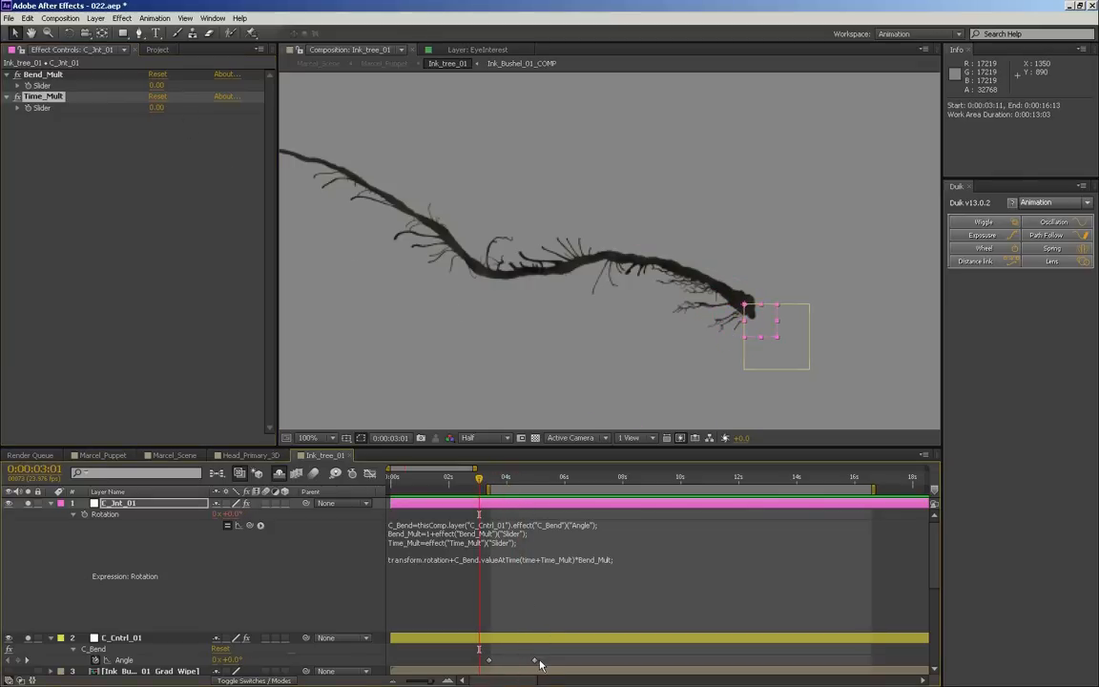
click(534, 660)
key(Delete)
drag(482, 484, 487, 485)
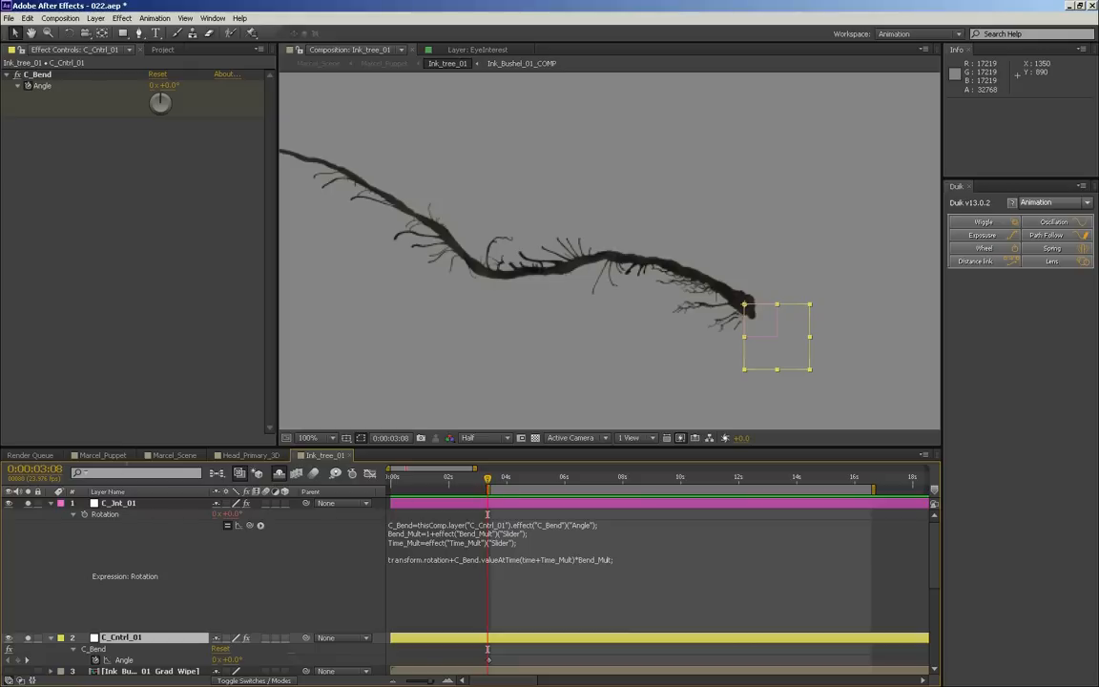
- Select C_Jnt_01 and collapse the expanded properties of C_Jnt_01 and C_Cntrl_01 in the timeline
click(113, 503)
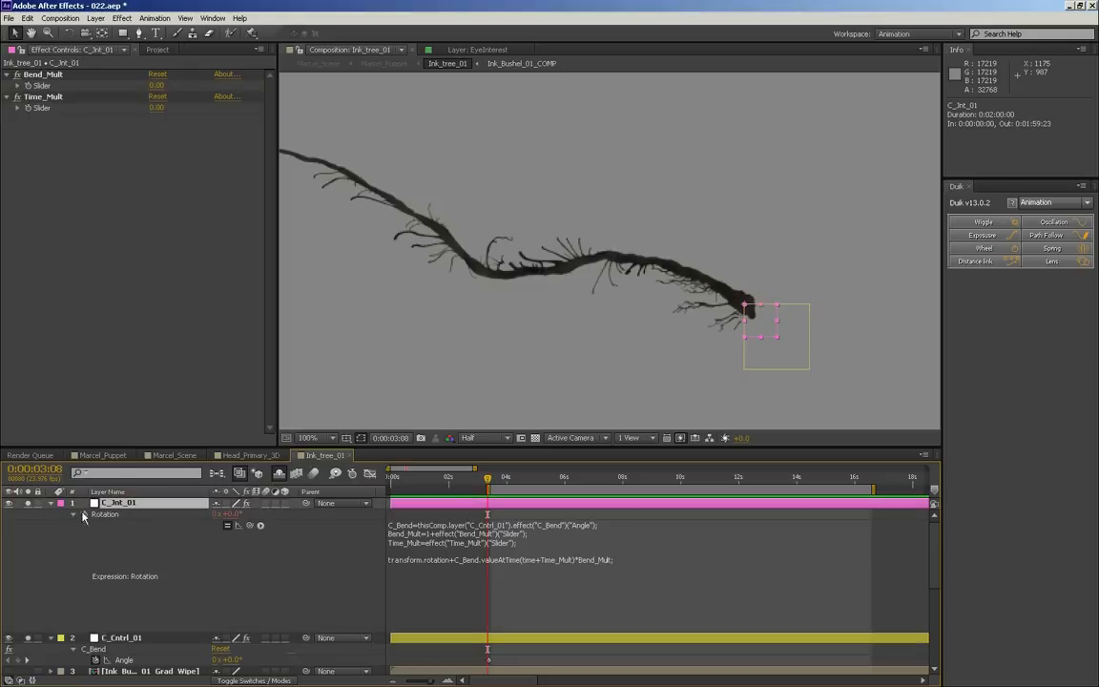
click(52, 503)
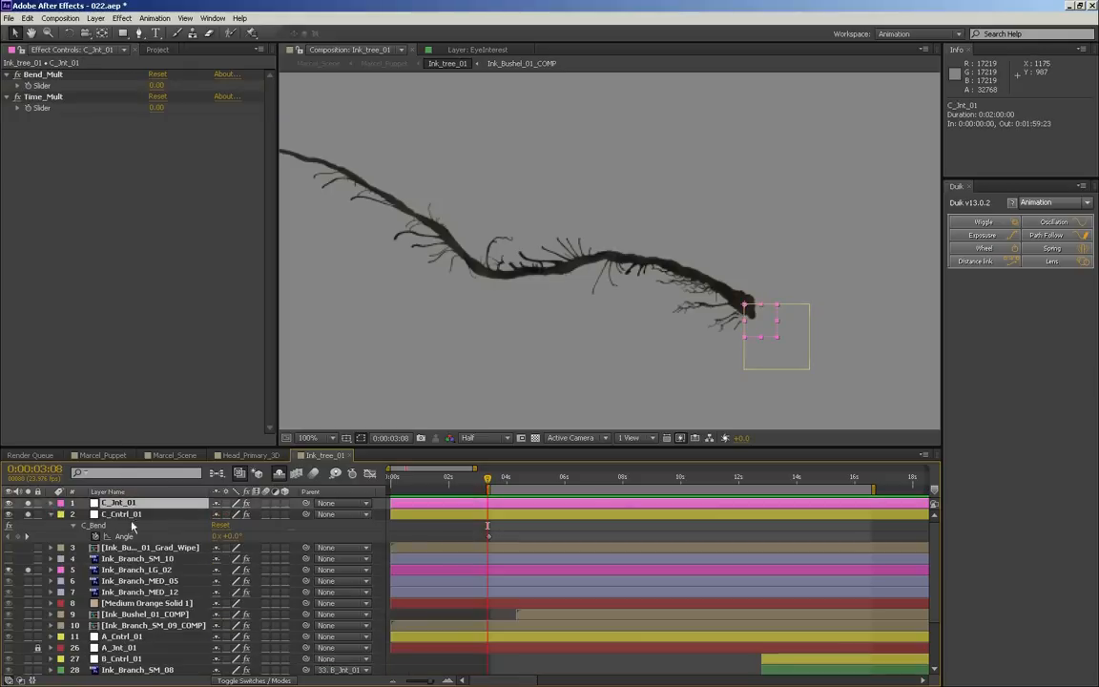
click(52, 514)
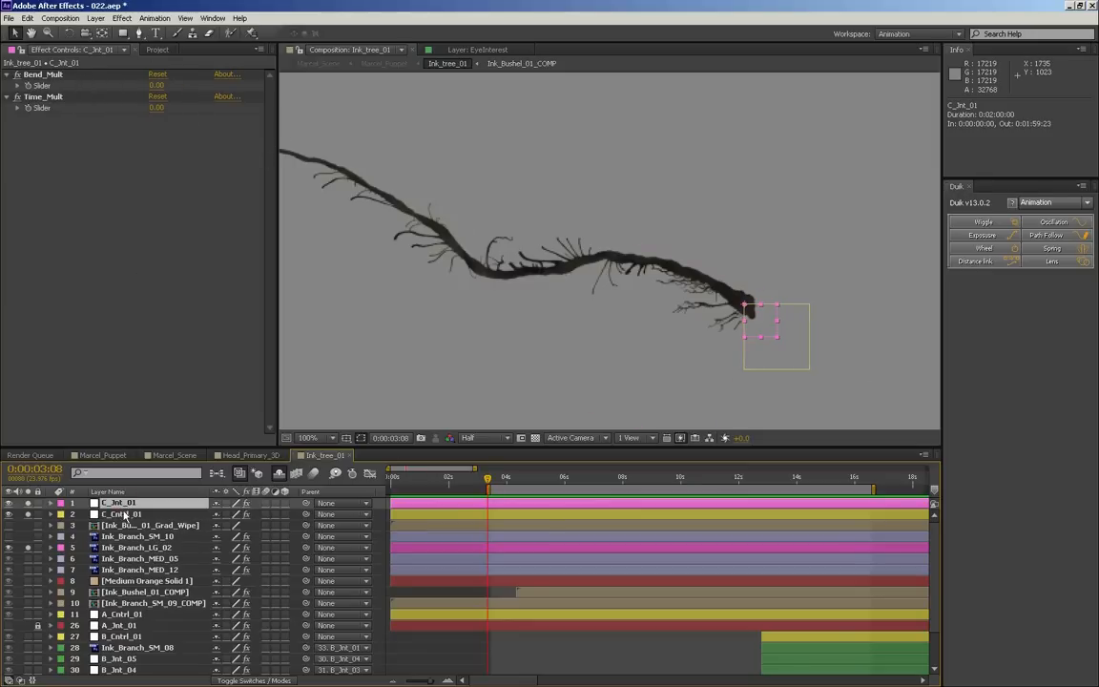
- Duplicate C_Jnt_01 and place the copy further along the branch at position 1749, 780
key(space)
drag(681, 313, 732, 327)
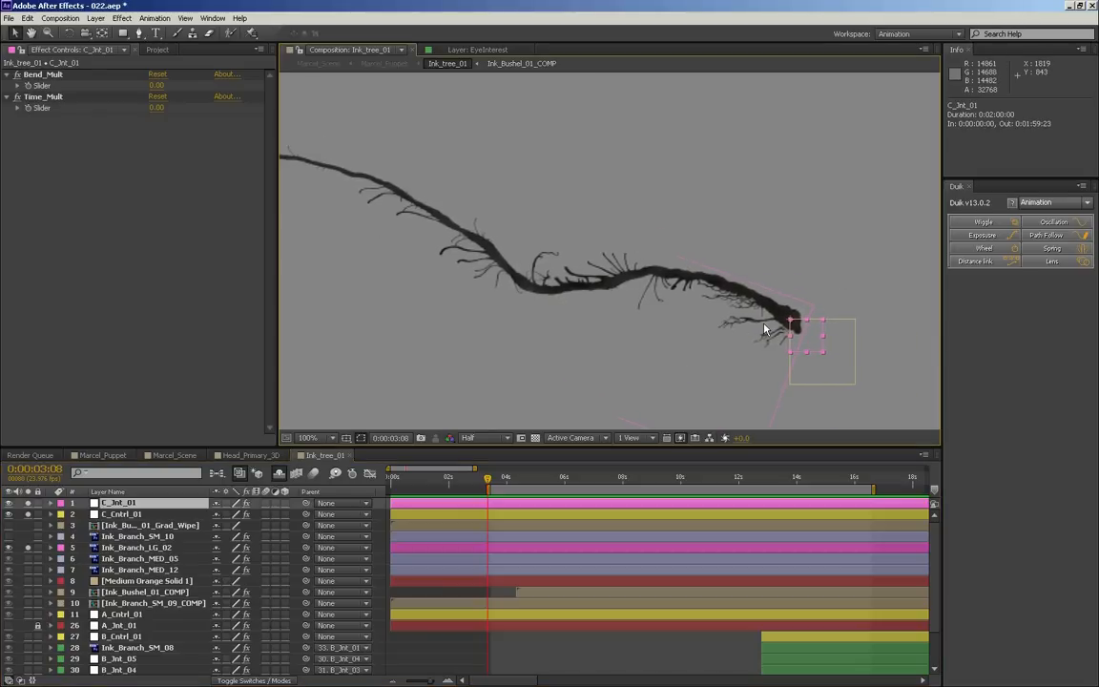
key(ctrl+d)
drag(796, 325, 710, 280)
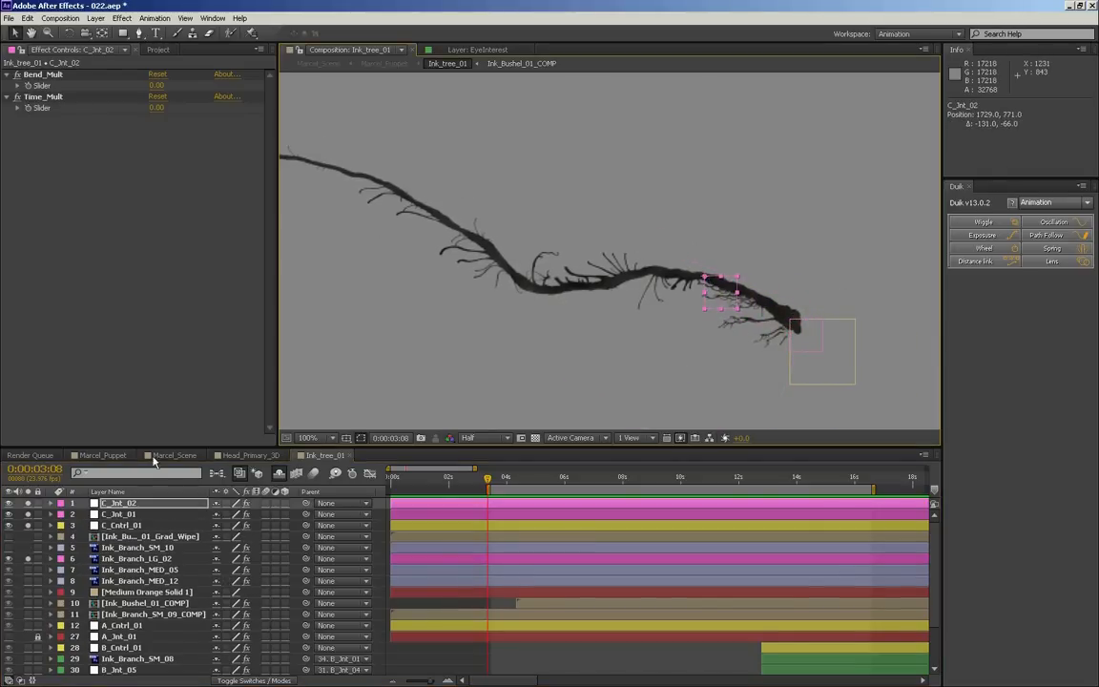
key(shift+Left)
key(shift+Right)
key(shift+Right)
key(Up)
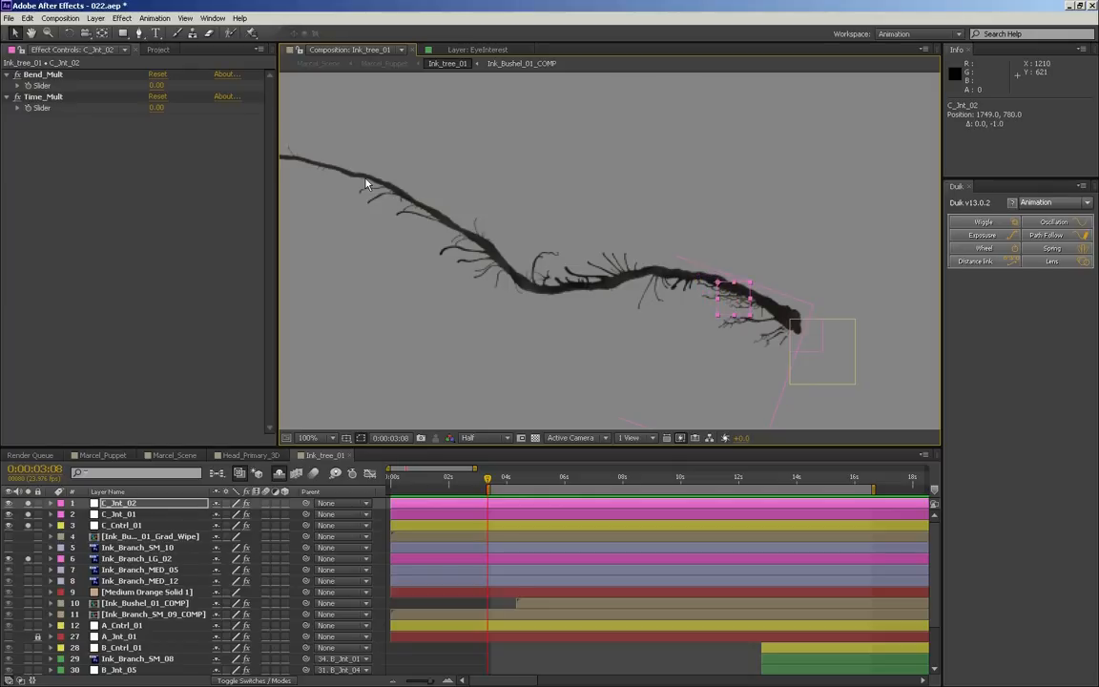
- Duplicate C_Jnt_02 and nudge the copy about 100 px along the branch toward the thin end
key(ctrl+d)
key(shift+Left)
key(shift+Left)
key(shift+Left)
key(shift+Left)
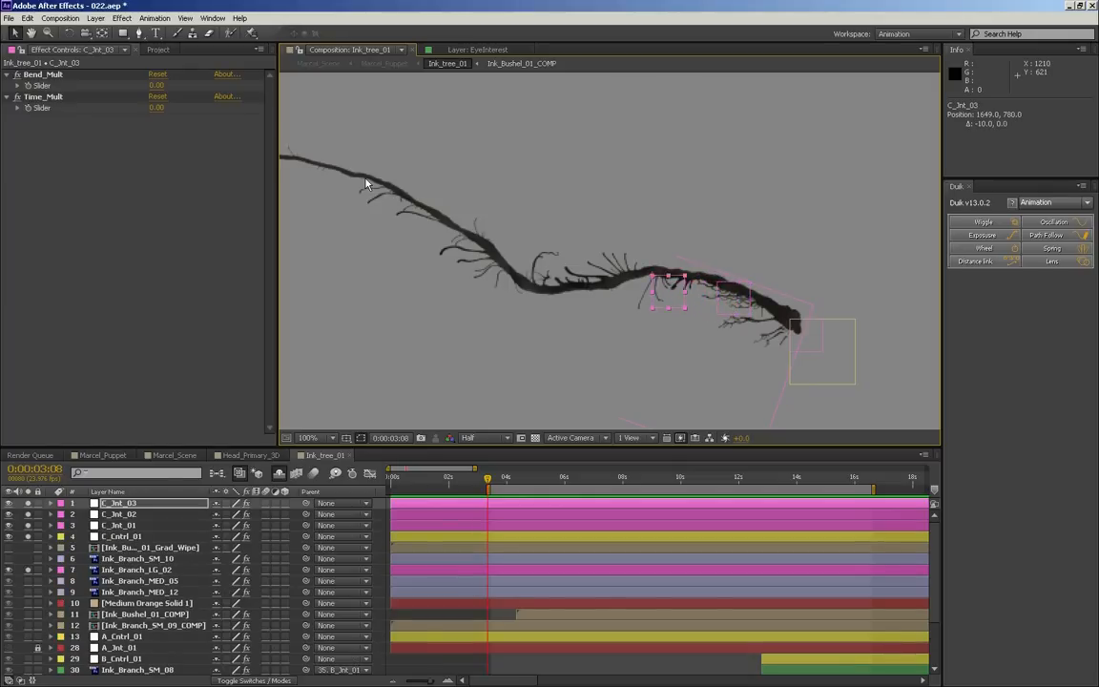
key(shift+Up)
- Add three more joint copies spaced along the branch through its lower bend, the last at about 1394, 723
drag(653, 282, 488, 249)
key(ctrl+d)
key(ctrl+d)
key(ctrl+d)
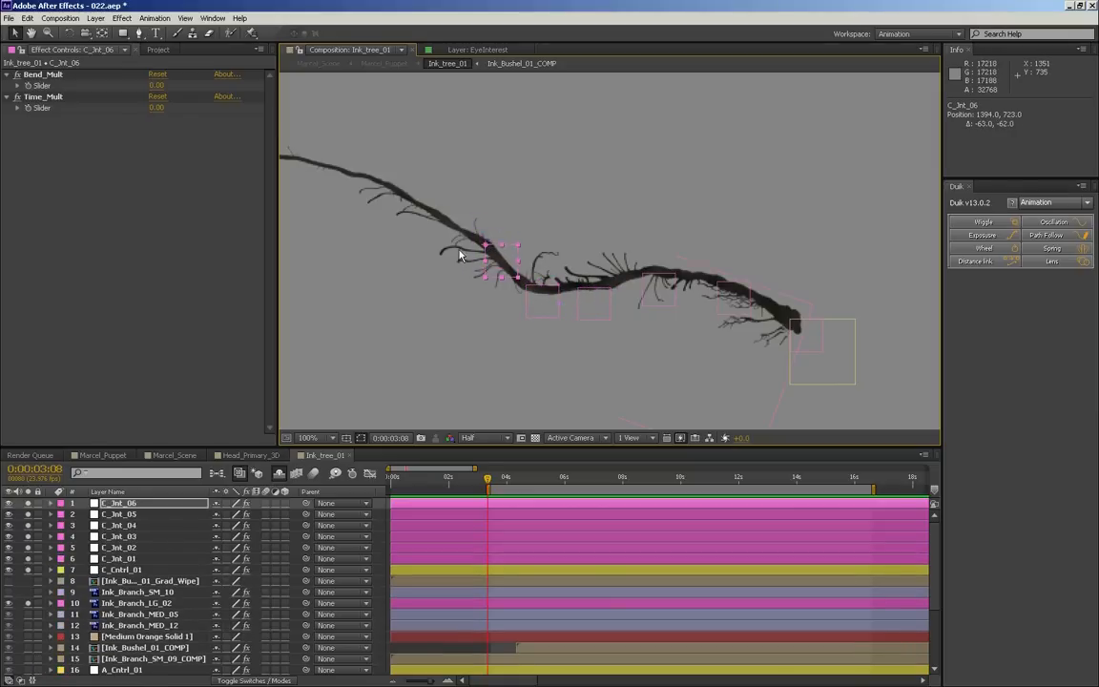
- Lock the Ink_Branch_LG_02 layer
click(601, 299)
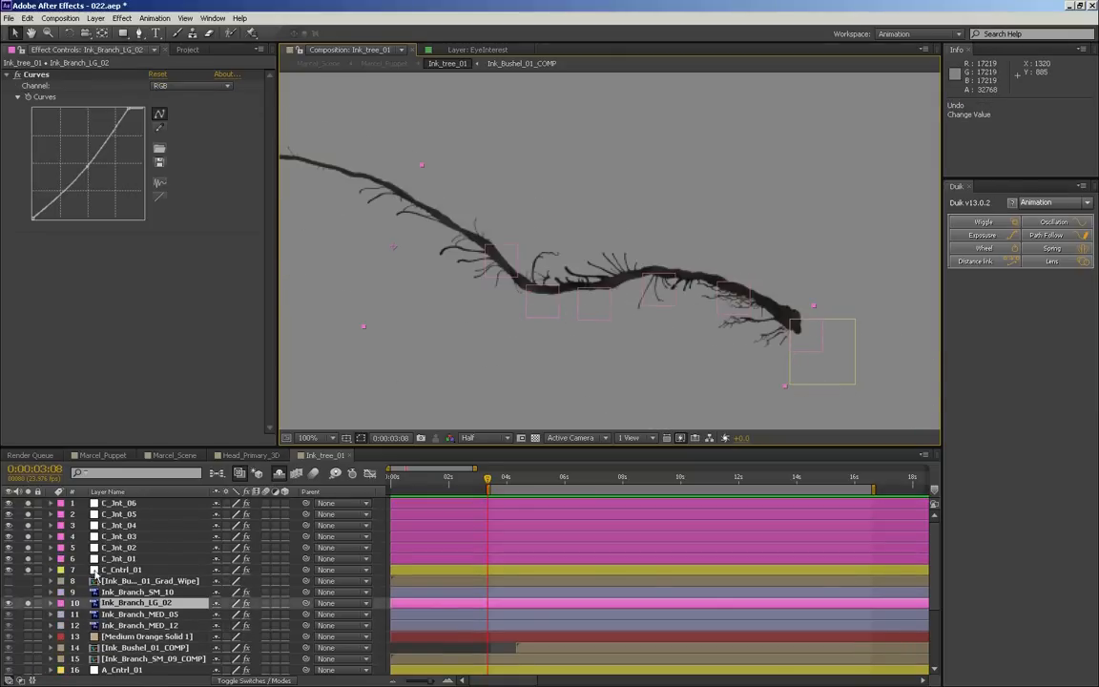
click(136, 604)
click(39, 603)
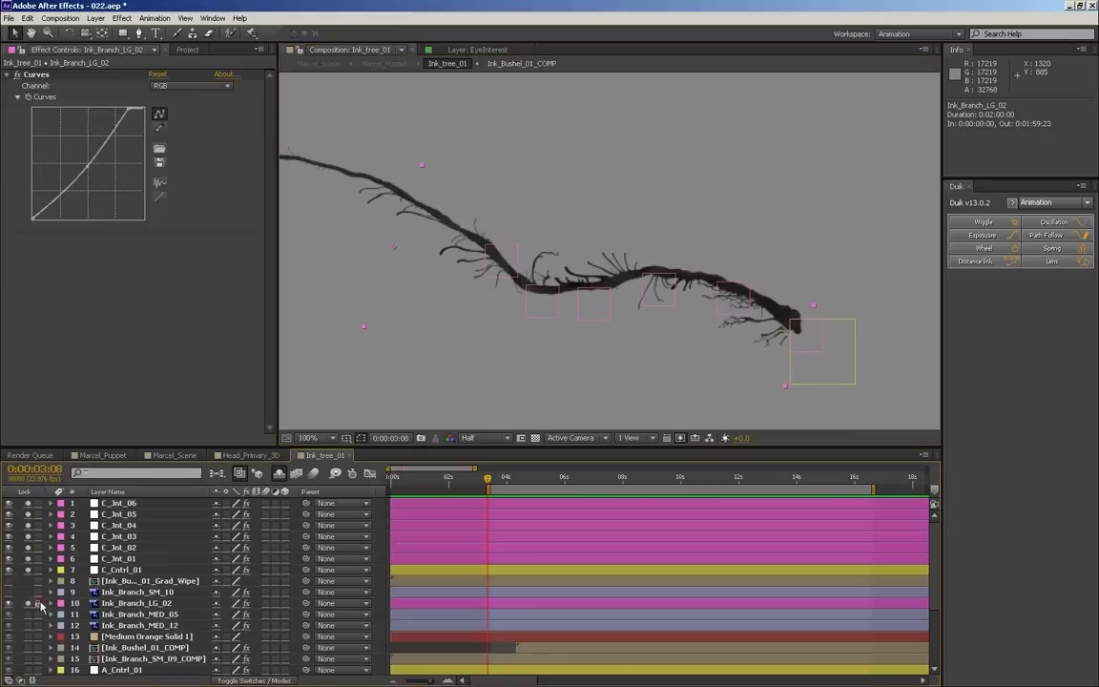
- Duplicate C_Jnt_06 three times in succession and space the copies along the rising middle part of the branch
drag(466, 341, 618, 375)
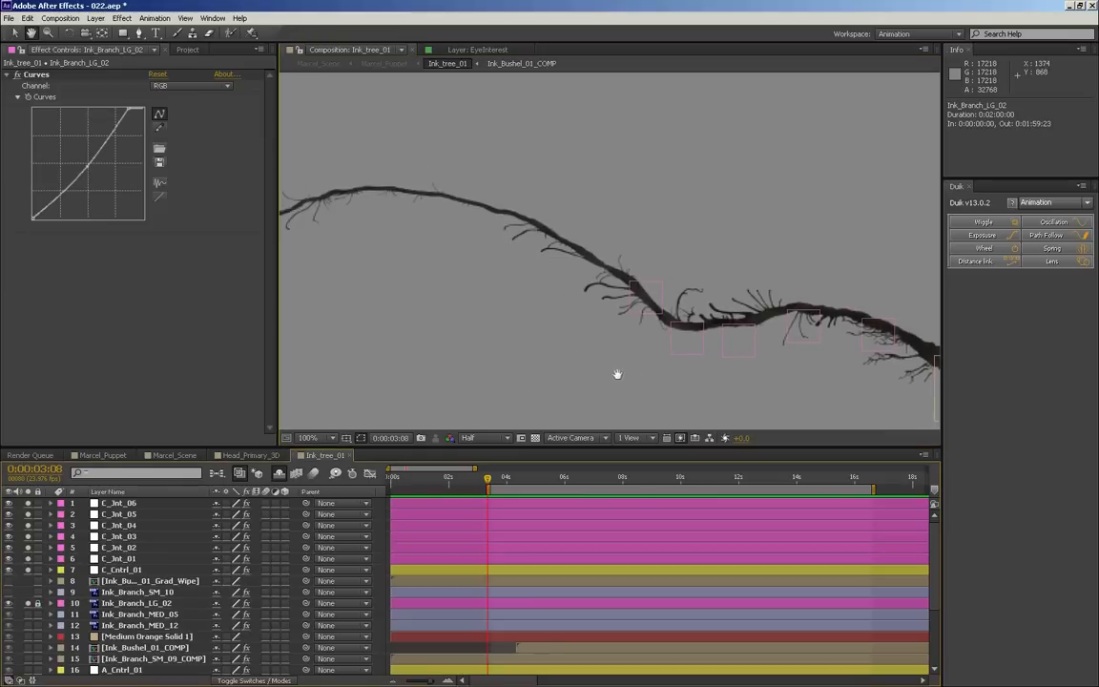
click(656, 284)
key(ctrl+d)
drag(630, 283, 446, 204)
key(ctrl+d)
key(ctrl+d)
- Duplicate joints from C_Jnt_09 up to C_Jnt_14, spacing them to the branch tip with the last at 628, 625
drag(400, 238, 545, 246)
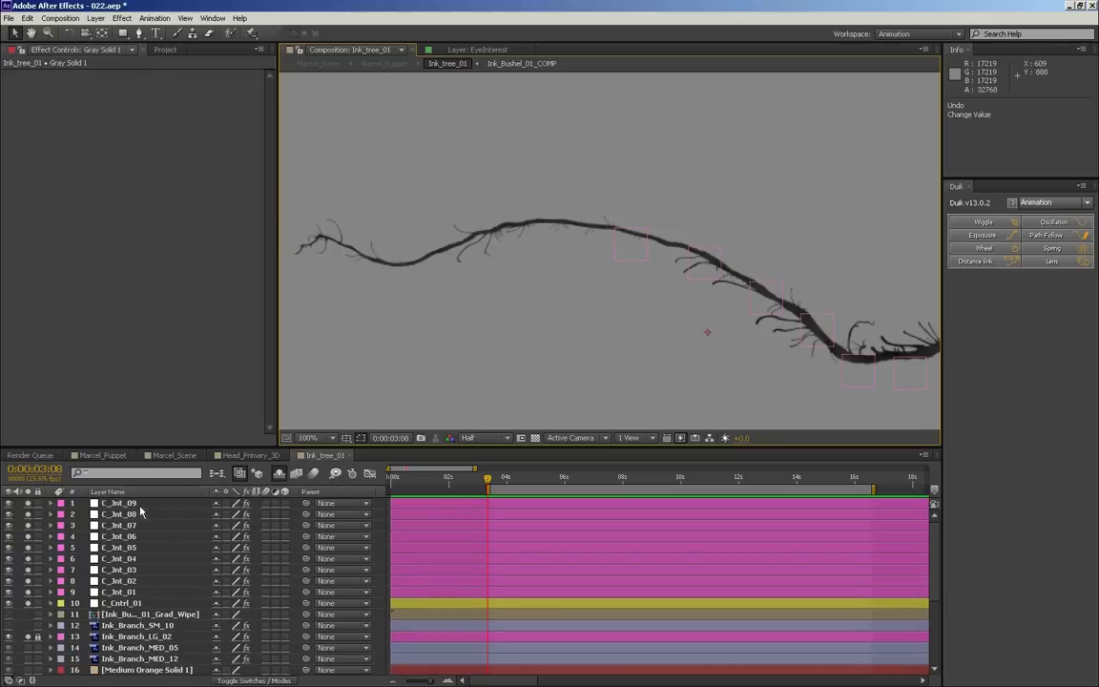
click(140, 506)
key(ctrl+d)
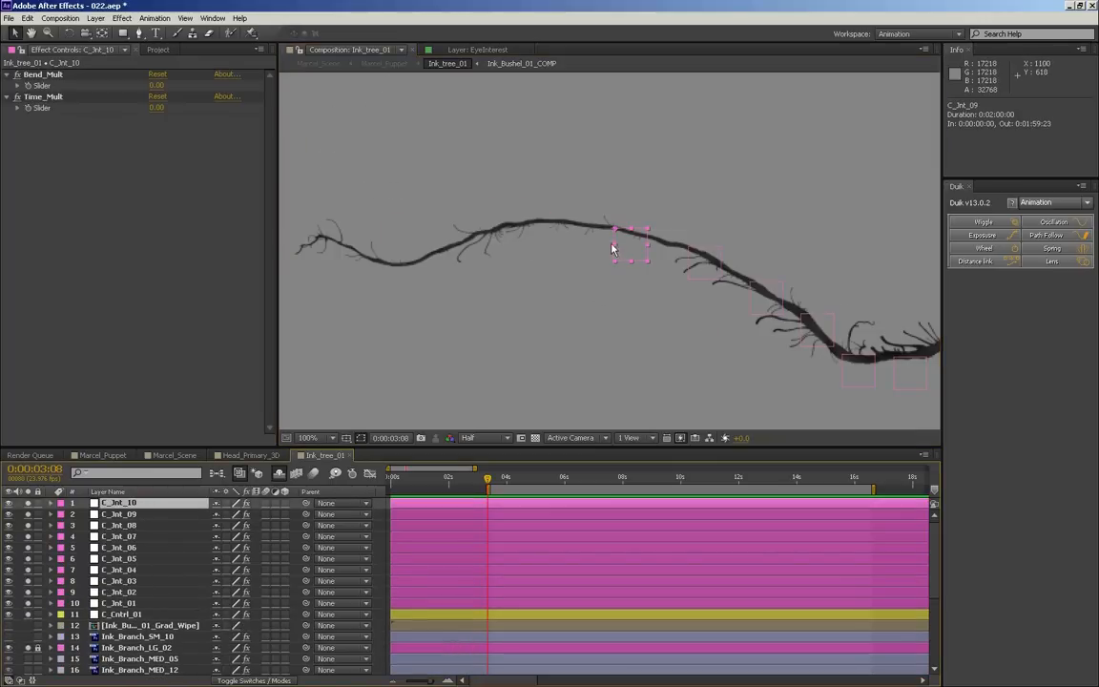
drag(622, 235, 304, 253)
key(ctrl+d)
key(ctrl+d)
key(ctrl+d)
key(ctrl+d)
- Unlock Ink_Branch_LG_02 and move it directly below C_Cntrl_01 in the layer stack
drag(743, 361, 651, 332)
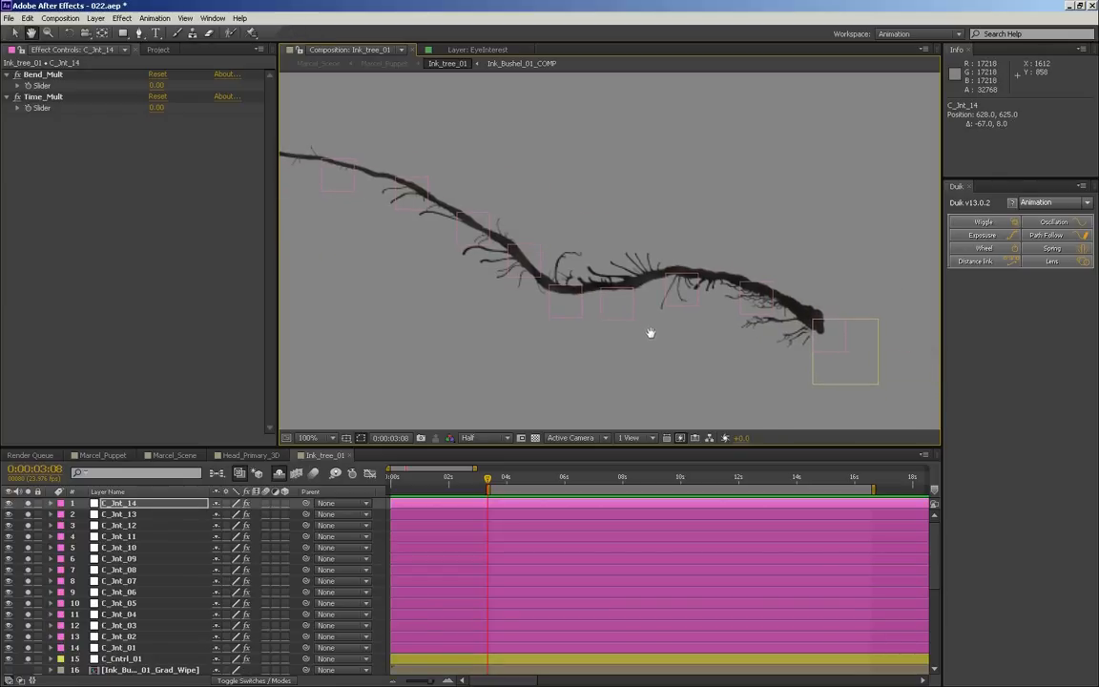
click(134, 670)
scroll(186, 505, down, 4)
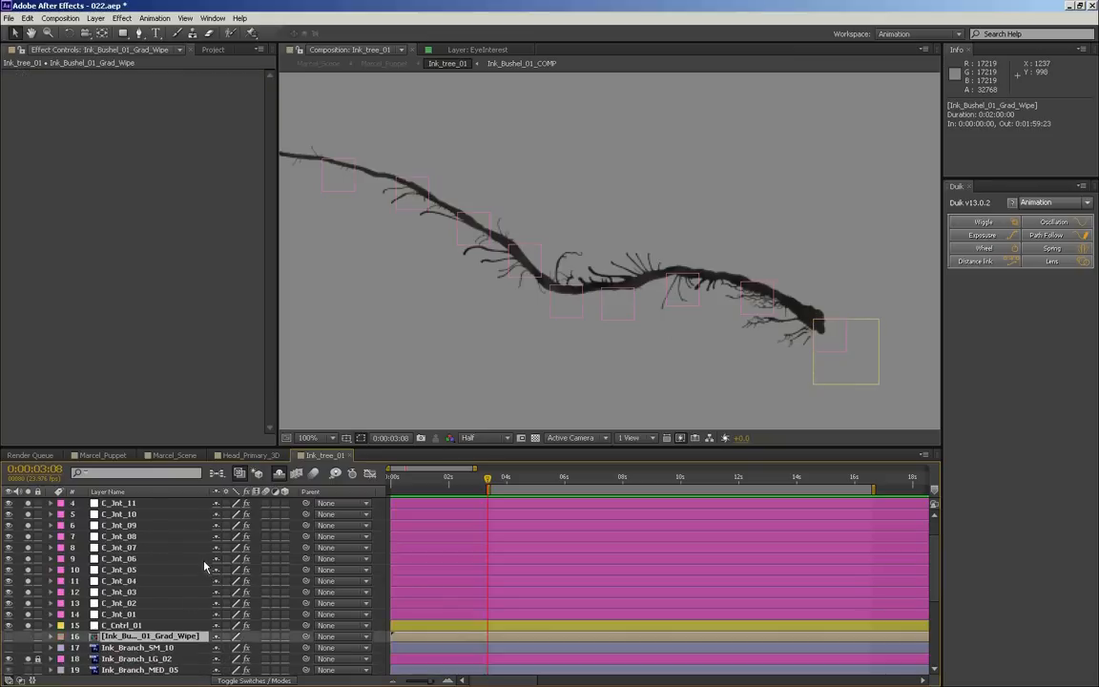
click(106, 593)
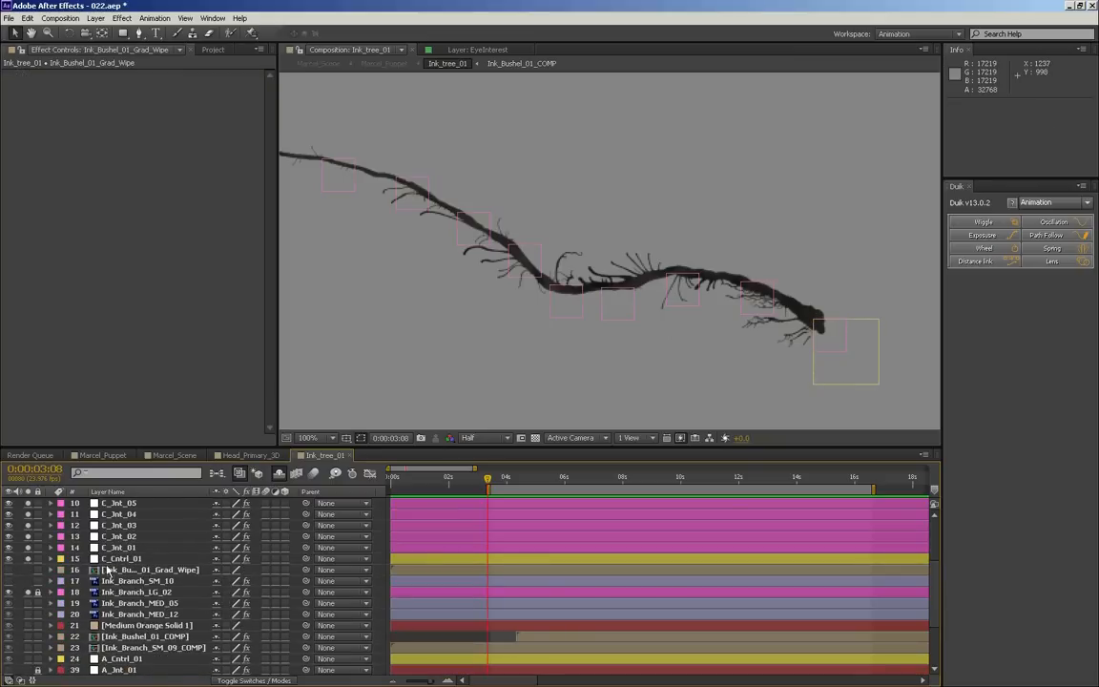
drag(121, 597, 120, 578)
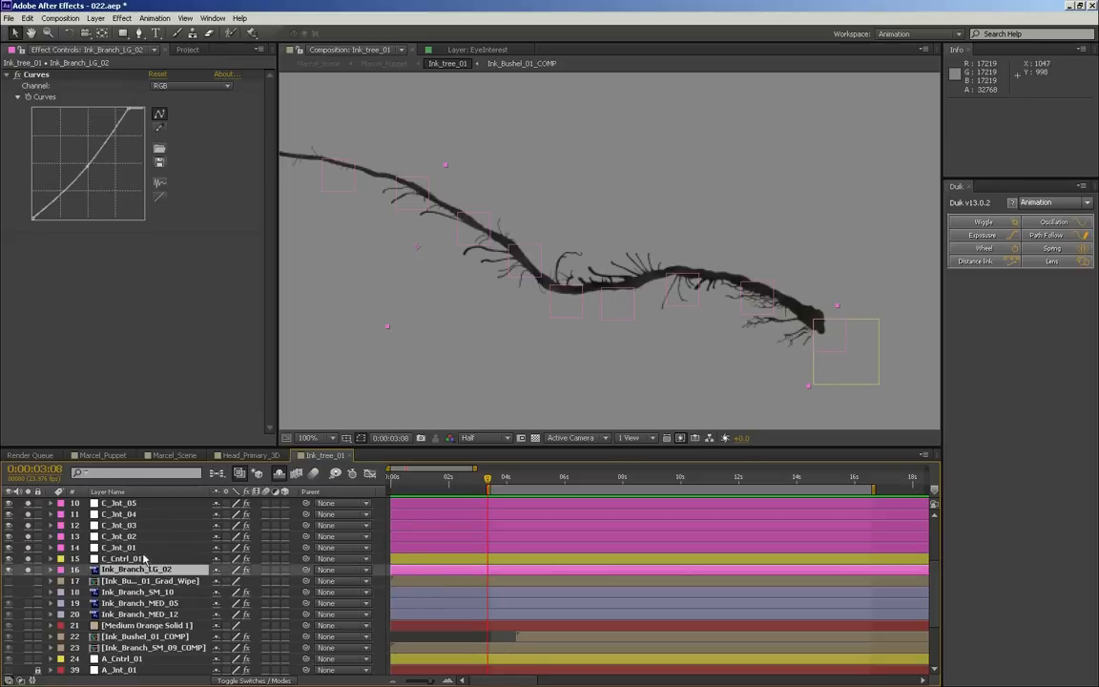
- Add Puppet pins to Ink_Branch_LG_02 at C_Jnt_01, C_Jnt_02 and C_Jnt_03, starting from the base of the branch
drag(253, 32, 286, 29)
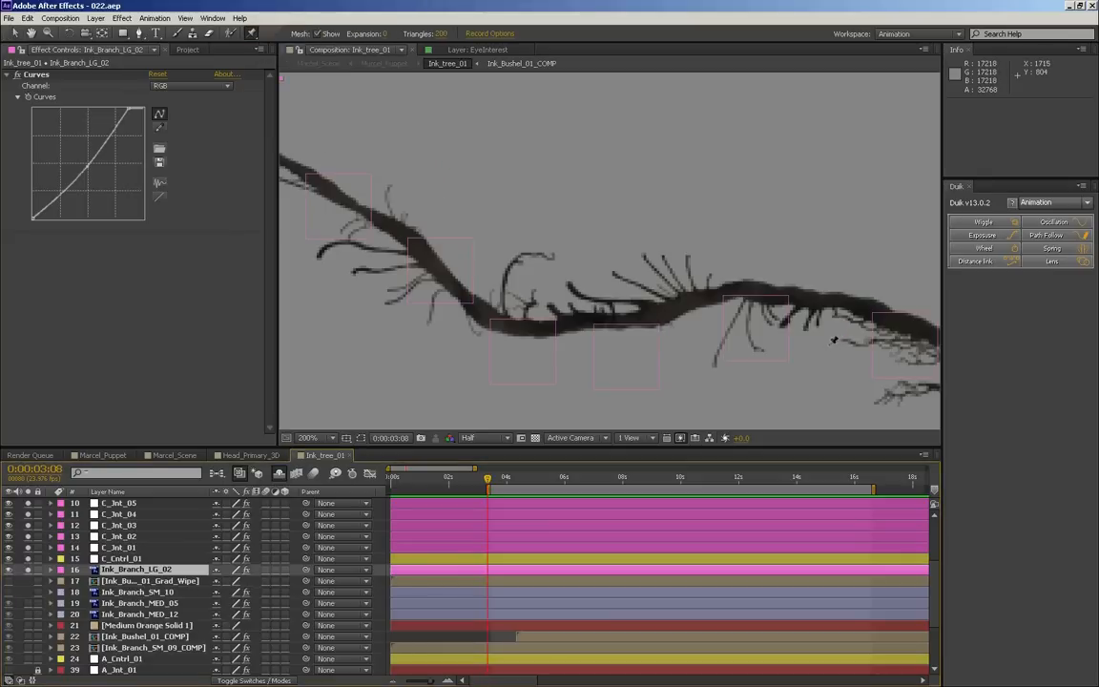
drag(807, 344, 670, 329)
drag(888, 361, 828, 322)
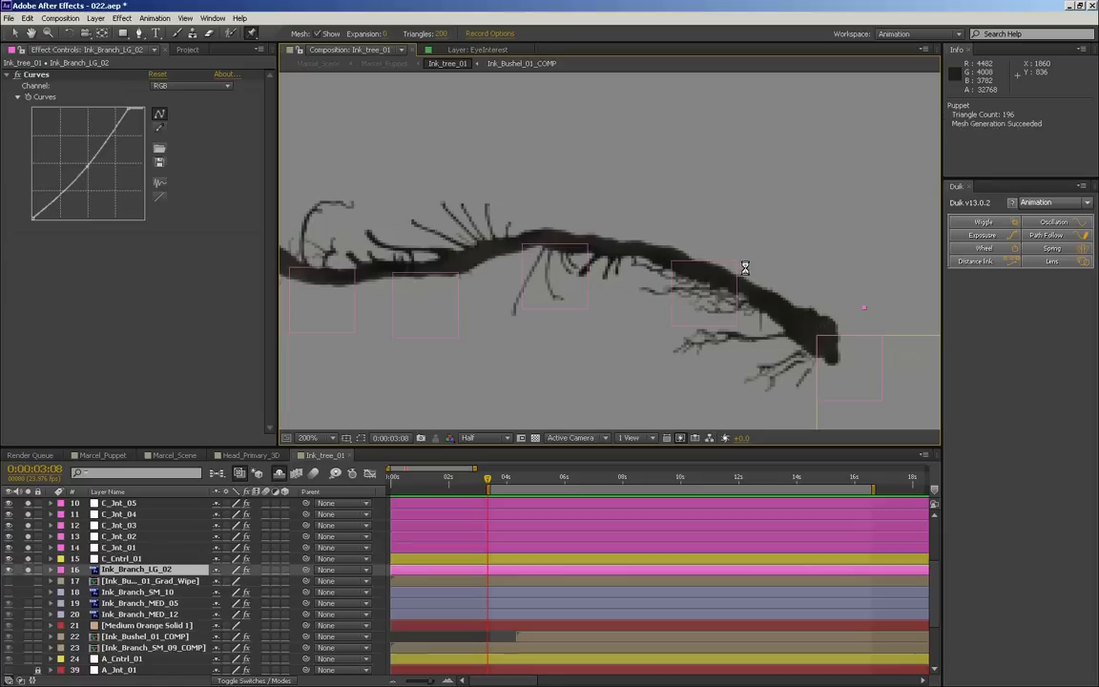
click(816, 334)
click(671, 259)
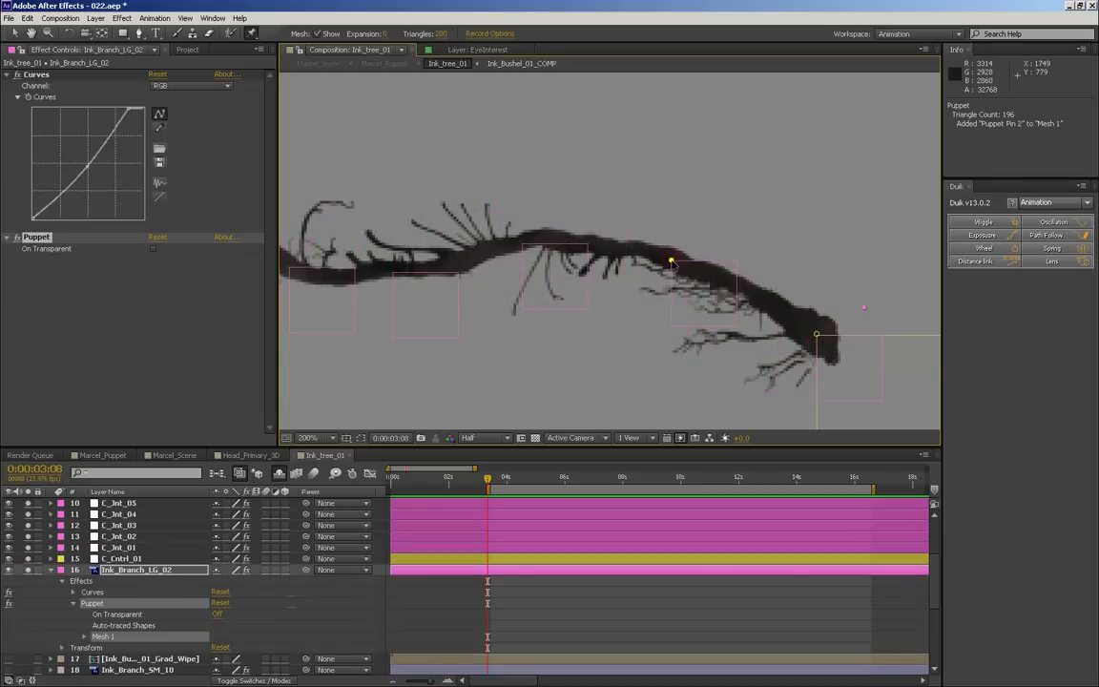
click(522, 242)
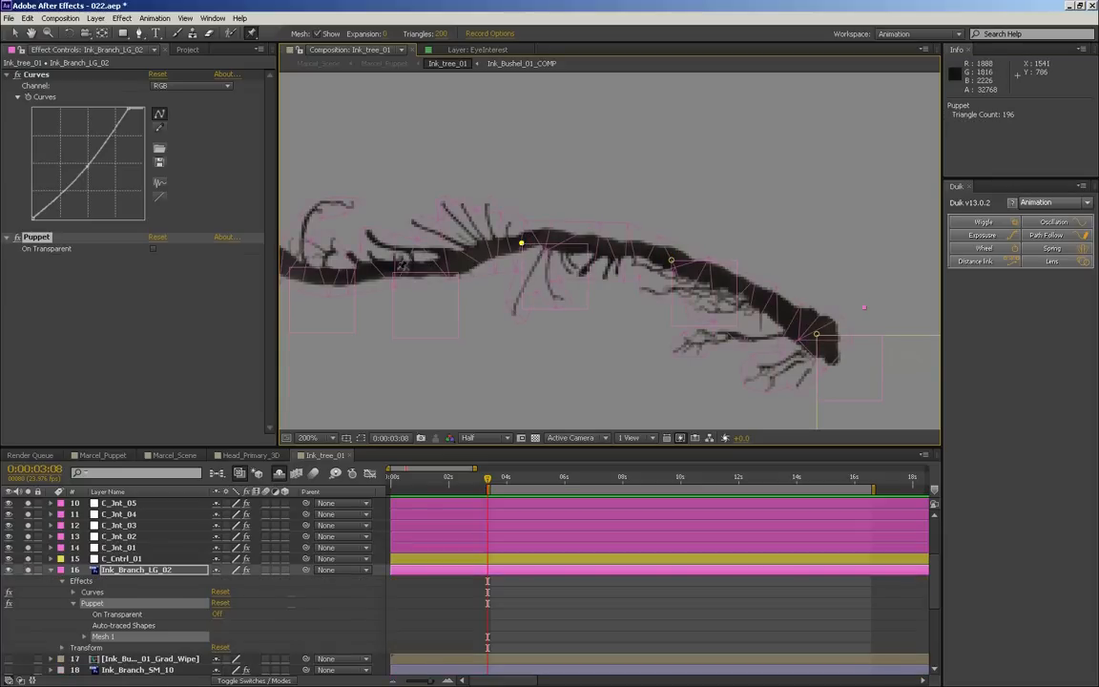
- Nudge the C_Jnt_04 null upward so its anchor sits on the branch
drag(399, 259, 562, 248)
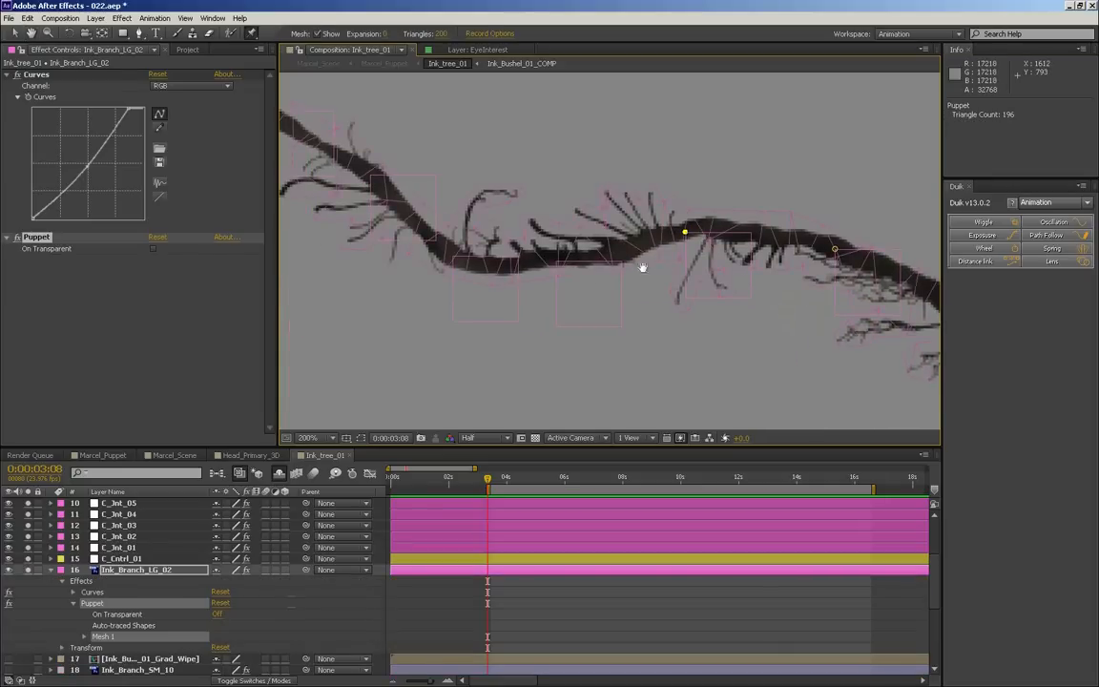
key(v)
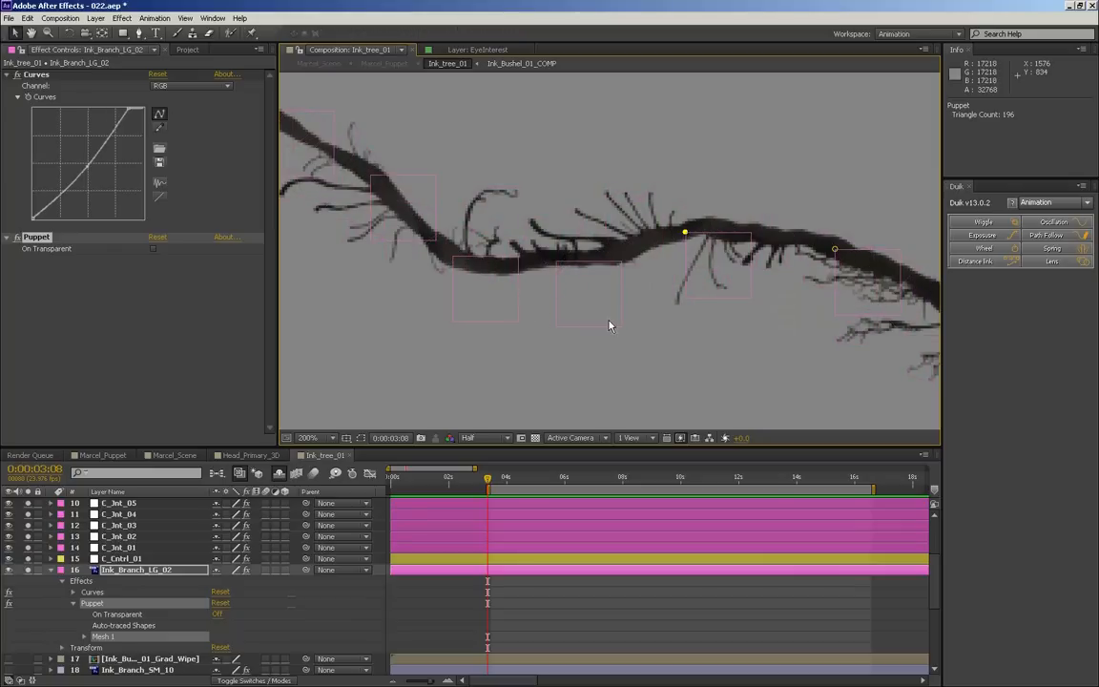
click(610, 325)
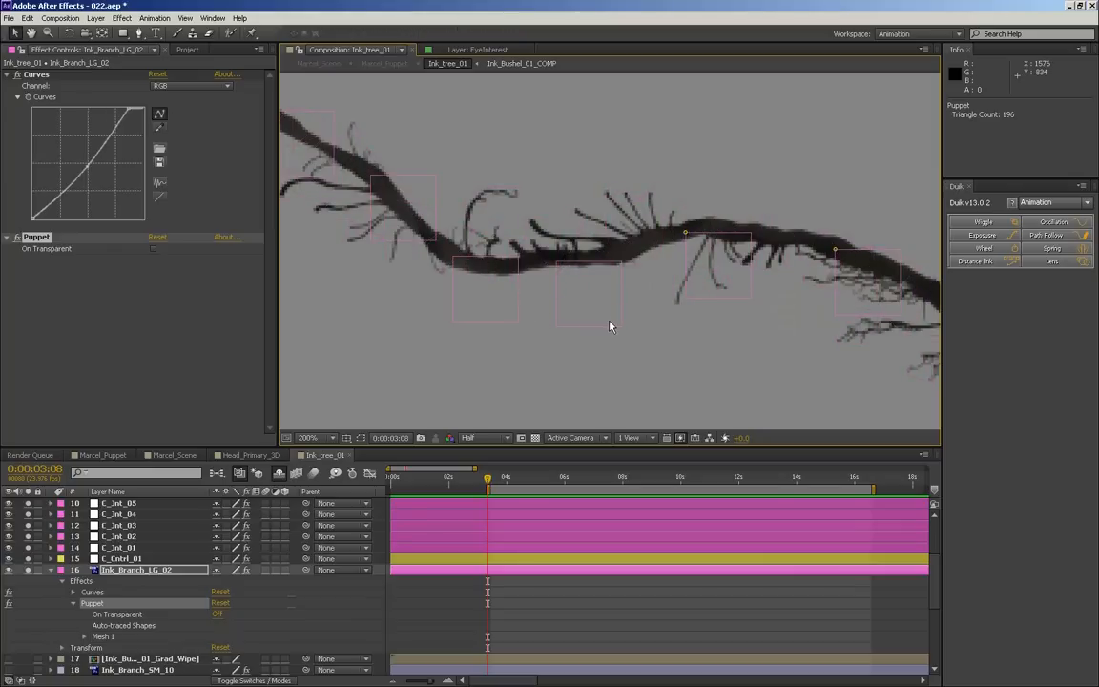
click(133, 536)
click(134, 525)
click(142, 514)
key(shift+Up)
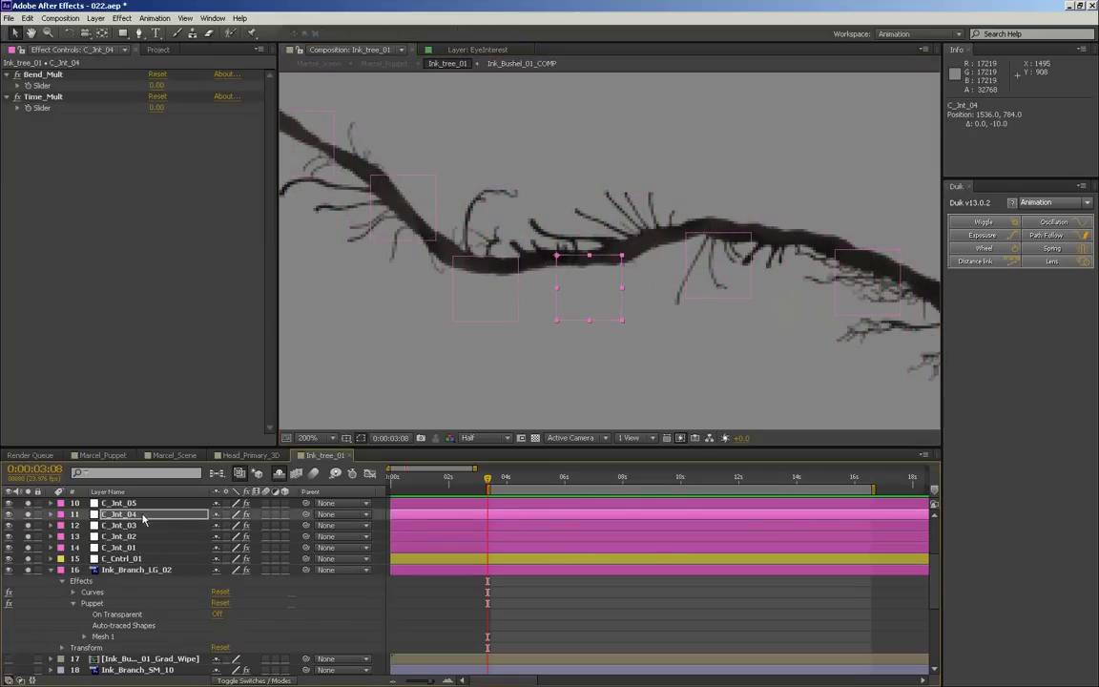
- Add Puppet pins to Ink_Branch_LG_02 at the anchors of C_Jnt_04 and C_Jnt_05
click(136, 569)
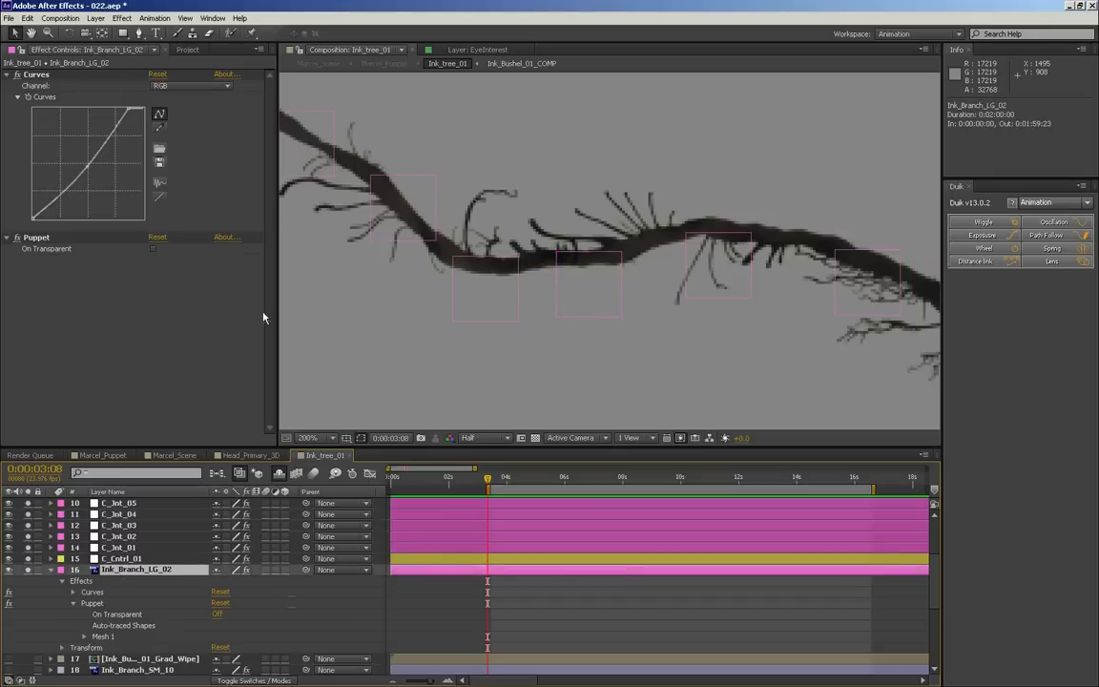
click(93, 604)
click(252, 32)
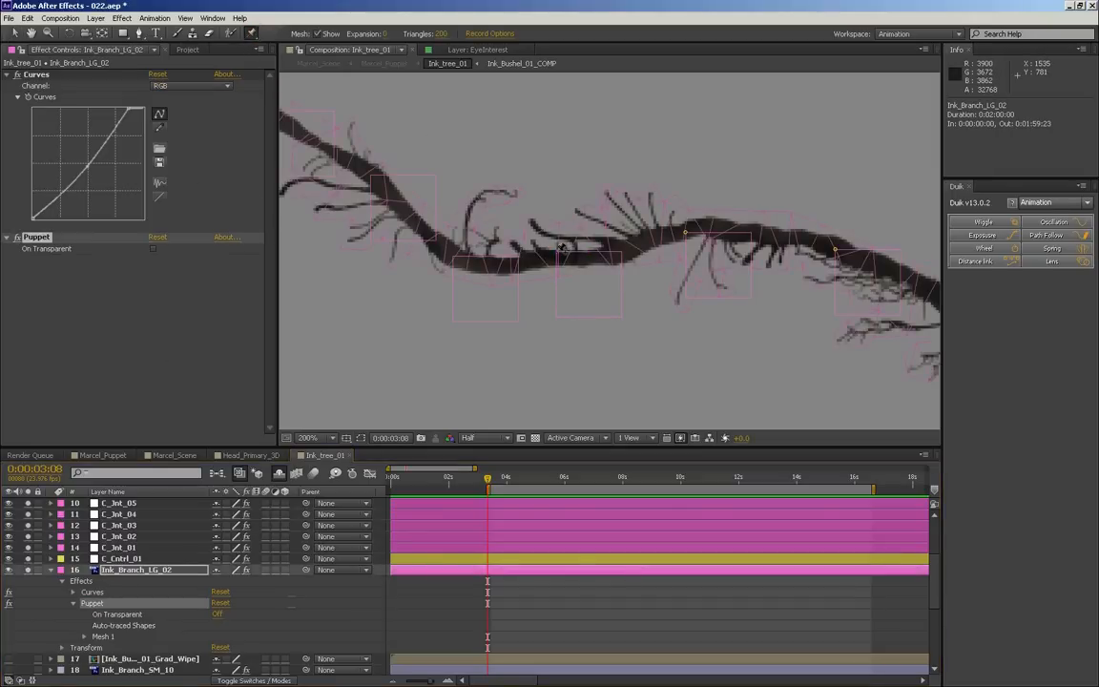
click(555, 251)
click(453, 255)
- Nudge the C_Jnt_06 null down to position 1394, 733 on the branch
drag(416, 239, 674, 376)
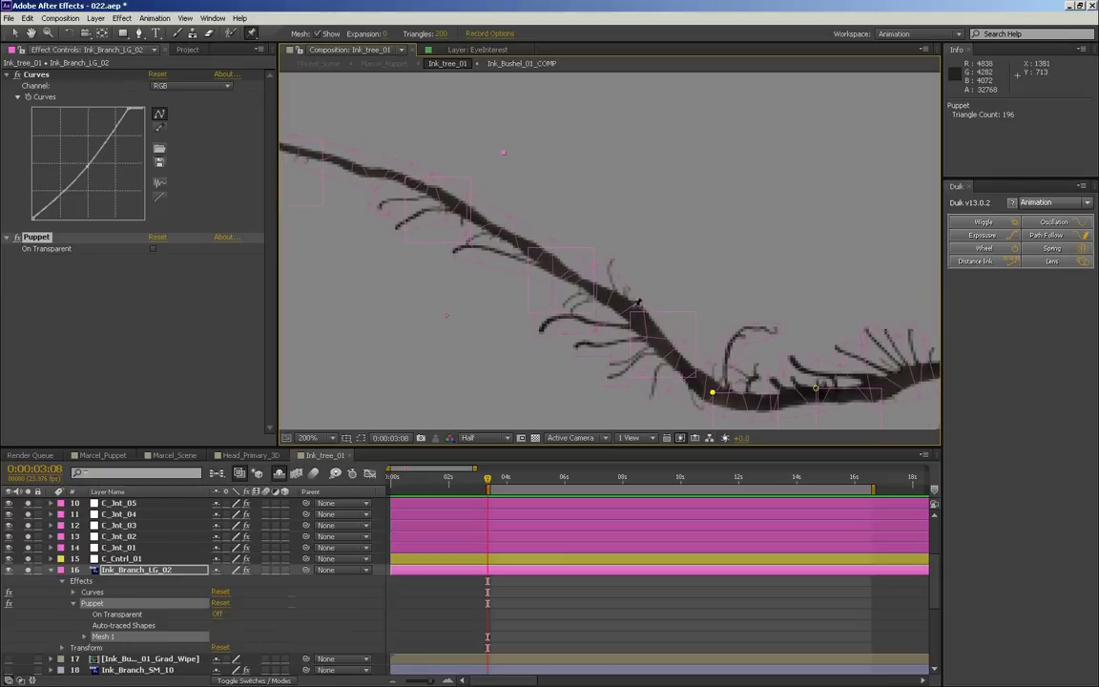
key(v)
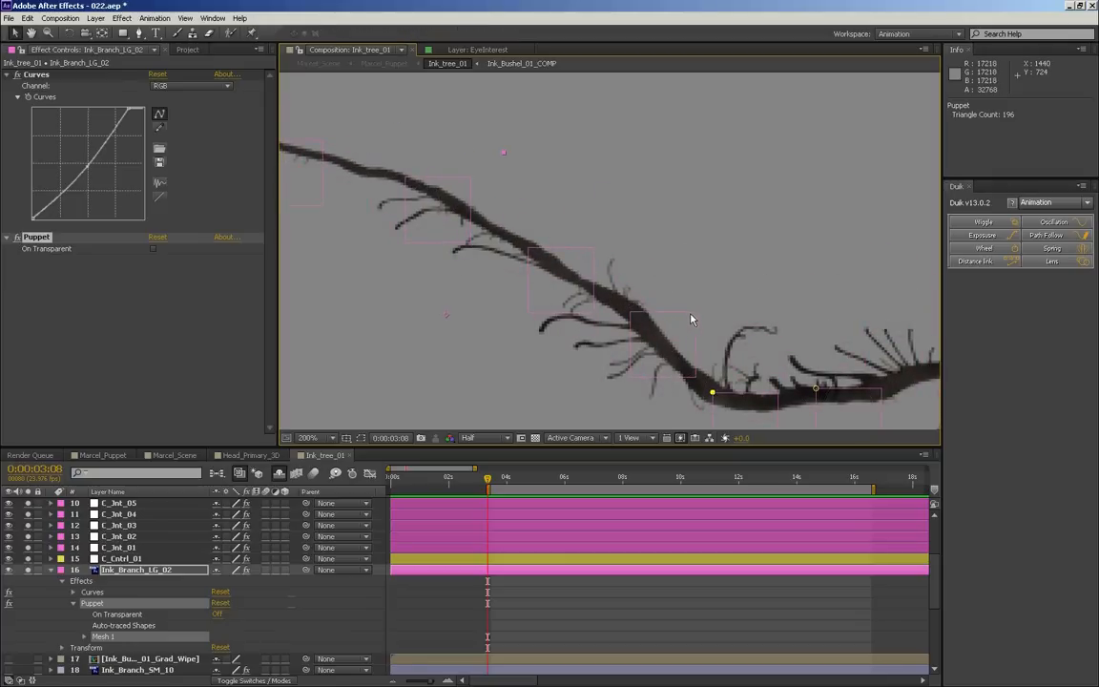
click(120, 514)
key(ctrl+Up)
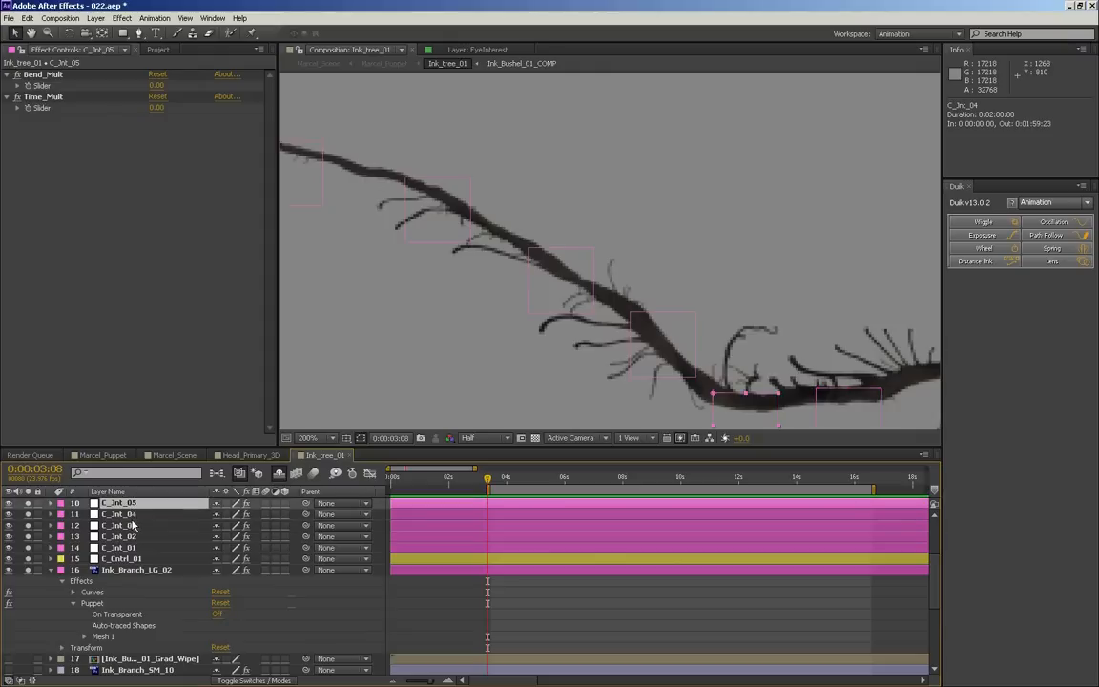
key(ctrl+Up)
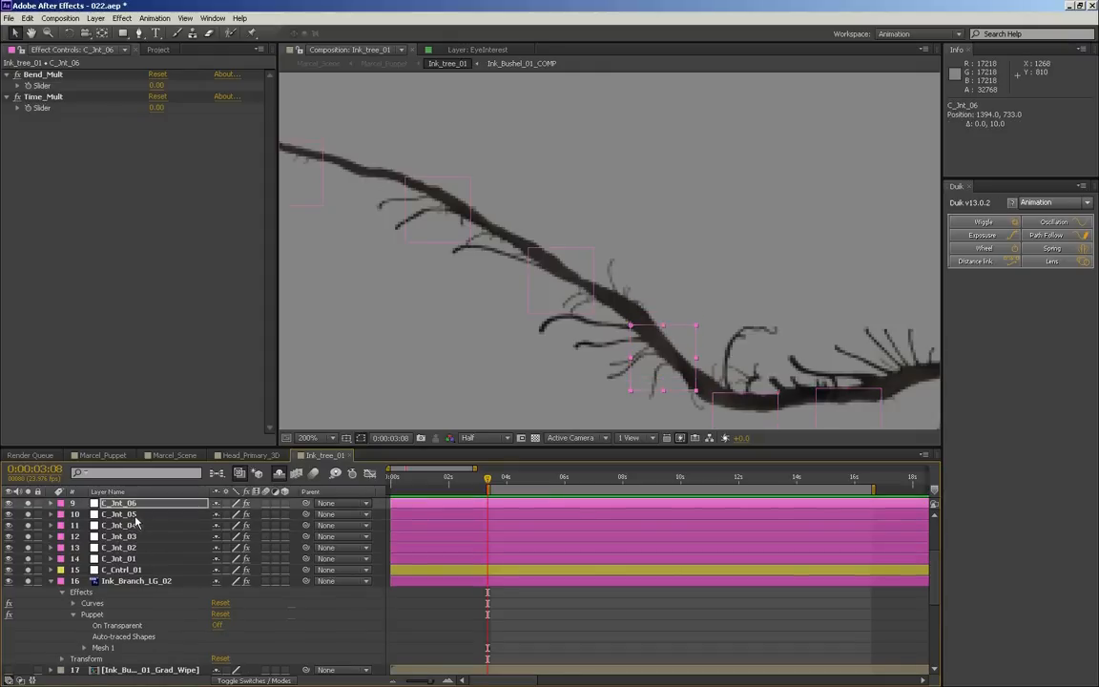
- Add Puppet pins to Ink_Branch_LG_02 at the anchors of C_Jnt_06 through C_Jnt_10
click(139, 581)
key(ctrl+p)
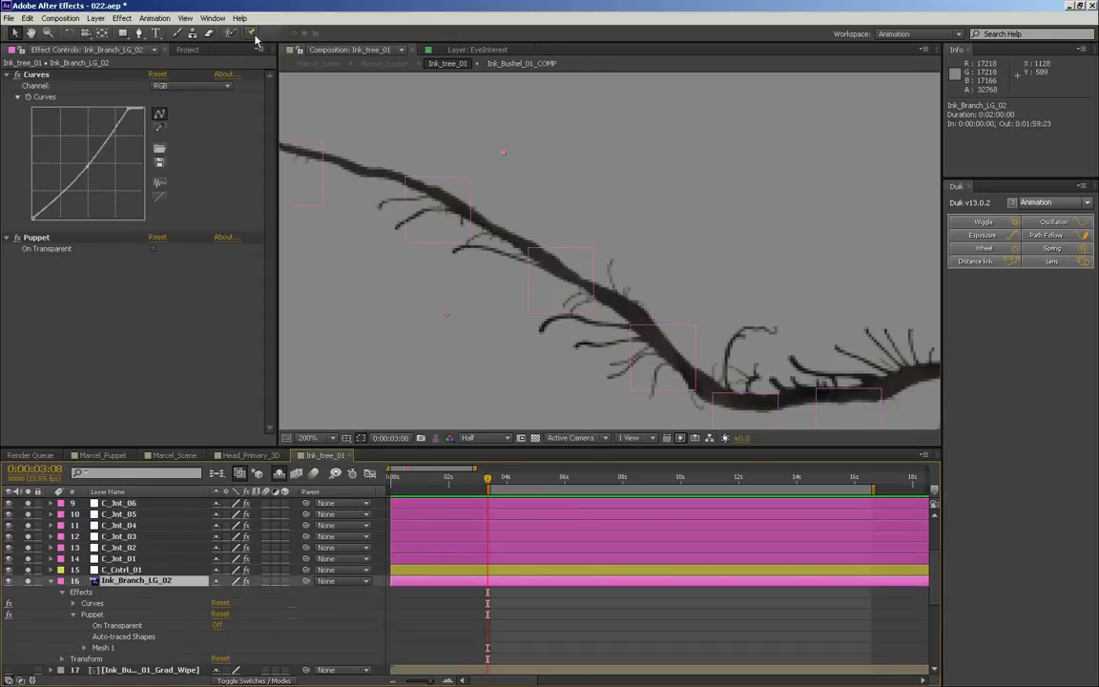
click(629, 324)
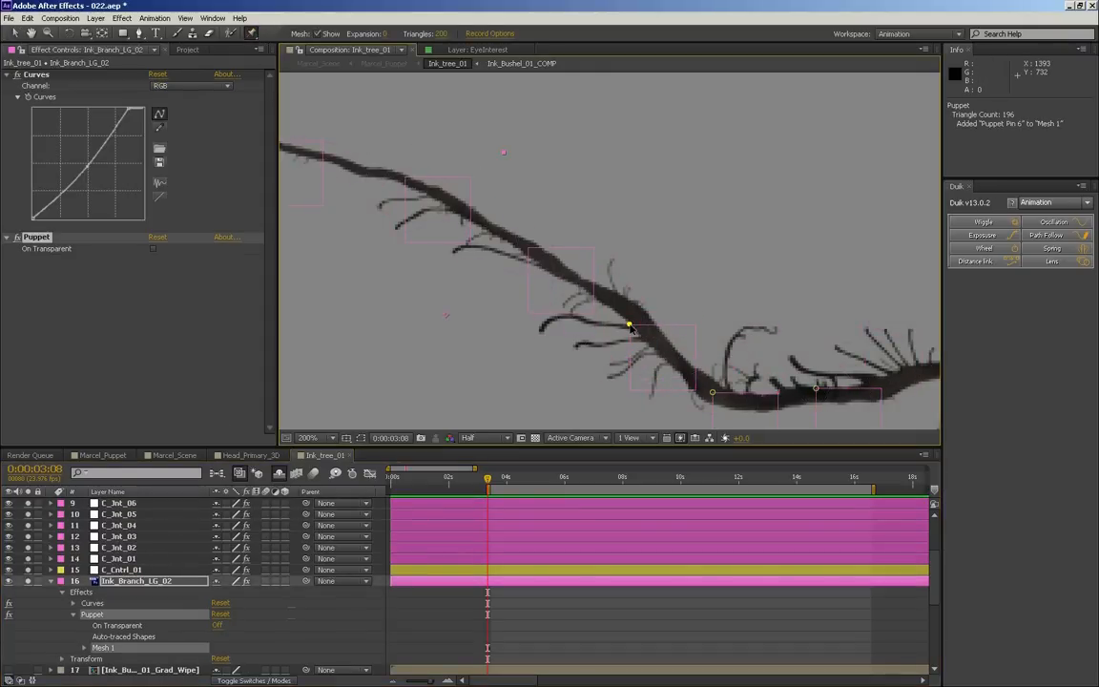
click(528, 248)
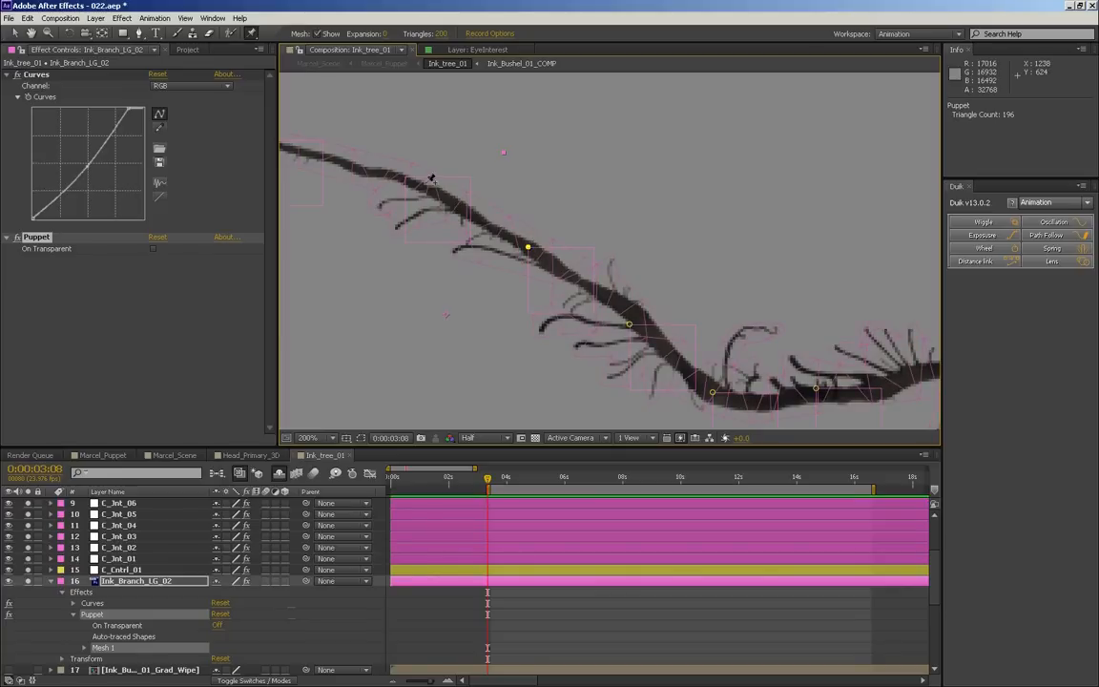
click(405, 176)
key(space)
drag(401, 250, 788, 343)
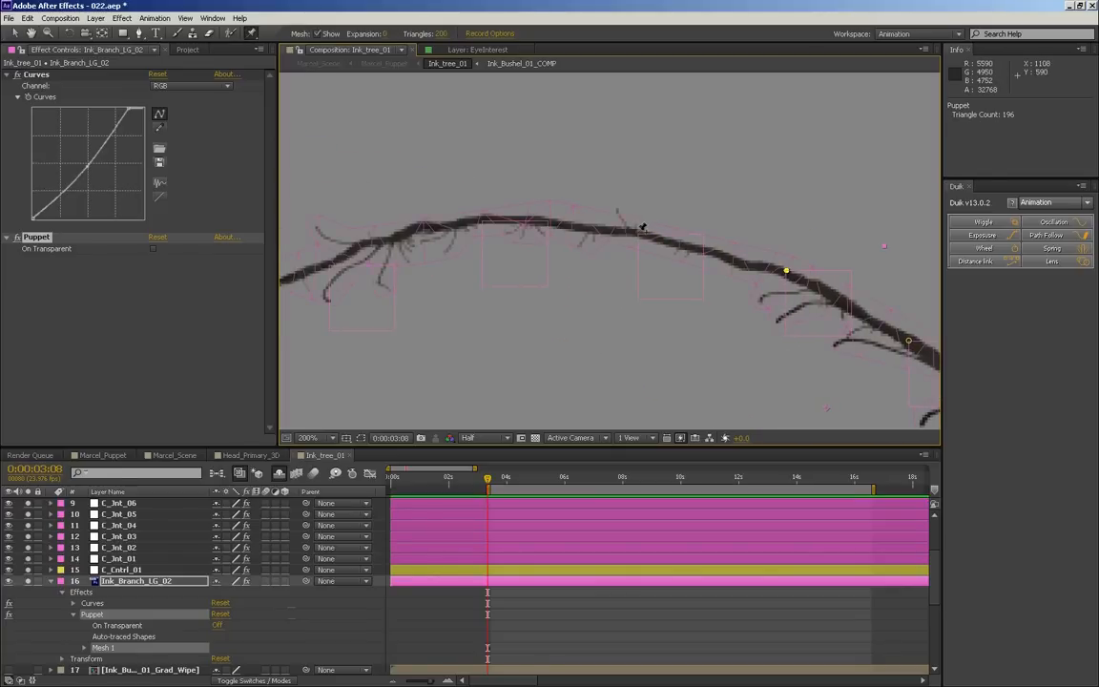
click(638, 232)
click(483, 220)
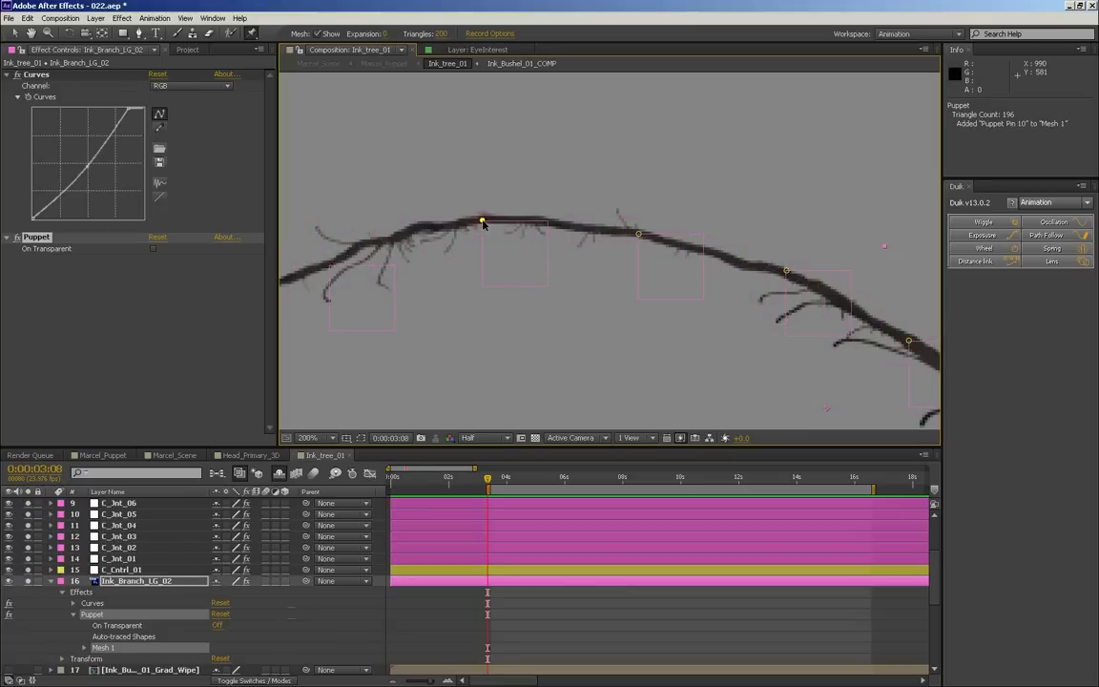
- Add the remaining Puppet pins at C_Jnt_11 through C_Jnt_14, out to the branch tip
key(space)
drag(391, 270, 656, 263)
click(593, 259)
click(445, 298)
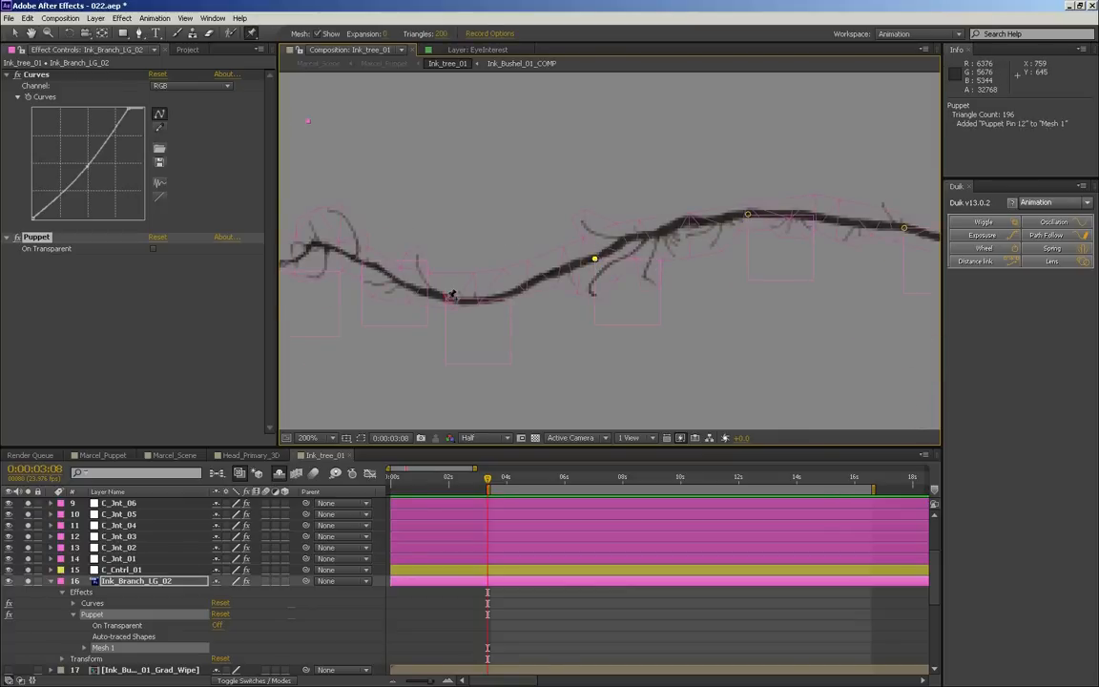
key(space)
drag(431, 291, 658, 303)
click(588, 271)
click(500, 283)
- Reveal the keyframed position properties of all Puppet pins on Ink_Branch_LG_02
key(space)
drag(892, 381, 573, 286)
click(496, 580)
key(space)
drag(906, 315, 720, 254)
click(92, 617)
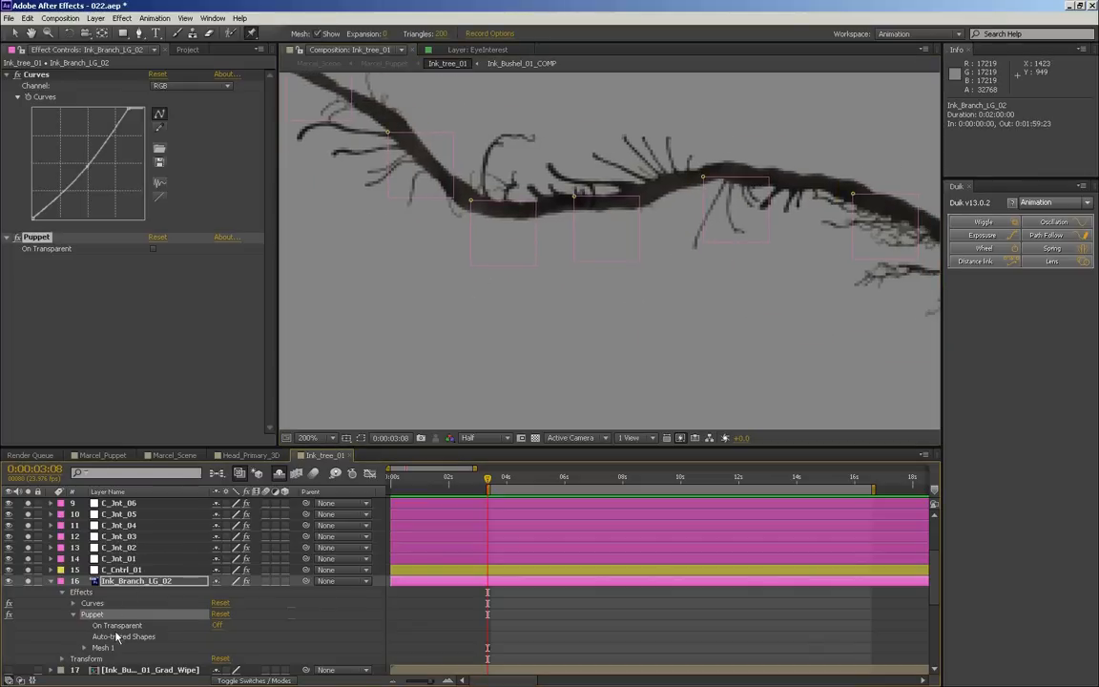
scroll(103, 632, down, 1)
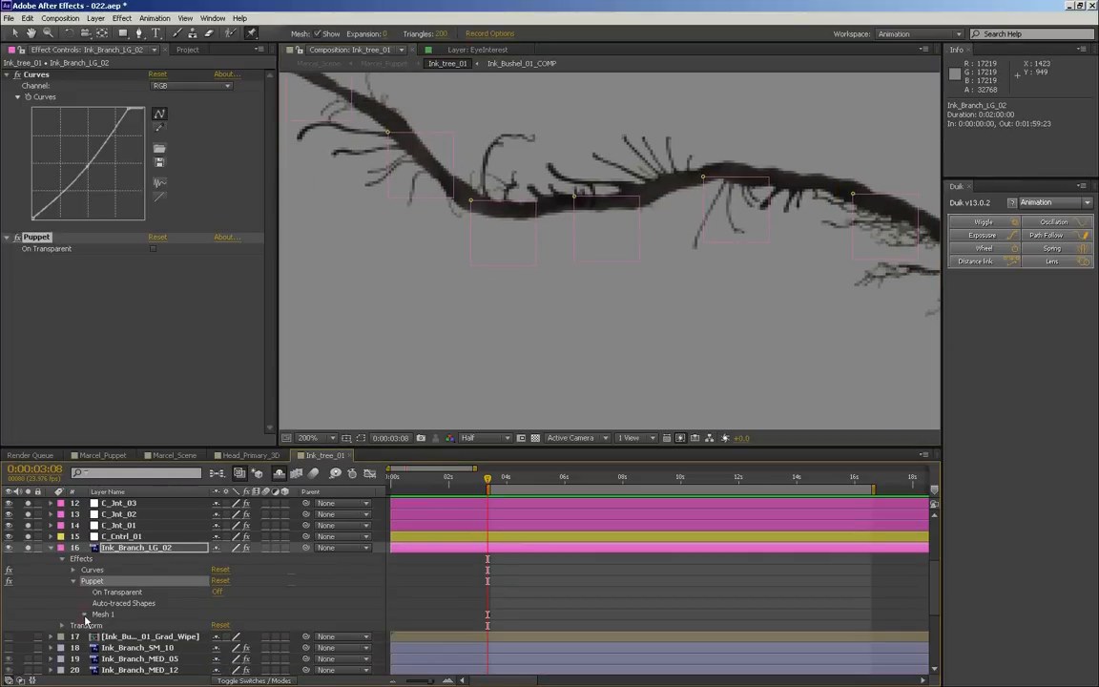
click(85, 614)
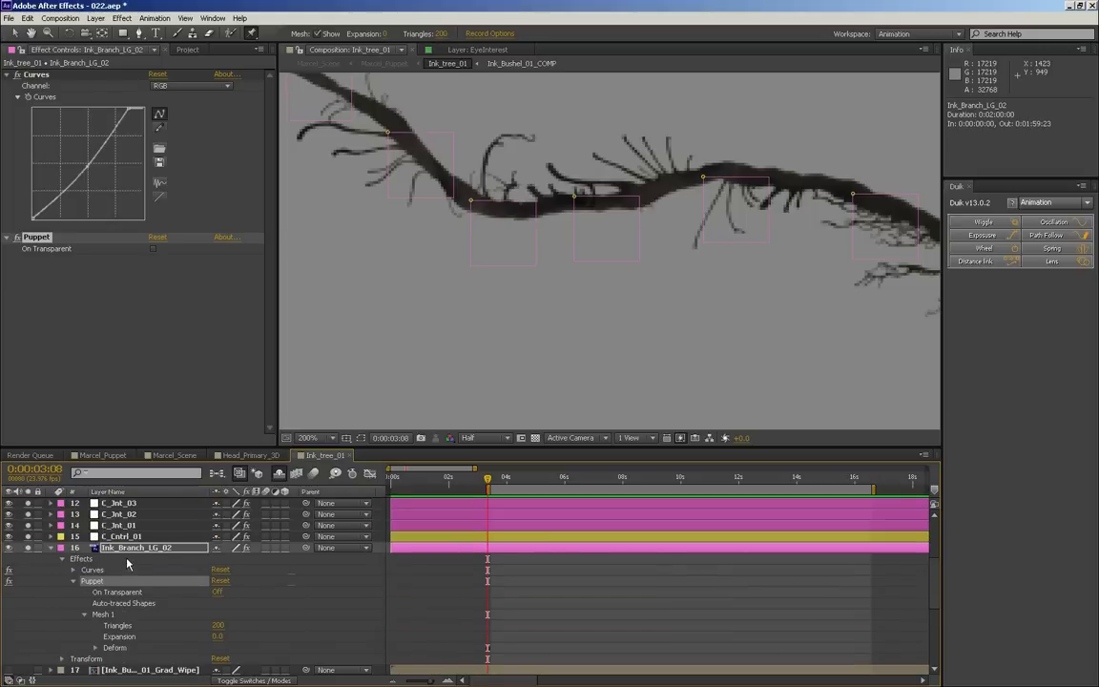
key(u)
scroll(162, 621, down, 10)
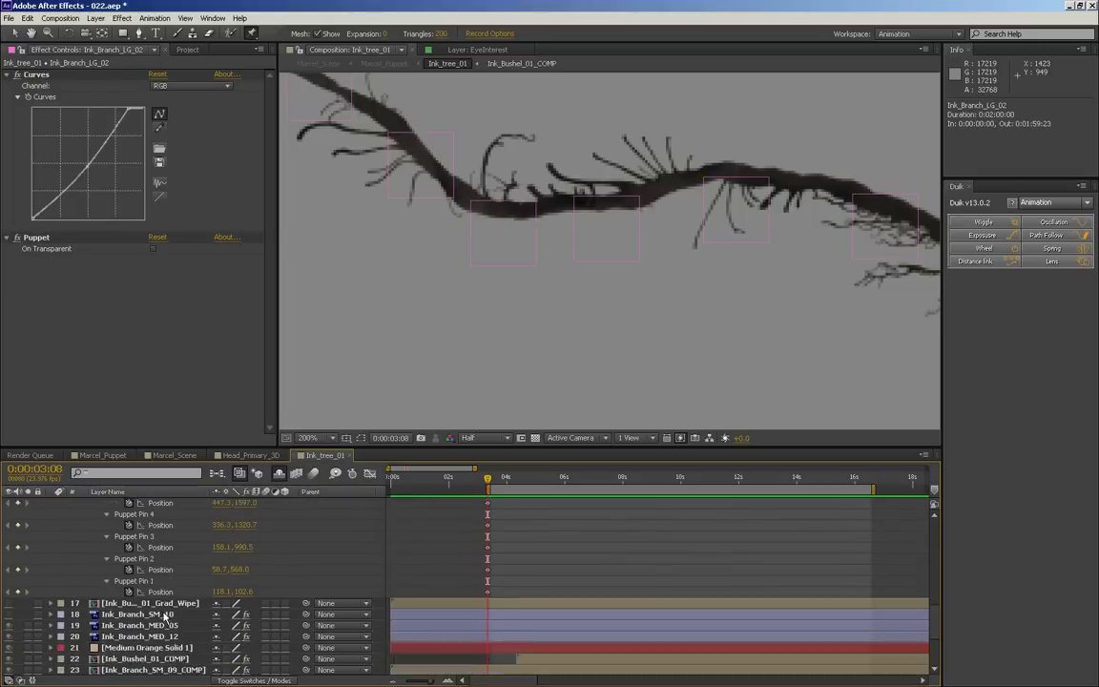
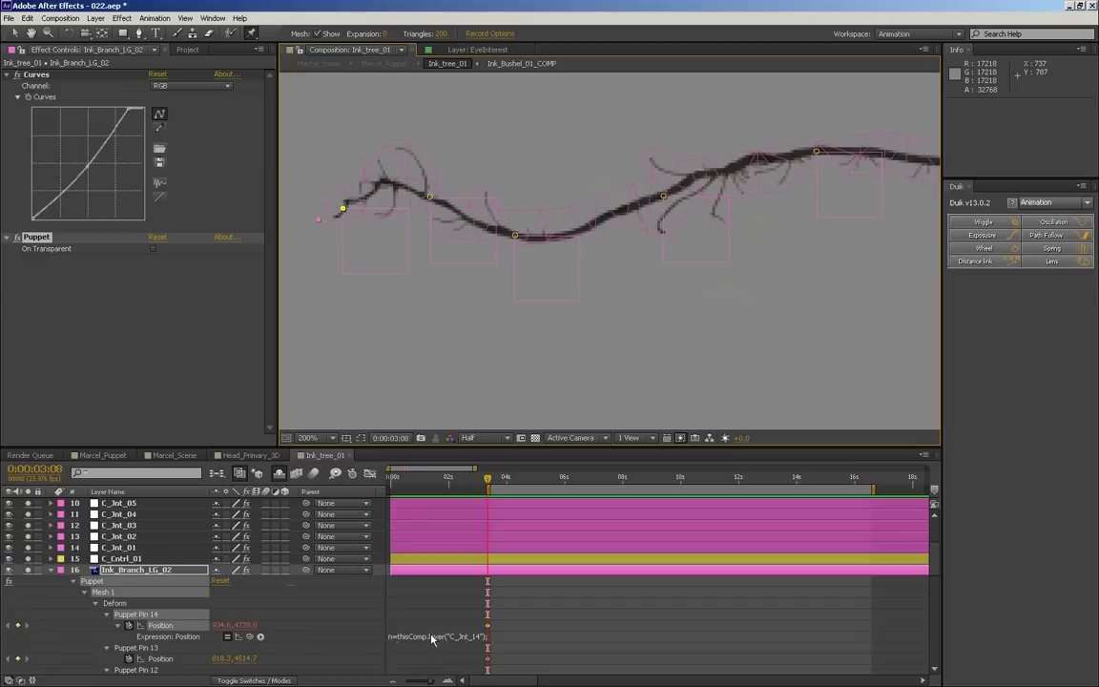
- Link the positions of Puppet Pins 13 and 12 to C_Jnt_13 and C_Jnt_12 with the nullpos=n.toComp(n.anchorPoint); fromComp(nullpos); expression
click(429, 566)
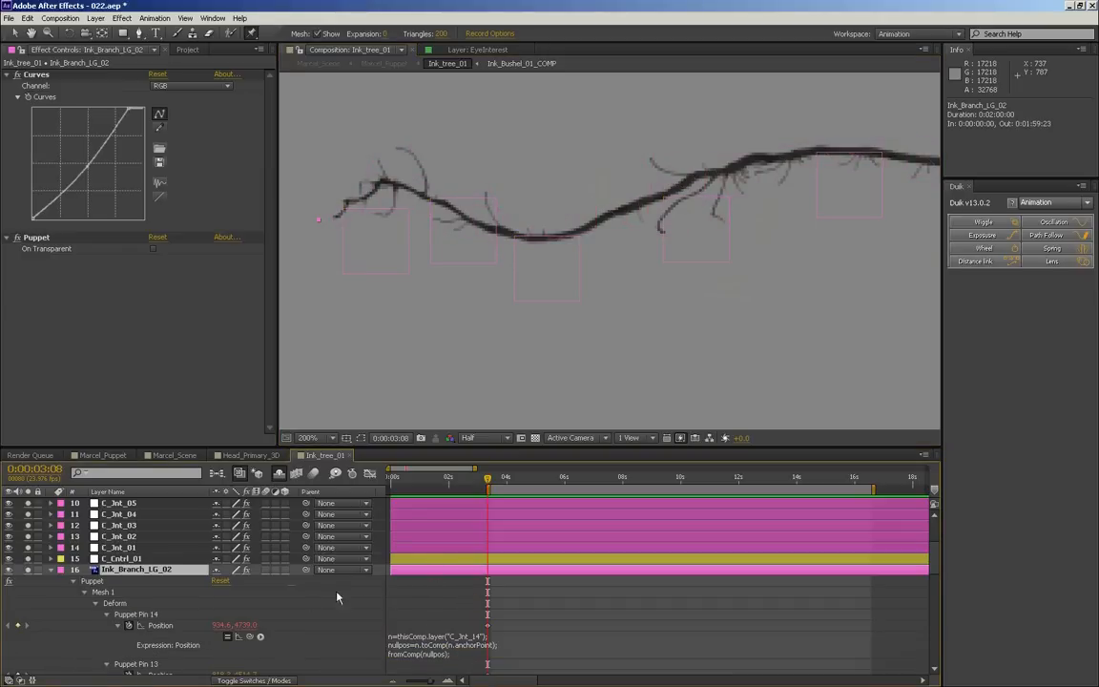
scroll(193, 561, down, 3)
alt+click(129, 607)
text(n=thisComp.layer("C_Jnt_14"); nullpos=n.toComp(n.anchorPoint); fromComp(nullpos);)
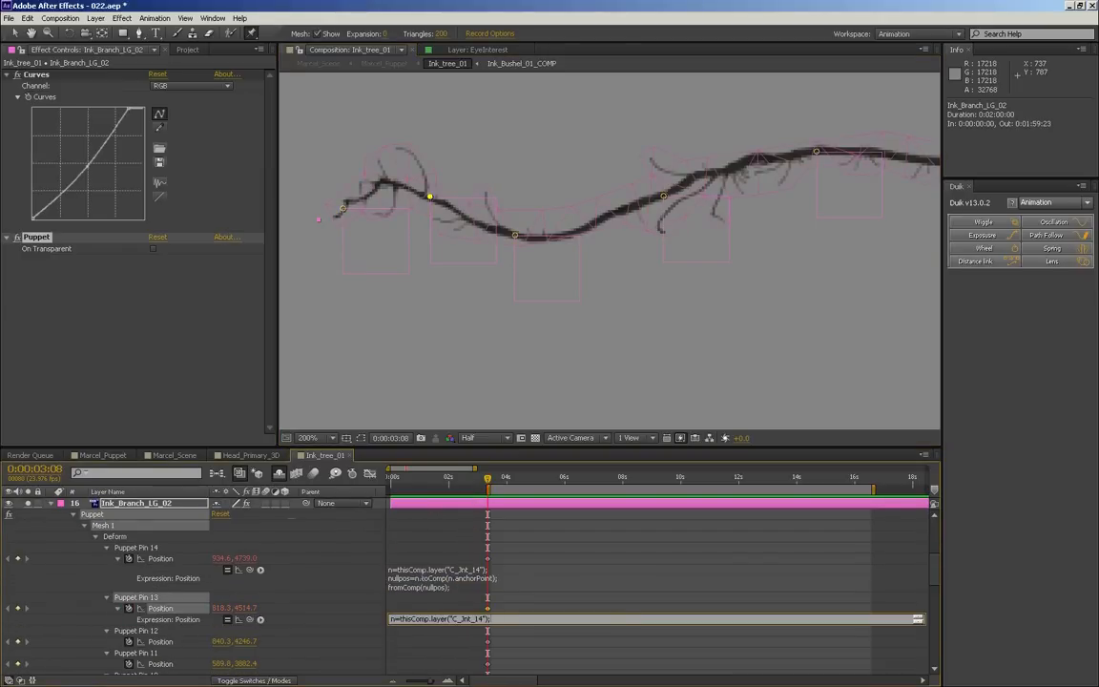
click(422, 576)
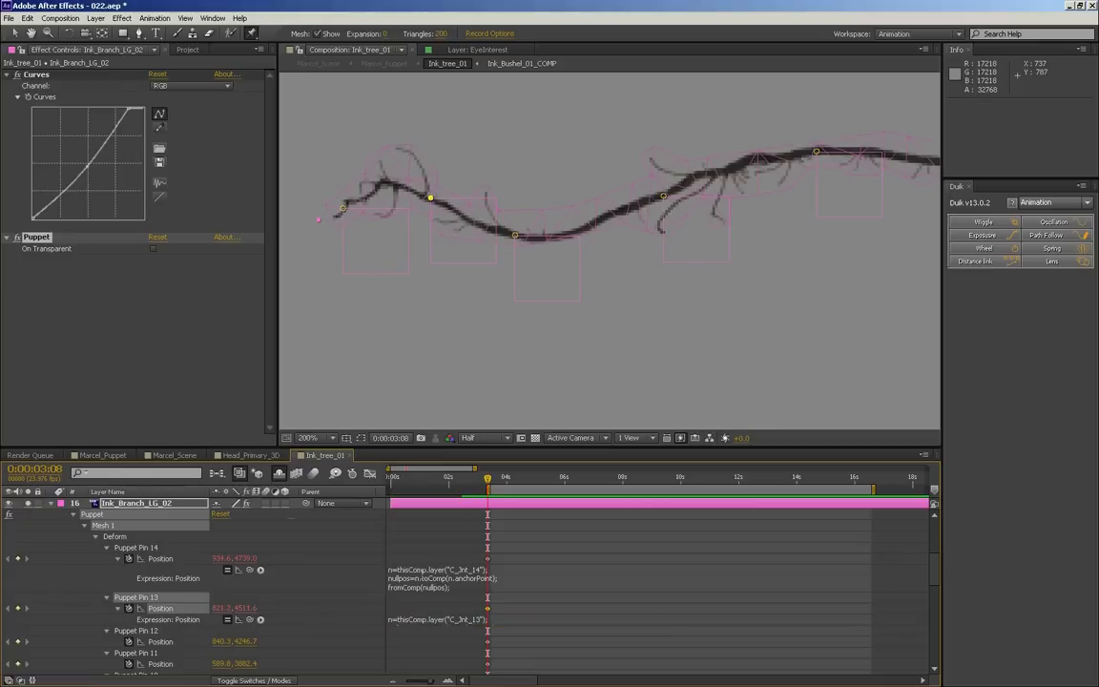
alt+click(128, 642)
key(ctrl+v)
- Apply the same null-following position expression to Puppet Pins 11 and 10, referencing C_Jnt_11 and C_Jnt_10
scroll(155, 623, down, 2)
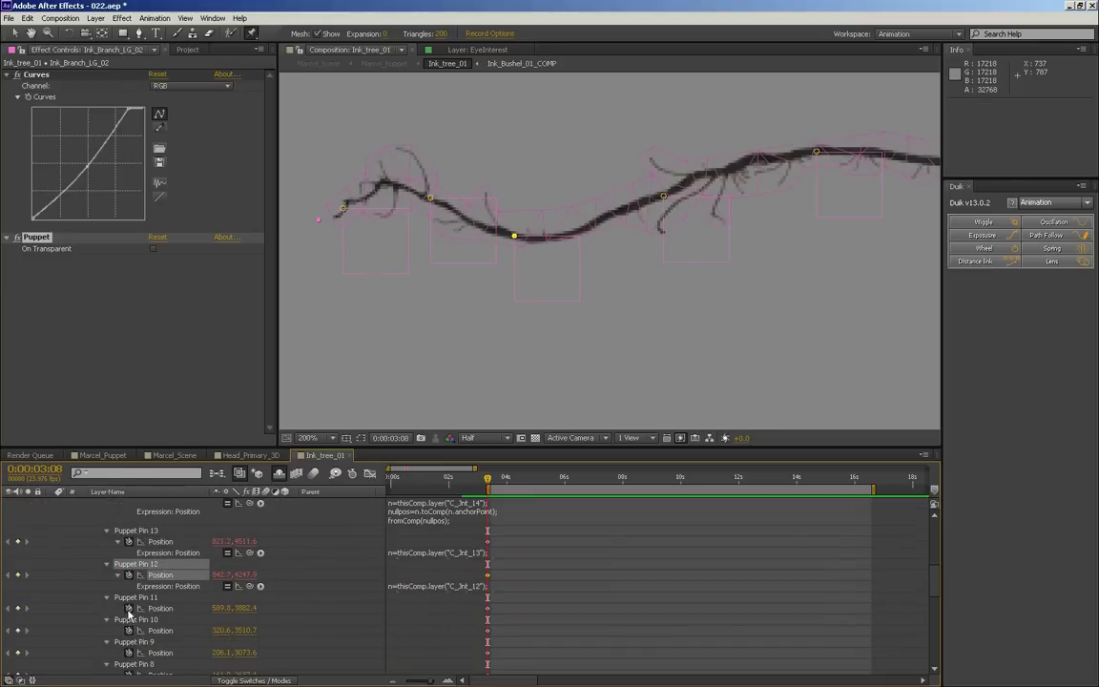
alt+click(129, 608)
text(n=thisComp.layer("C_Jnt_14");)
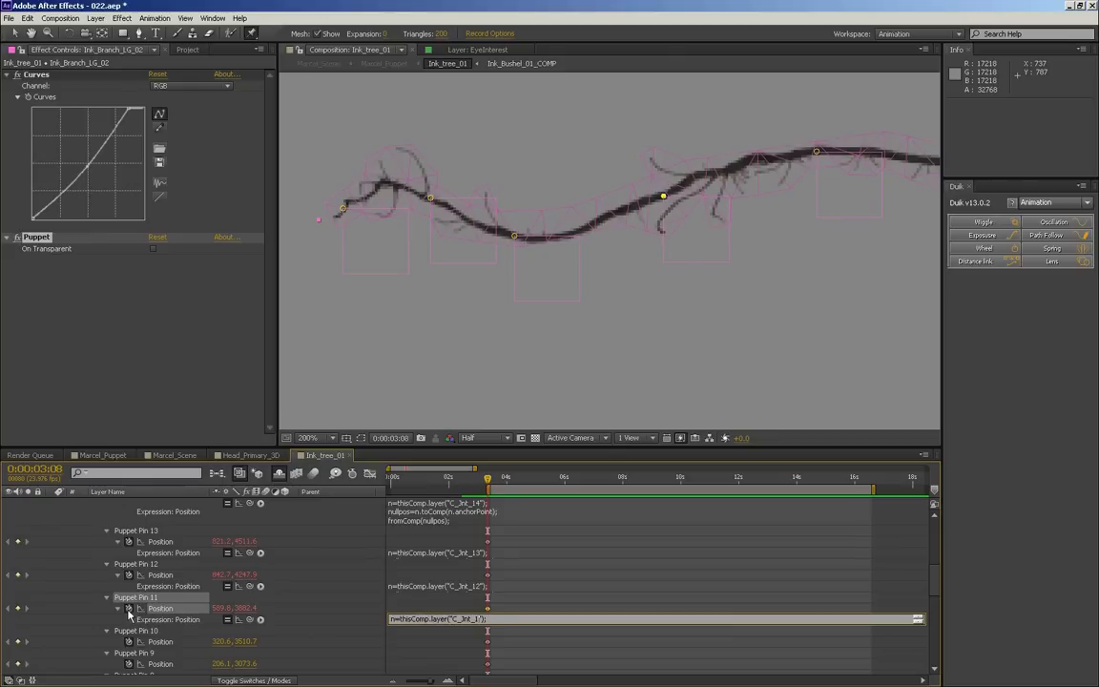
text(1)
key(KP_Enter)
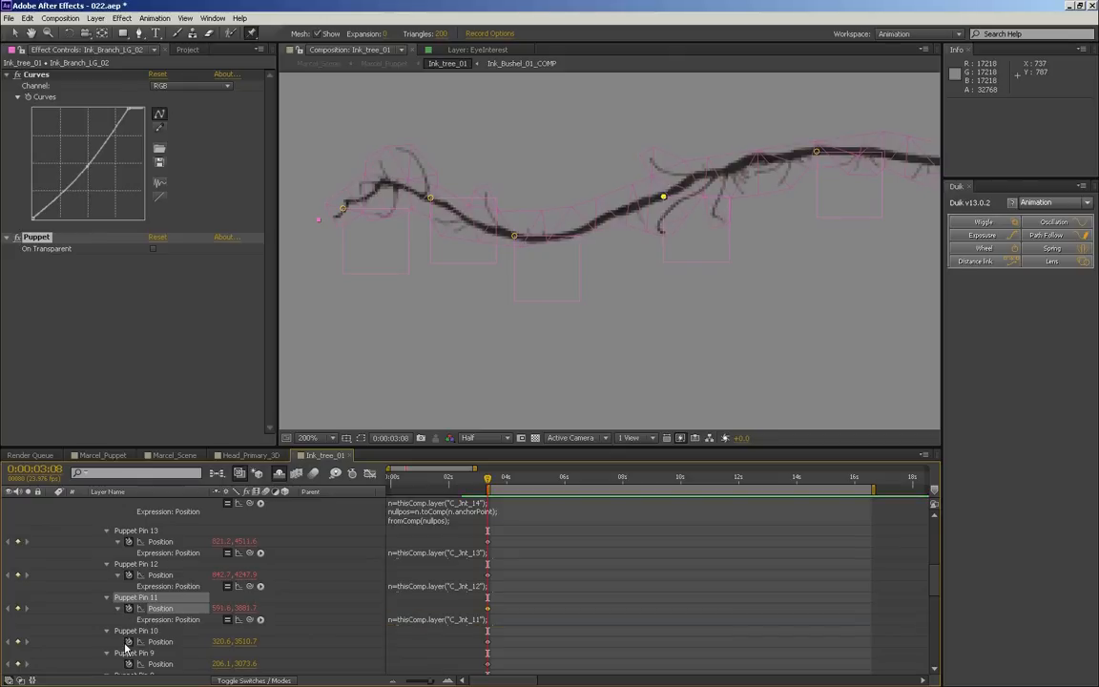
alt+click(129, 641)
text(n=thisComp.layer("C_Jnt_14");)
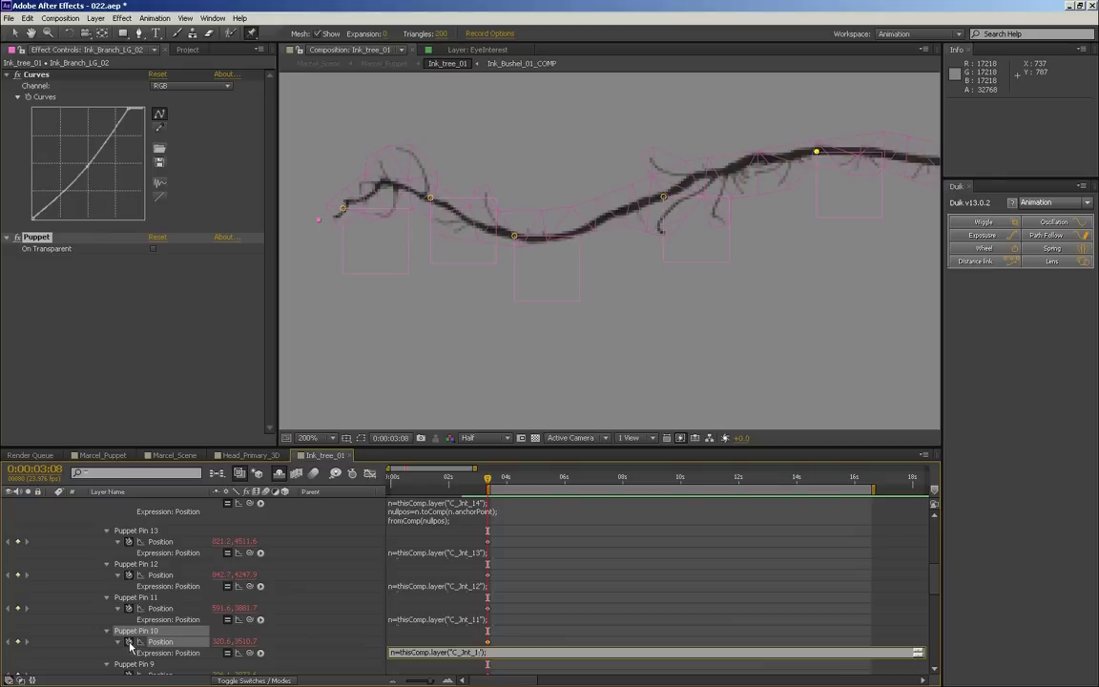
text(0)
key(KP_Enter)
- Apply the null-following position expression to Puppet Pin 9, referencing C_Jnt_09
scroll(511, 639, down, 1)
scroll(491, 641, down, 2)
alt+click(129, 575)
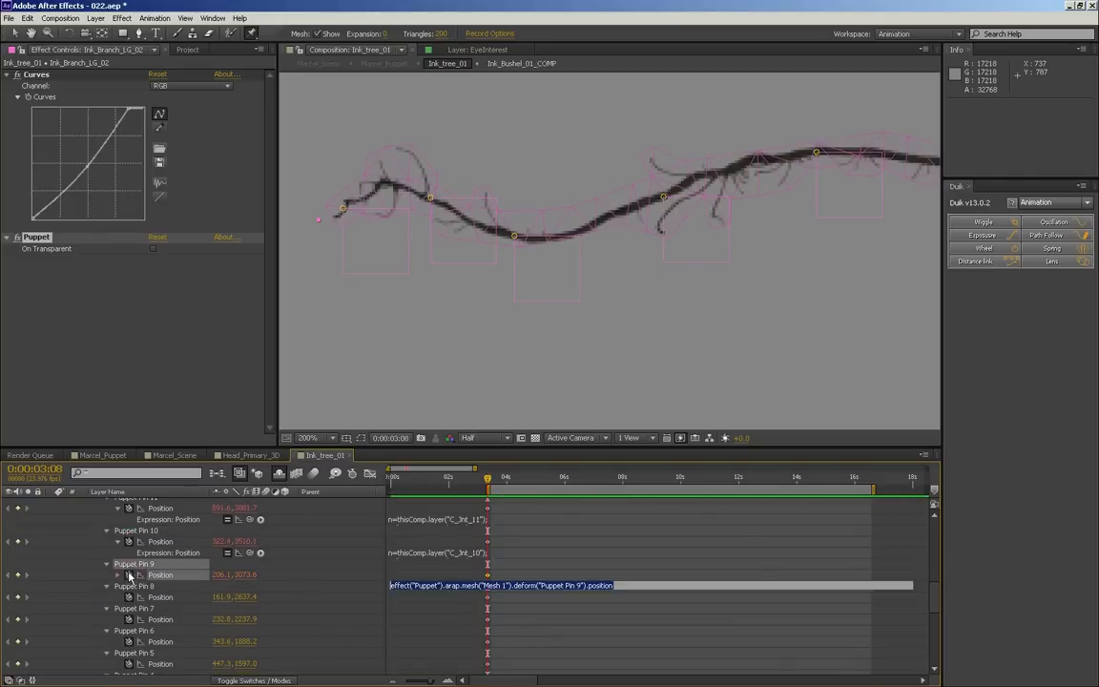
text(n=thisComp.layer("C_Jnt_14");)
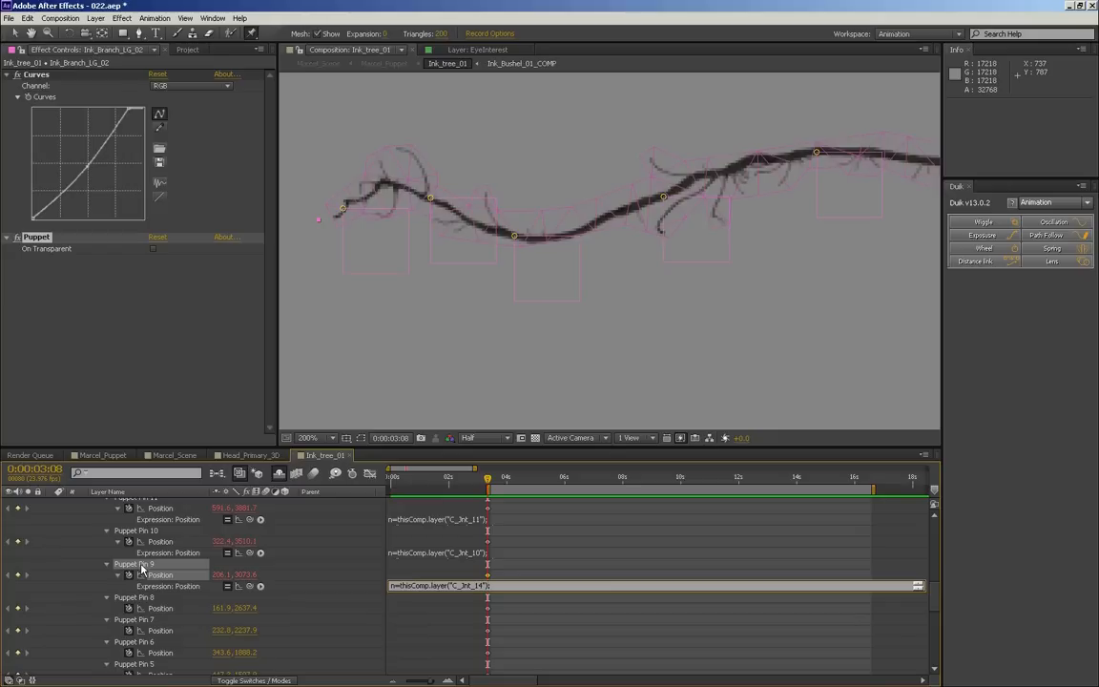
click(141, 568)
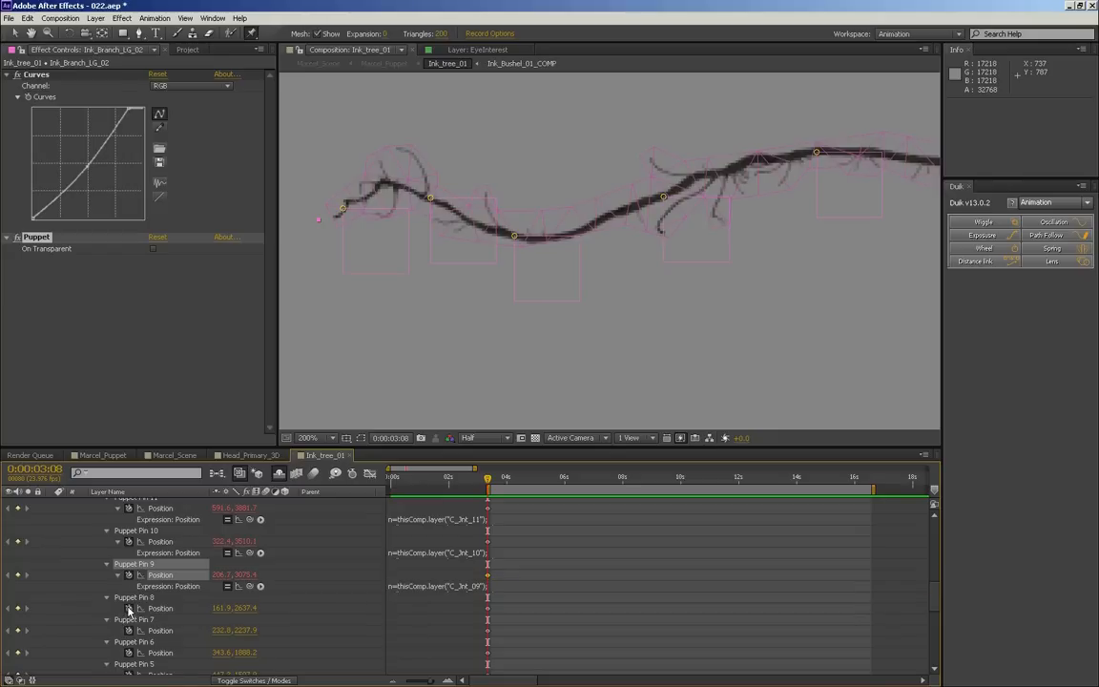
- Apply the null-following position expression to Puppet Pins 8 and 7, referencing C_Jnt_08 and C_Jnt_07
alt+click(129, 608)
text(n=thisComp.layer("C_Jnt_14");)
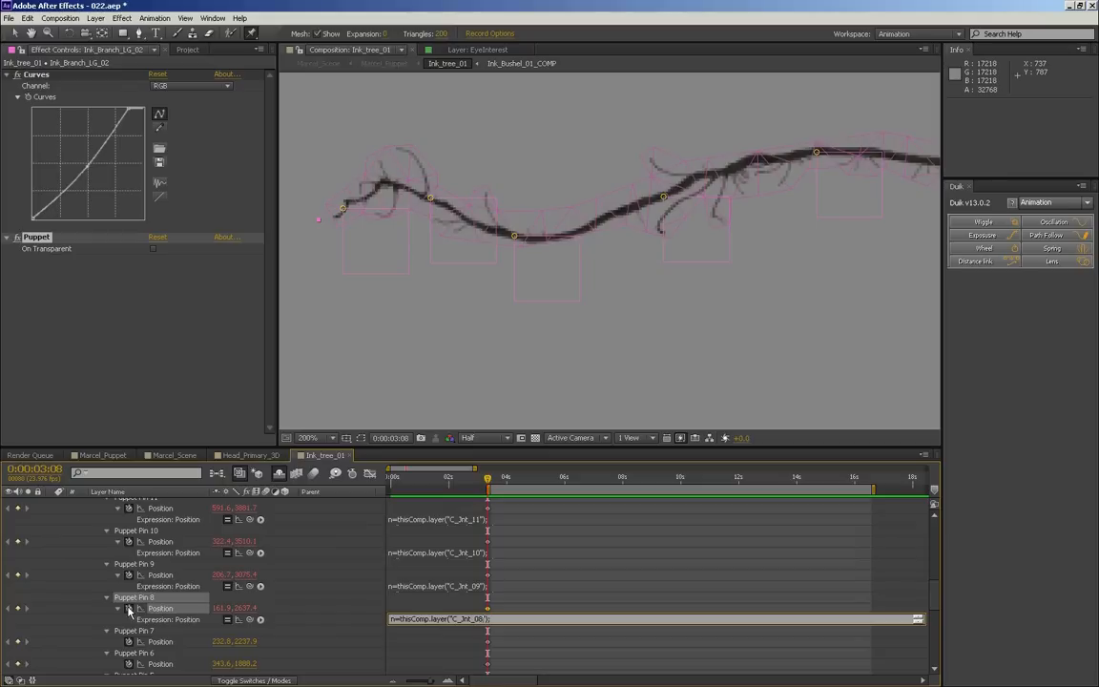
key(KP_Enter)
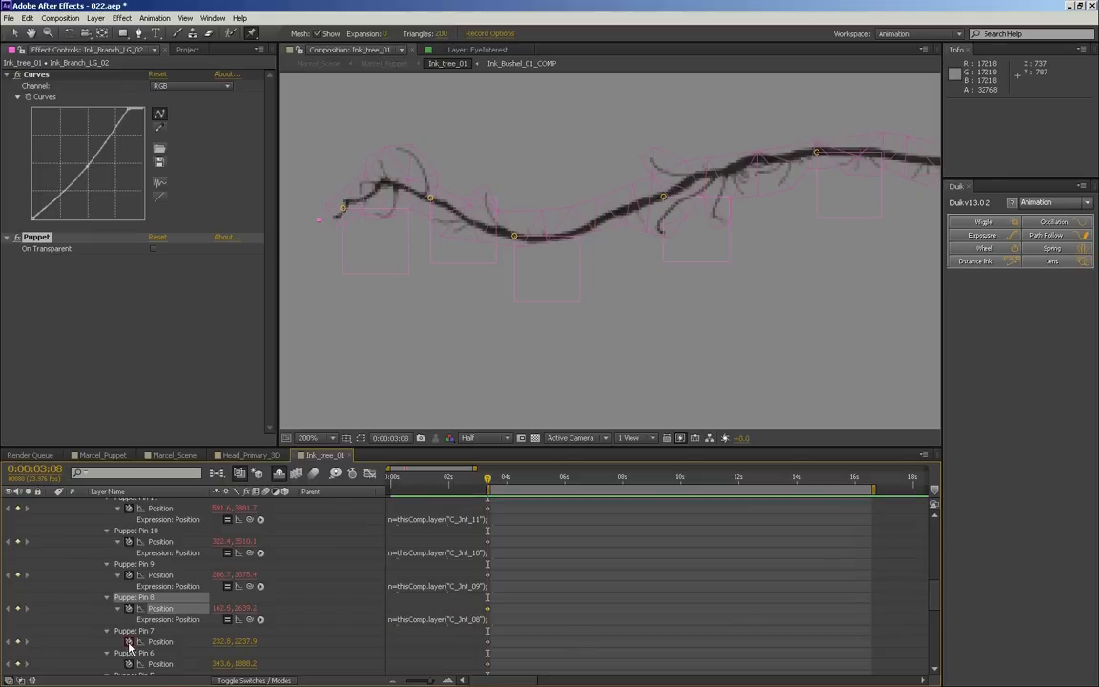
alt+click(129, 641)
text(n=thisComp.layer("C_Jnt_14");)
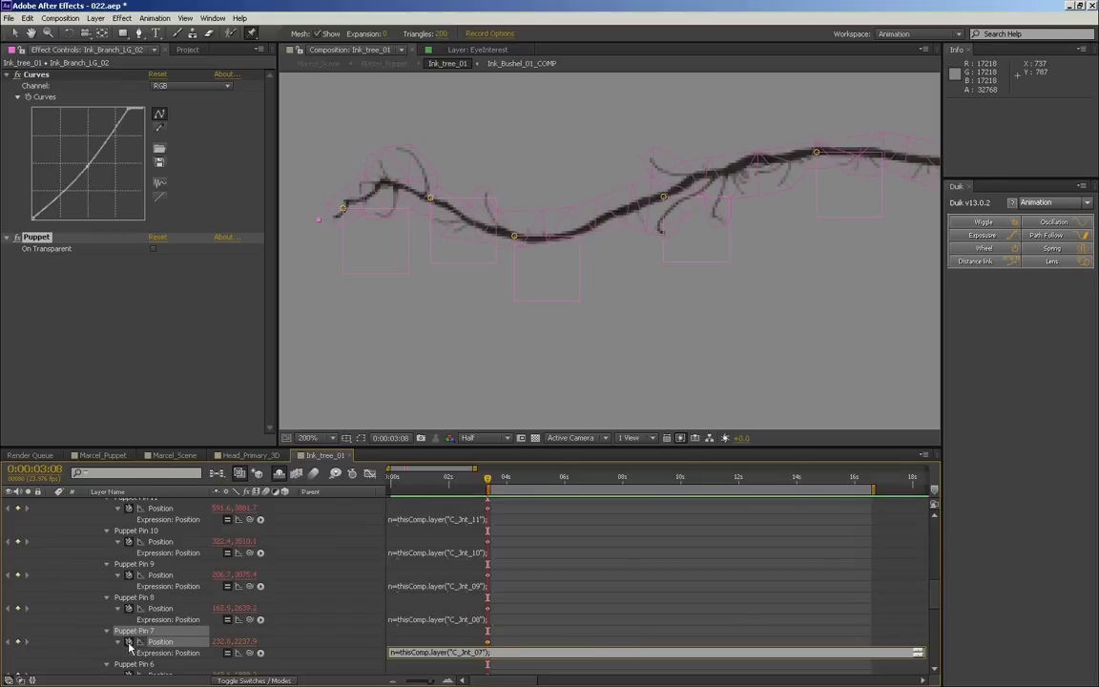
key(KP_Enter)
- Apply the null-following position expression to Puppet Pin 6, referencing C_Jnt_06
scroll(143, 596, down, 3)
alt+click(129, 574)
text(n=thisComp.layer("C_Jnt_14");)
key(Left)
key(Left)
key(Left)
key(BackSpace)
key(BackSpace)
text(06)
key(KP_Enter)
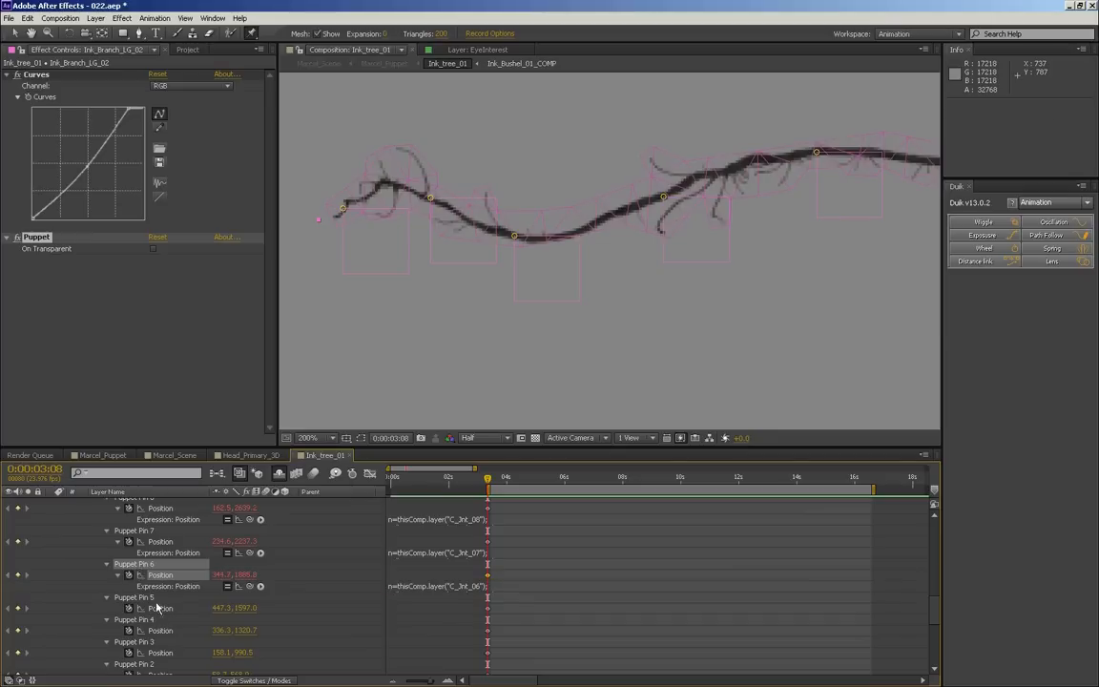
- Link Puppet Pin 5's position to C_Jnt_05 with the copied null-following expression
alt+click(128, 607)
key(ctrl+v)
key(Up)
key(Up)
key(BackSpace)
key(BackSpace)
text(05)
key(KP_Enter)
- Link Puppet Pin 4's position to C_Jnt_04 with the same copied expression
alt+click(129, 641)
key(ctrl+v)
key(Up)
key(Up)
key(BackSpace)
key(BackSpace)
text(04)
click(566, 632)
- Add the copied null-following expression to Puppet Pin 3's position, referencing C_Jnt_03
scroll(566, 633, down, 3)
alt+click(129, 574)
key(ctrl+v)
key(Up)
key(Up)
key(BackSpace)
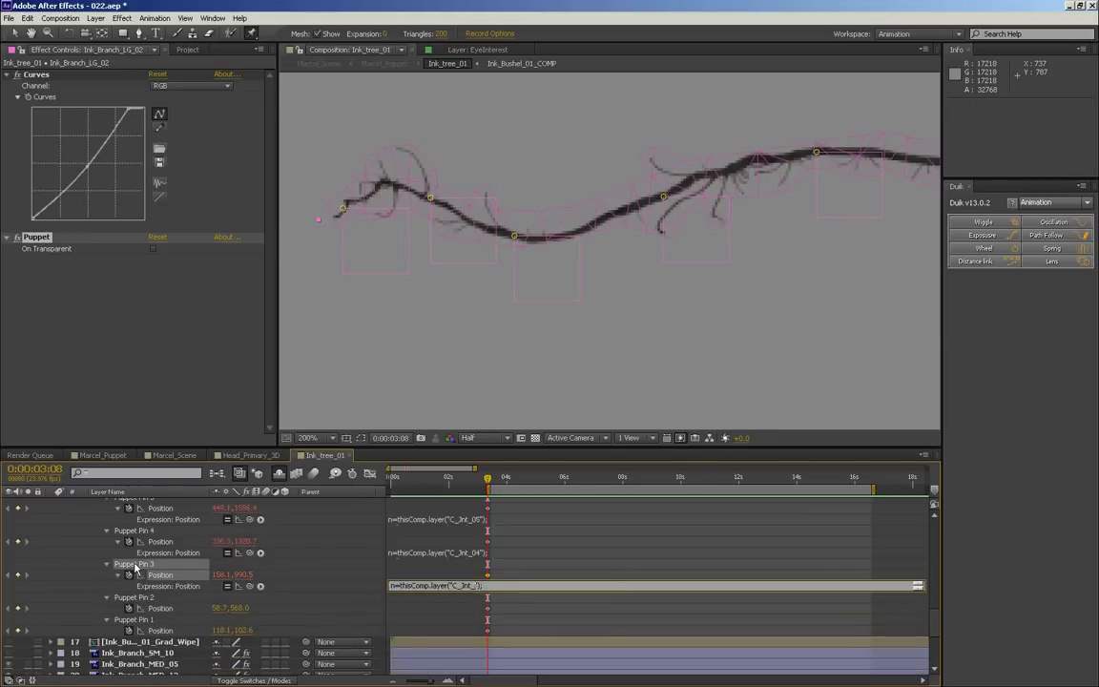
key(BackSpace)
text(03)
key(KP_Enter)
- Add the copied null-following expression to the positions of Puppet Pins 2 and 1, referencing C_Jnt_02 and C_Jnt_01
alt+click(128, 608)
key(ctrl+v)
key(Up)
key(Up)
text(02)
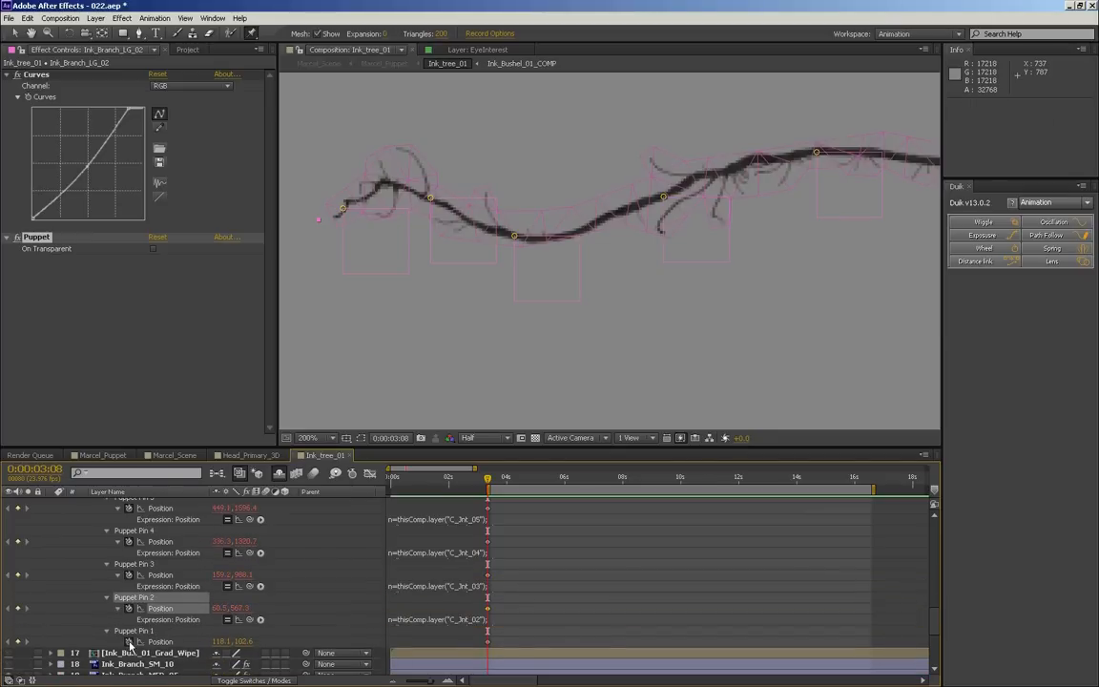
key(KP_Enter)
alt+click(130, 641)
key(ctrl+v)
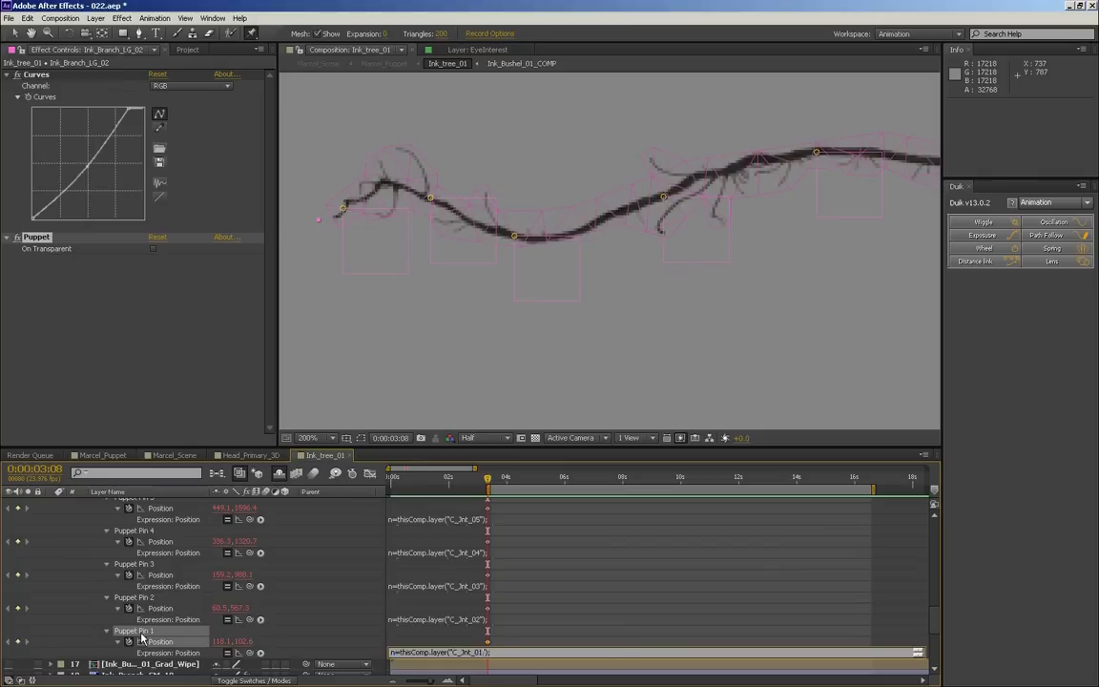
key(KP_Enter)
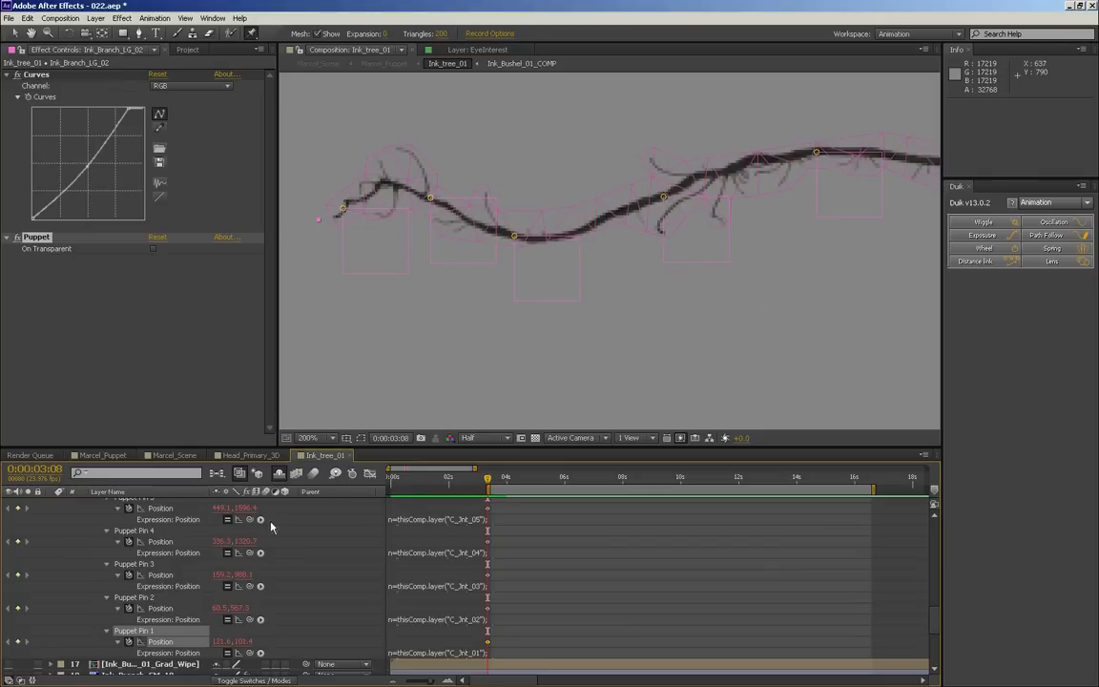
- Collapse the Mesh 1 group that holds the Puppet pins of Ink_Branch_LG_02
scroll(157, 572, up, 10)
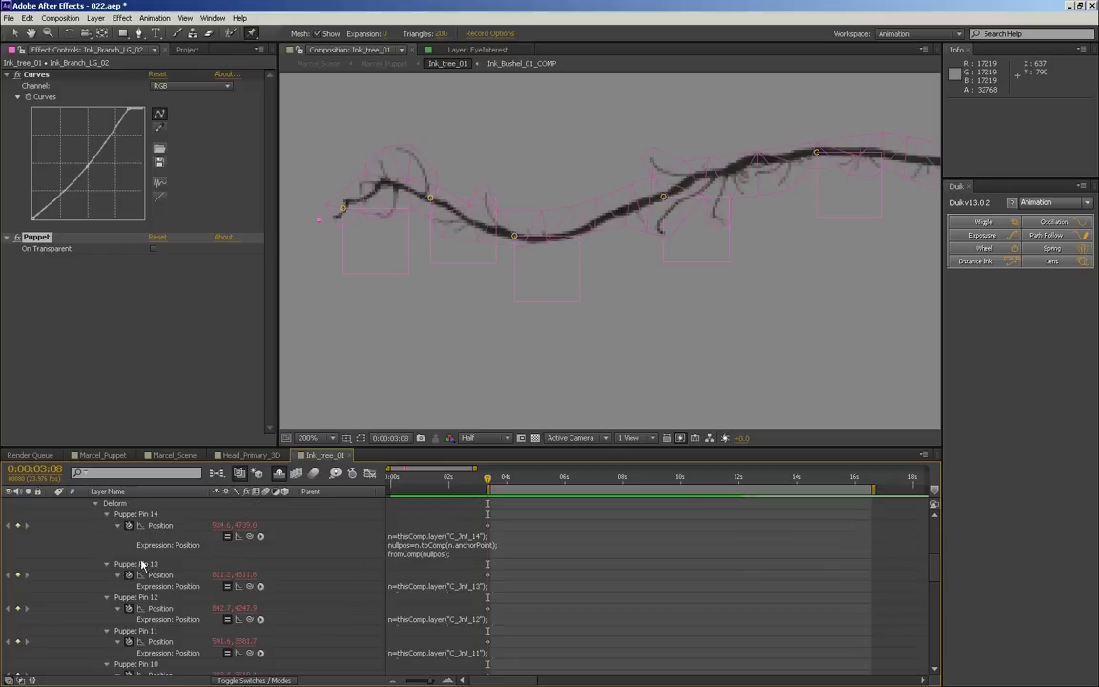
scroll(108, 552, up, 2)
click(83, 525)
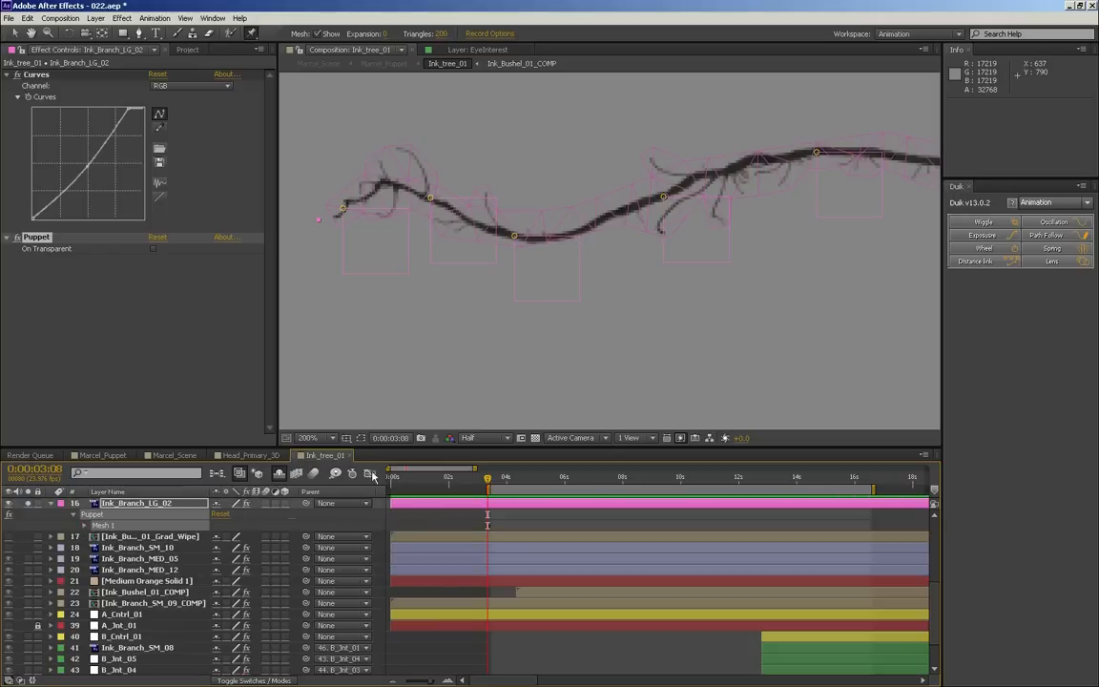
- Try moving the C_Jnt_08 null in the composition to test its pin link, and undo the move
click(159, 512)
drag(808, 345, 232, 326)
scroll(578, 334, down, 1)
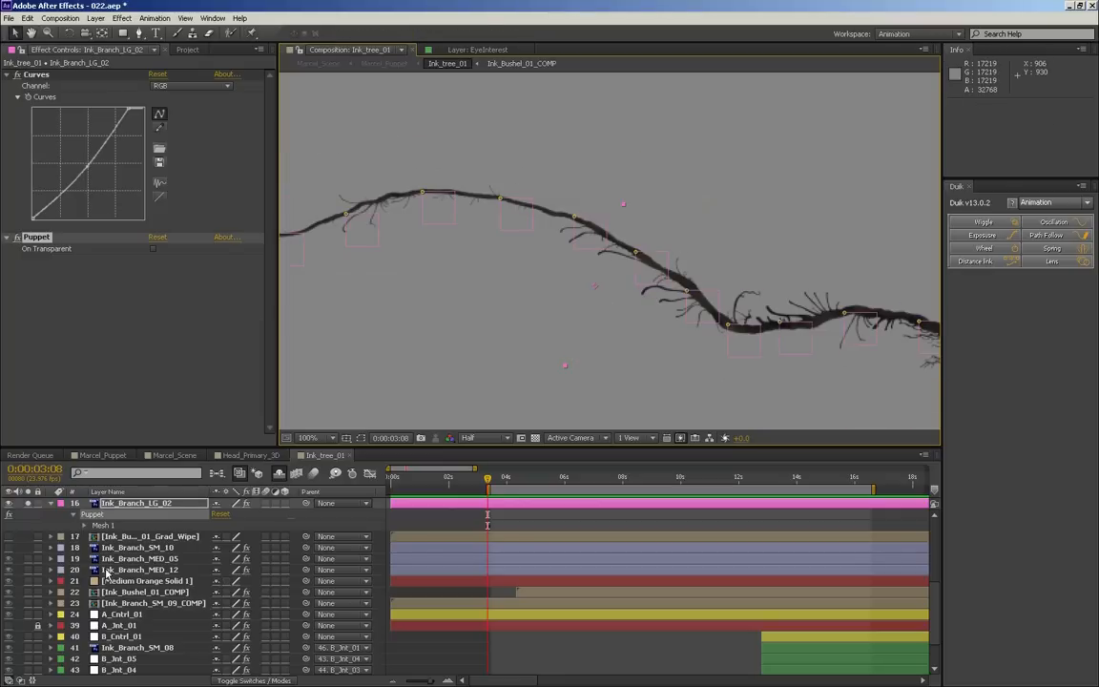
click(601, 241)
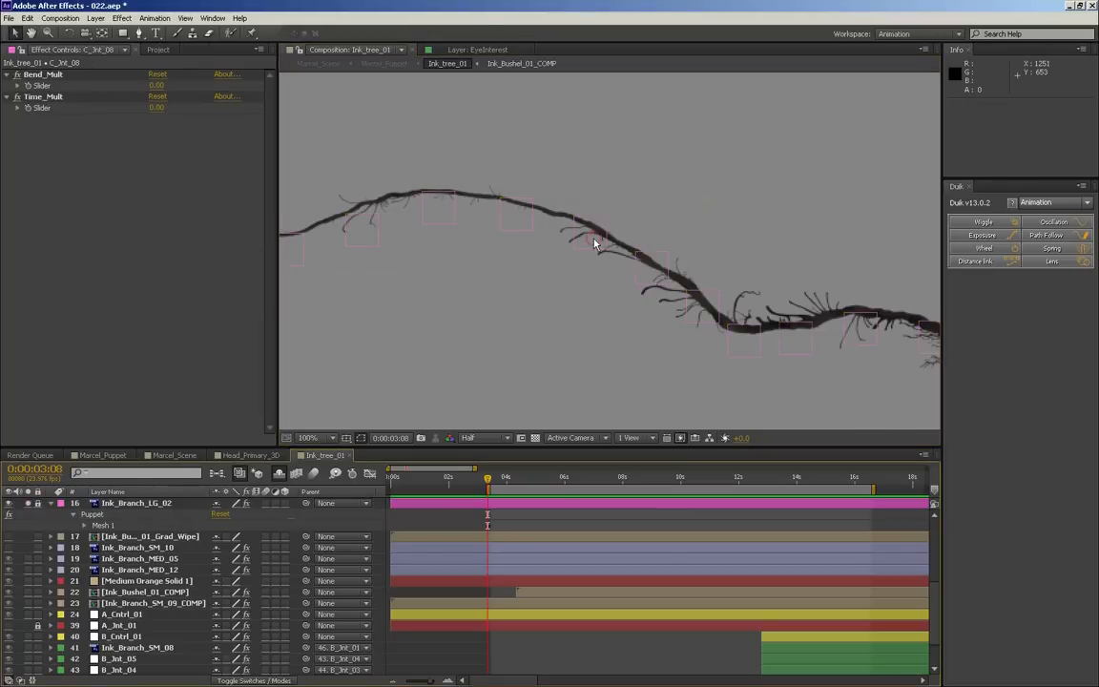
drag(601, 241, 563, 248)
key(ctrl+z)
- Enlarge the timeline and parent C_Jnt_14, C_Jnt_13, C_Jnt_12 and C_Jnt_11 each to the next lower-numbered C_Jnt null
drag(711, 387, 399, 349)
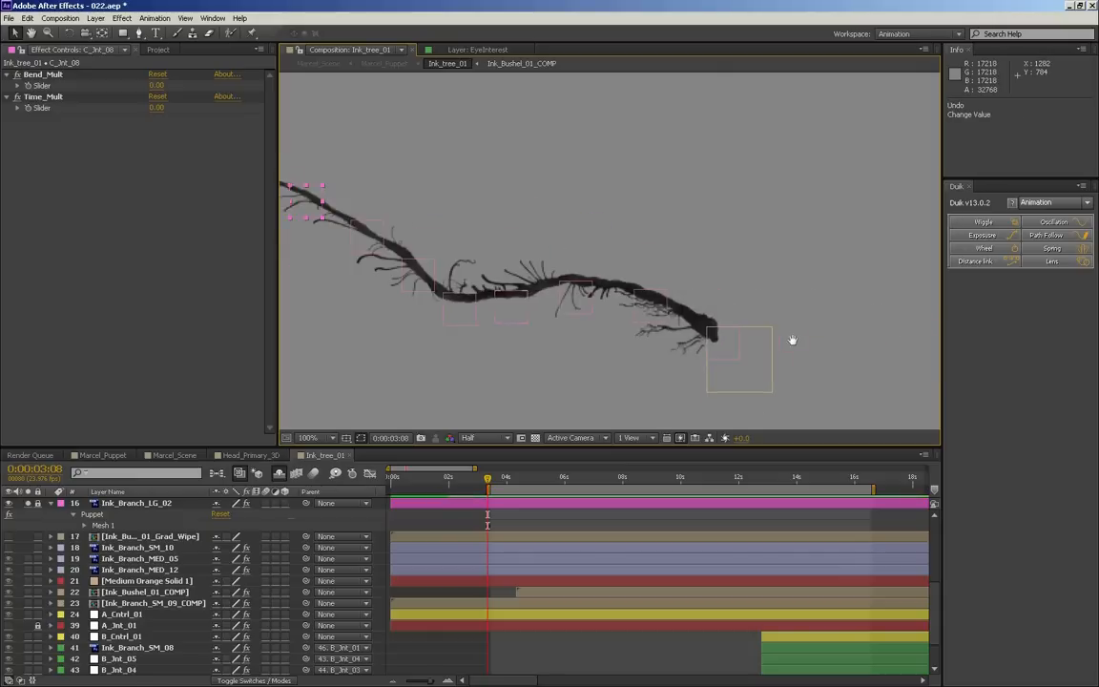
scroll(155, 544, up, 4)
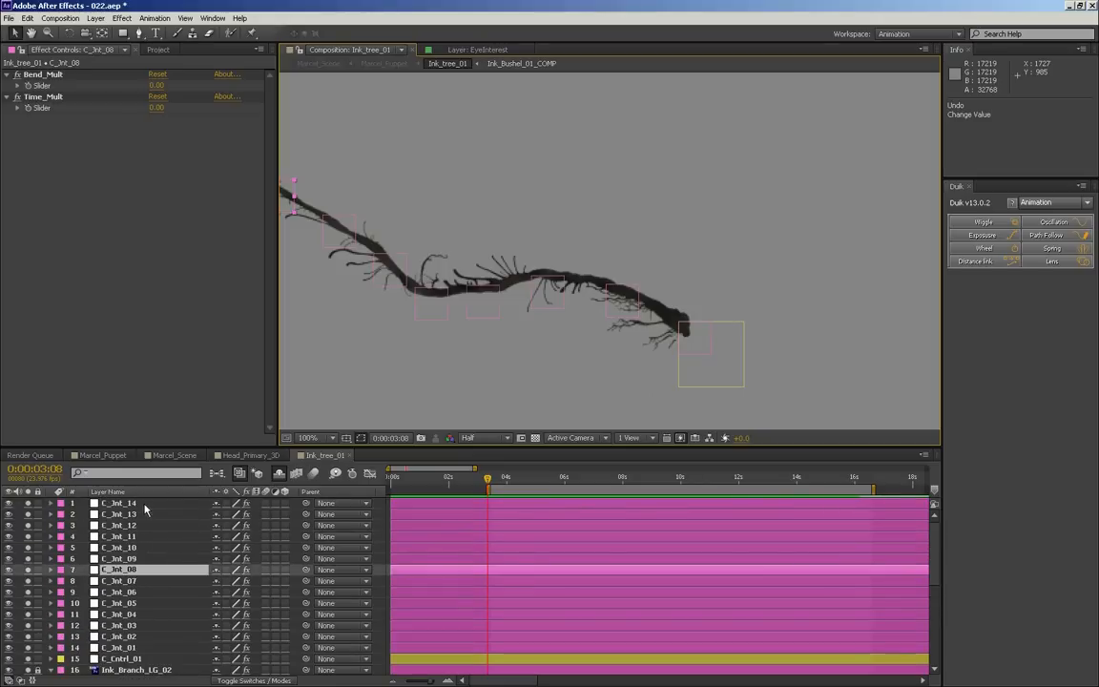
key(grave)
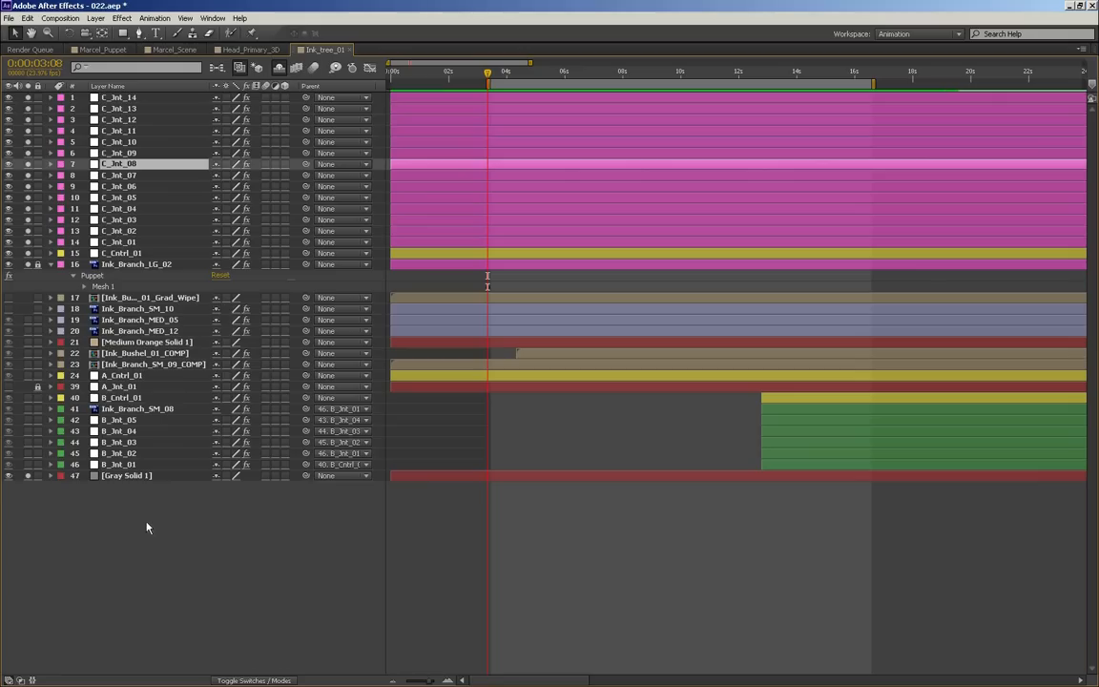
click(119, 97)
drag(305, 97, 124, 119)
drag(305, 119, 133, 131)
drag(278, 139, 190, 141)
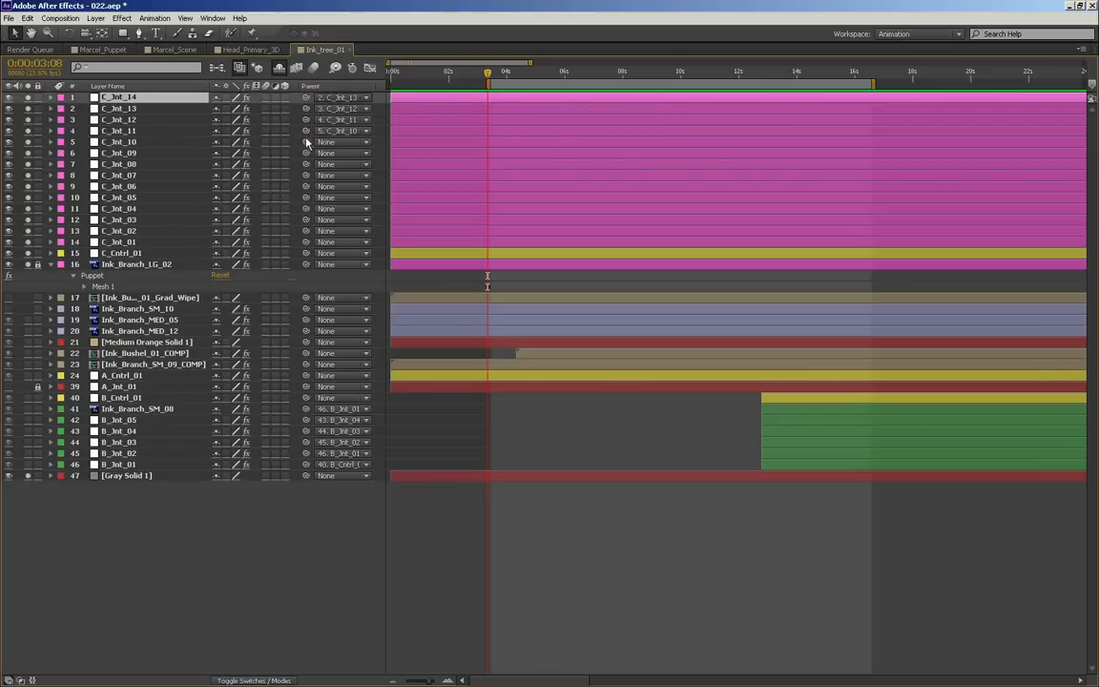
- Parent C_Jnt_10 through C_Jnt_02 each to the next lower-numbered null and C_Jnt_01 to C_Cntrl_01, and restore the timeline size
drag(305, 141, 213, 152)
drag(279, 160, 156, 181)
drag(305, 175, 153, 196)
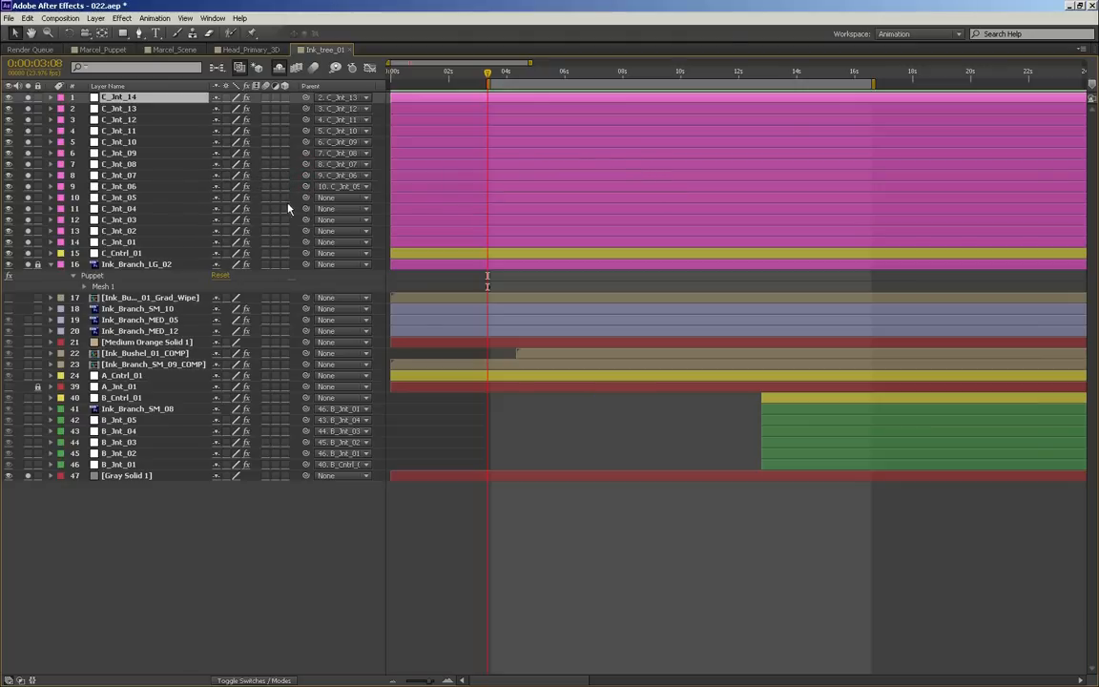
drag(306, 197, 164, 220)
drag(305, 220, 168, 243)
click(150, 244)
drag(305, 245, 177, 254)
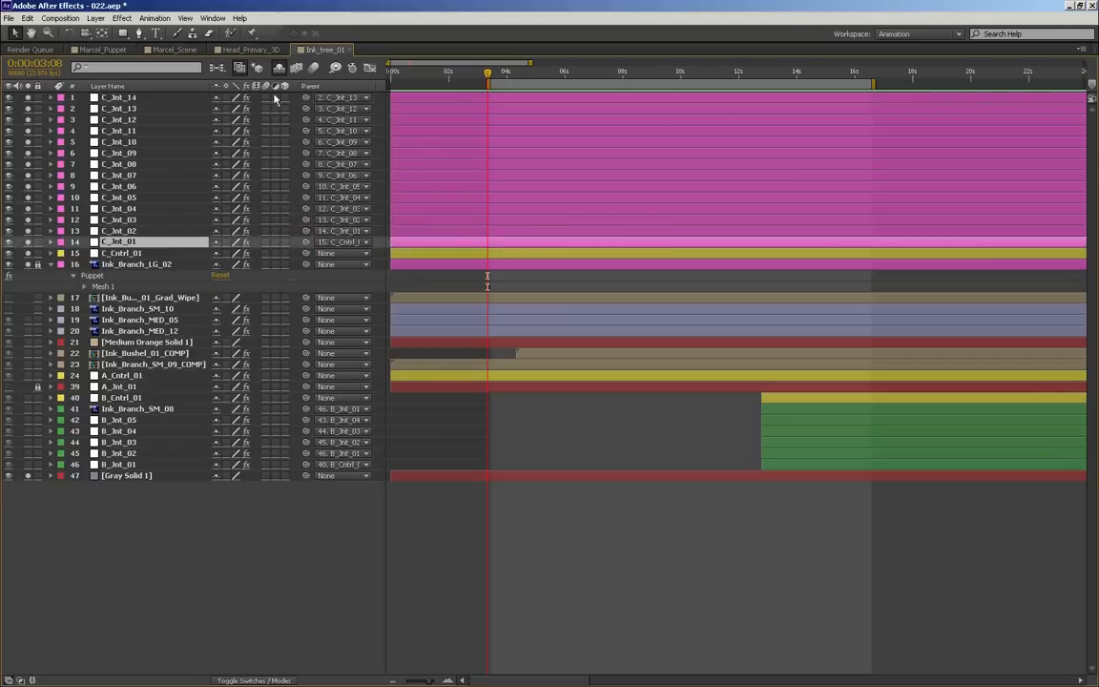
key(grave)
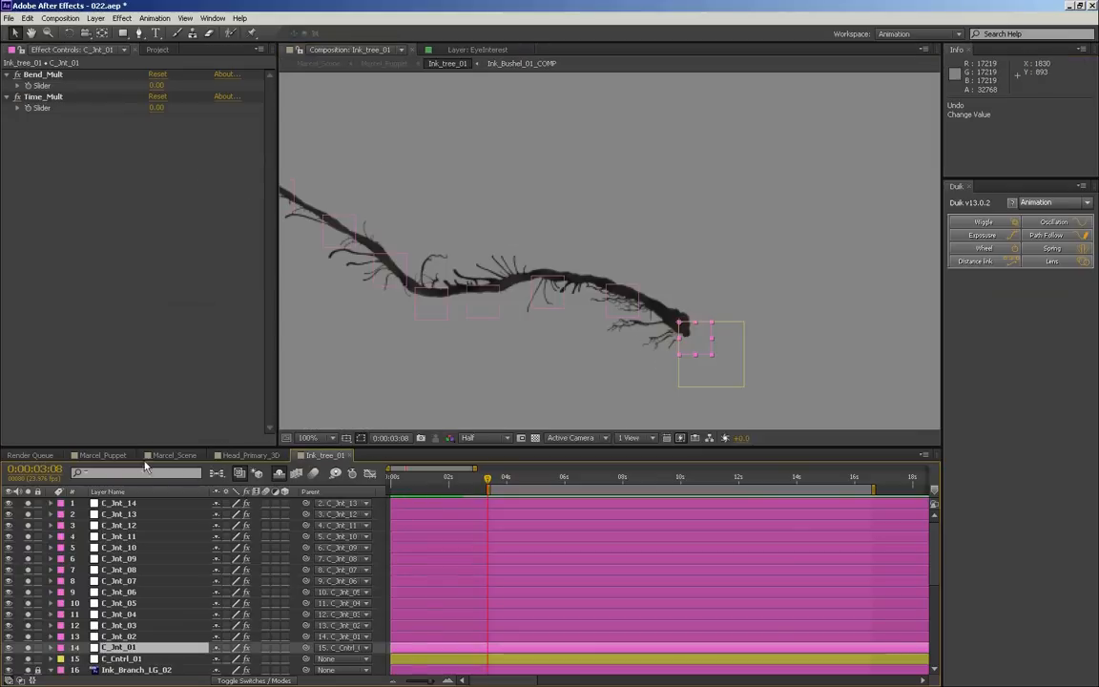
- Try rotating C_Cntrl_01 to -4° to test the parent chain, and undo the rotation
click(135, 659)
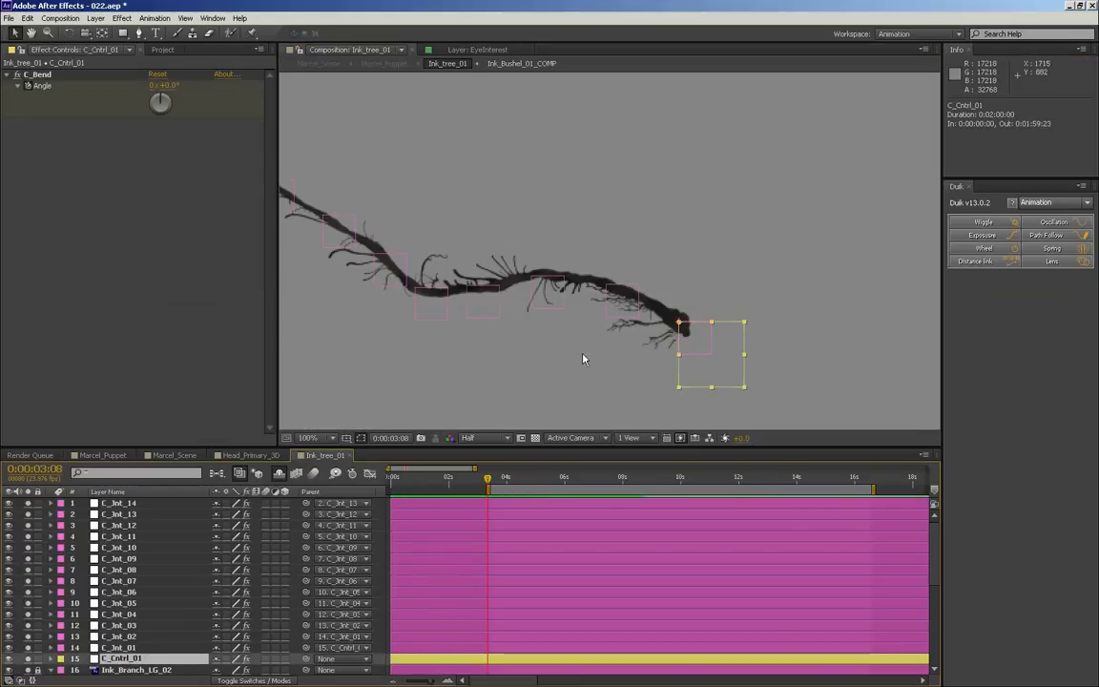
key(r)
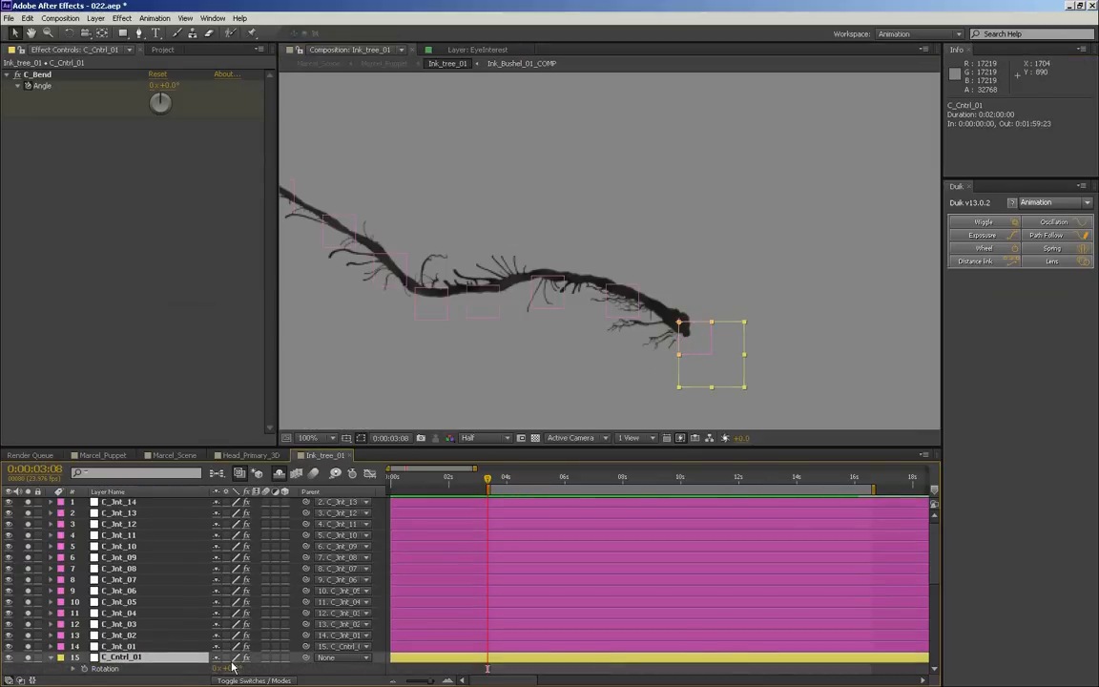
mouse_move(229, 668)
mouse_down()
mouse_move(245, 664)
mouse_move(228, 664)
mouse_up()
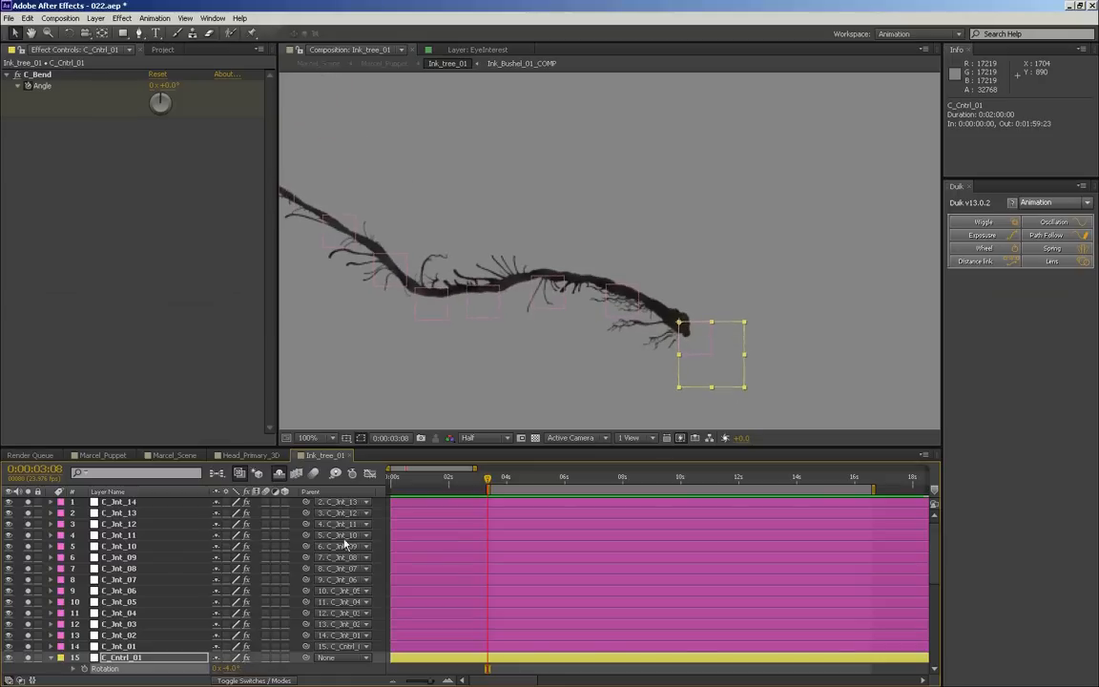
key(ctrl+z)
- Unlock Ink_Branch_LG_02, parent it to C_Cntrl_01 and collapse its properties
scroll(104, 661, down, 1)
click(113, 648)
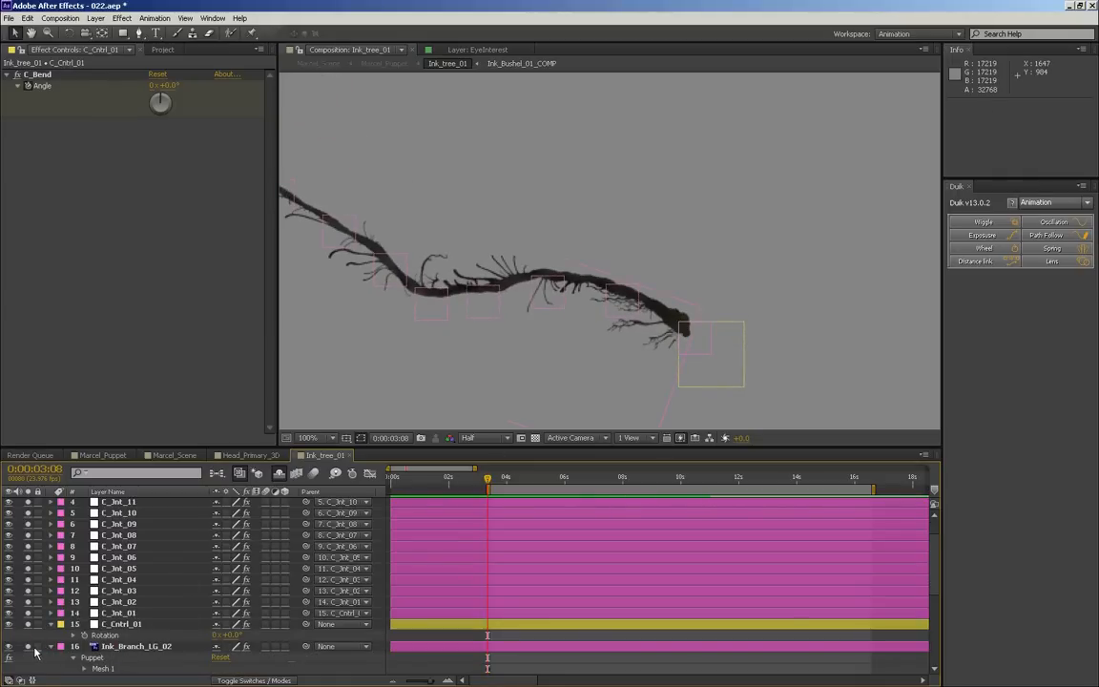
click(117, 648)
drag(305, 646, 148, 628)
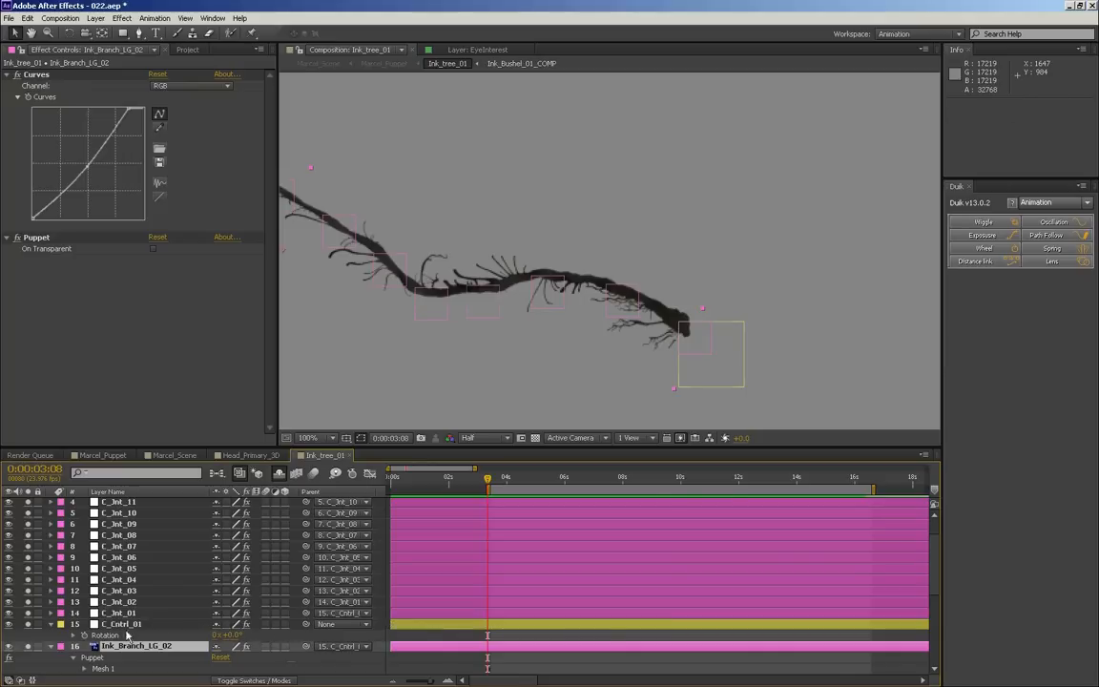
click(51, 647)
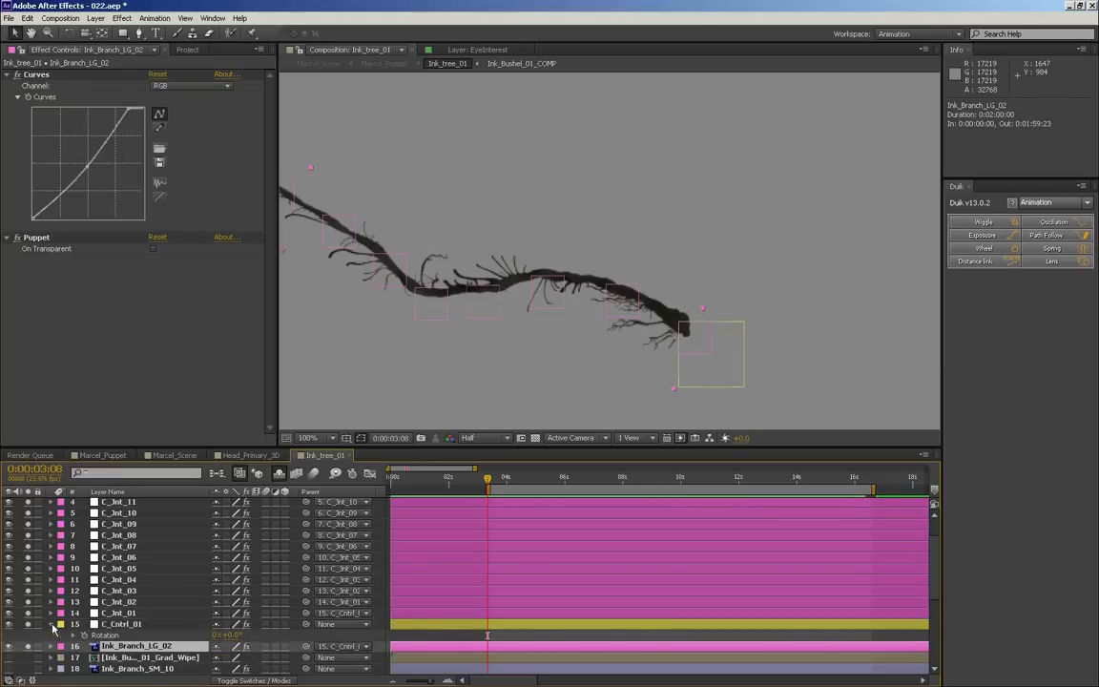
- Test the branch's curl by setting C_Cntrl_01's C_Bend angle to 57°
click(121, 625)
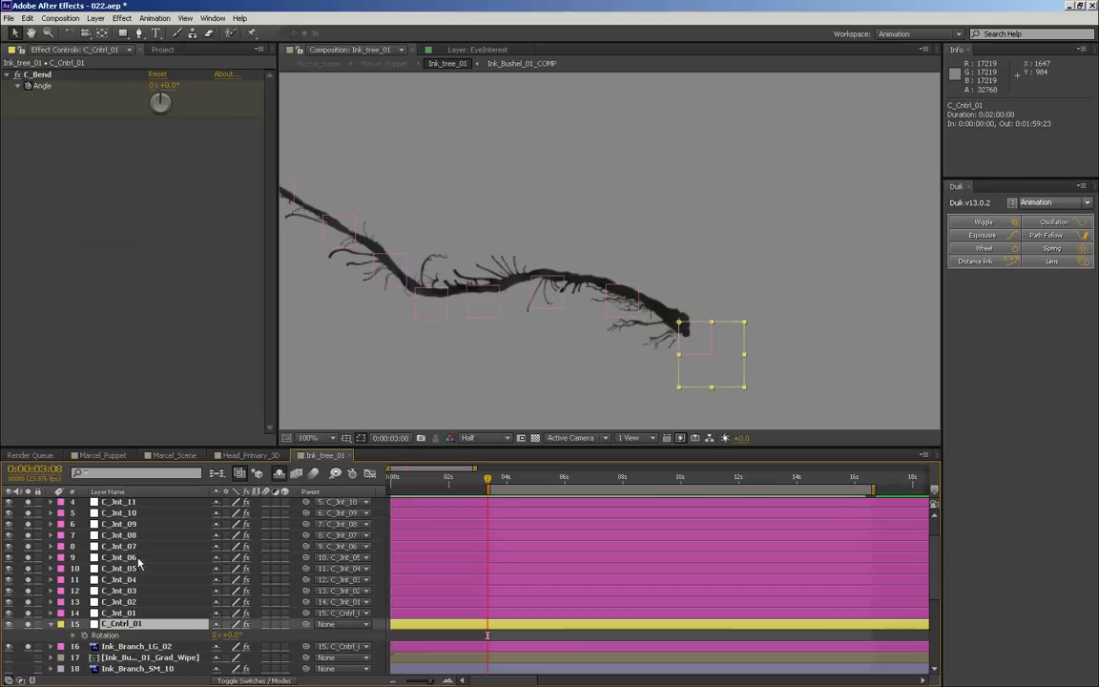
mouse_move(173, 86)
mouse_down()
mouse_move(276, 85)
mouse_move(95, 86)
mouse_move(228, 89)
mouse_move(144, 83)
mouse_move(219, 84)
mouse_up()
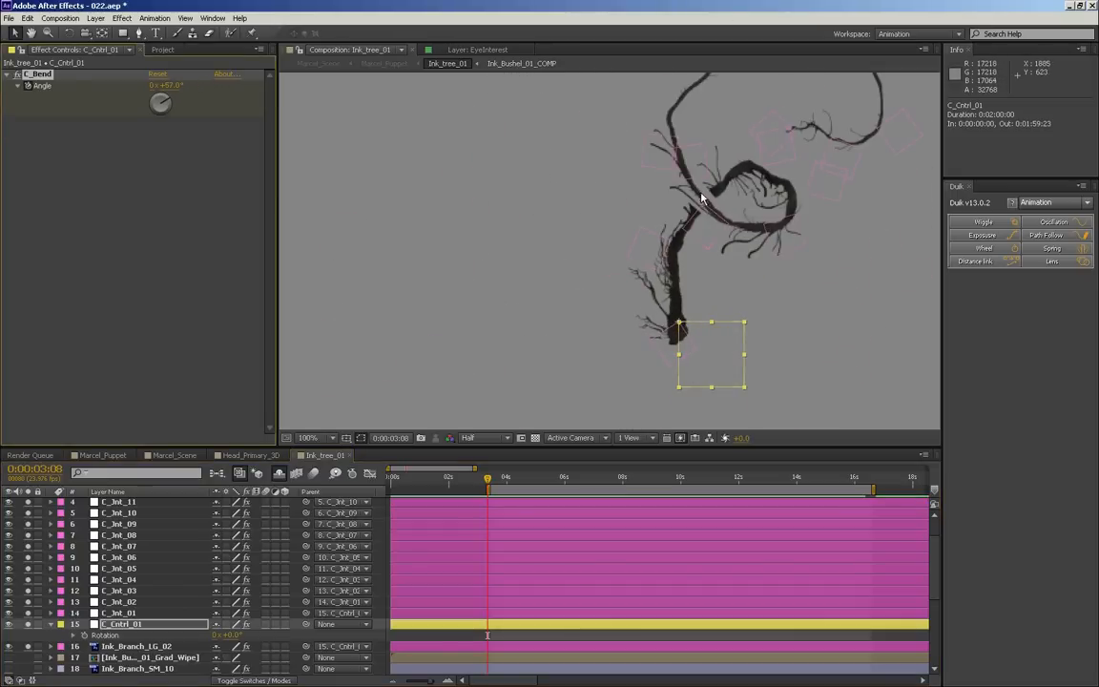
- Examine the Ink_Branch_LG_02 source artwork along the branch in its own layer view, and return to the composition
click(136, 647)
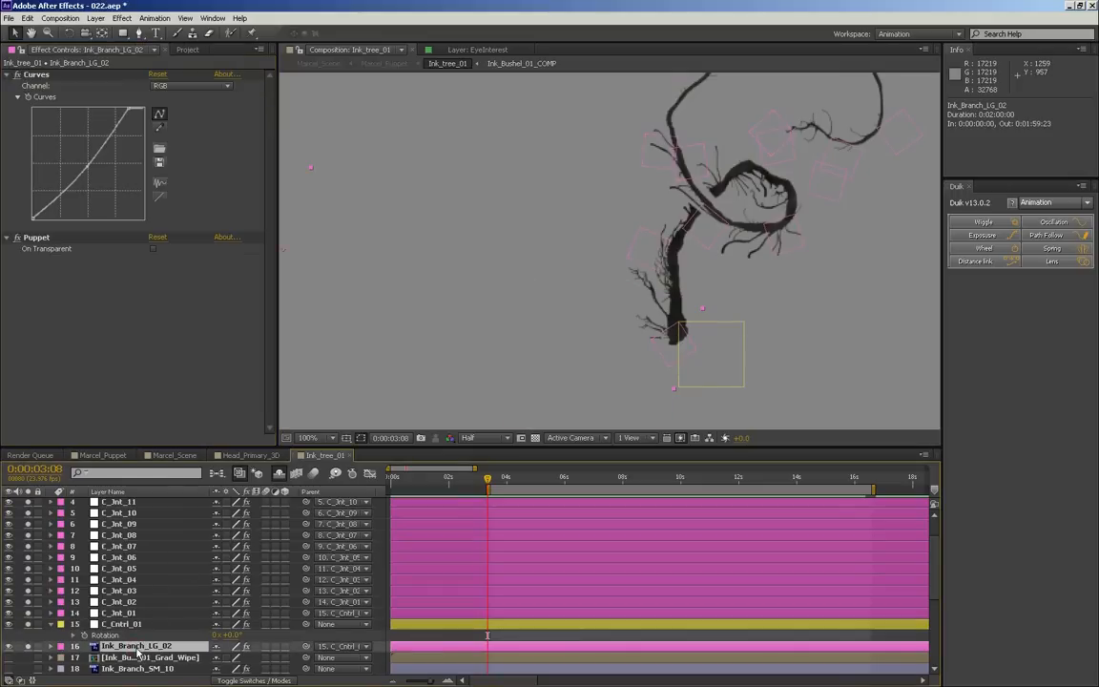
double_click(136, 647)
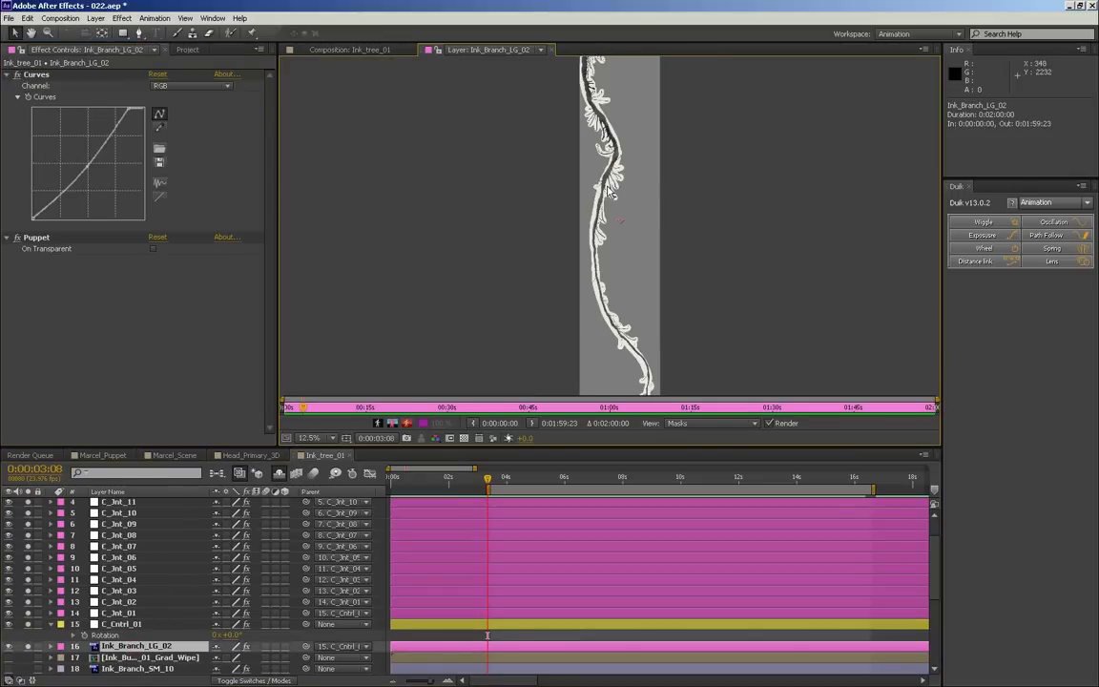
scroll(610, 193, up, 5)
scroll(561, 153, down, 2)
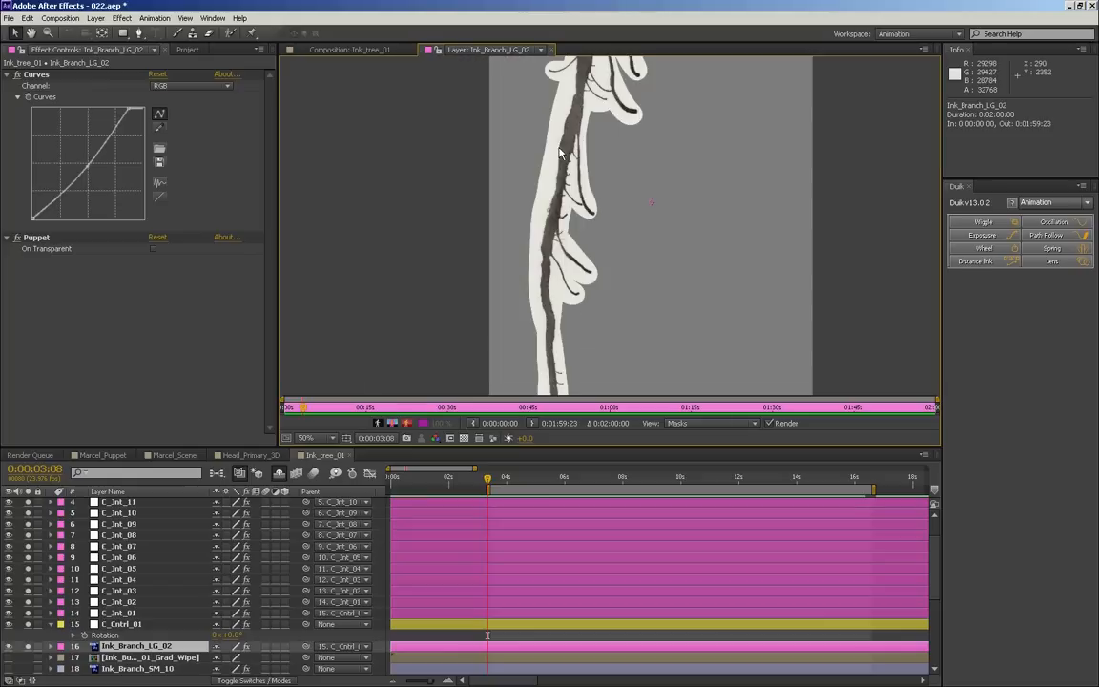
drag(574, 103, 602, 324)
drag(577, 136, 572, 318)
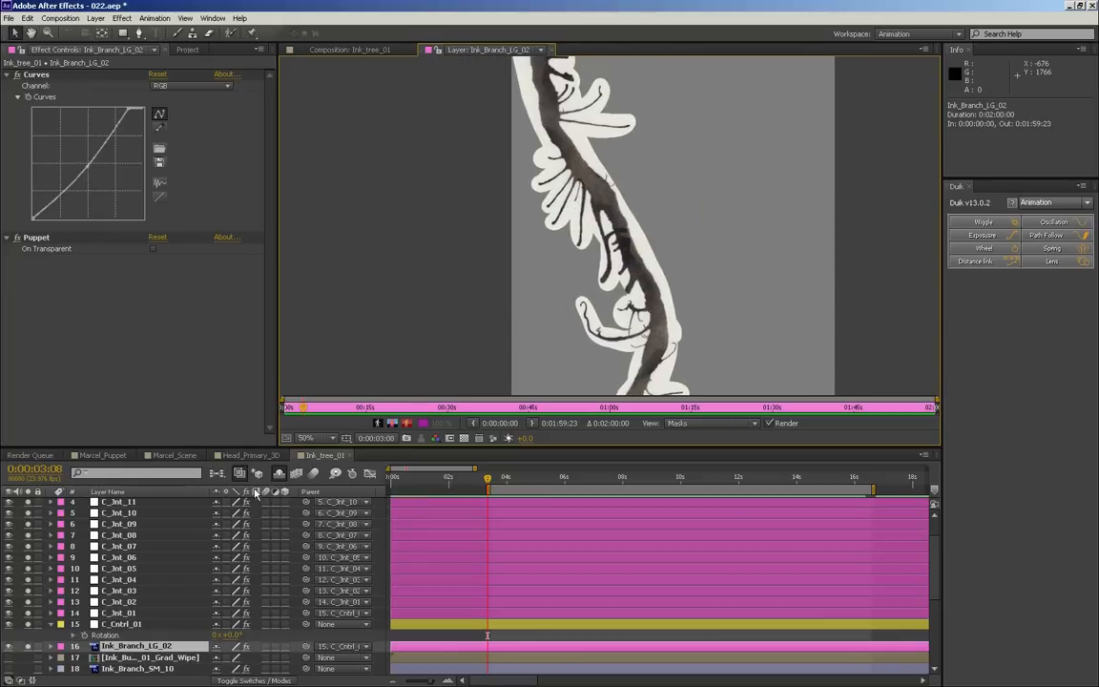
drag(471, 299, 318, 265)
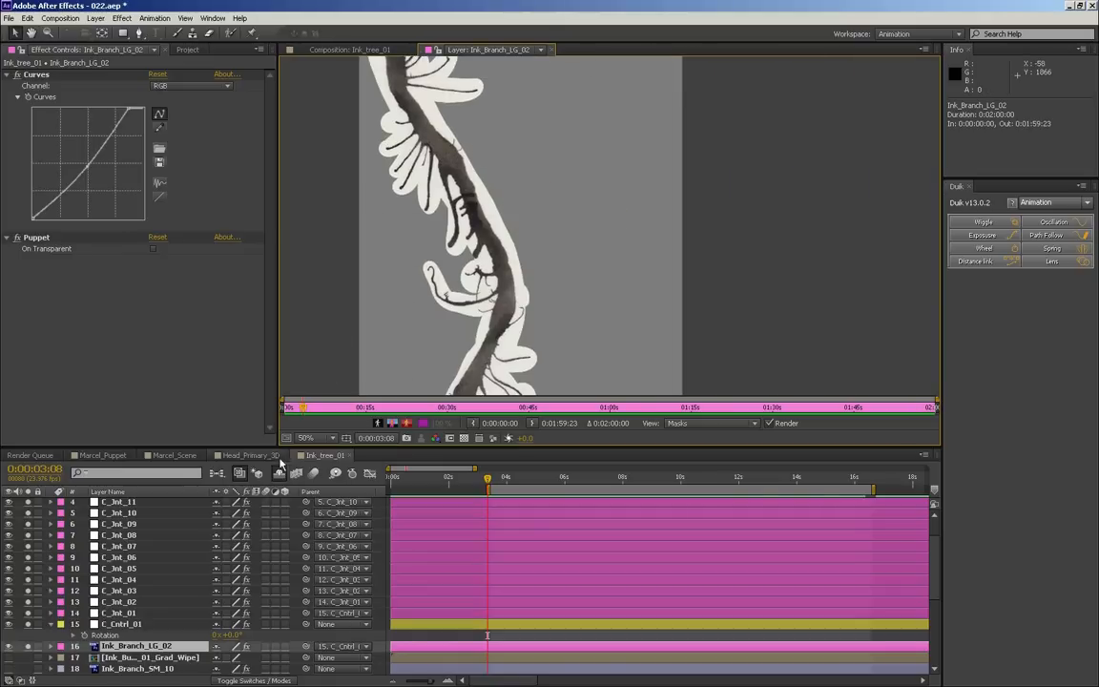
drag(501, 134, 563, 78)
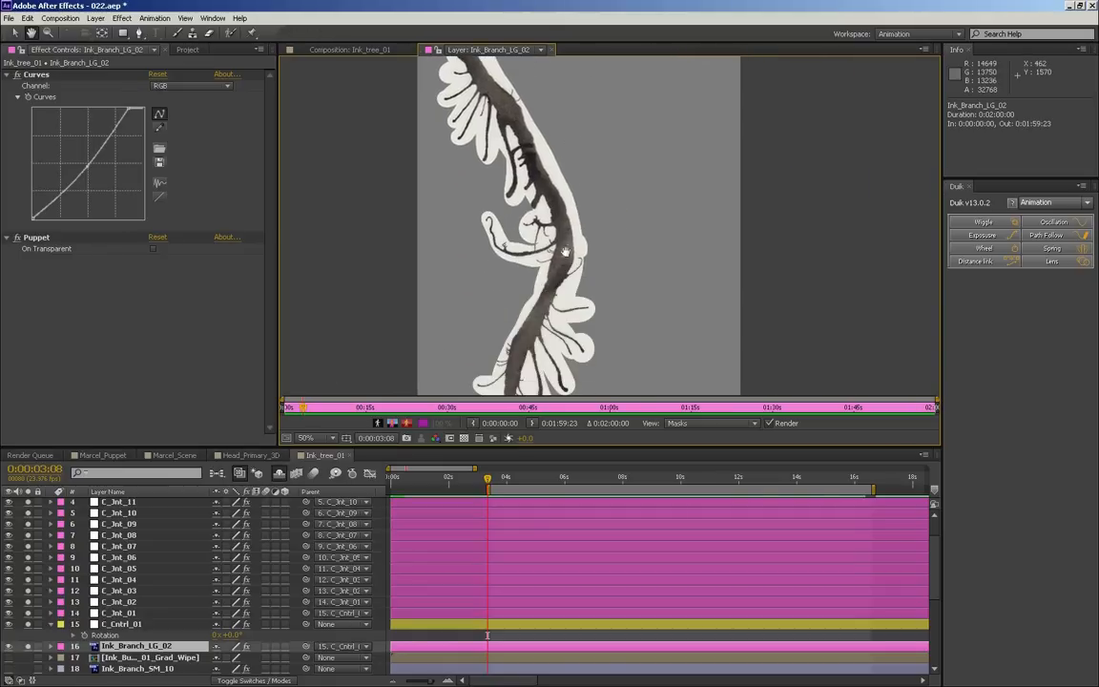
drag(563, 250, 595, 95)
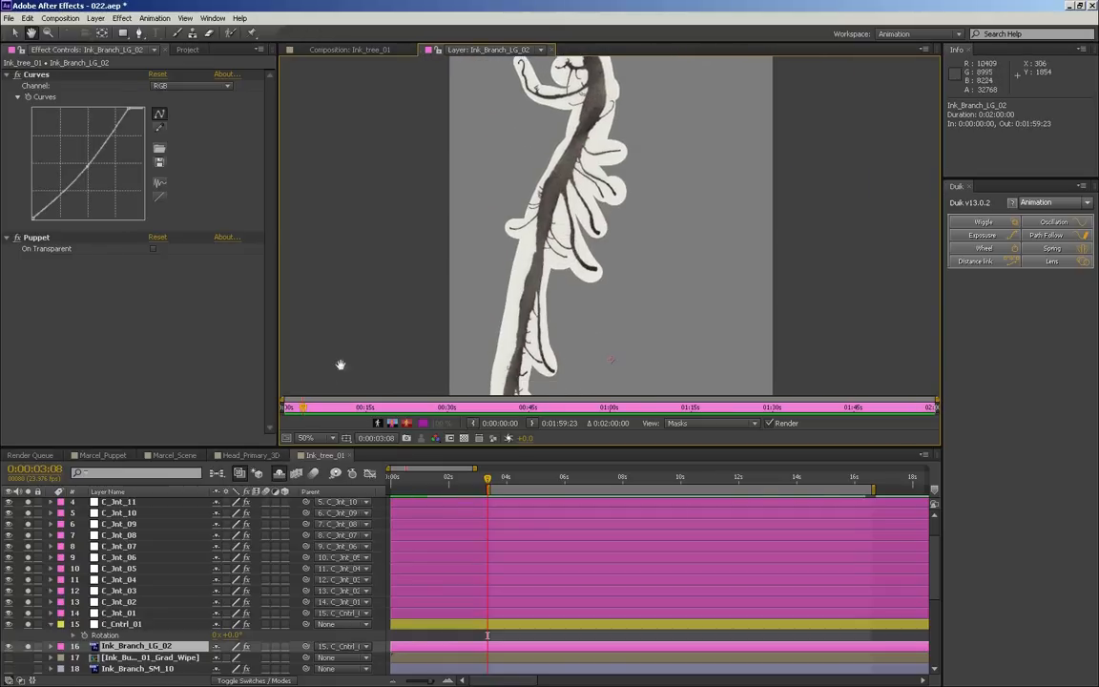
click(551, 51)
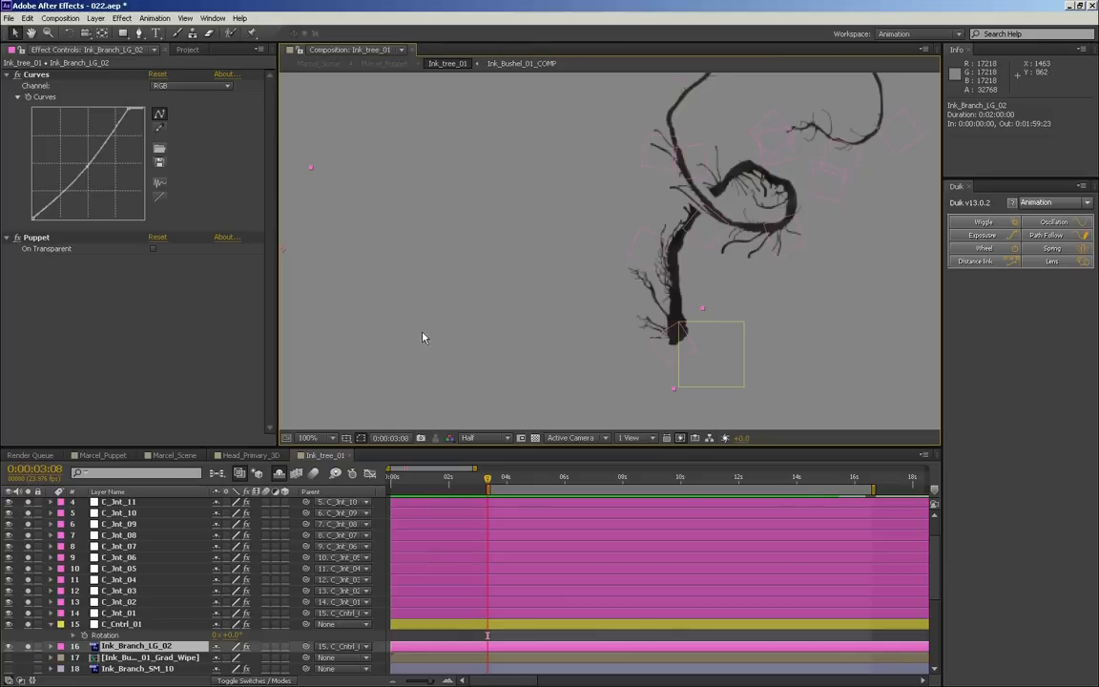
- Set C_Cntrl_01's C_Bend angle to 60° to bend the branch
click(134, 624)
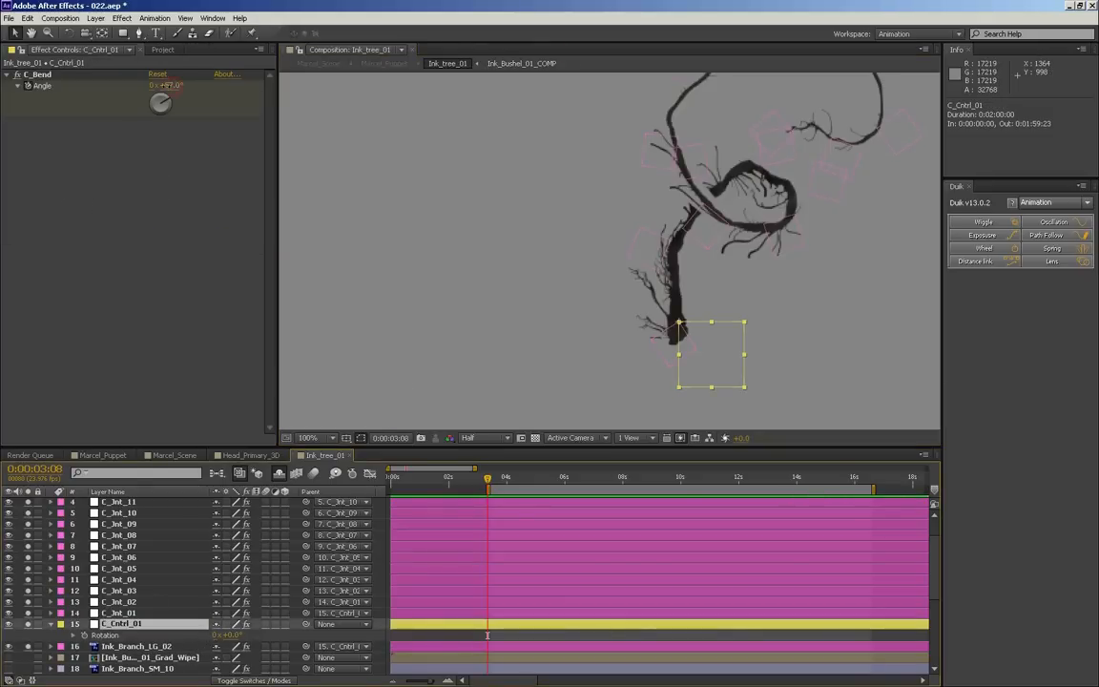
mouse_move(170, 86)
mouse_down()
mouse_move(120, 91)
mouse_move(150, 89)
mouse_up()
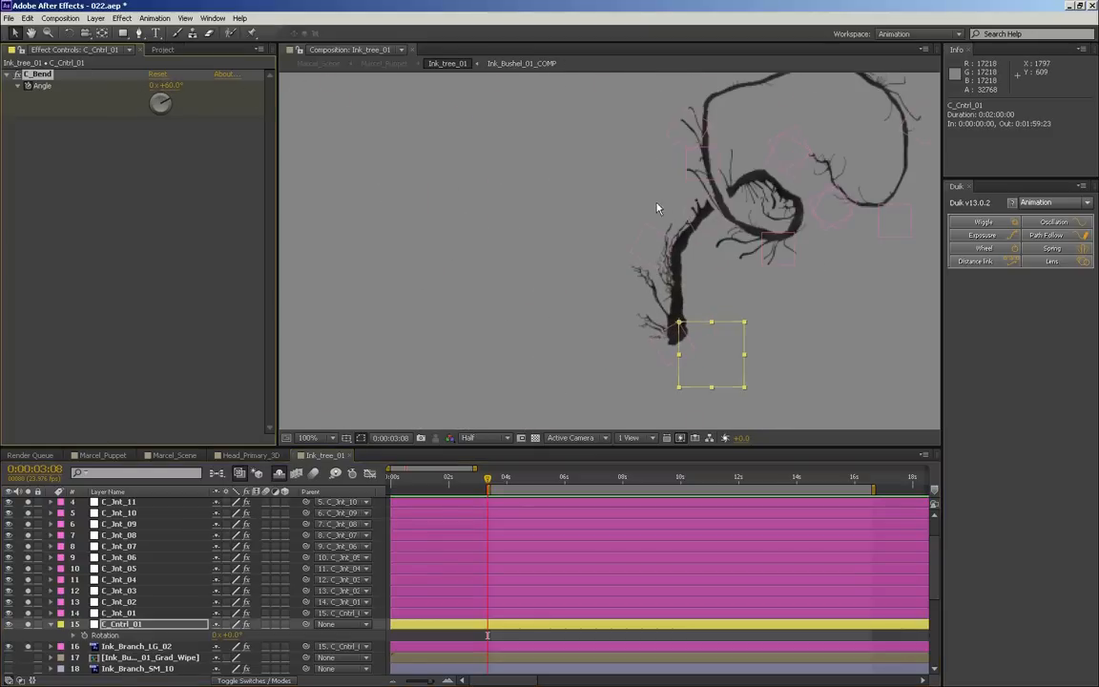
key(comma)
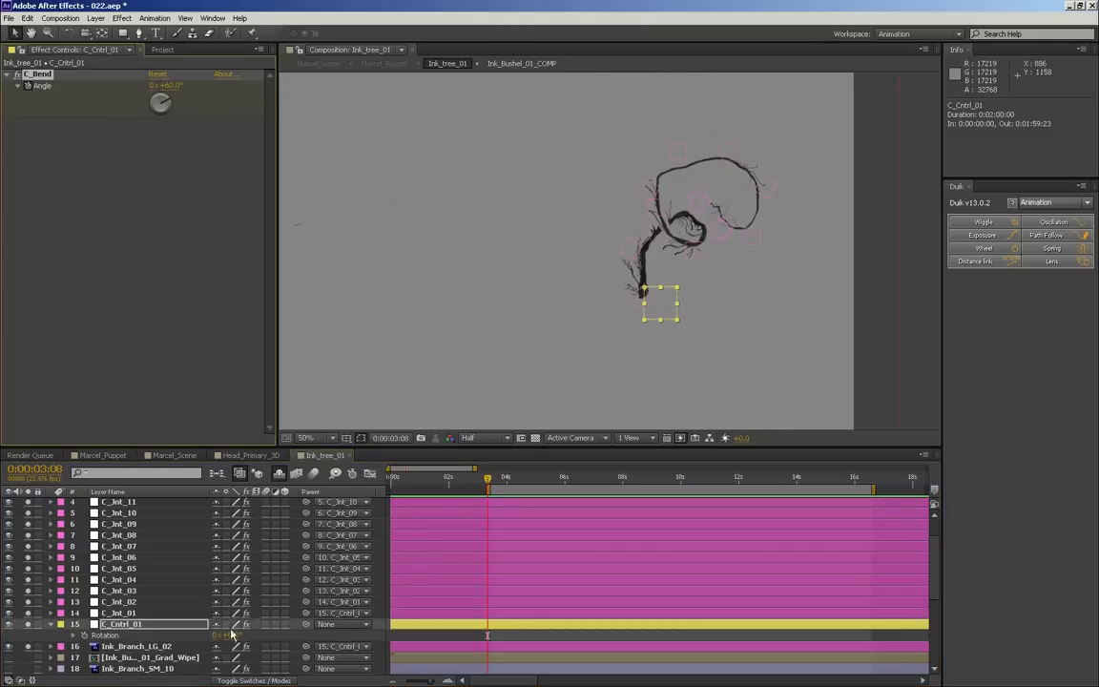
- Lower C_Cntrl_01's C_Bend Angle to 34° and try Bend_Mult changes on C_Jnt_01 and C_Jnt_02, undoing each
mouse_move(164, 90)
mouse_down()
mouse_move(143, 86)
mouse_move(153, 85)
mouse_up()
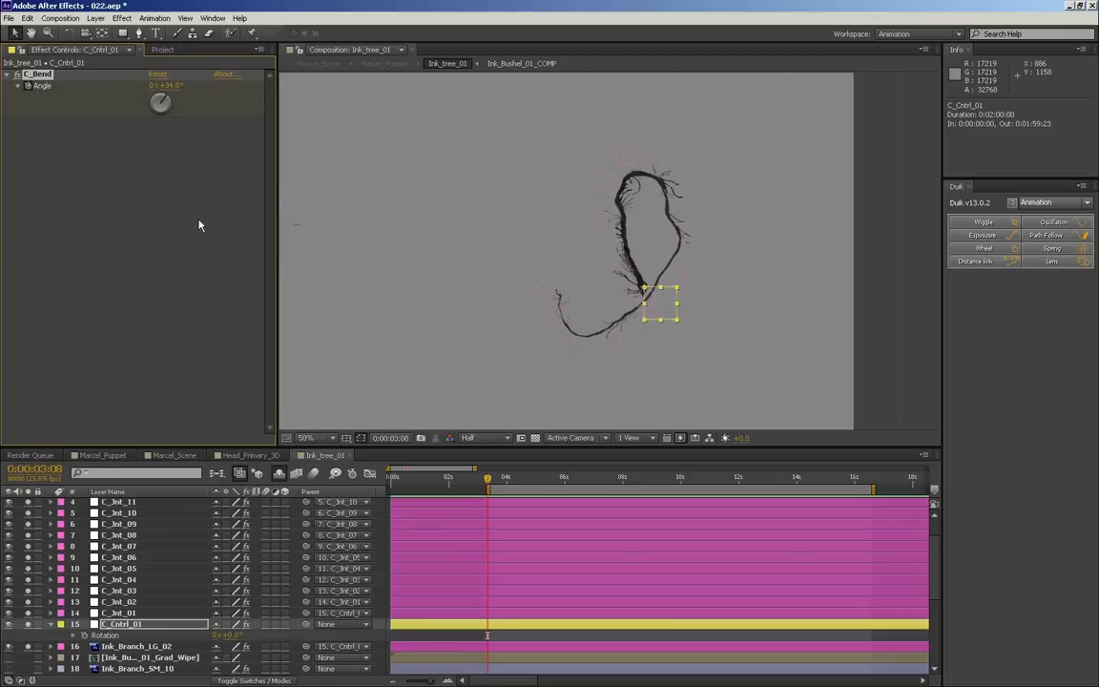
click(120, 612)
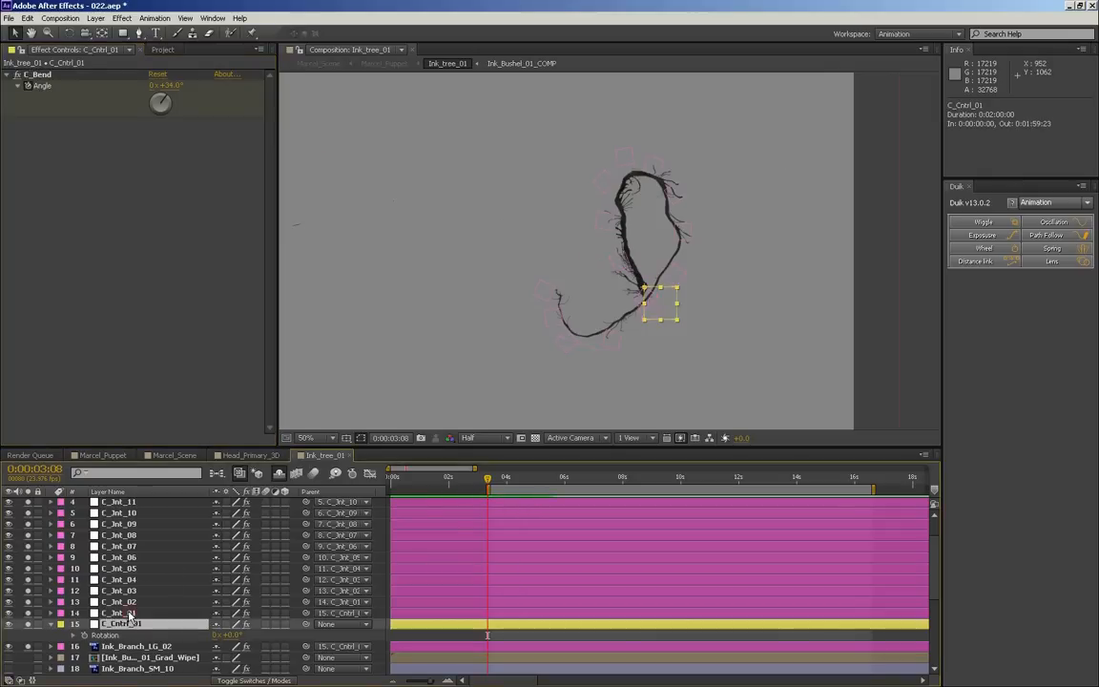
drag(154, 84, 135, 84)
key(ctrl+z)
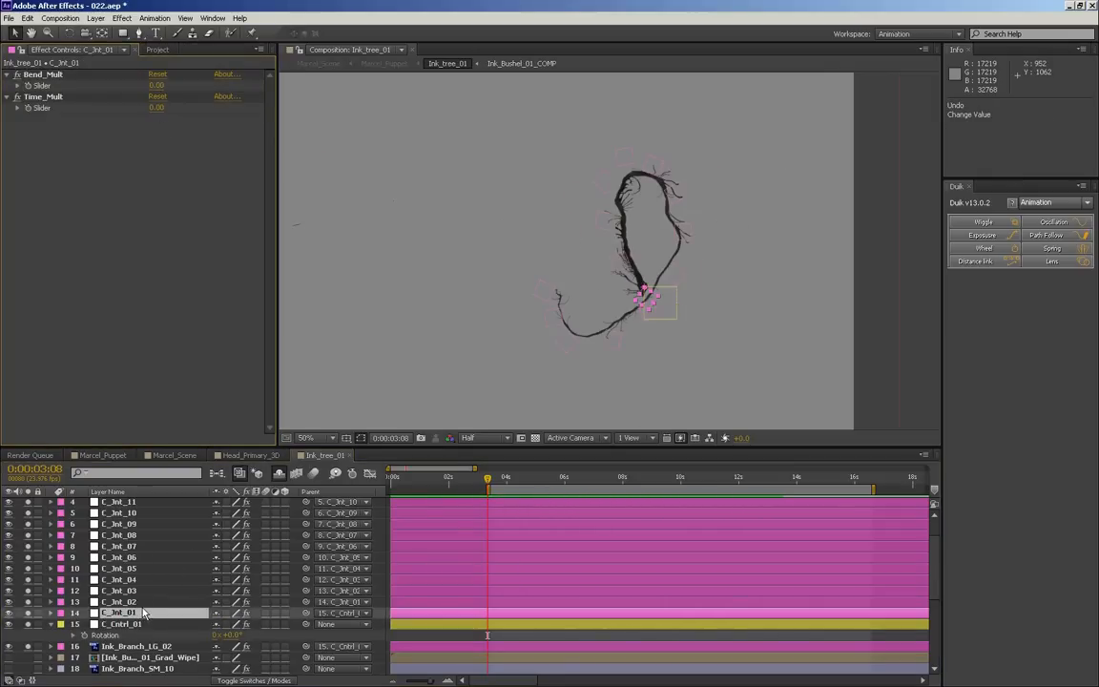
click(141, 601)
mouse_move(157, 85)
mouse_down()
mouse_move(186, 85)
mouse_move(145, 83)
mouse_up()
key(ctrl+z)
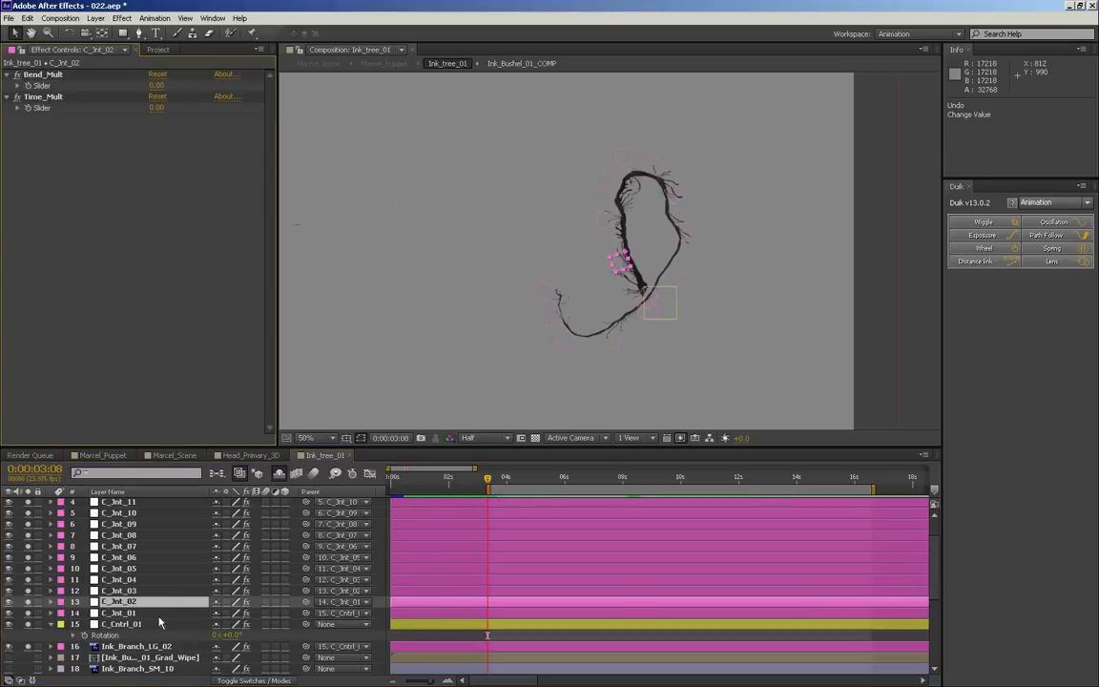
- Try several C_Bend Angle values on C_Cntrl_01 and set the Angle to 60°
click(159, 624)
drag(174, 85, 189, 85)
mouse_move(192, 84)
mouse_down()
mouse_move(153, 85)
mouse_move(177, 87)
mouse_up()
click(177, 87)
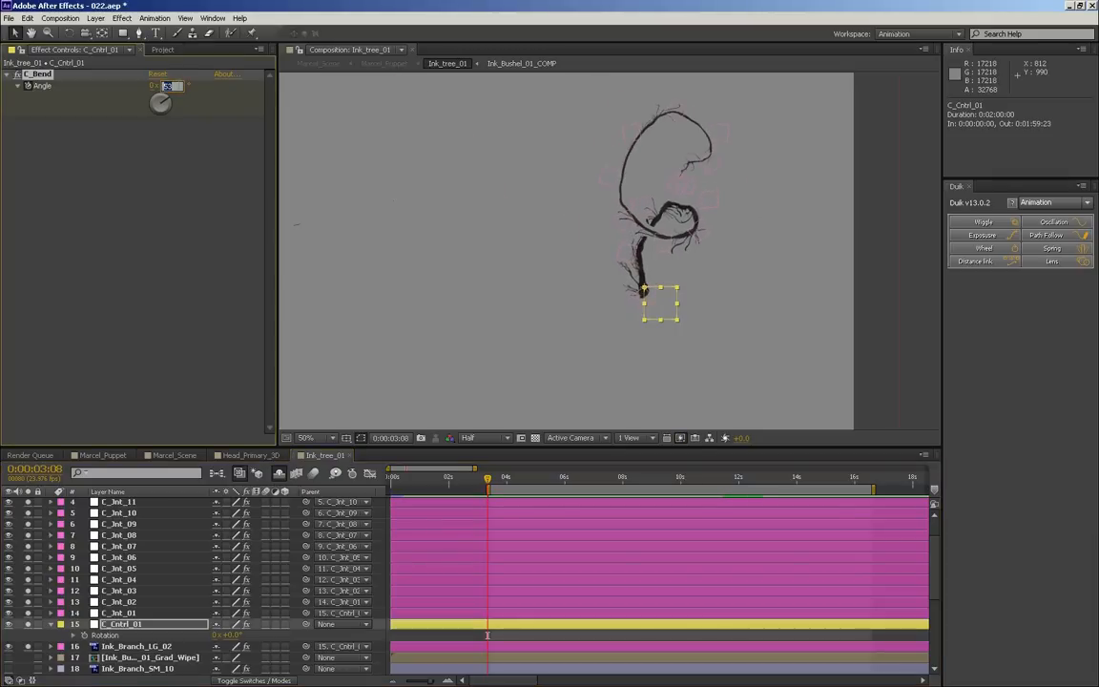
text(60)
key(Return)
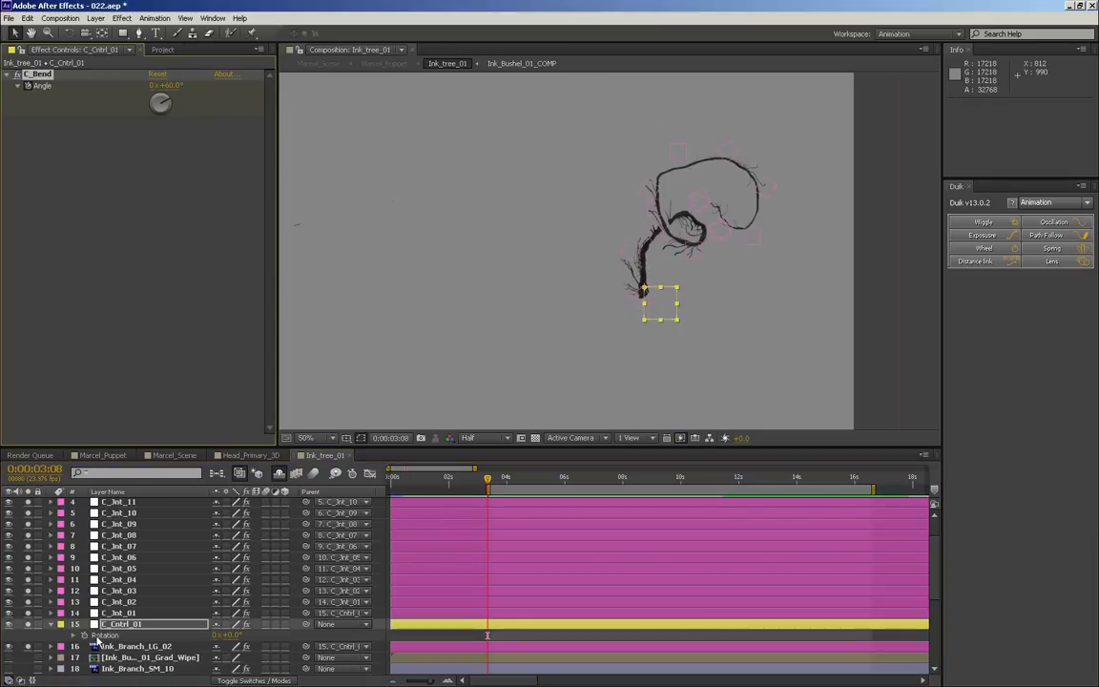
- Reveal C_Cntrl_01's keyframes, move the C_Bend Angle keyframe to 0:00:03:00 and start the work area there
key(u)
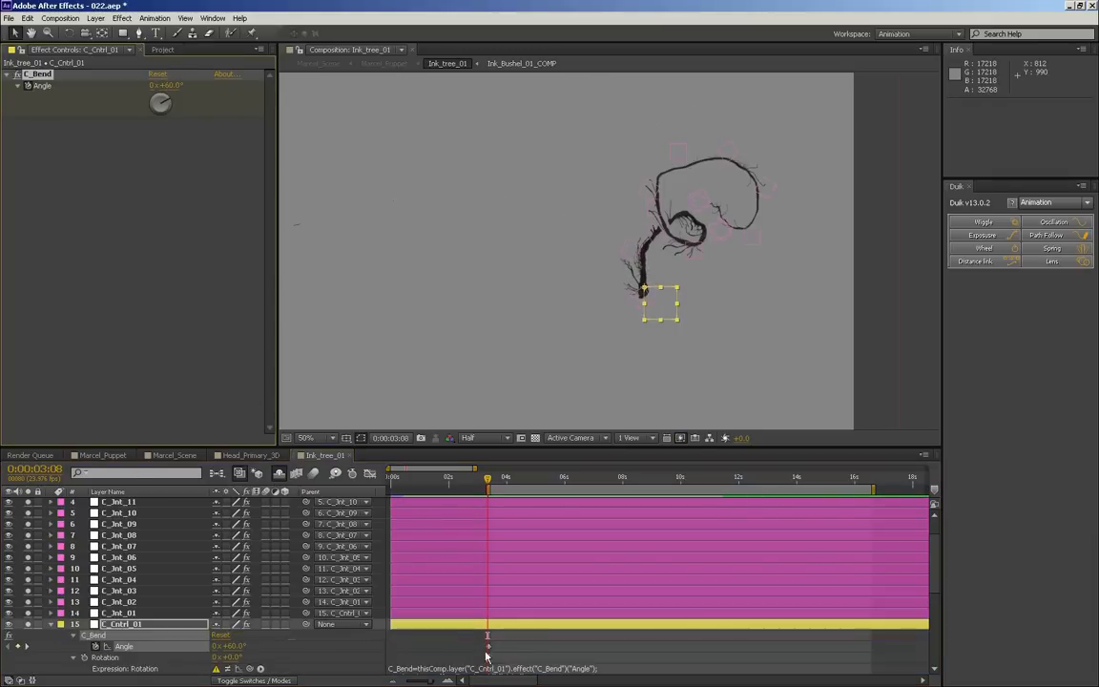
key(;)
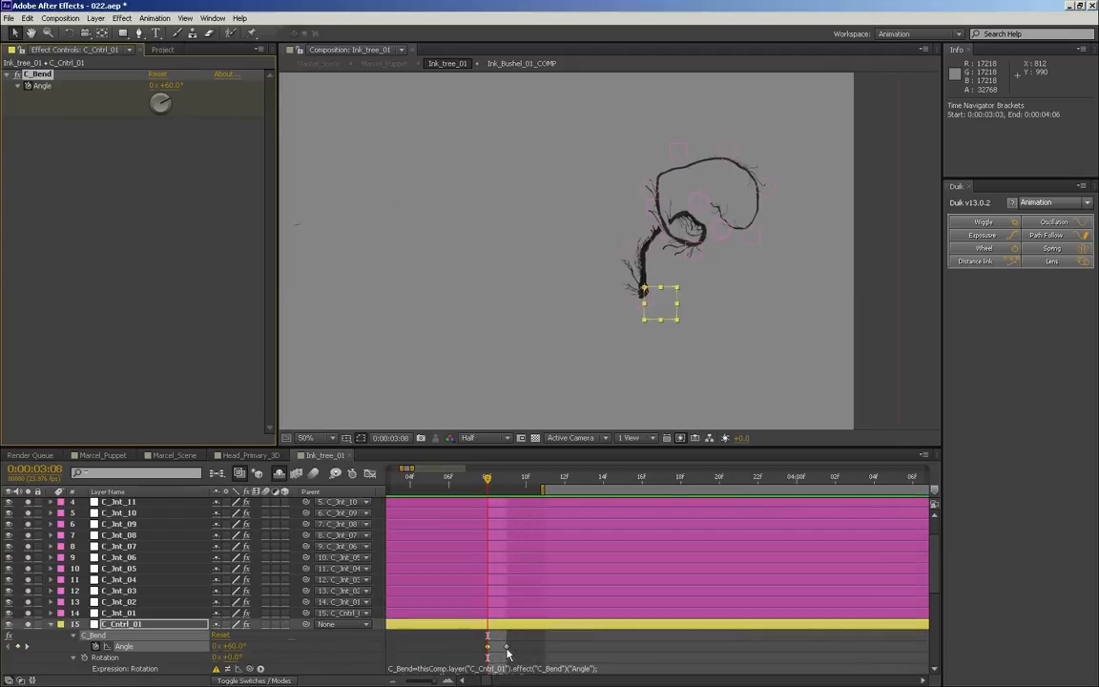
drag(526, 490, 420, 488)
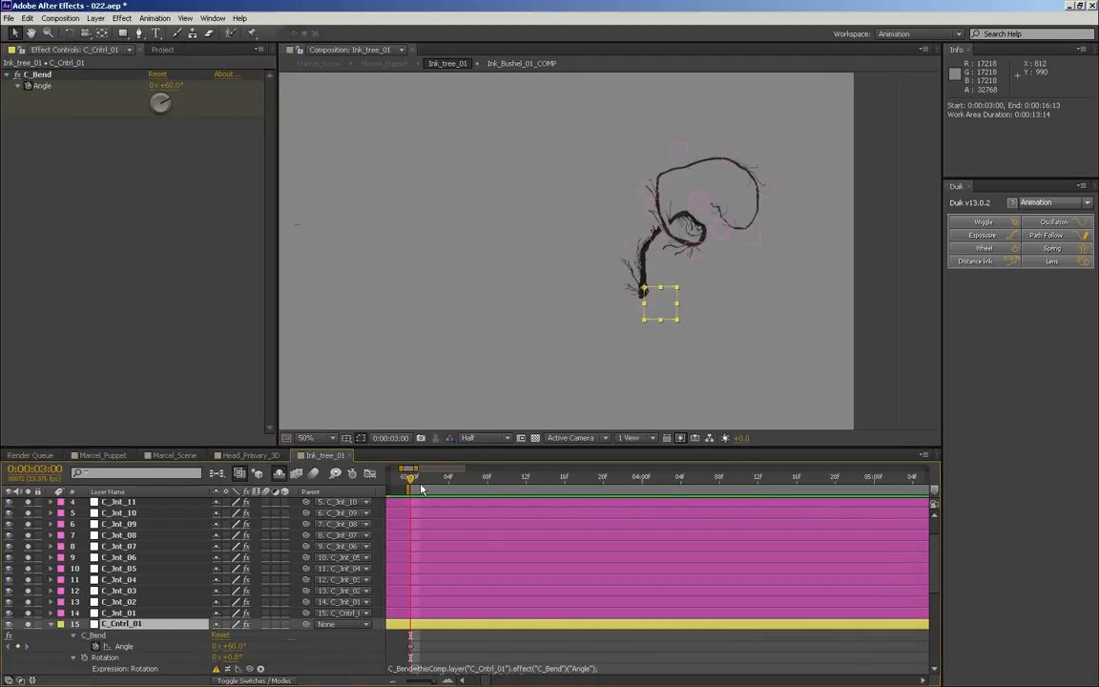
- Add a C_Bend Angle keyframe on C_Cntrl_01 at 0:00:04:00 and set its value to 0°
click(672, 476)
key(minus)
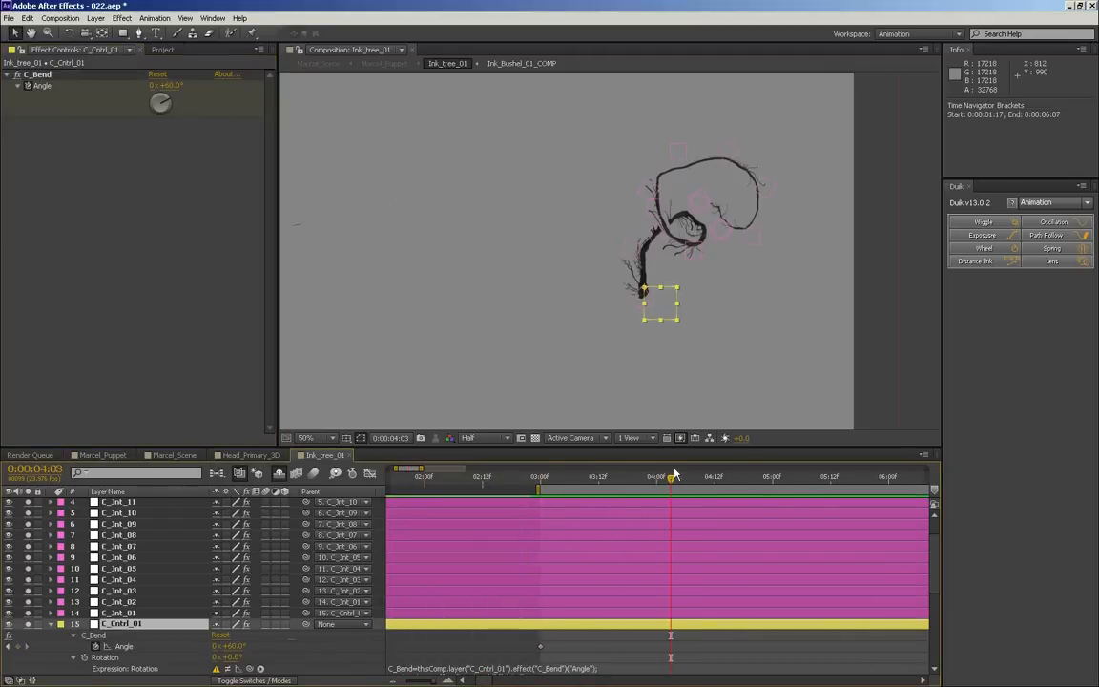
drag(697, 478, 653, 494)
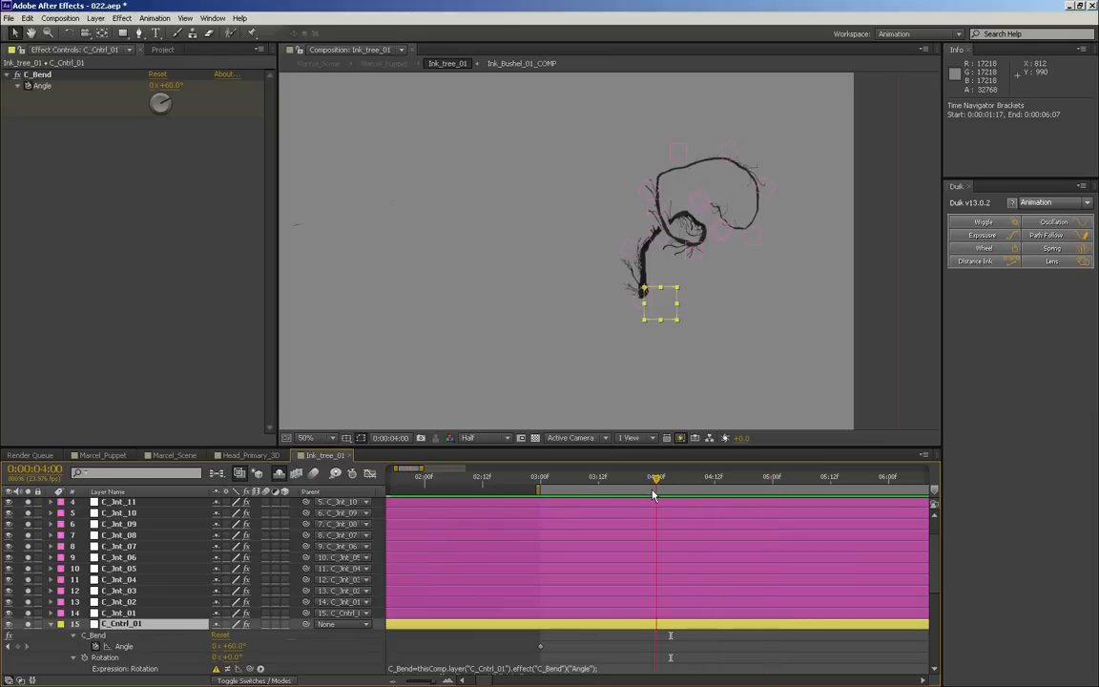
click(16, 647)
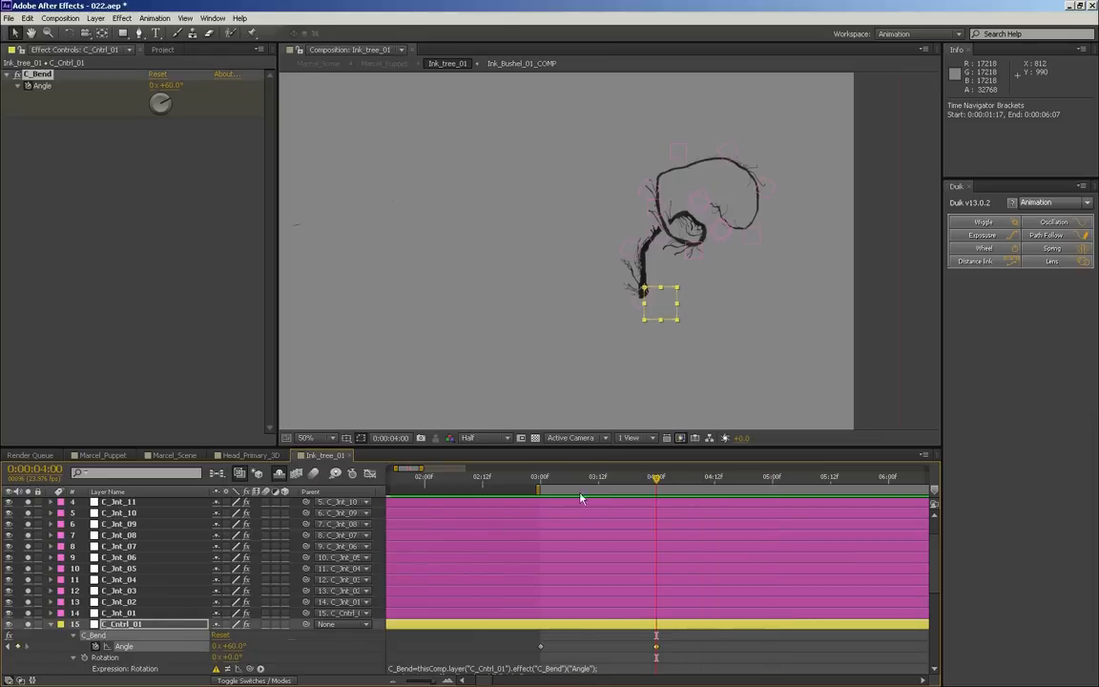
drag(563, 485, 631, 479)
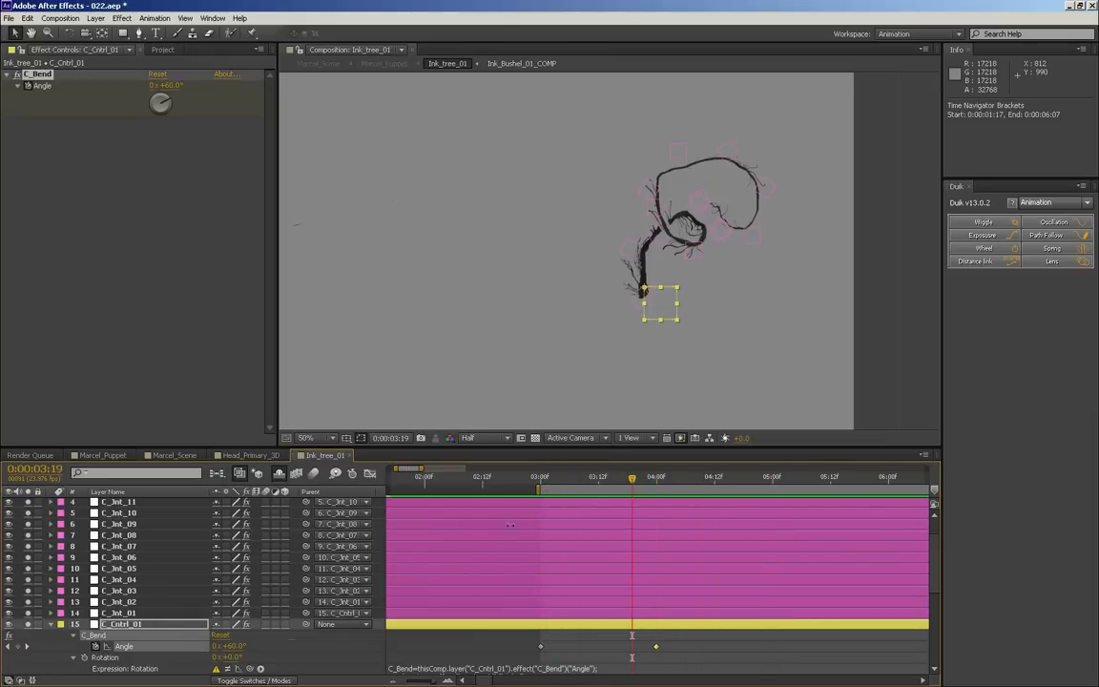
click(28, 647)
click(242, 645)
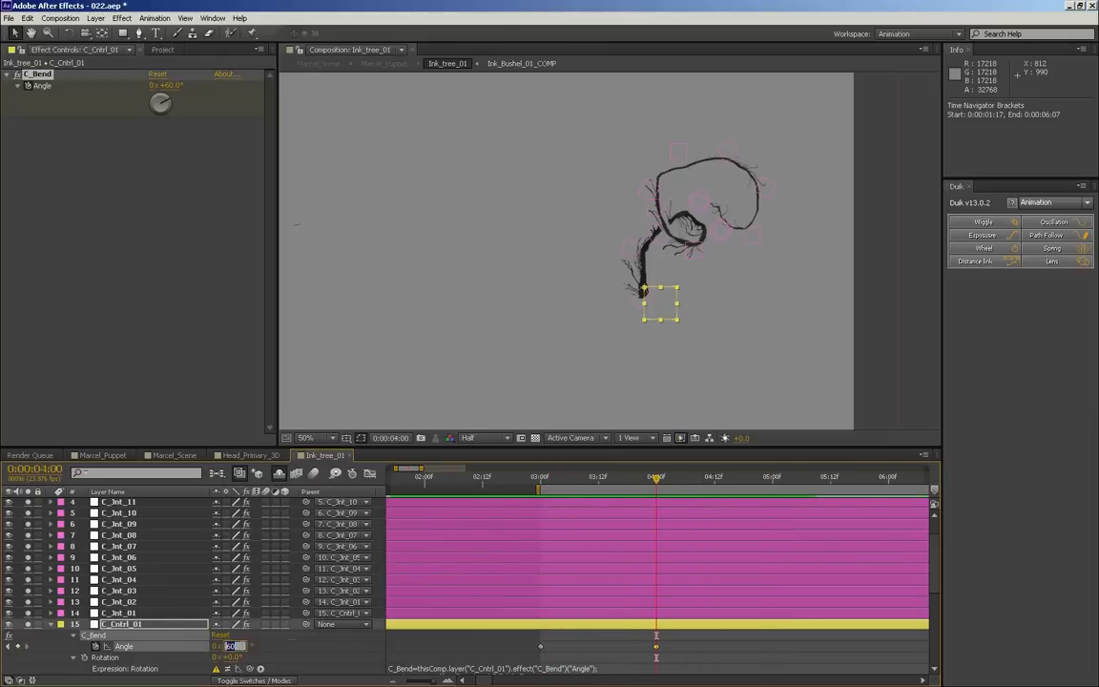
text(0)
key(Return)
- Lower the composition preview resolution to Quarter and scrub through the branch's unbending, stopping at 0:00:03:11
drag(577, 477, 651, 476)
click(476, 438)
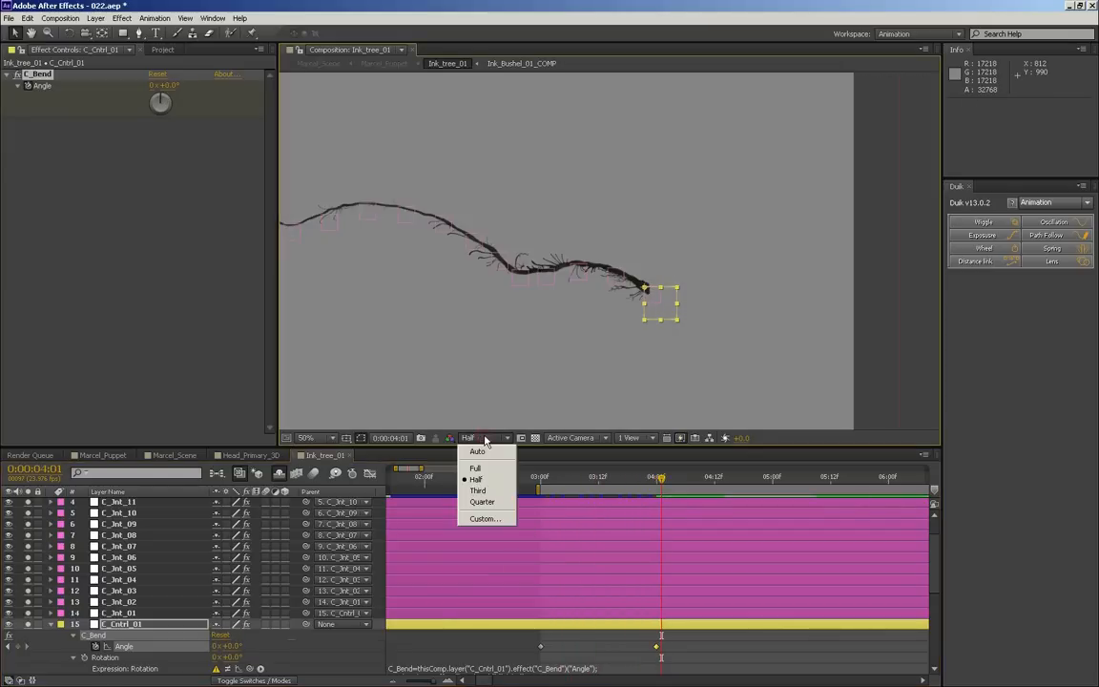
click(487, 504)
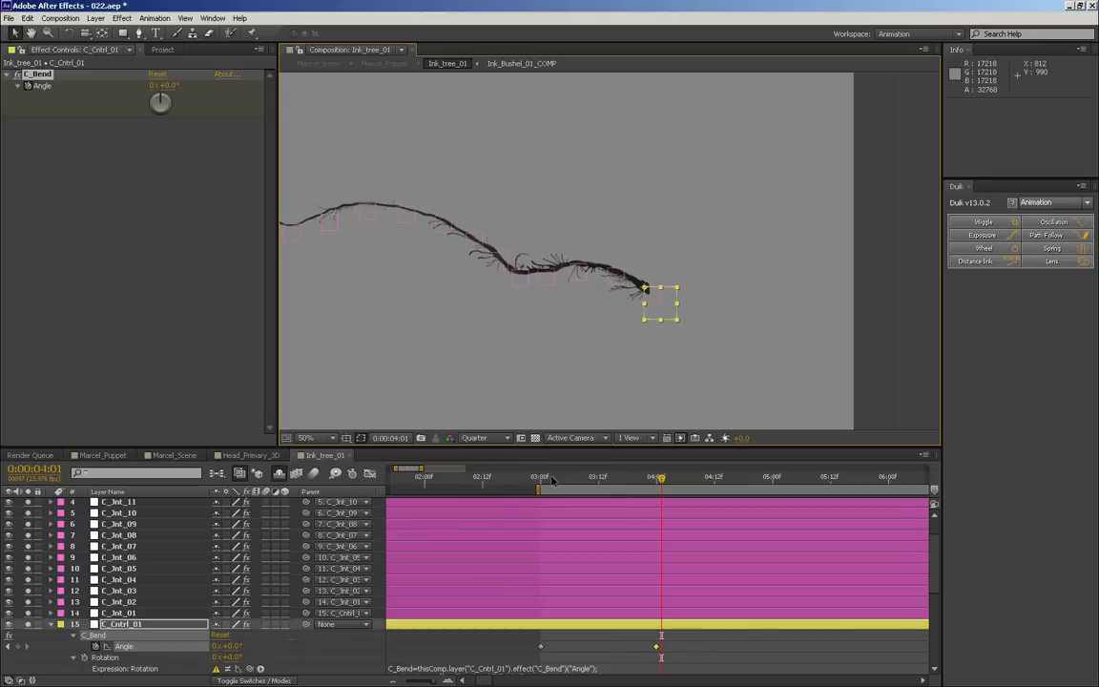
drag(551, 481, 599, 478)
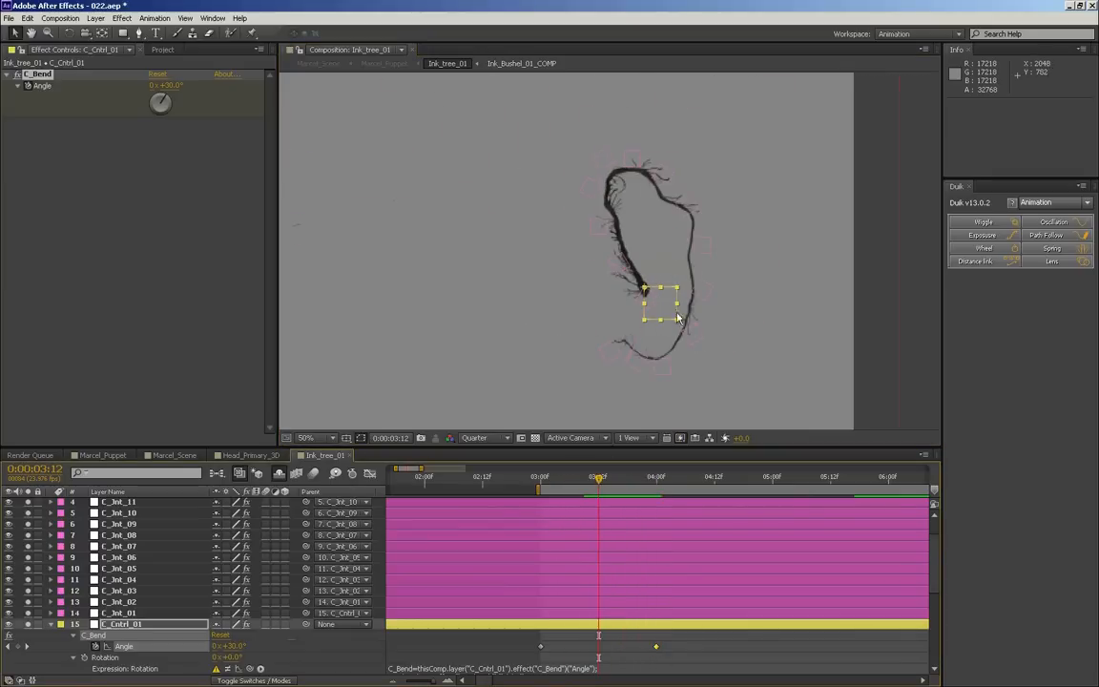
mouse_move(599, 478)
mouse_down()
mouse_move(614, 481)
mouse_move(593, 481)
mouse_up()
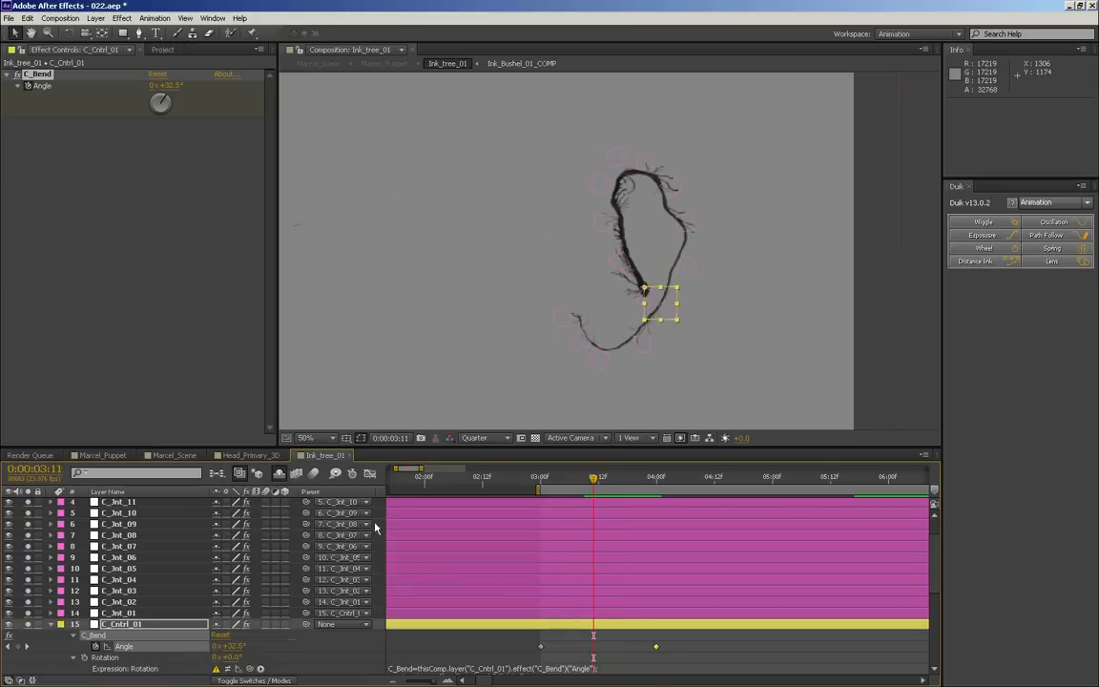
- Set the Bend_Mult slider to about 0.66 on C_Jnt_08 and 1.69 on C_Jnt_09
click(641, 346)
click(684, 223)
drag(157, 85, 191, 74)
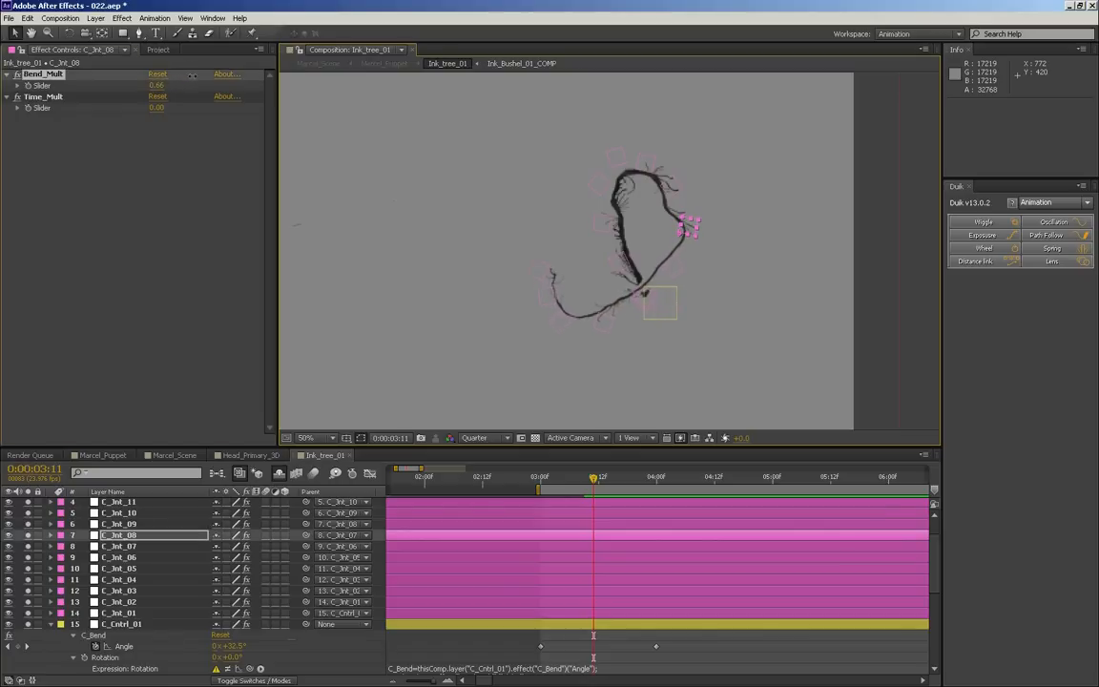
click(673, 268)
drag(158, 86, 272, 90)
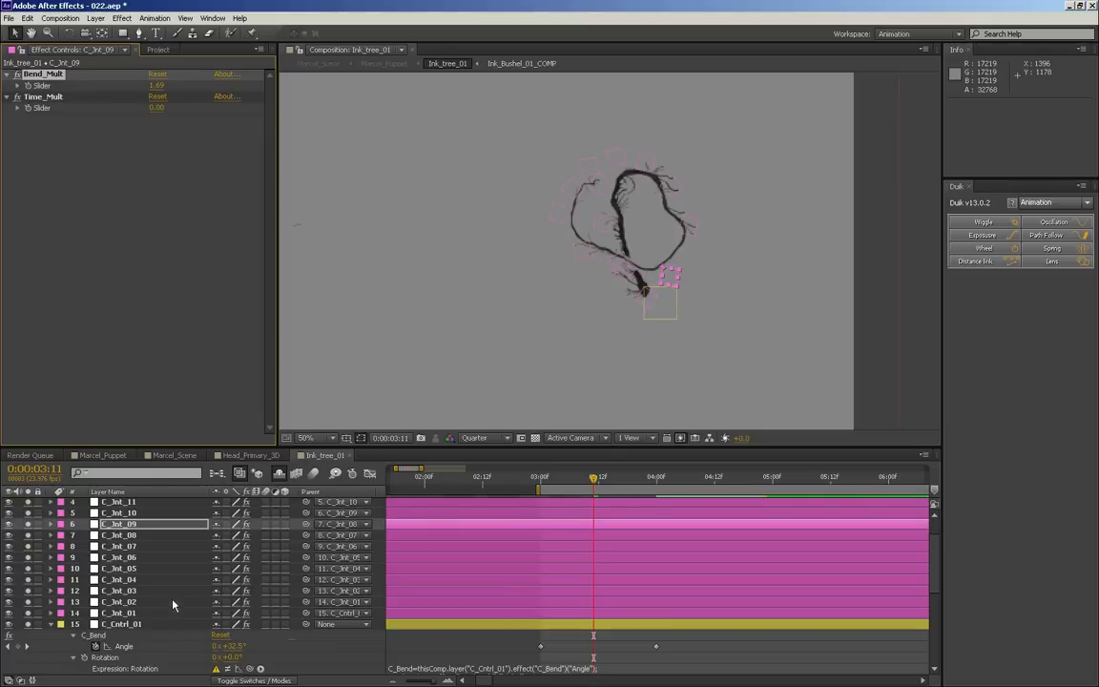
- Set Bend_Mult to 0.99 on C_Jnt_11 and raise it beyond 1.47 on C_Jnt_10
key(ctrl+Up)
drag(162, 85, 262, 102)
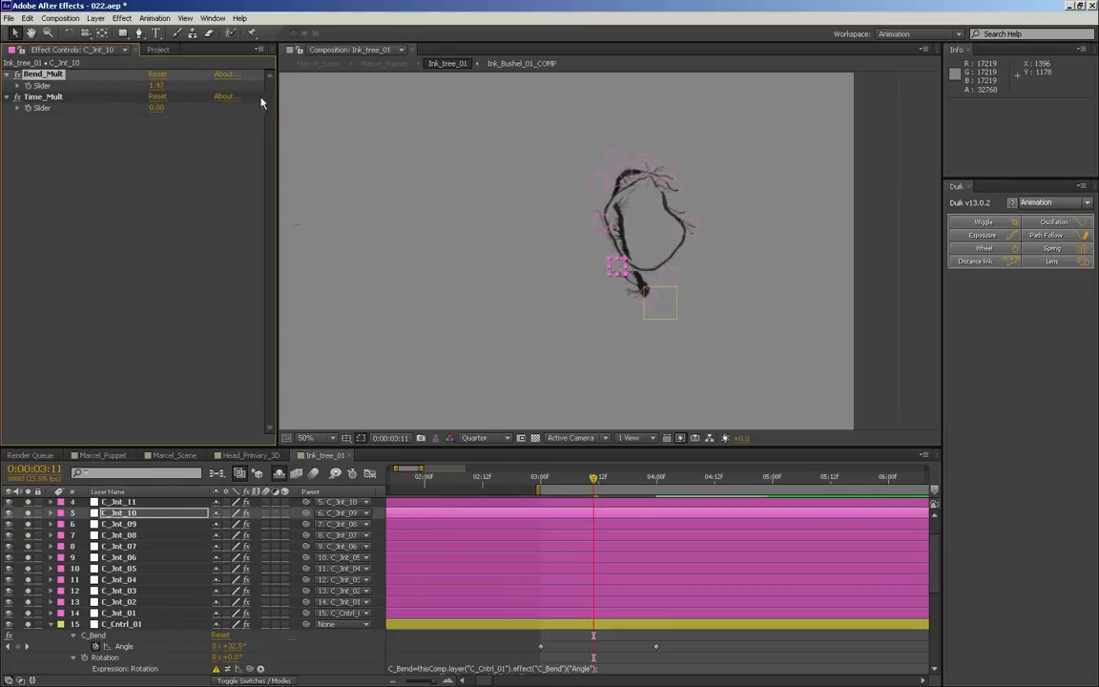
key(ctrl+Up)
drag(157, 90, 227, 94)
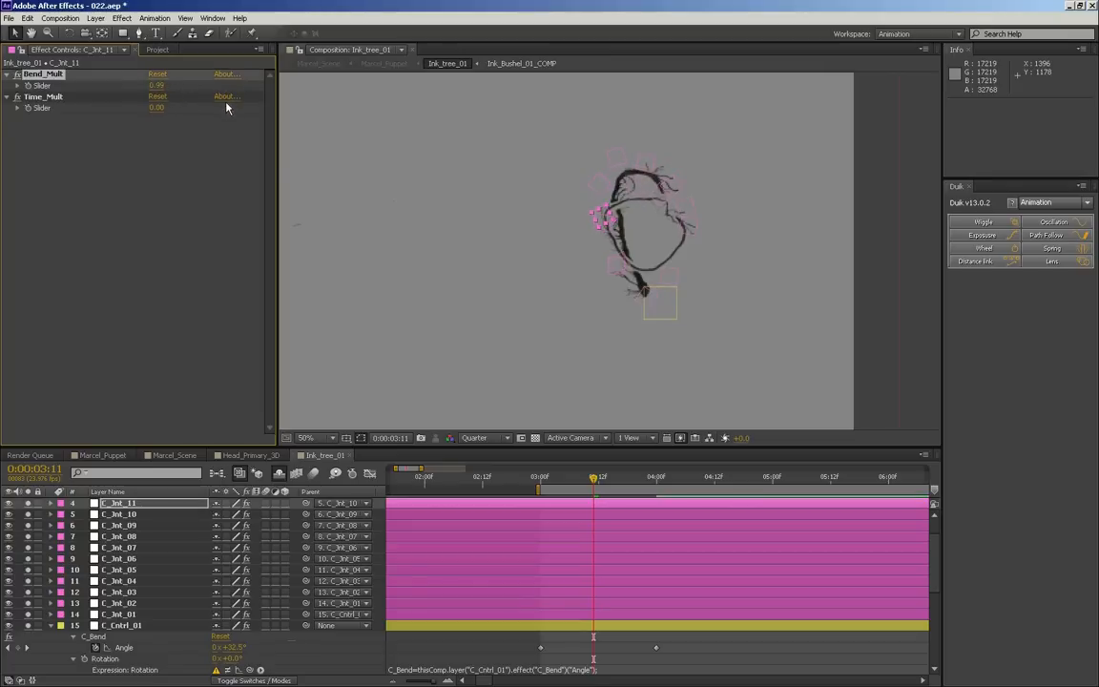
key(ctrl+Down)
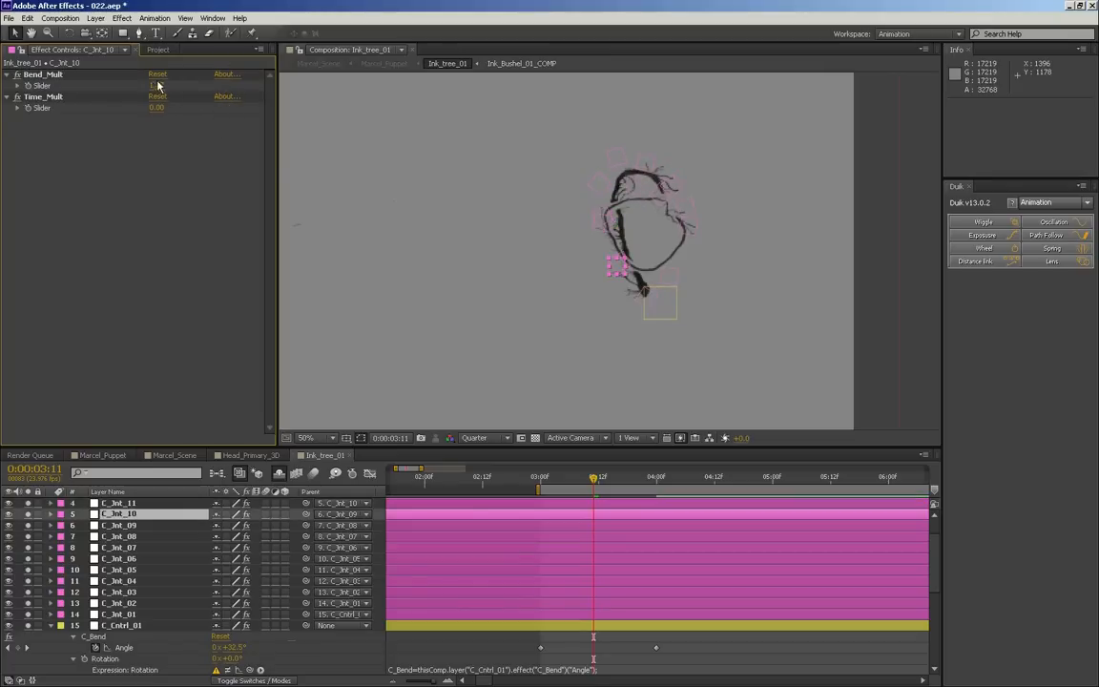
drag(157, 86, 195, 68)
- Try a Bend_Mult value of about 1.50 on C_Jnt_12 and undo it
key(ctrl+Up)
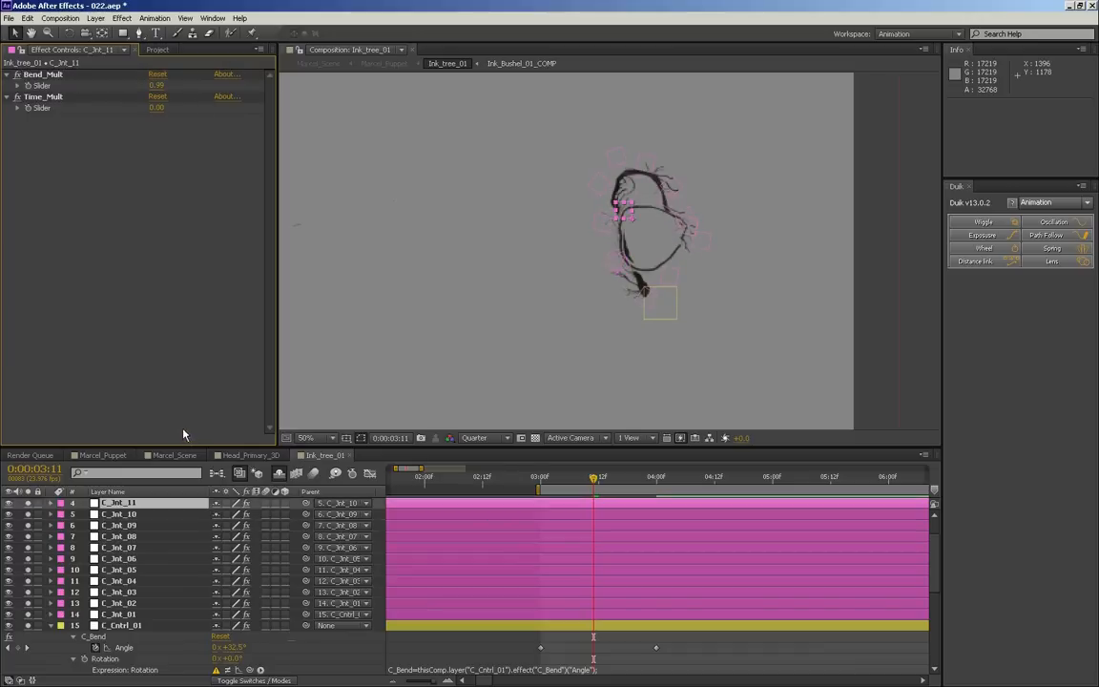
key(ctrl+Up)
drag(158, 88, 171, 85)
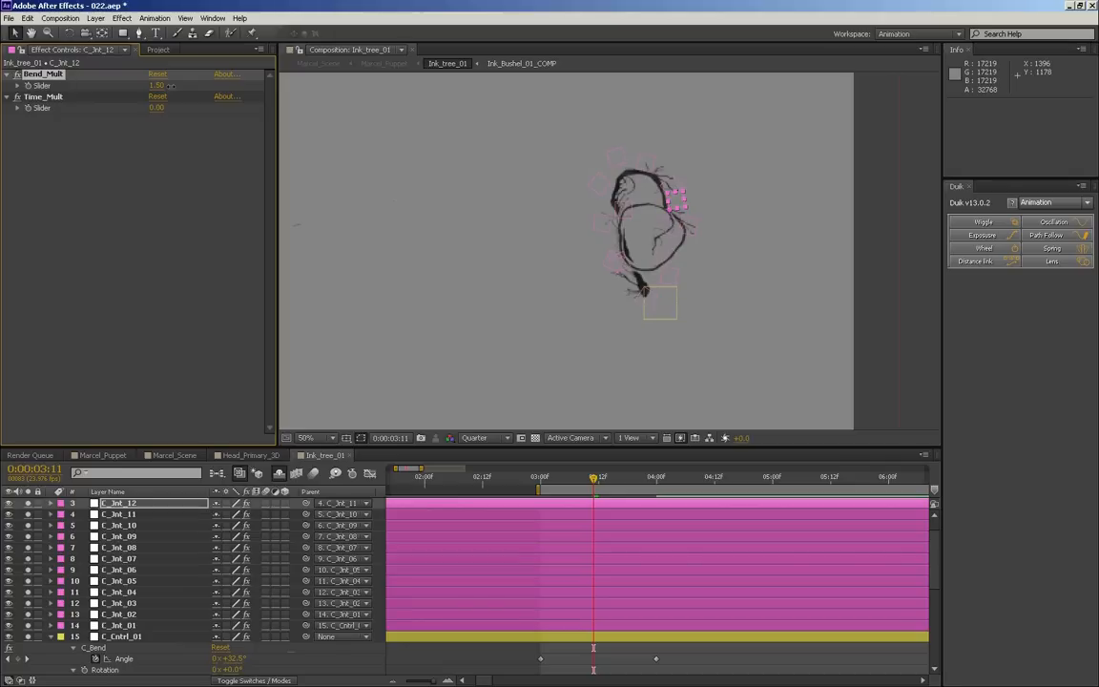
key(ctrl+z)
- Increase Bend_Mult to 1.89 on C_Jnt_11 and set it to 1.34 on C_Jnt_12
key(ctrl+Down)
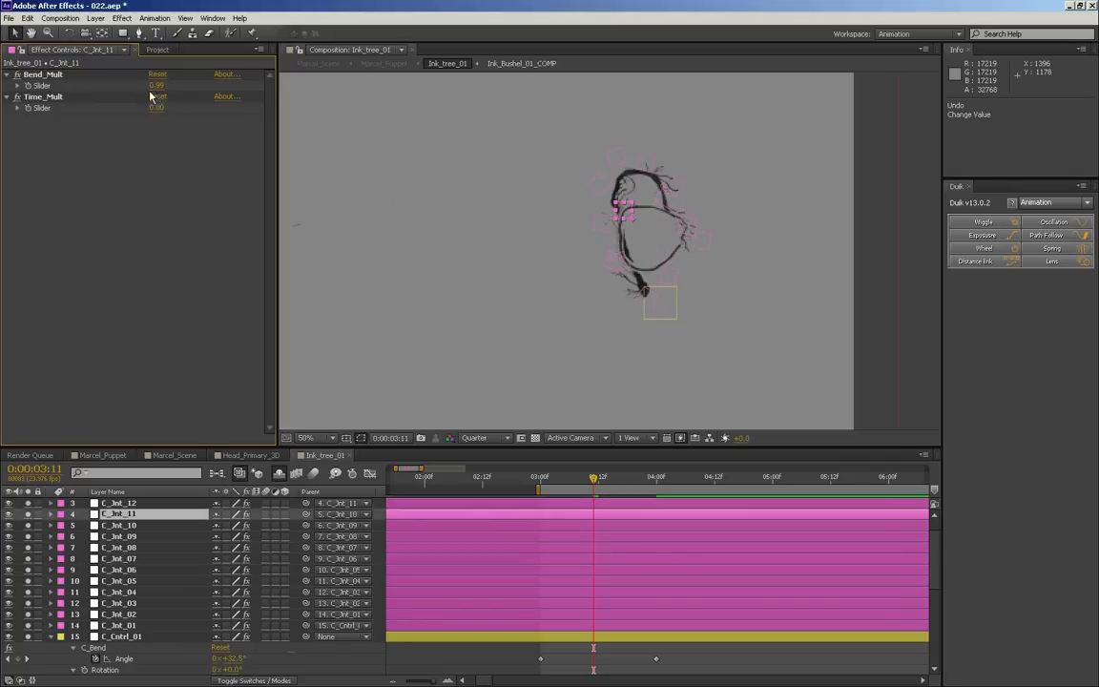
drag(159, 92, 210, 87)
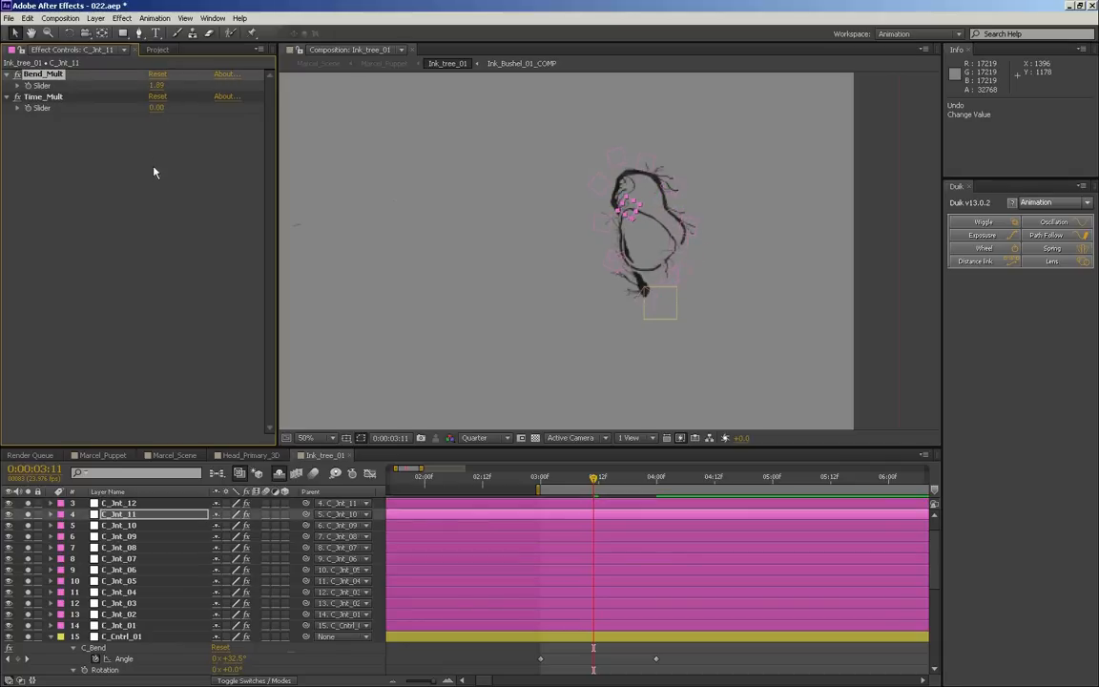
key(ctrl+Up)
click(158, 87)
drag(157, 85, 247, 87)
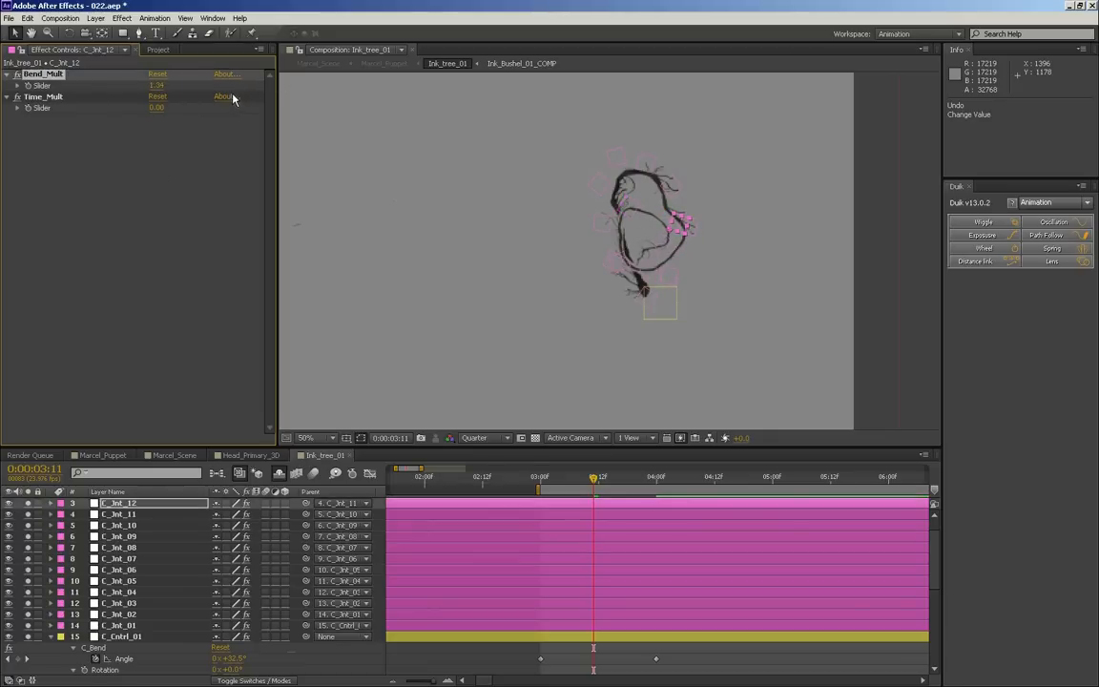
- Set Bend_Mult to about 2.97 on C_Jnt_13 and lock the C_Jnt_14 layer
key(ctrl+Up)
drag(157, 88, 341, 72)
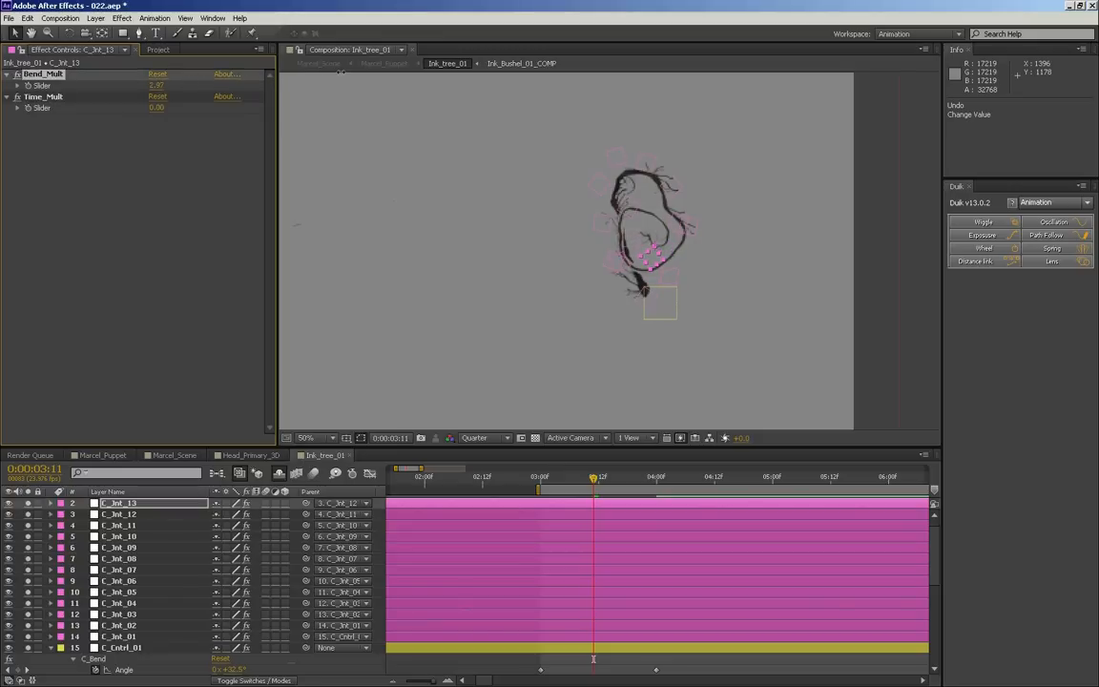
key(ctrl+Up)
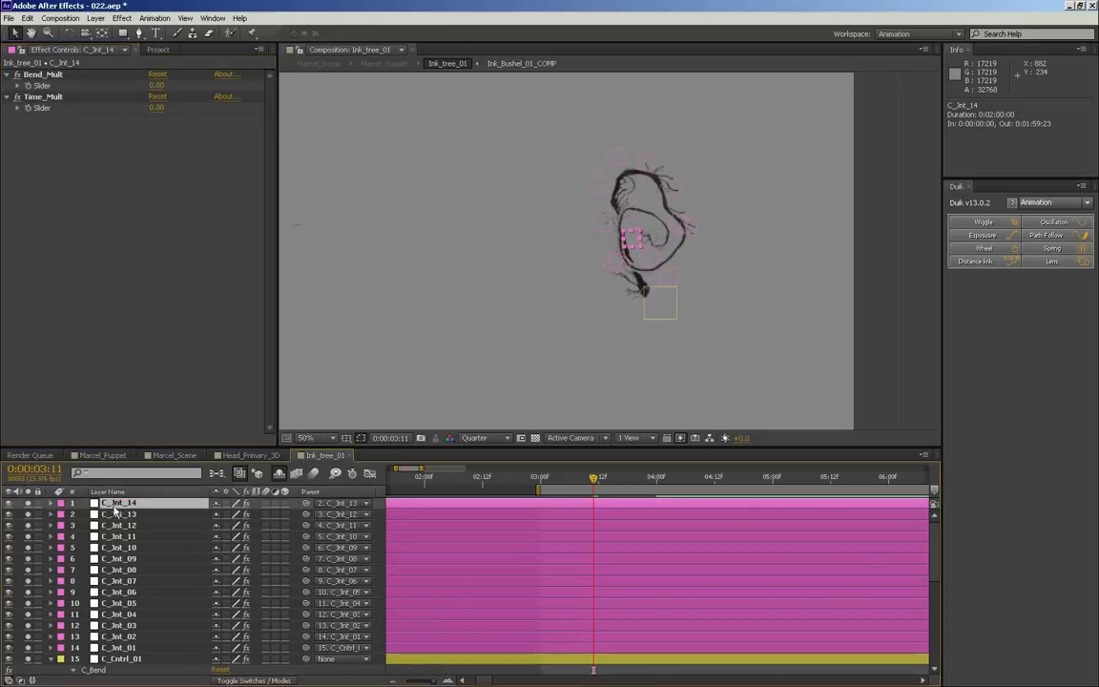
click(38, 503)
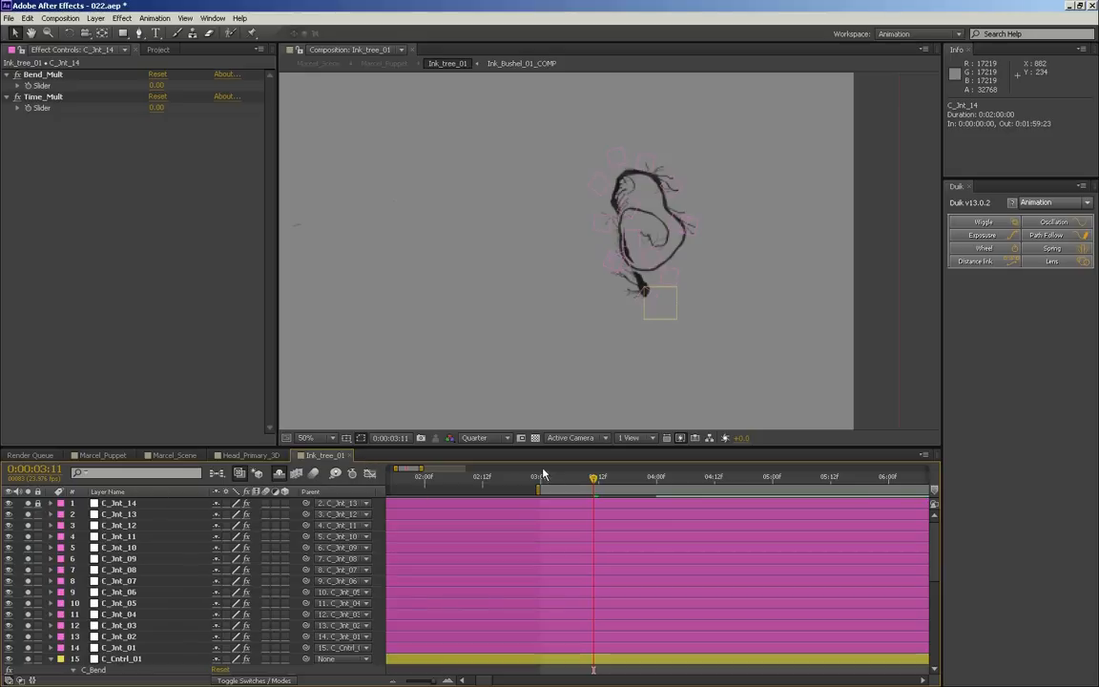
- At 0:00:03:07, set Bend_Mult to about 1.30 on C_Jnt_07 and 1.46 on C_Jnt_08
mouse_move(593, 483)
mouse_down()
mouse_move(537, 474)
mouse_move(554, 456)
mouse_move(736, 459)
mouse_move(574, 446)
mouse_up()
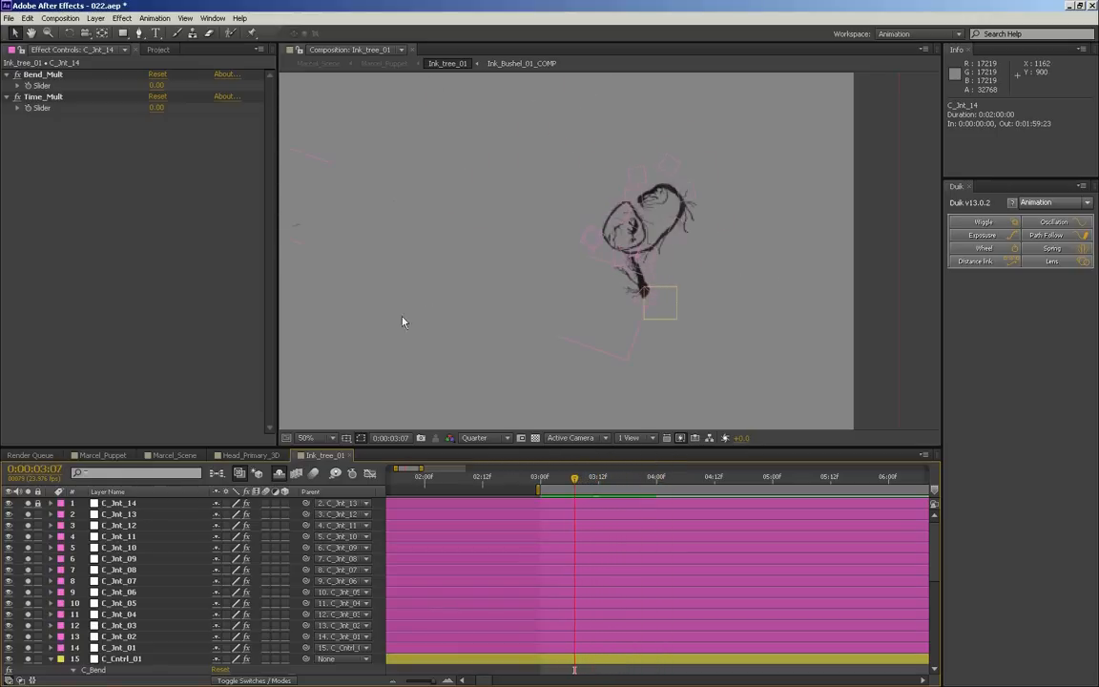
click(677, 231)
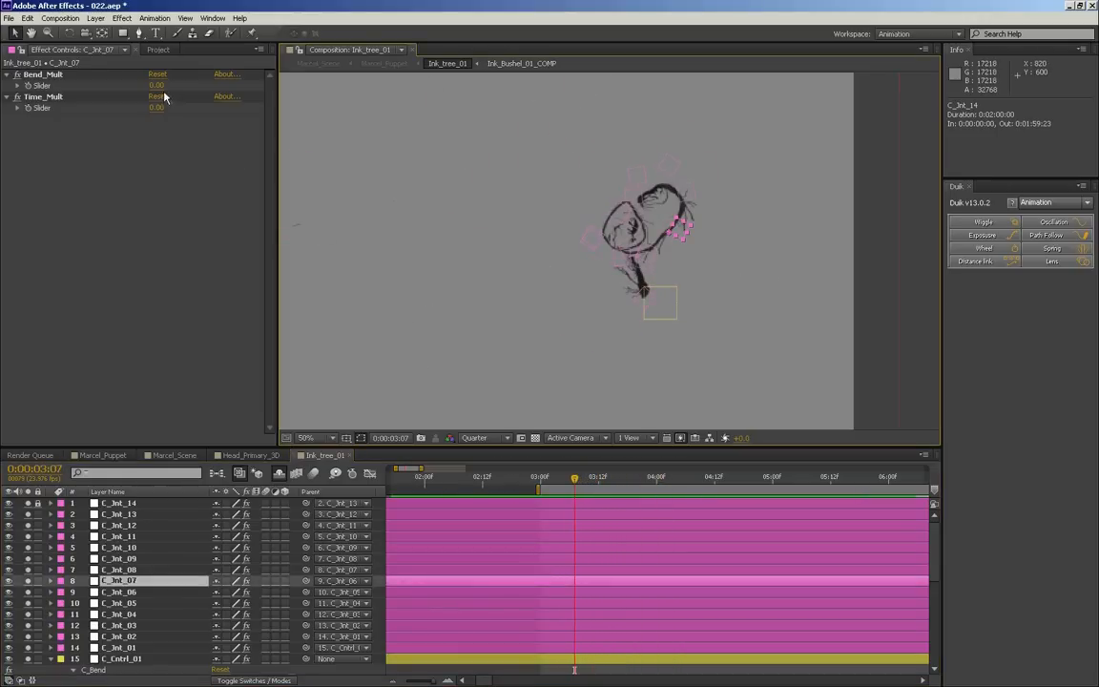
mouse_move(156, 86)
mouse_down()
mouse_move(273, 87)
mouse_move(245, 87)
mouse_up()
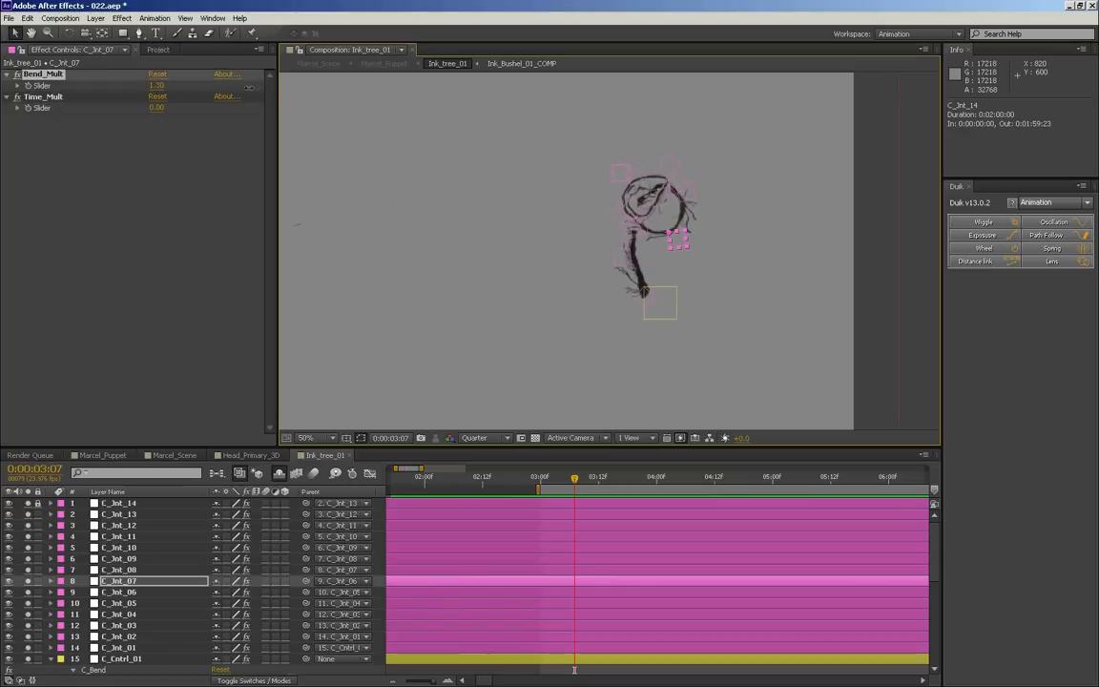
click(119, 570)
mouse_move(162, 86)
mouse_down()
mouse_move(229, 92)
mouse_move(244, 112)
mouse_up()
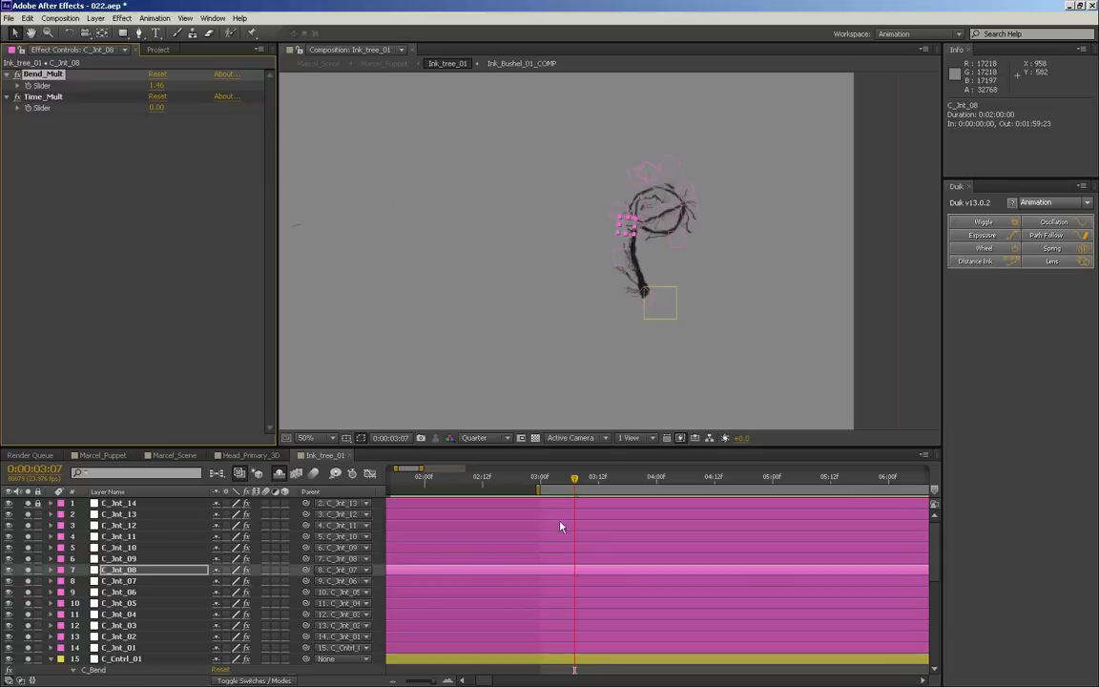
- At 0:00:03:04, set Bend_Mult to 1.18 on C_Jnt_02 and scrub through the branch's uncurling
mouse_move(574, 477)
mouse_down()
mouse_move(548, 477)
mouse_move(667, 460)
mouse_move(561, 453)
mouse_up()
click(626, 258)
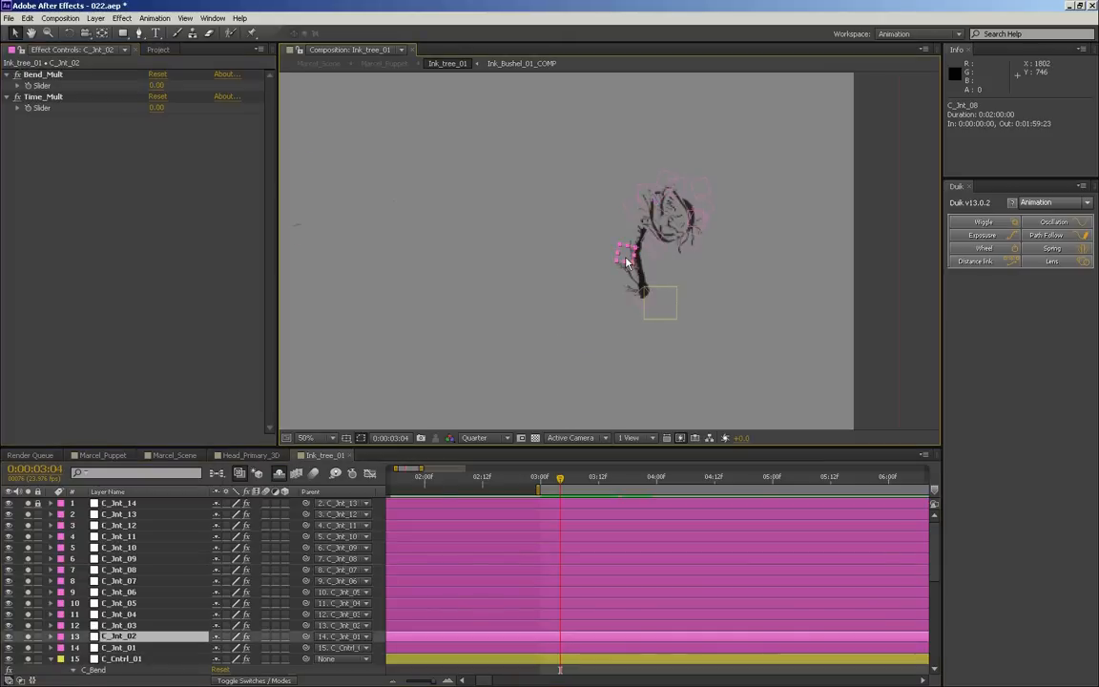
drag(157, 84, 243, 96)
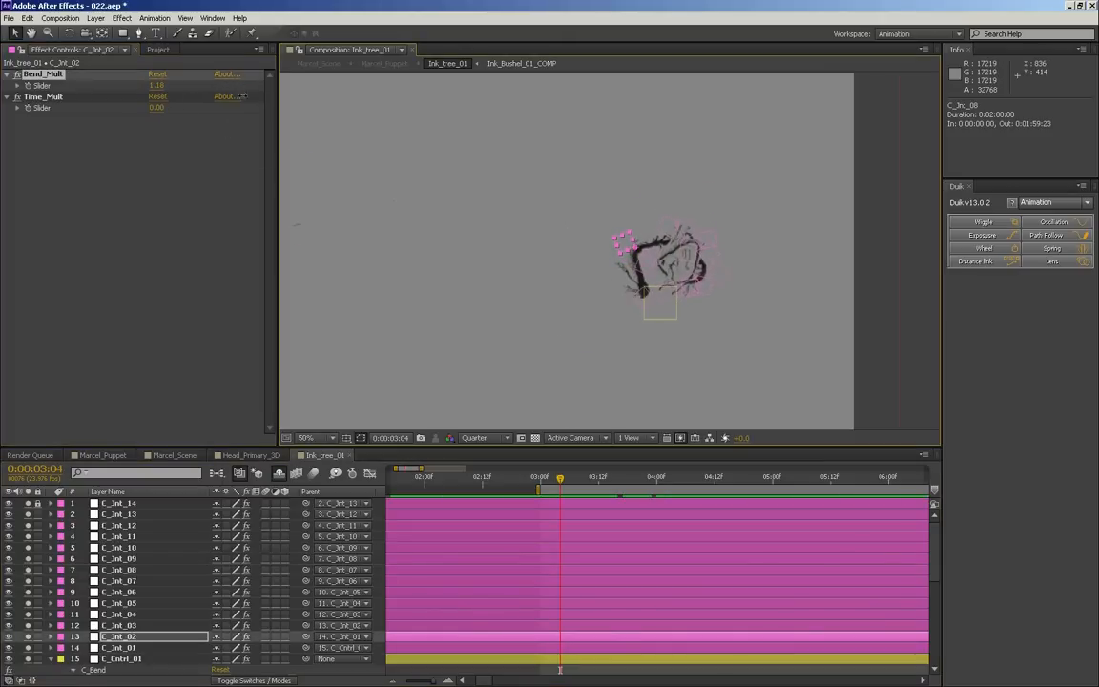
mouse_move(548, 486)
mouse_down()
mouse_move(676, 477)
mouse_move(560, 477)
mouse_up()
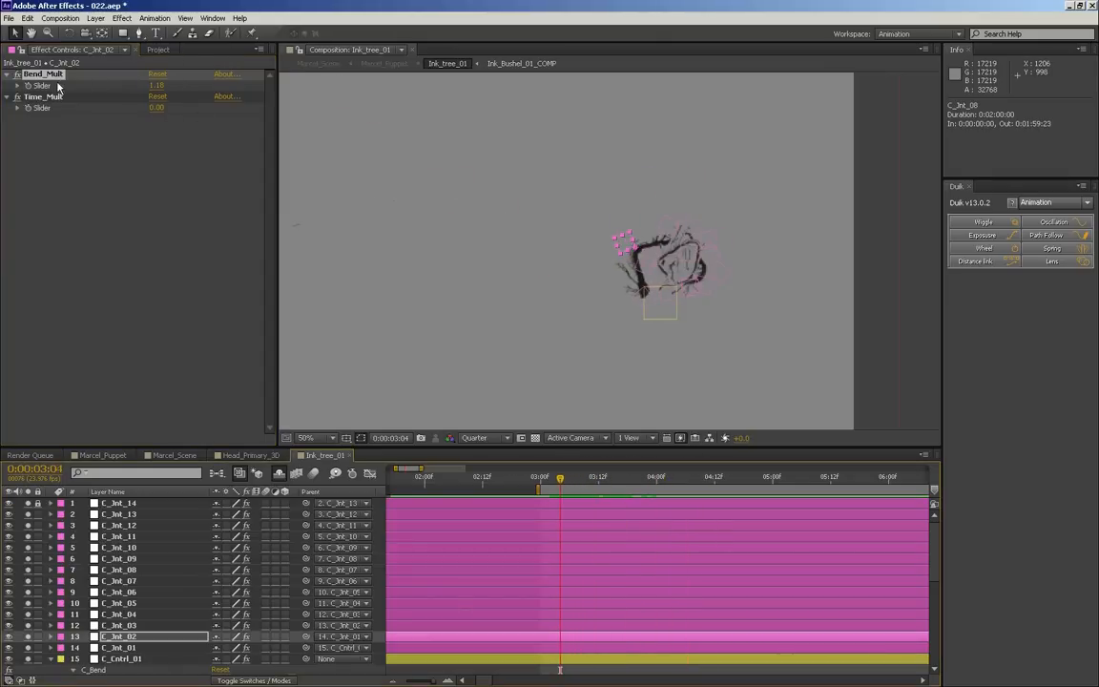
drag(568, 486, 713, 478)
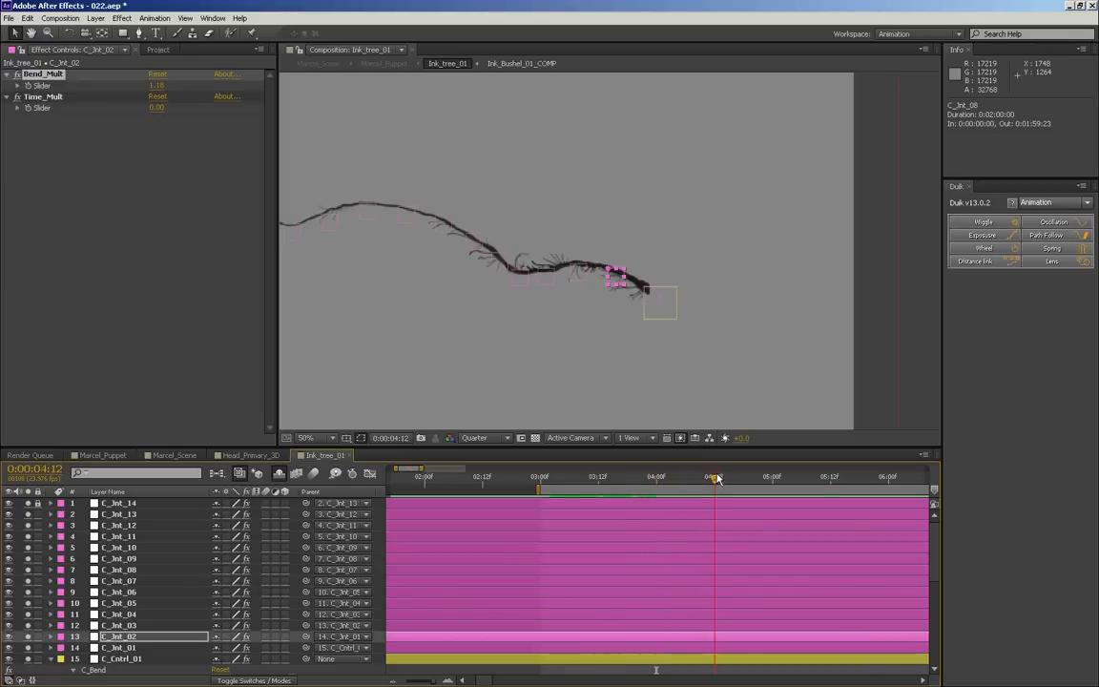
- Try a C_Bend Angle of -5° at 0:00:04:12 and undo it
scroll(707, 573, down, 2)
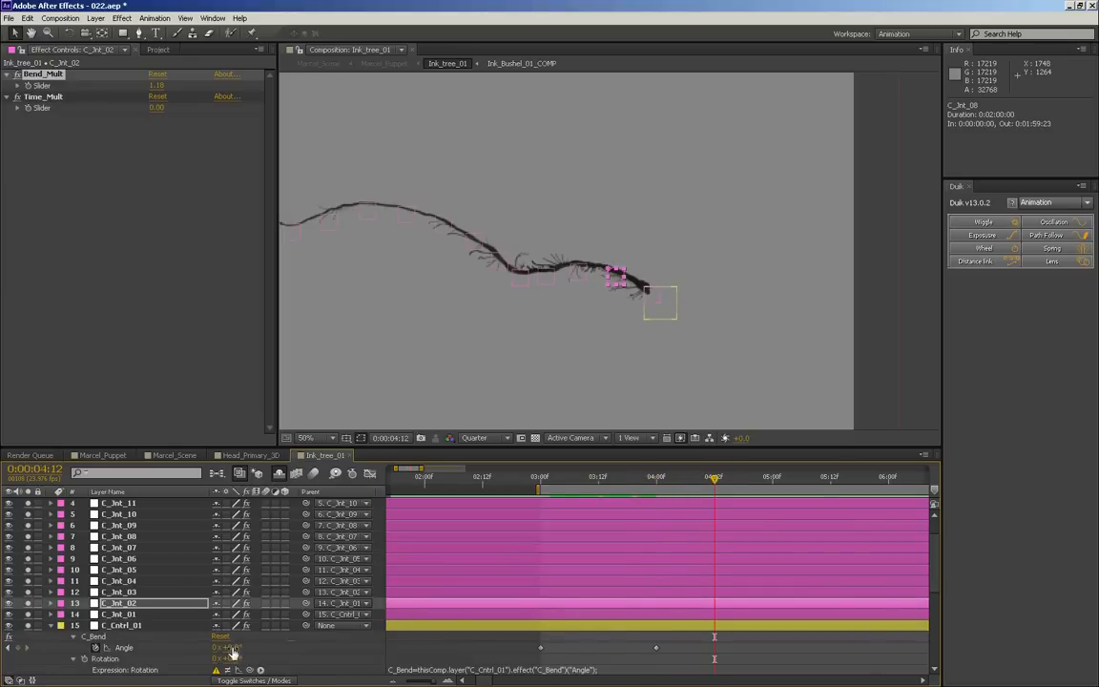
drag(232, 648, 224, 647)
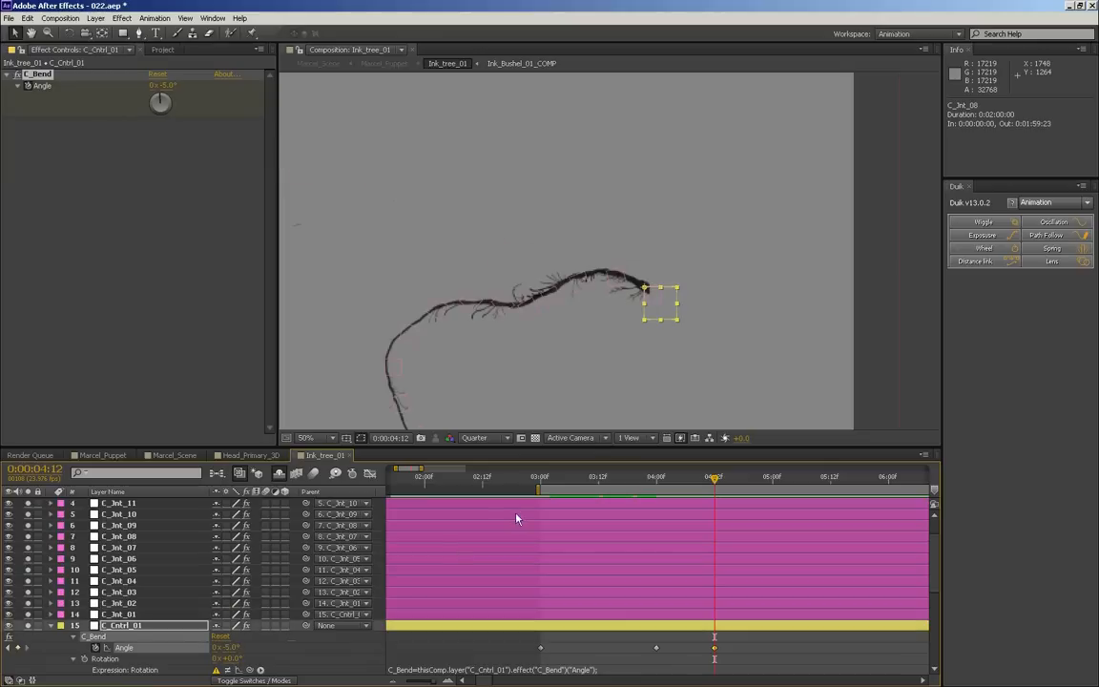
key(ctrl+z)
- Keyframe and reset Bend_Mult on C_Jnt_02, then try a C_Bend Angle of 47° at 0:00:04:15 and undo the angle
click(618, 275)
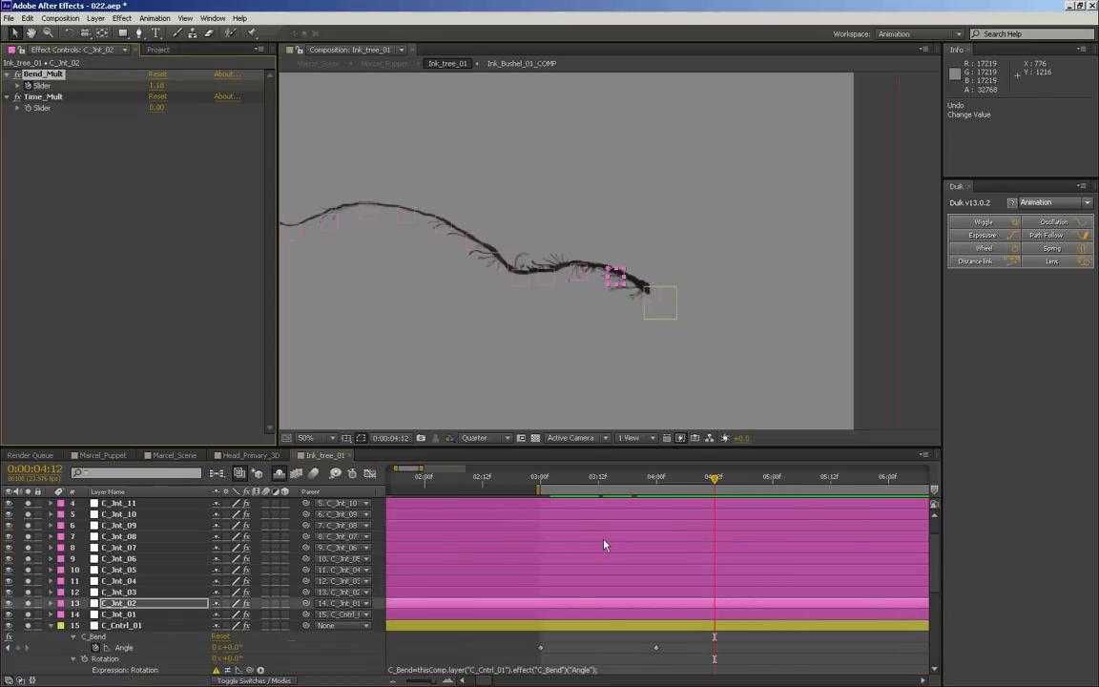
click(156, 74)
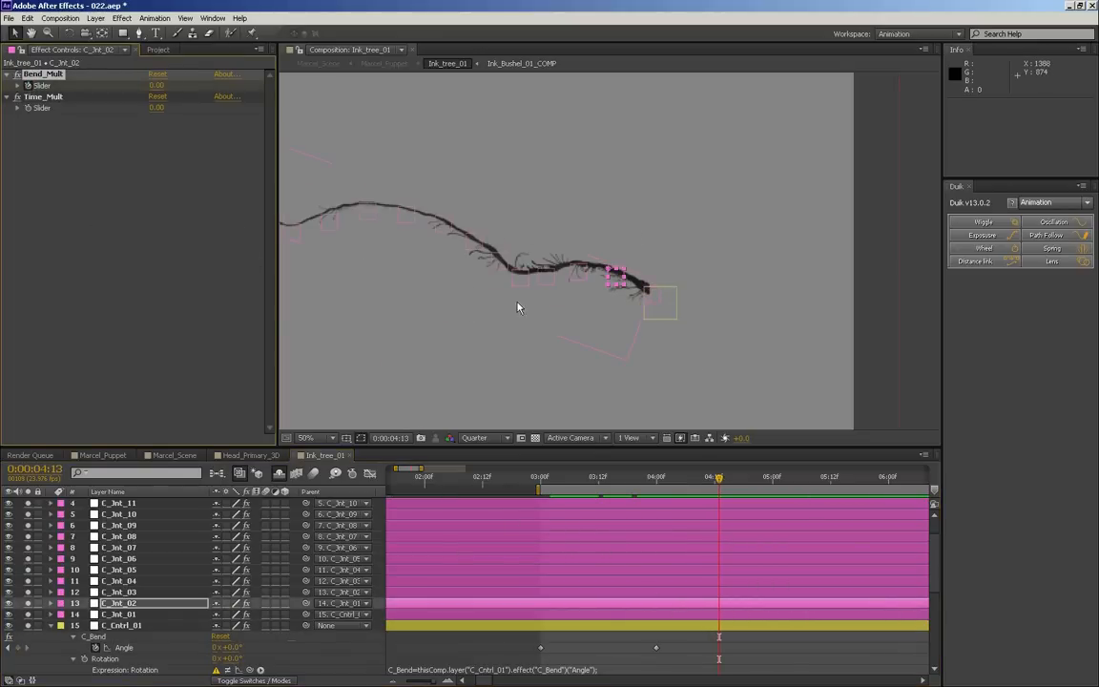
drag(718, 485, 729, 486)
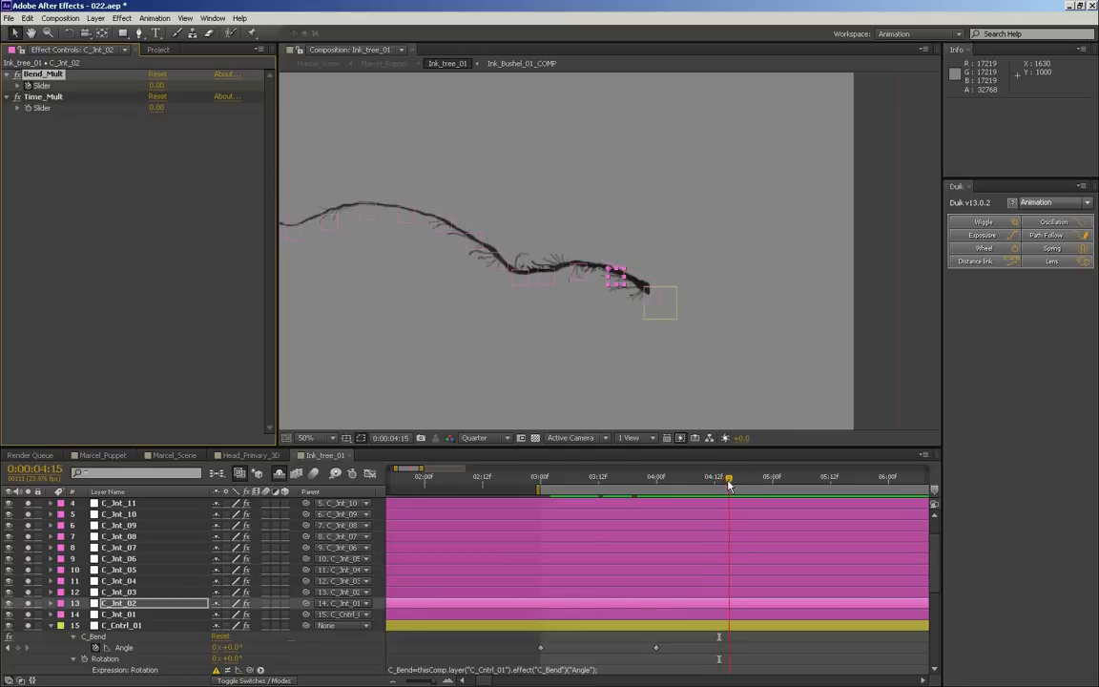
drag(230, 649, 586, 285)
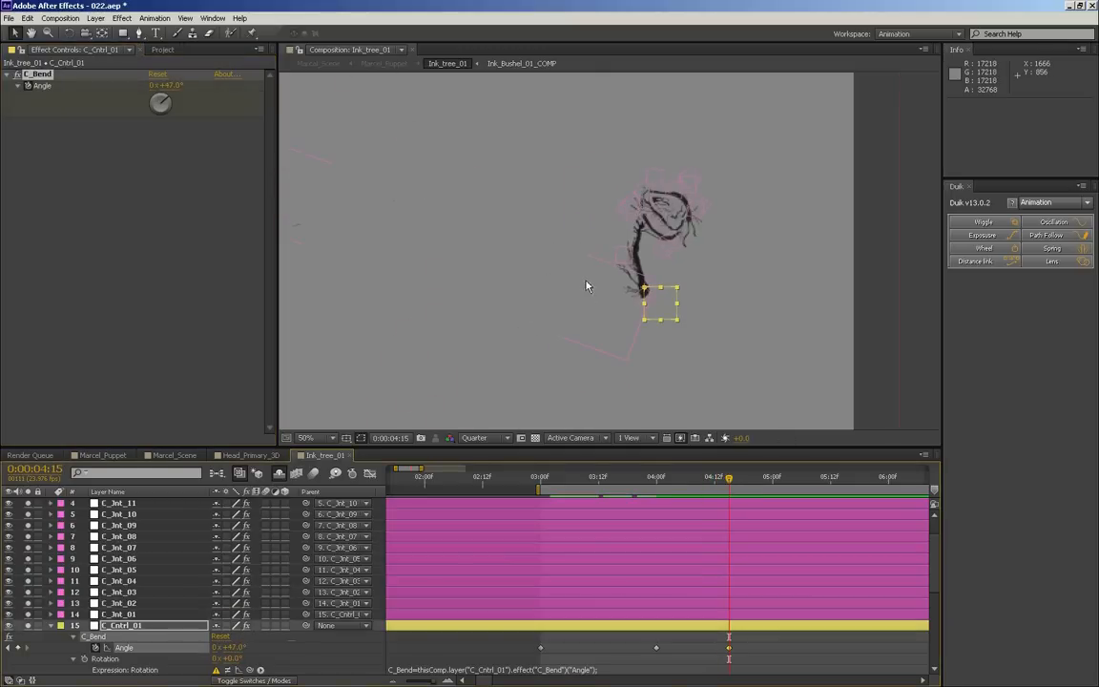
key(ctrl+z)
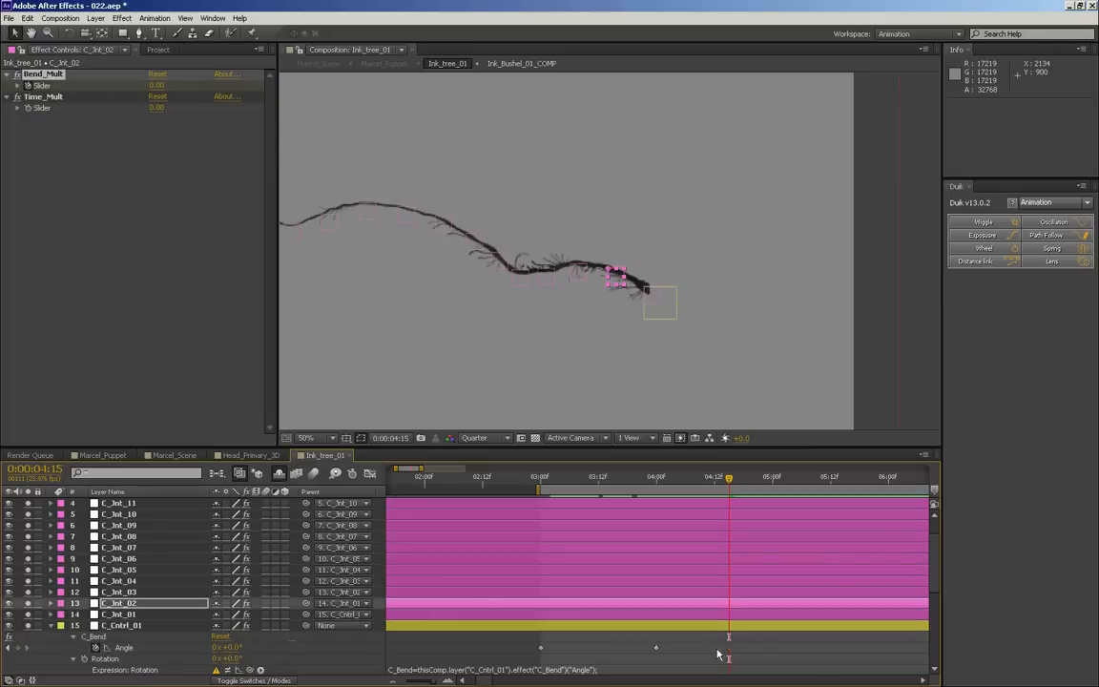
- Reveal the keyframes of C_Jnt_02, undo the Bend_Mult reset and delete the remaining Bend_Mult keyframe at 0:00:04:12
key(u)
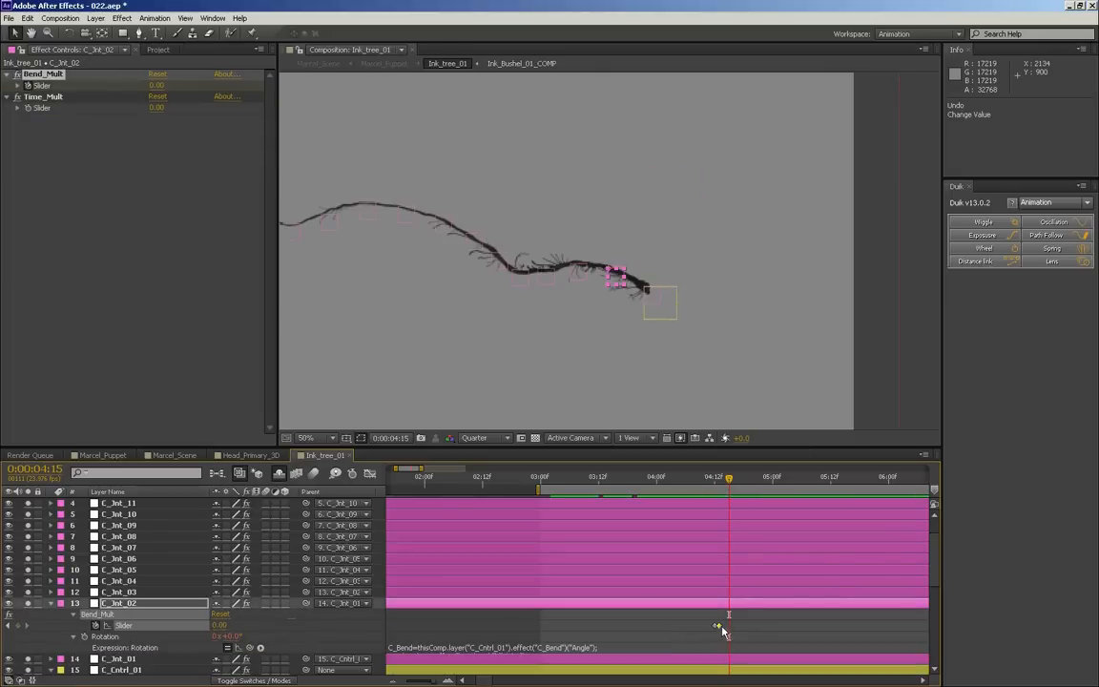
key(ctrl+z)
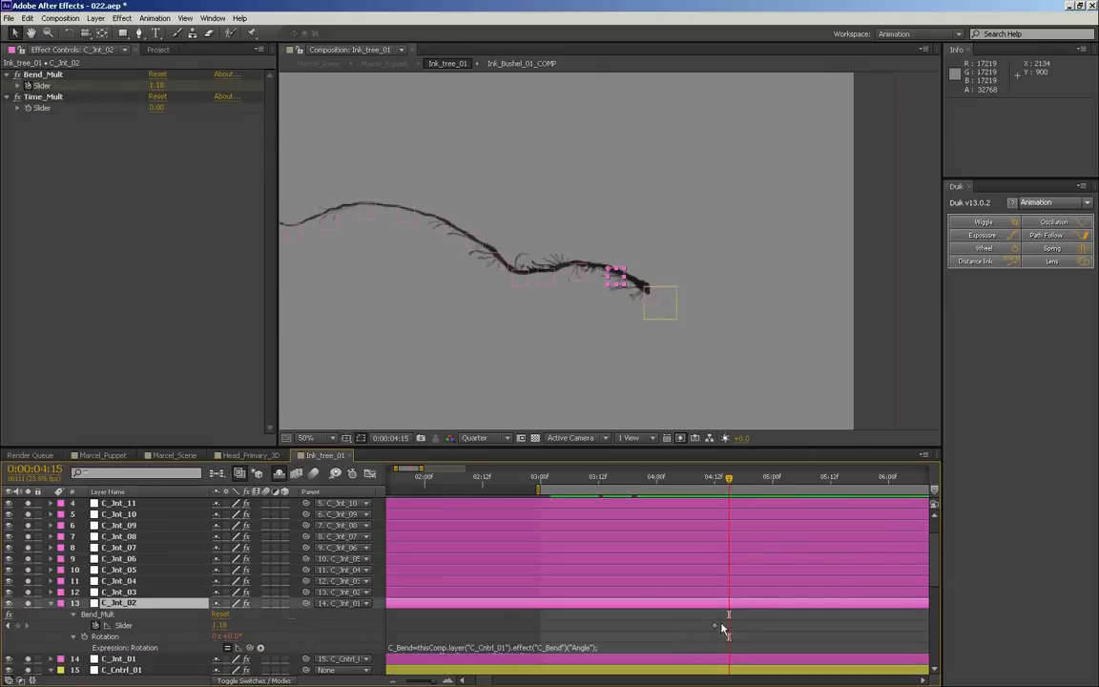
click(714, 626)
key(Delete)
- Move the second C_Bend Angle keyframe on C_Cntrl_01 to 0:00:03:16 and play the faster uncurl from 0:00:03:00
drag(728, 477, 623, 440)
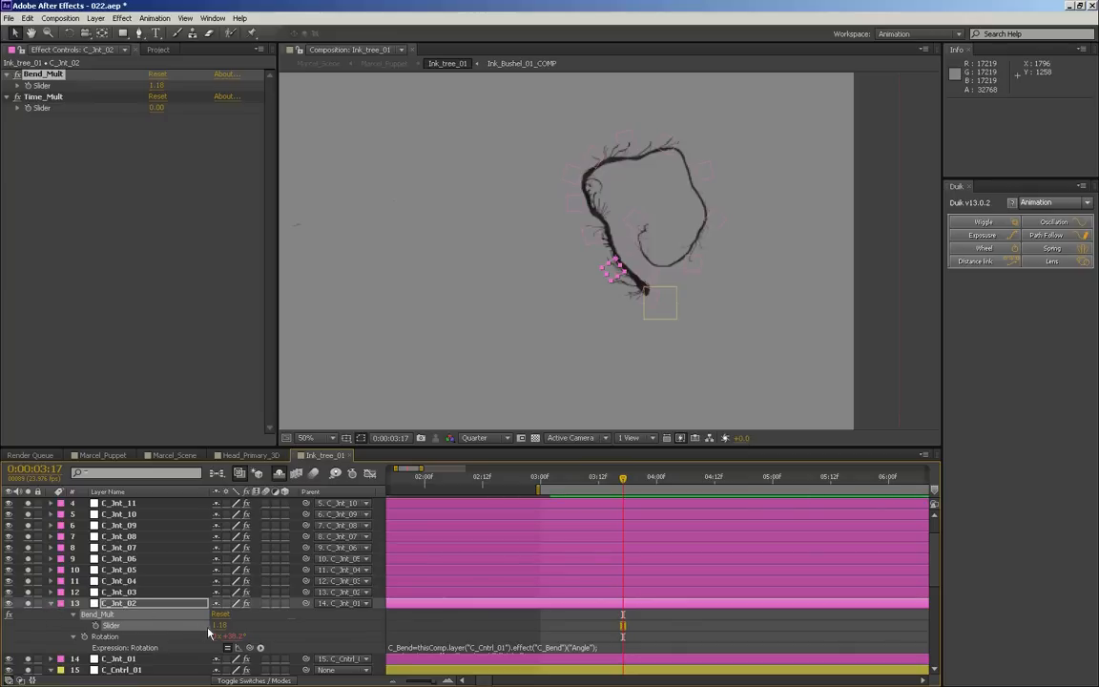
click(51, 605)
click(125, 625)
drag(551, 473, 655, 473)
click(601, 473)
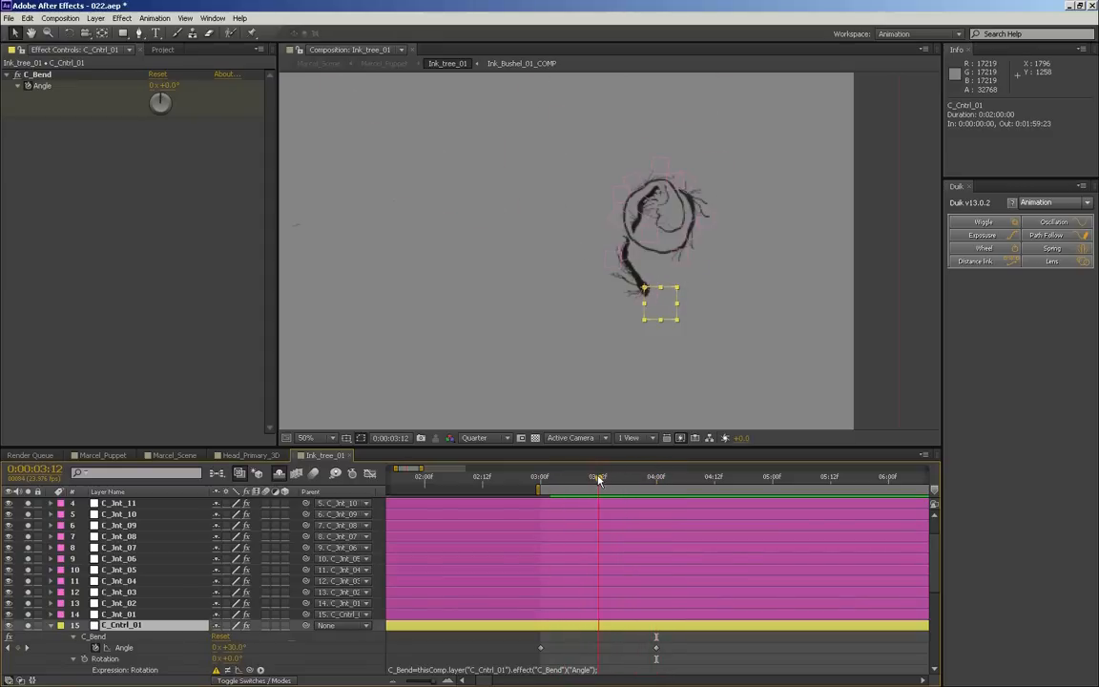
drag(657, 652, 617, 648)
click(541, 480)
key(space)
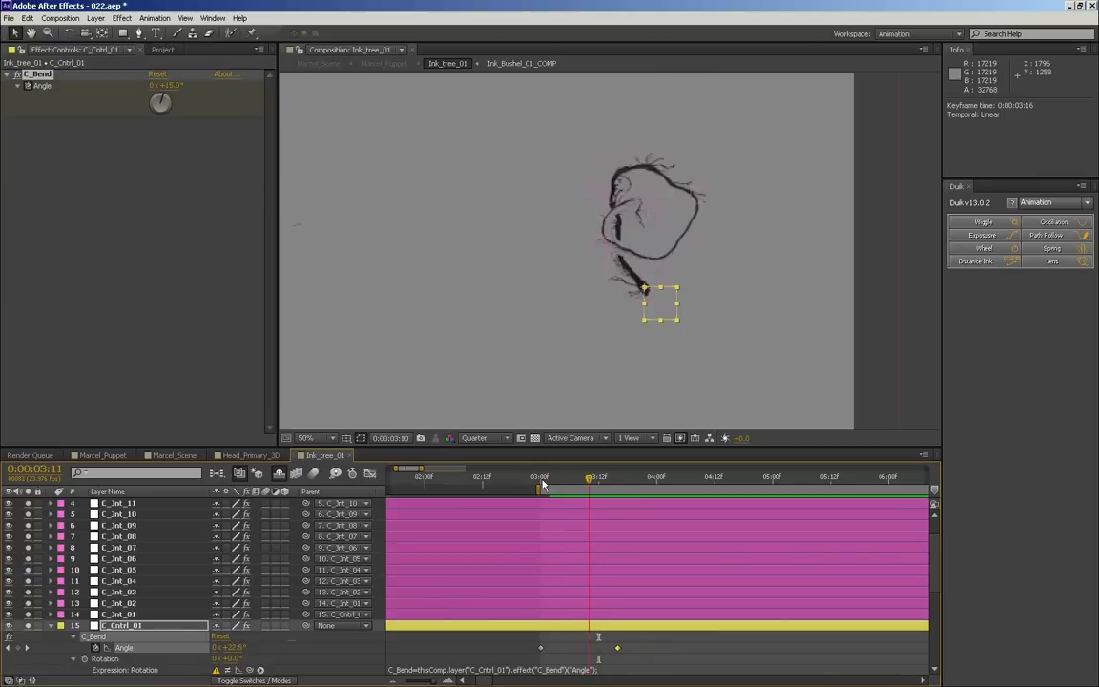
- Set the C_Bend Angle keyframe at 0:00:03:16 to -10° so the branch overshoots its straight pose
drag(628, 480, 617, 480)
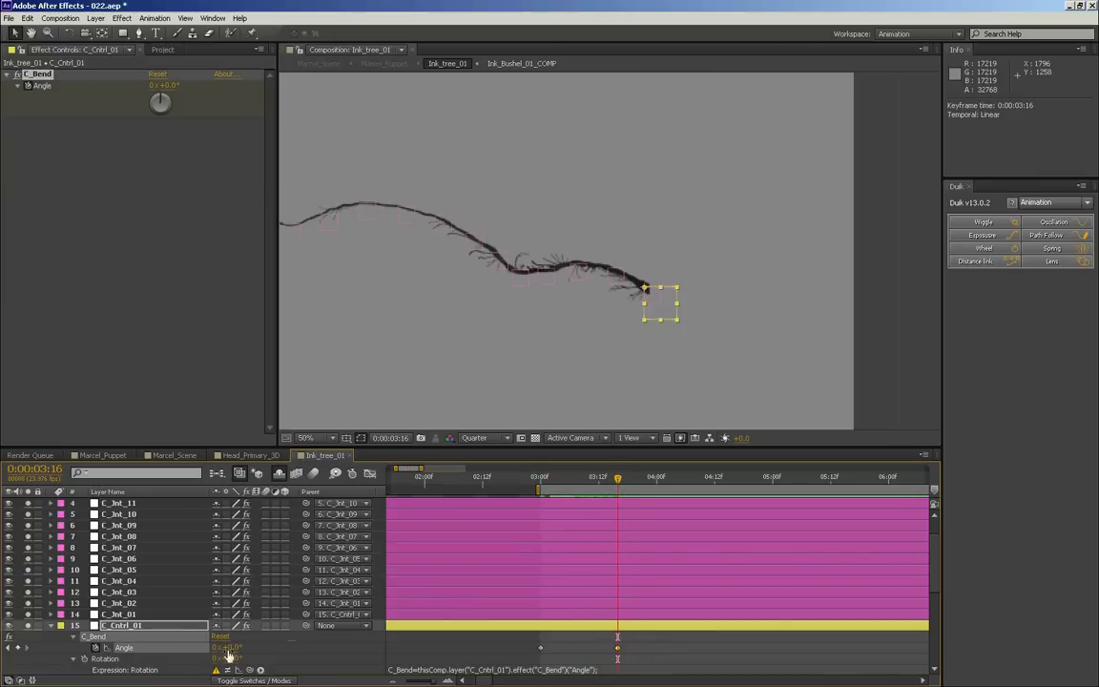
drag(212, 654, 217, 647)
key(Page_Down)
key(Page_Down)
key(Page_Down)
key(Page_Down)
key(Page_Down)
key(Page_Down)
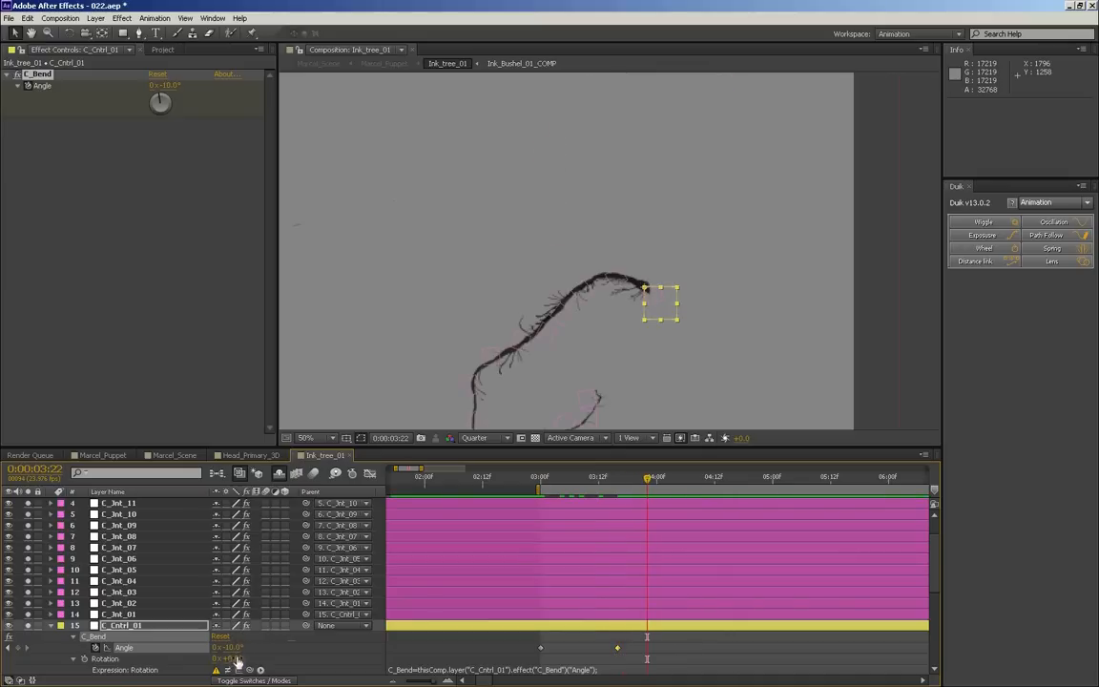
key(Page_Up)
key(Page_Up)
key(Page_Up)
click(616, 484)
- Keyframe the C_Bend Angle at 8° on 0:00:04:02 and at -7° on 0:00:04:12
key(shift+Page_Down)
key(shift+Page_Up)
key(shift+Page_Down)
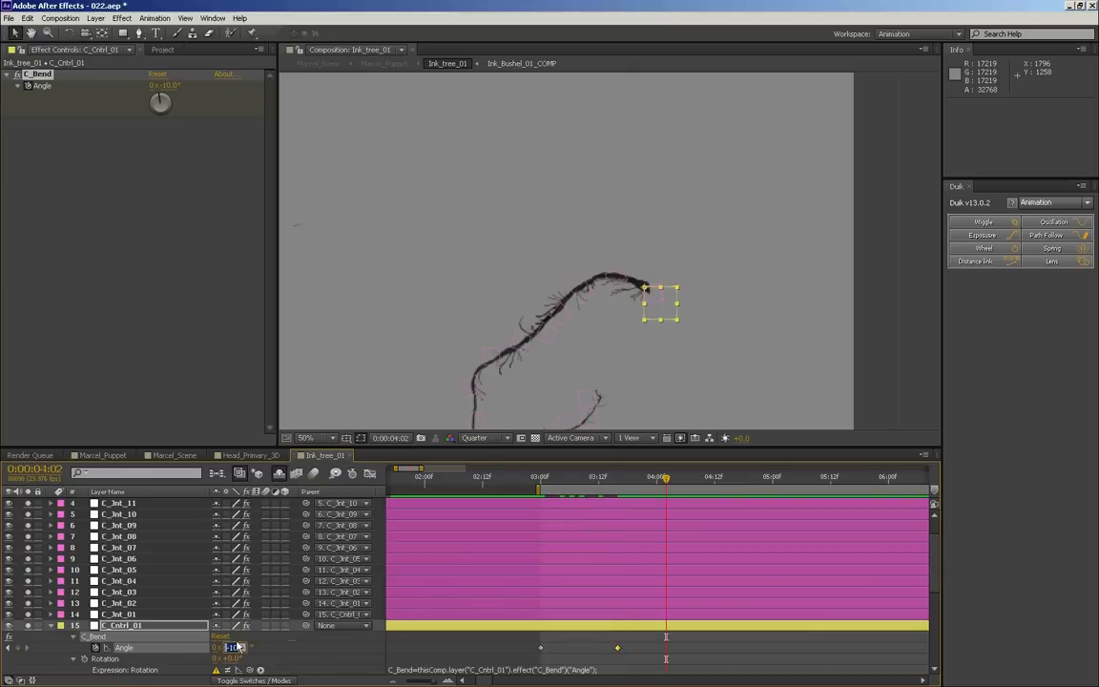
text(8)
key(Return)
key(shift+Page_Down)
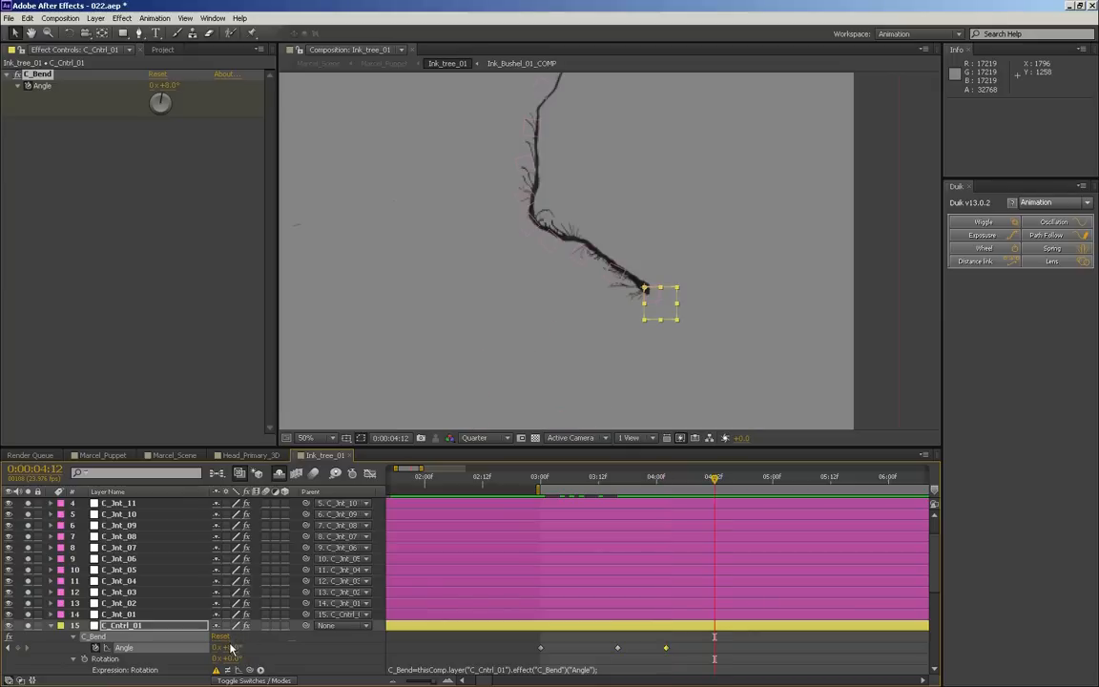
click(230, 647)
text(-7)
key(Return)
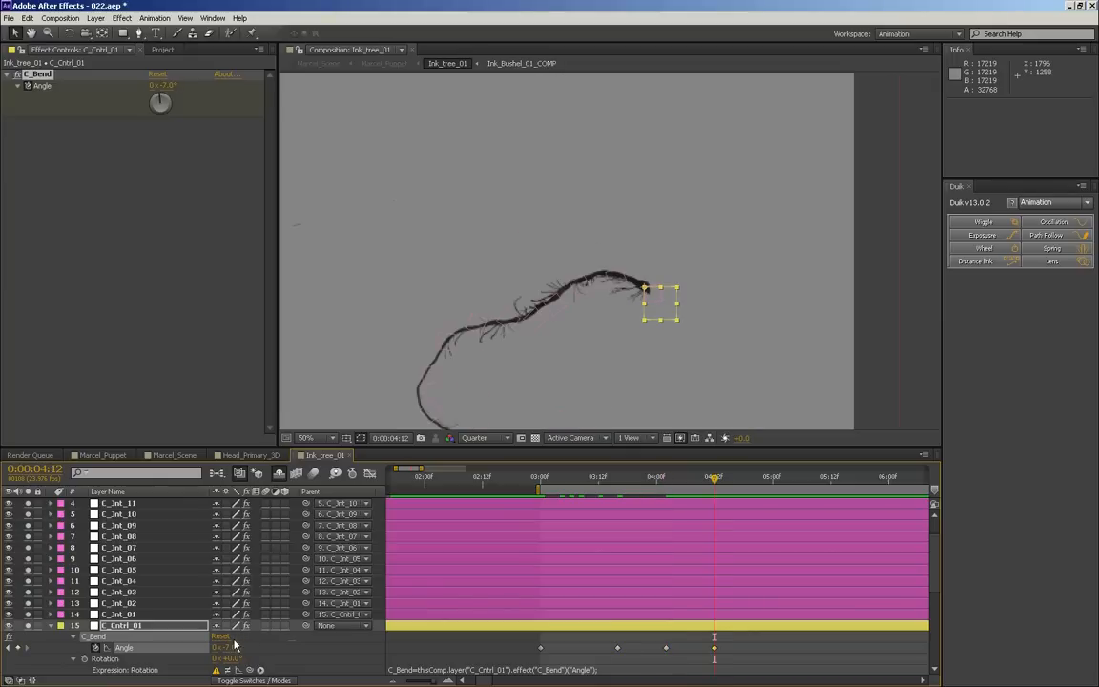
- Keyframe the C_Bend Angle at 6° on 0:00:04:22 and at -5° on 0:00:05:08
key(shift+Page_Down)
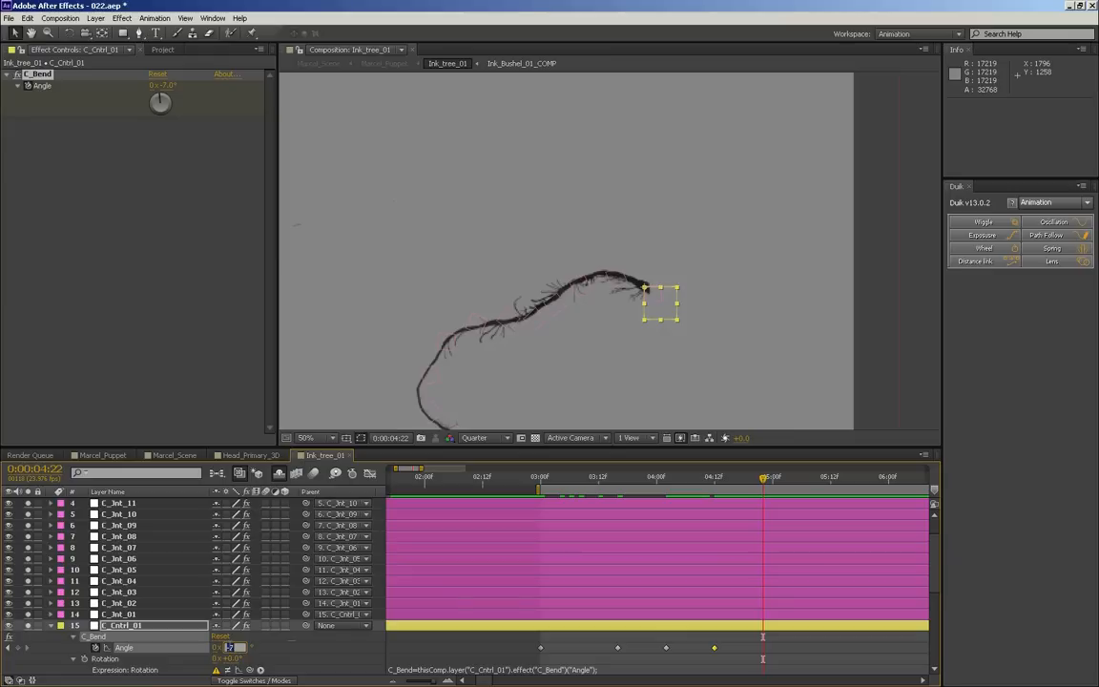
text(6)
key(Return)
key(shift+Page_Down)
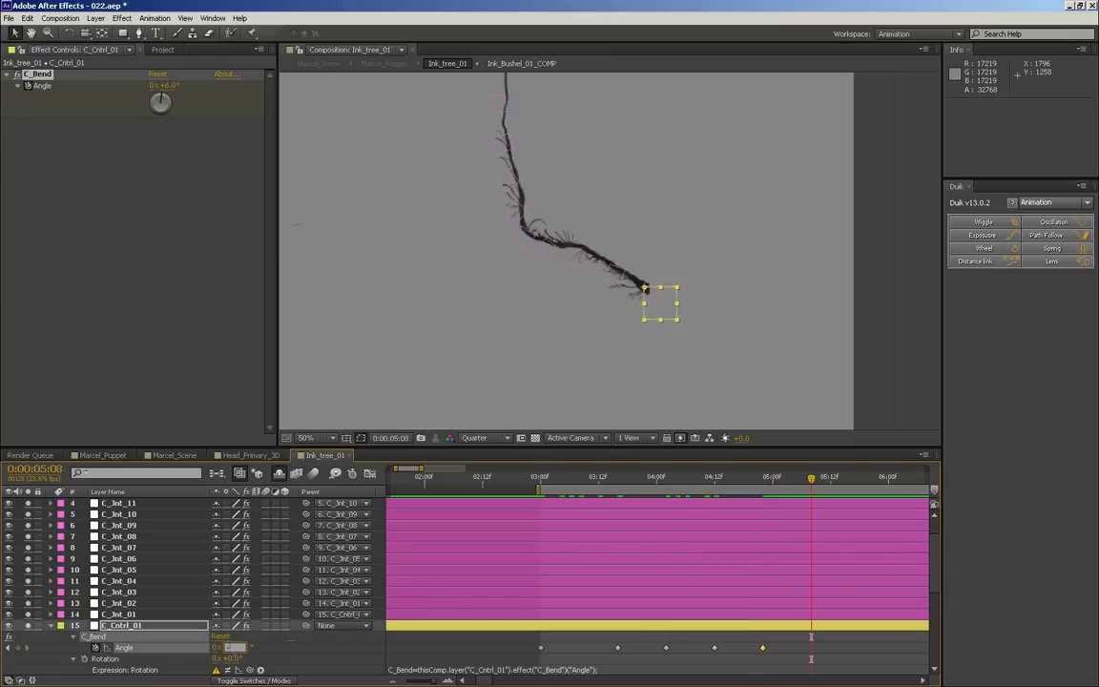
key(Return)
- Keyframe the C_Bend Angle at 3° on 0:00:05:18 and at -2° ten frames further along
key(shift+Page_Down)
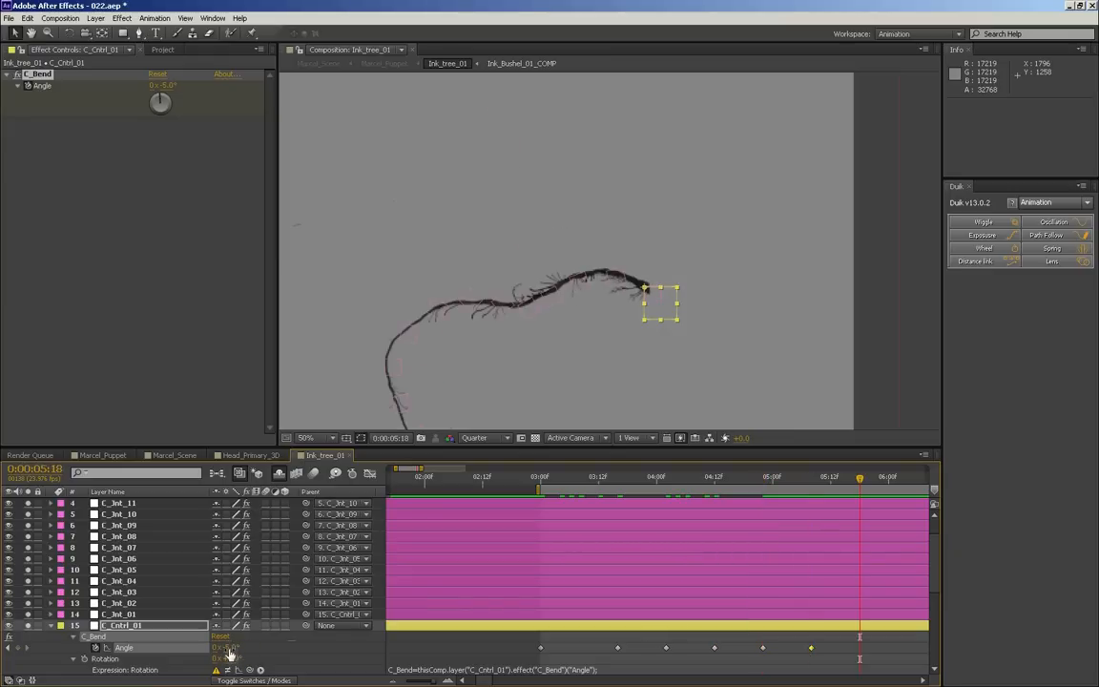
key(Return)
text(3)
key(Return)
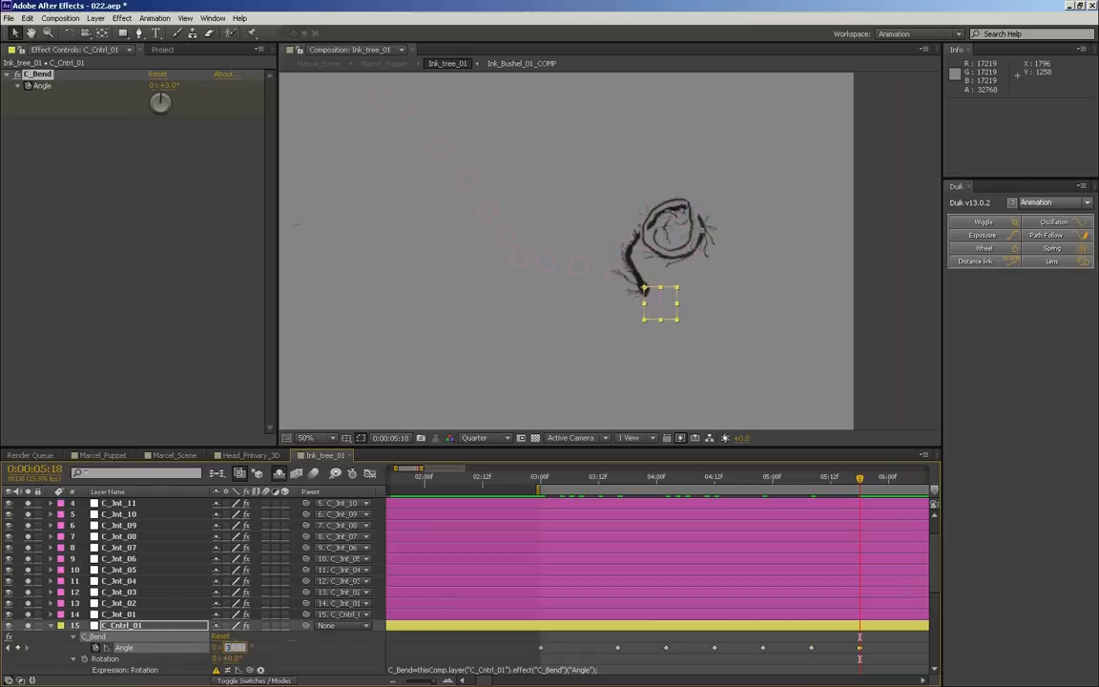
key(shift+Page_Down)
click(230, 649)
text(-2)
key(Return)
- Keyframe the C_Bend Angle at 1° ten frames further along and at -0.5° on 0:00:07:00
key(shift+Page_Down)
click(230, 648)
text(1)
key(Return)
key(shift+Page_Down)
click(232, 649)
text(-0.5)
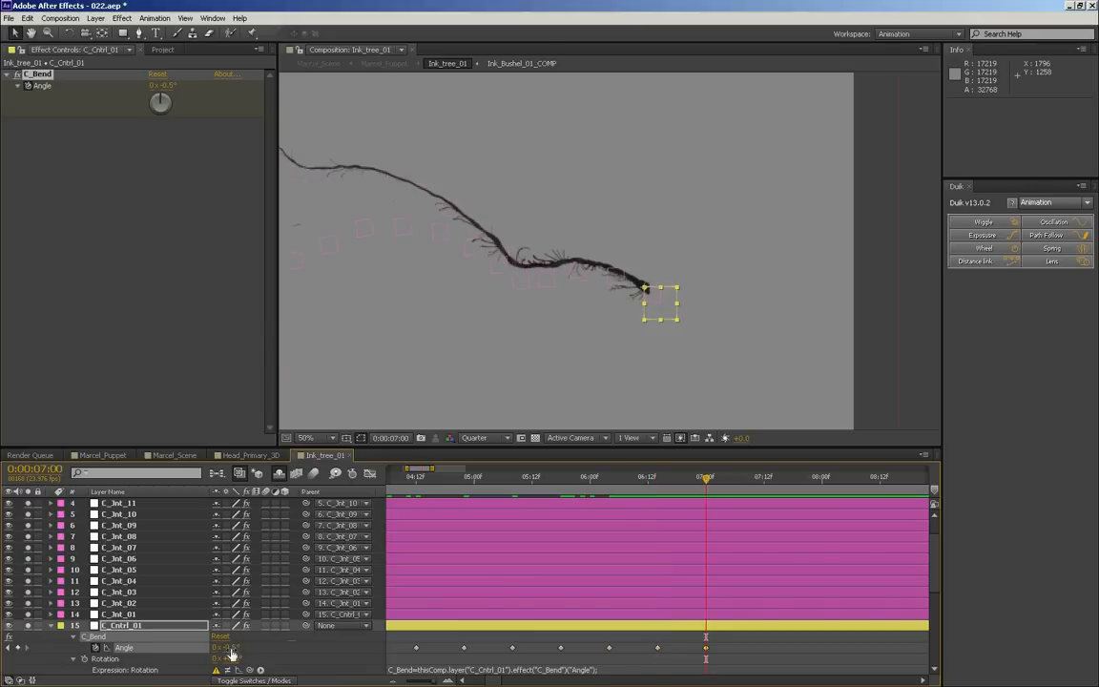
key(Return)
- Keyframe the C_Bend Angle at 0.5° on 0:00:07:10 and at -0.2° on 0:00:07:20
key(shift+Page_Down)
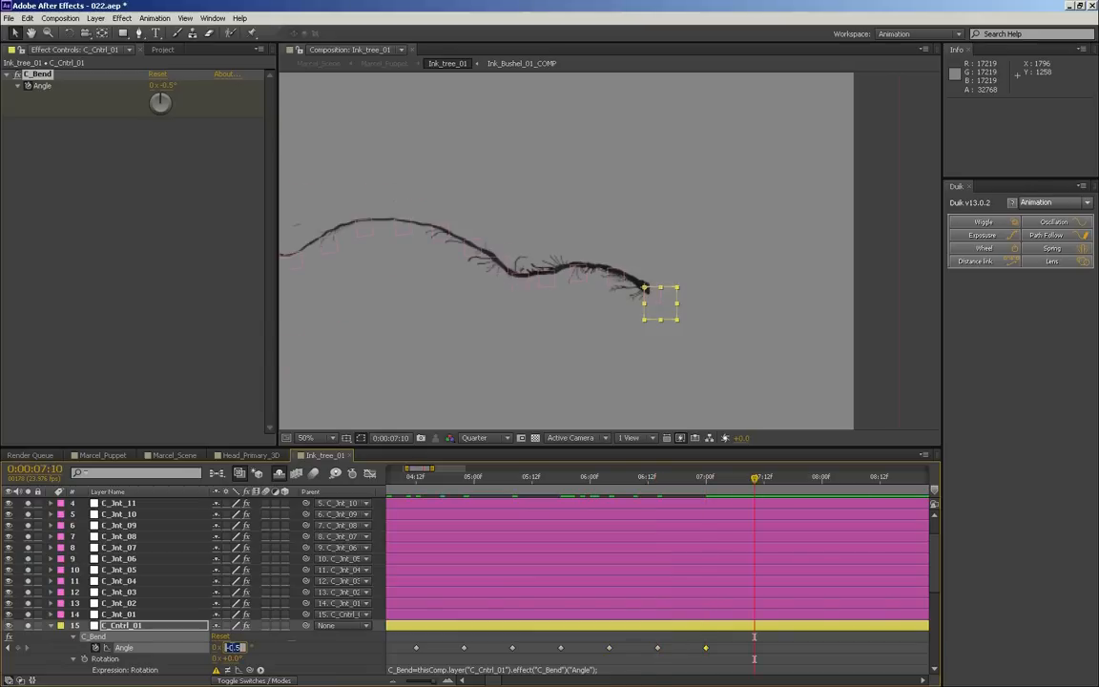
key(Return)
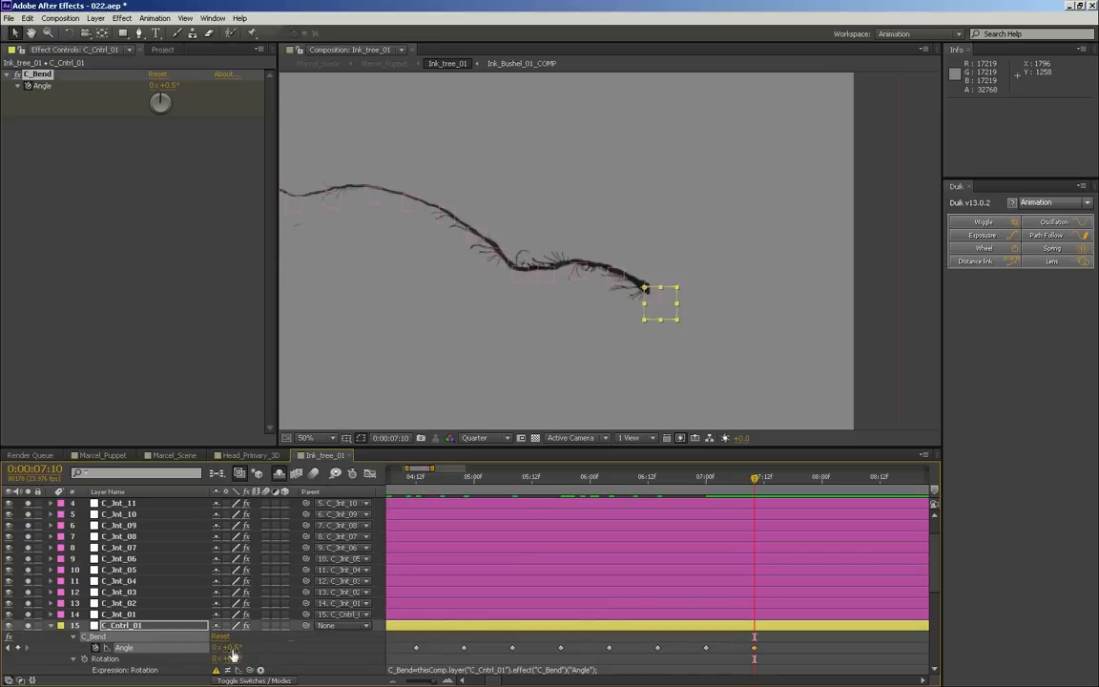
key(shift+Page_Down)
click(232, 648)
text(-0.2)
key(Return)
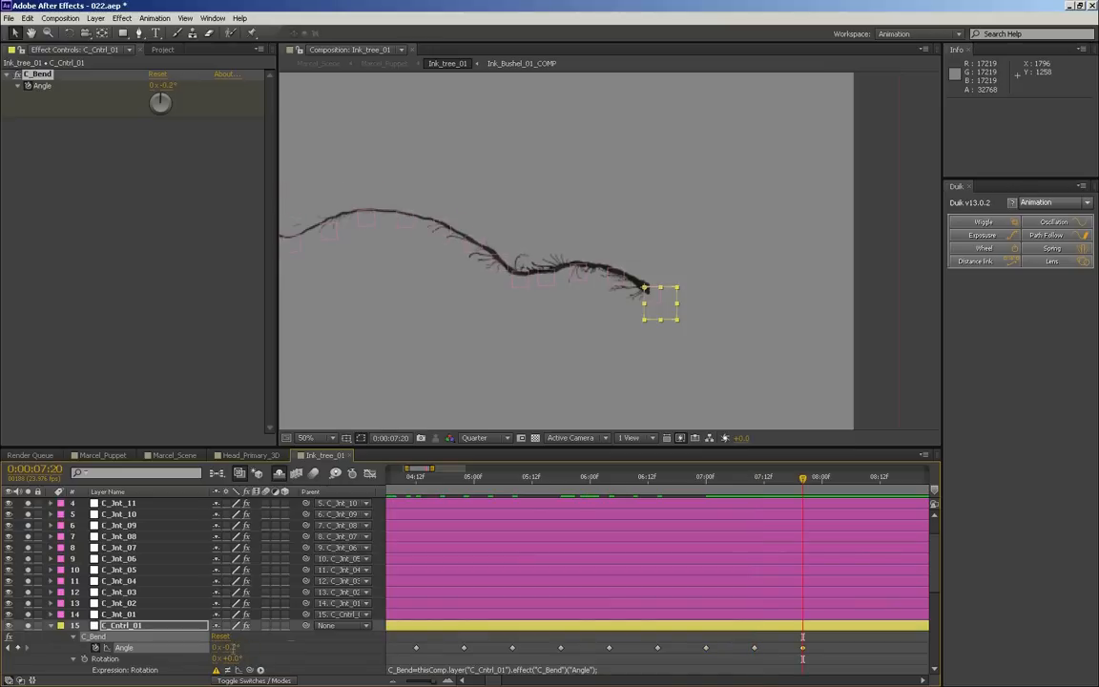
- Keyframe the C_Bend Angle at 0.1° ten frames further along and at 0° on 0:00:08:16
key(shift+Page_Down)
click(231, 650)
text(0.1)
key(Return)
key(shift+Page_Down)
click(232, 647)
text(0)
key(Return)
- Apply Easy Ease to all C_Bend Angle keyframes after the first and compress their spacing so the last falls just before 0:00:06:00
key(minus)
scroll(809, 644, down, 1)
drag(890, 642, 592, 654)
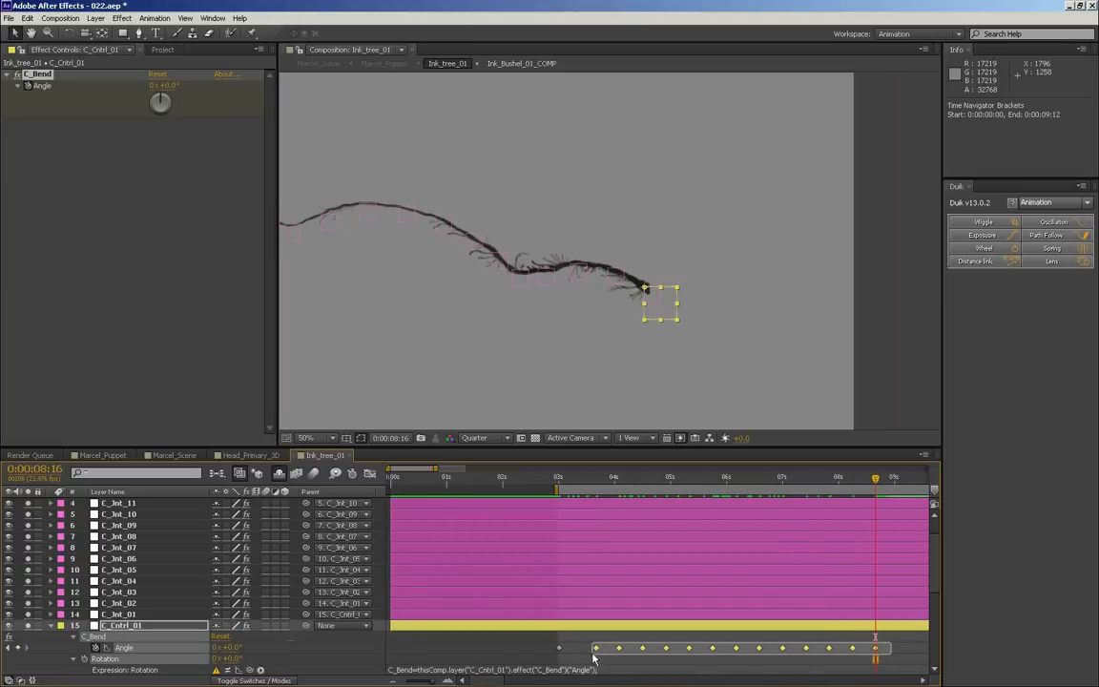
right_click(596, 648)
mouse_move(643, 640)
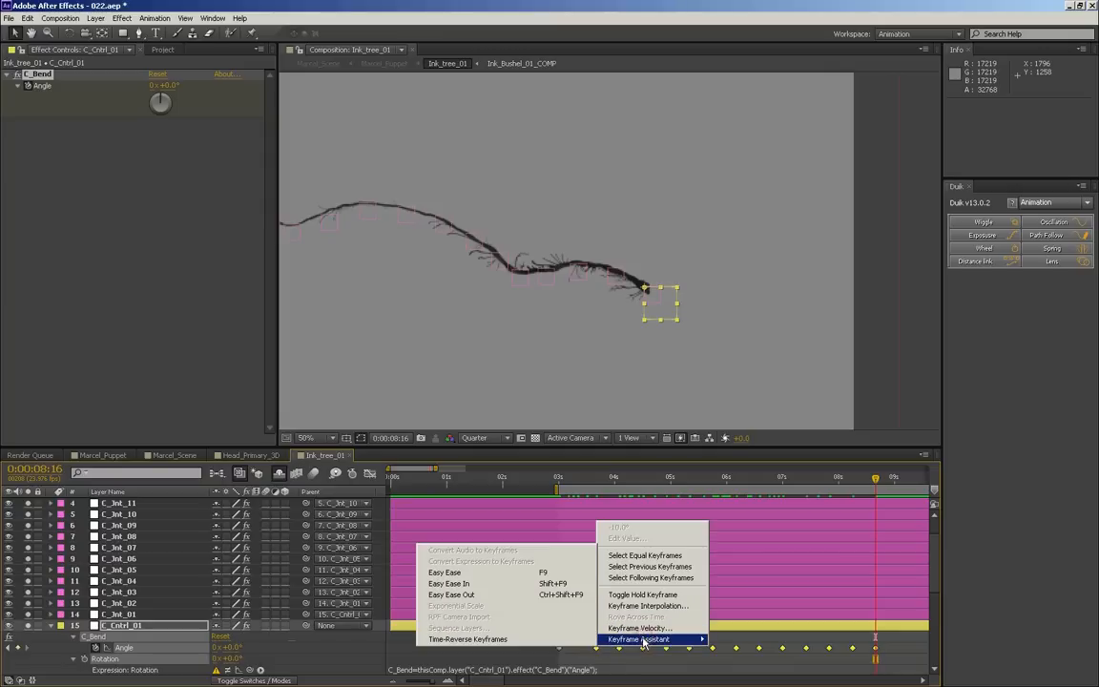
click(448, 572)
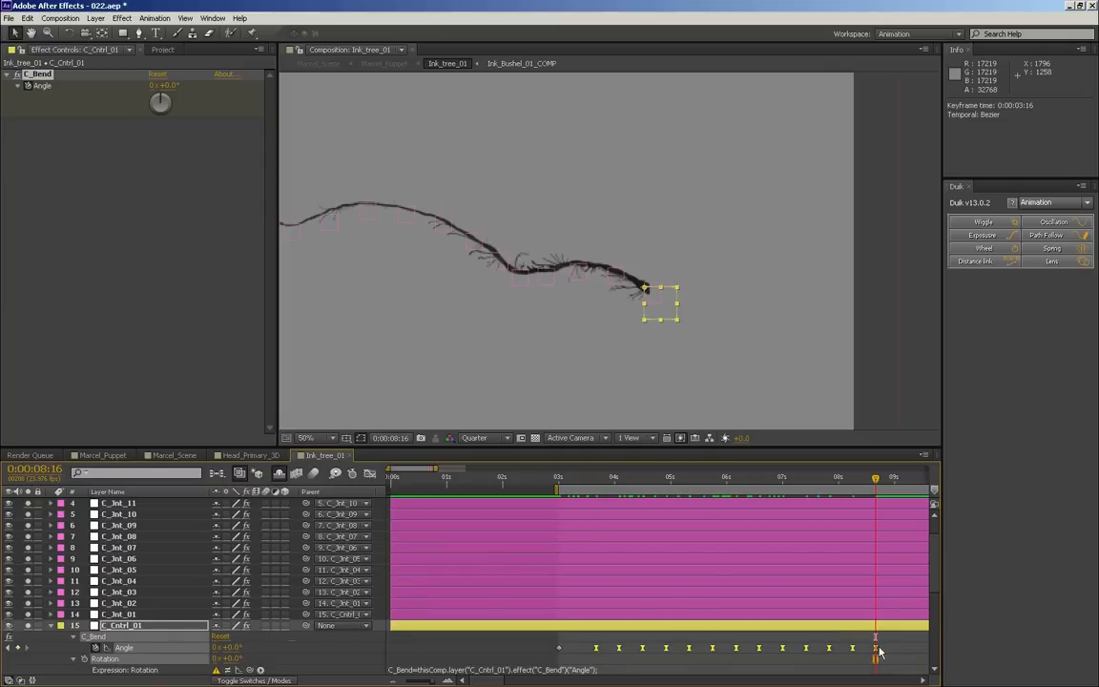
drag(875, 648, 710, 648)
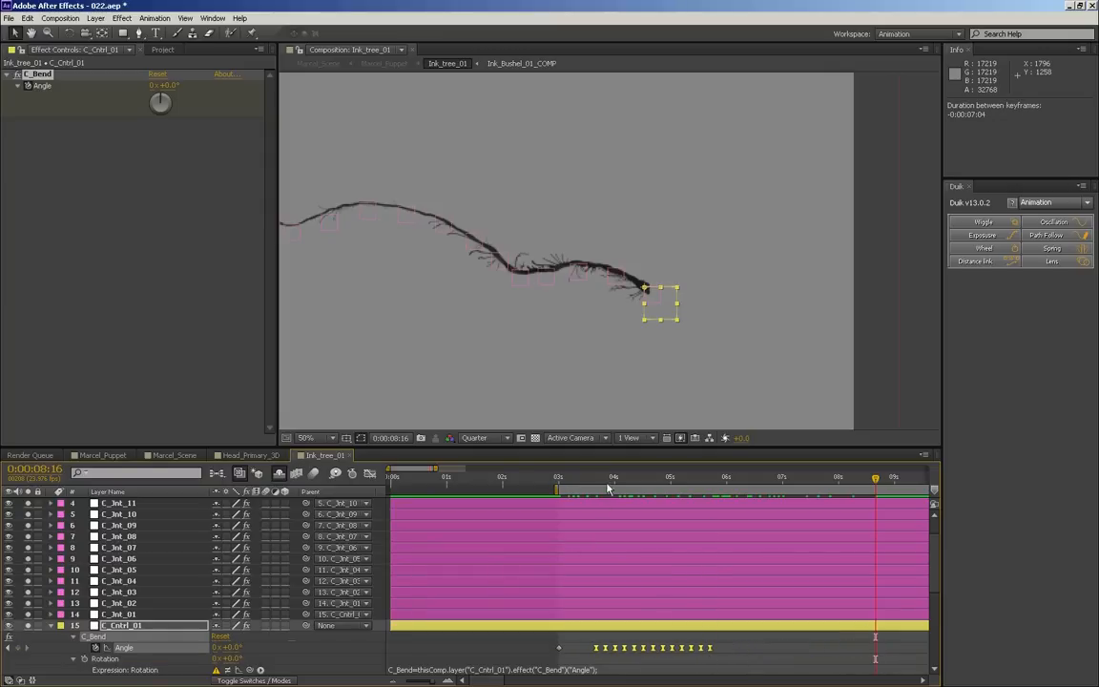
- End the work area at about 0:00:05:19 and RAM-preview the branch's springy uncurl
mouse_move(575, 476)
mouse_down()
mouse_move(563, 477)
mouse_move(674, 465)
mouse_move(529, 471)
mouse_move(715, 458)
mouse_up()
key(KP_0)
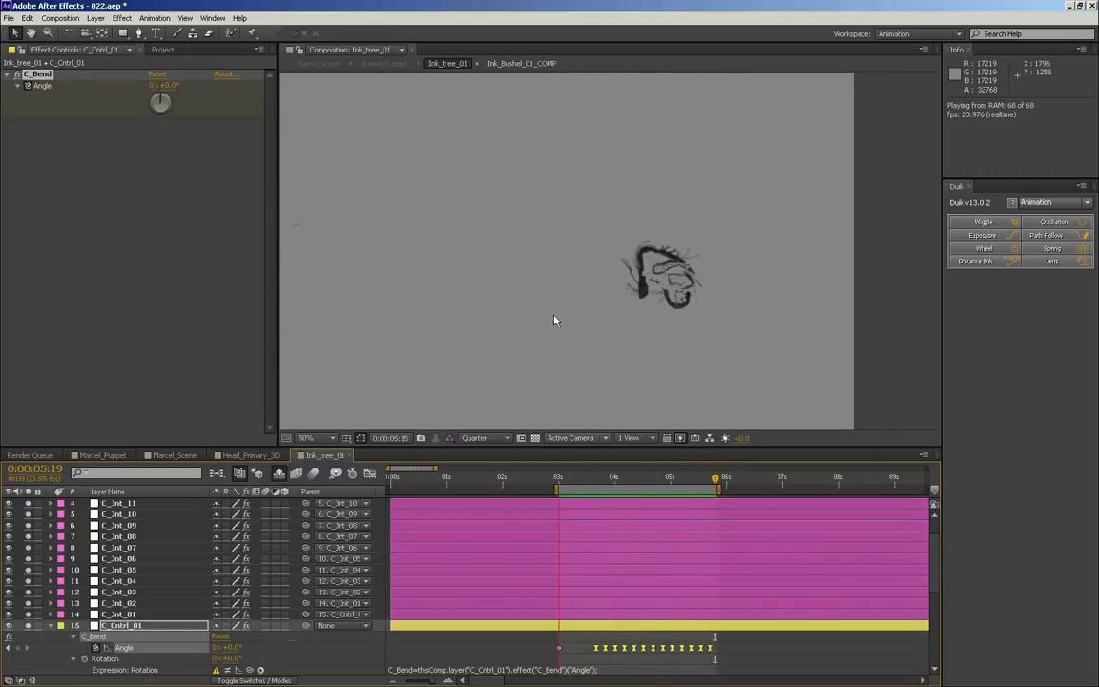
key(space)
scroll(550, 314, down, 2)
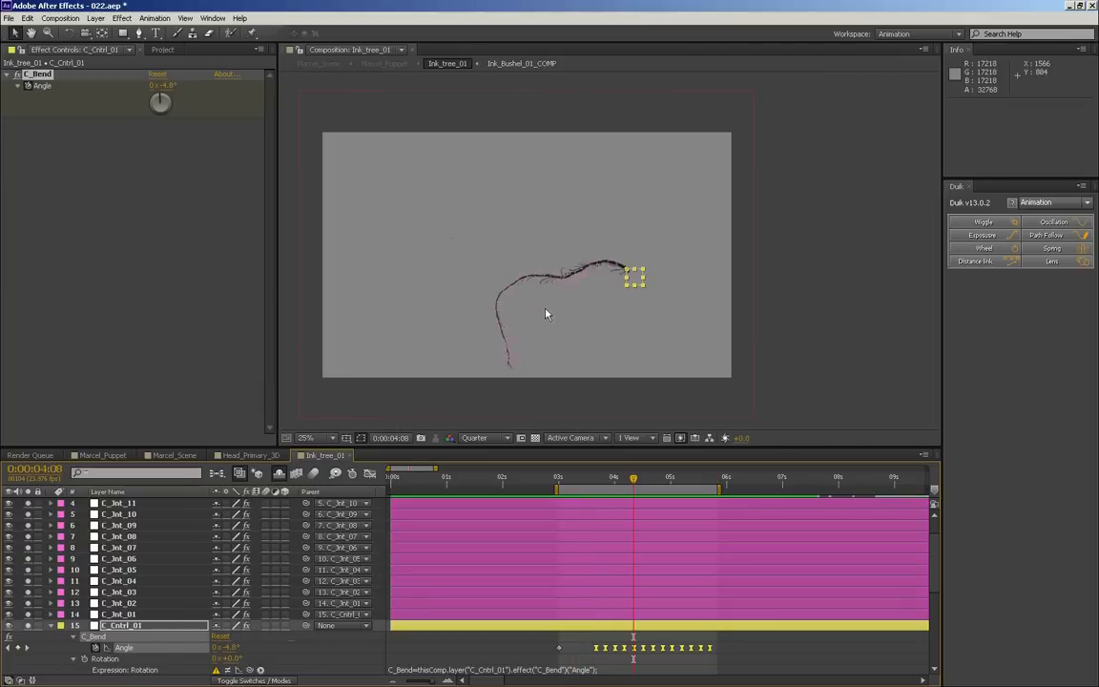
- Review the uncurl preview in an enlarged composition view and scrub to 0:00:04:16 with the whole branch in view
scroll(537, 321, up, 2)
key(grave)
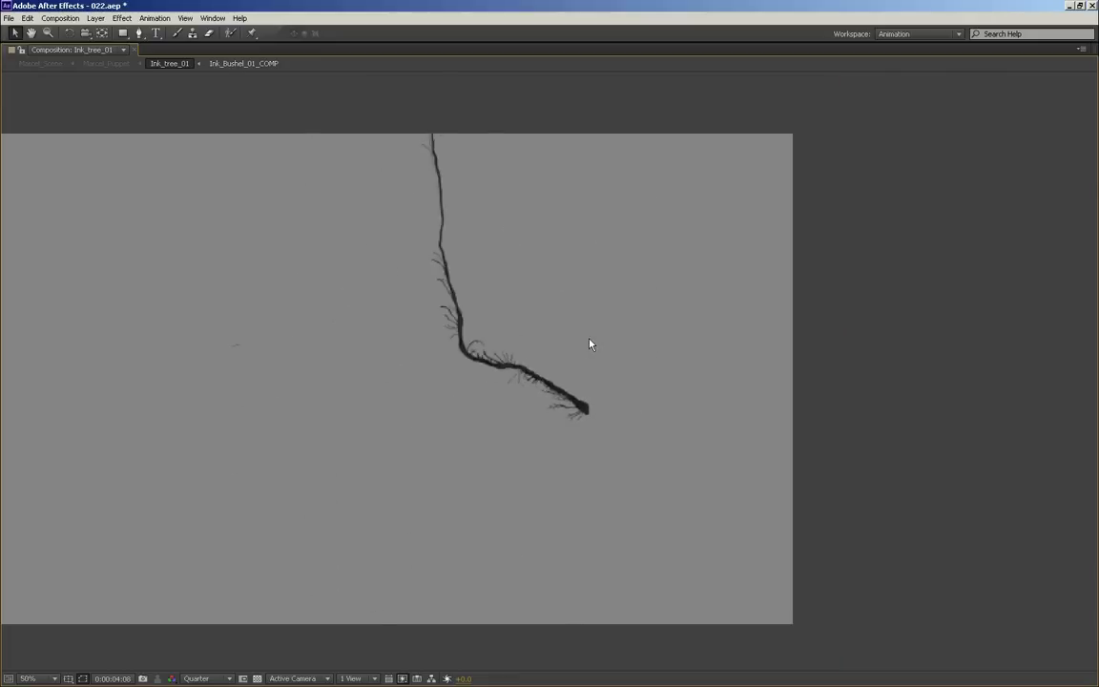
click(601, 420)
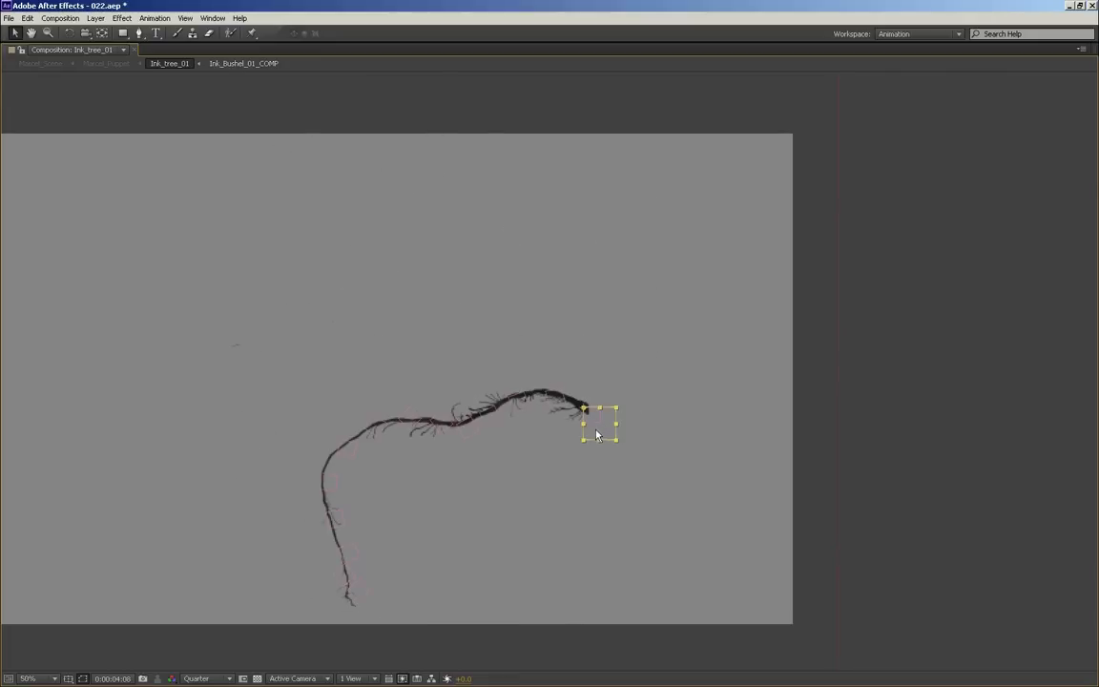
key(grave)
mouse_move(610, 483)
mouse_down()
mouse_move(598, 480)
mouse_move(651, 478)
mouse_up()
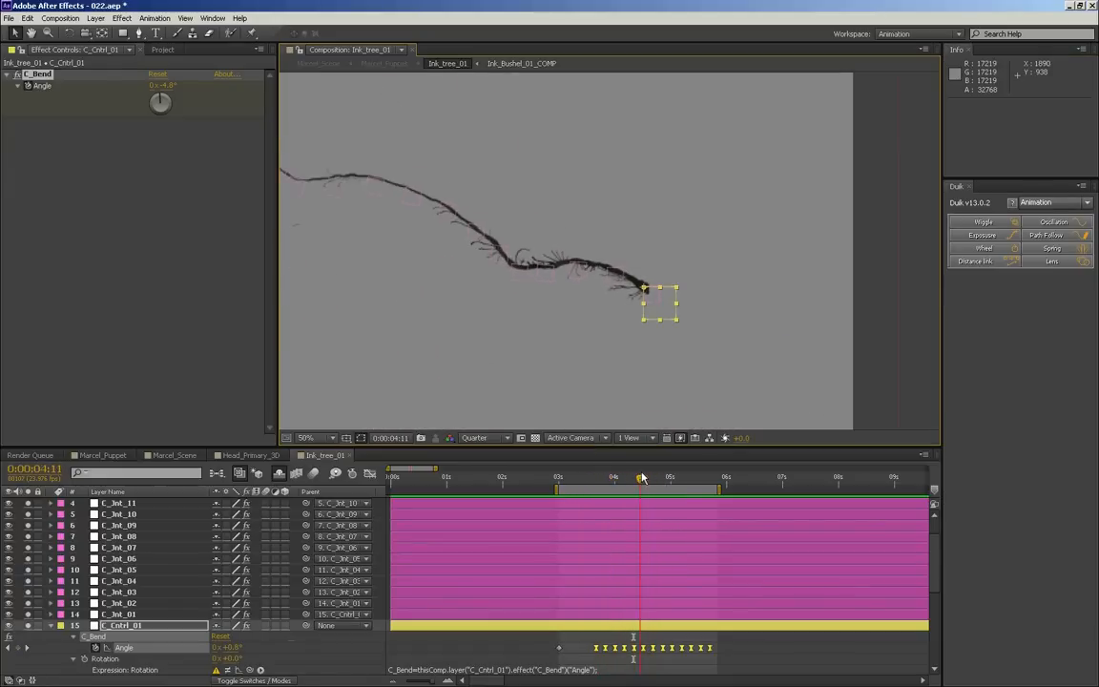
drag(491, 343, 583, 324)
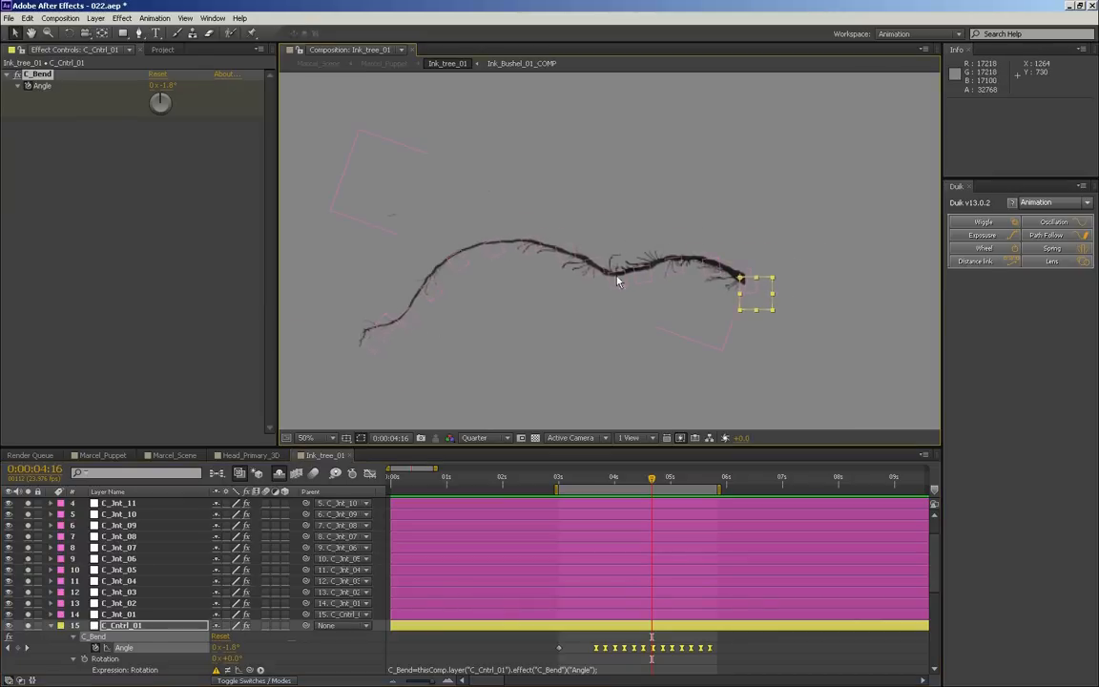
- Check the Bend_Mult and Time_Mult sliders on C_Jnt_13 and C_Jnt_14, and leave C_Jnt_14 locked
click(150, 626)
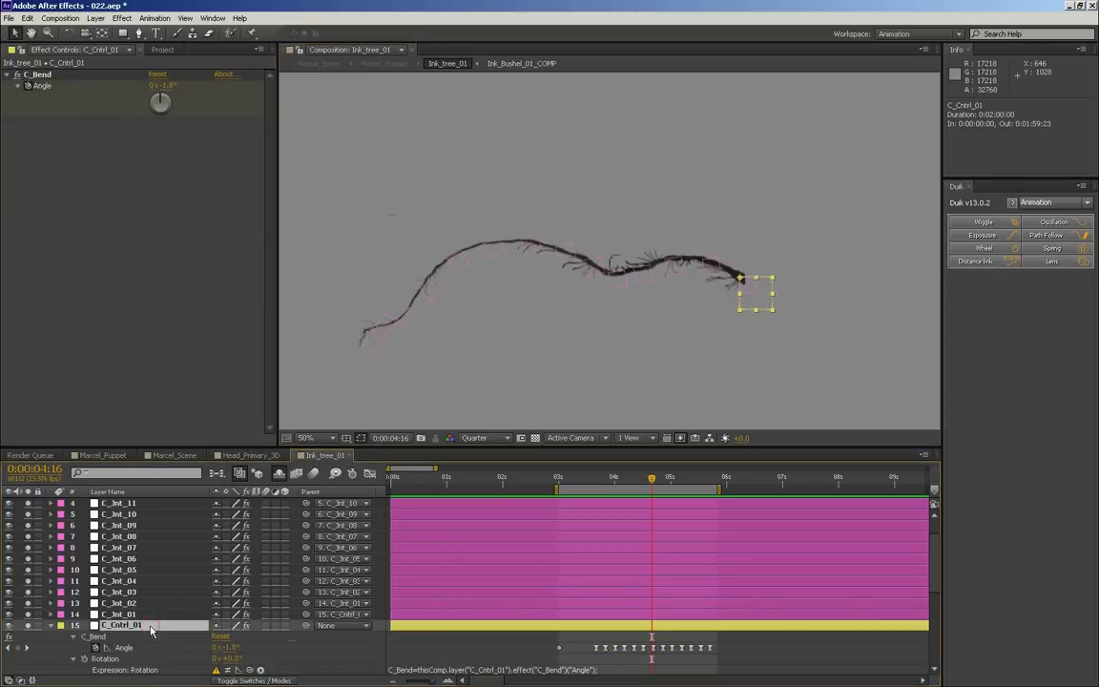
click(370, 351)
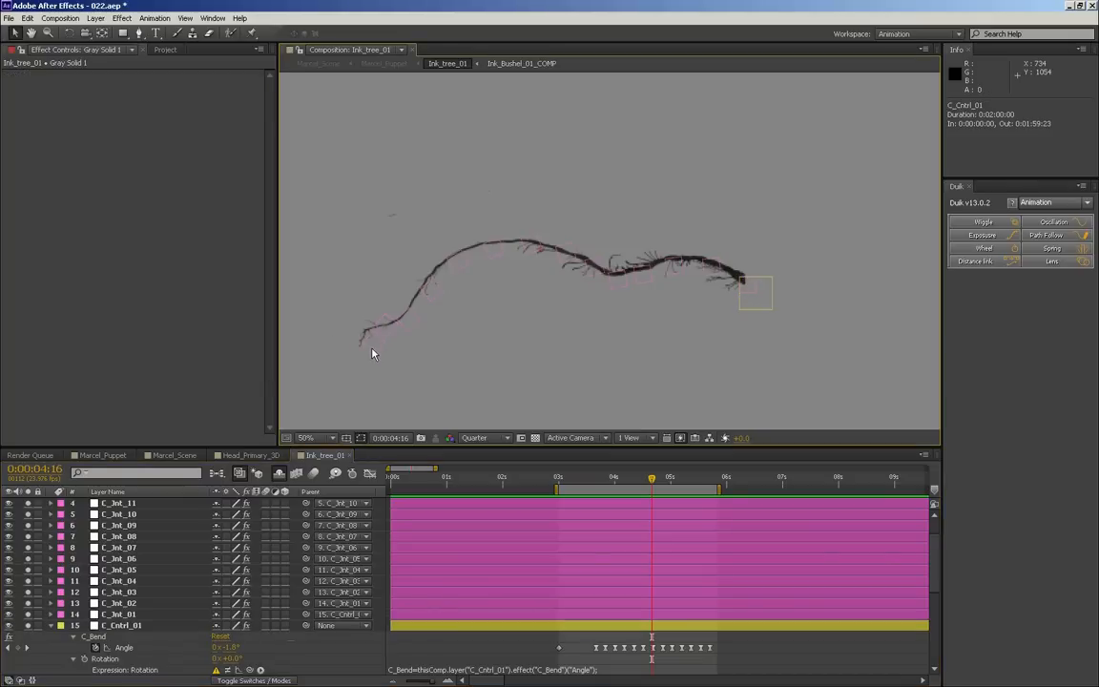
scroll(138, 523, up, 1)
click(136, 516)
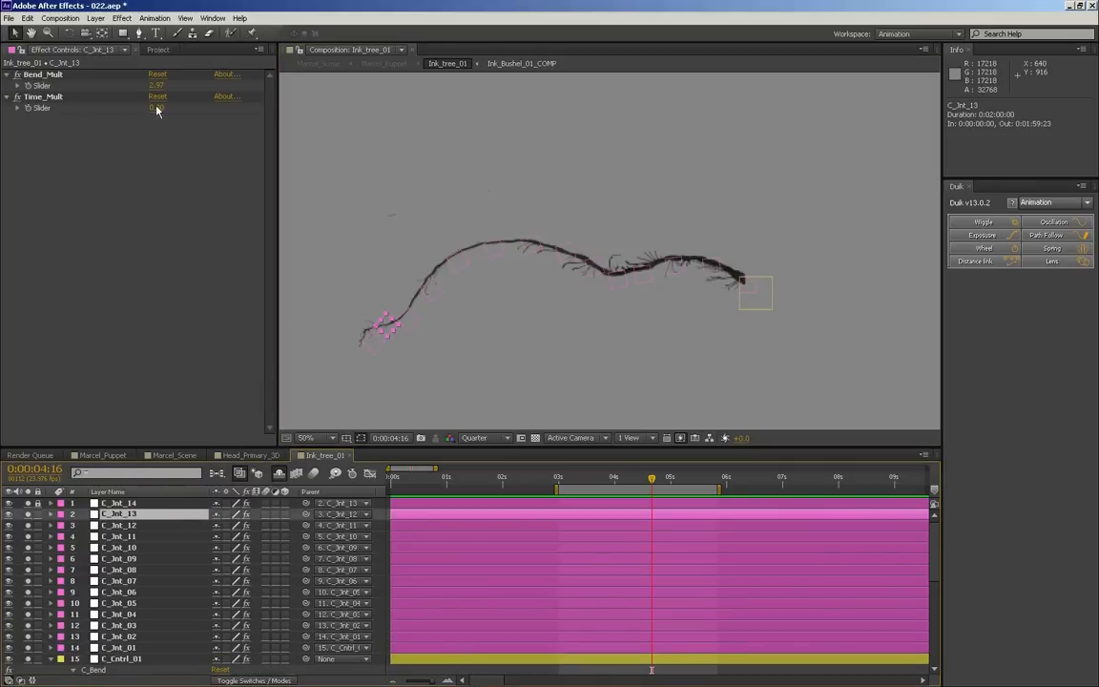
click(127, 503)
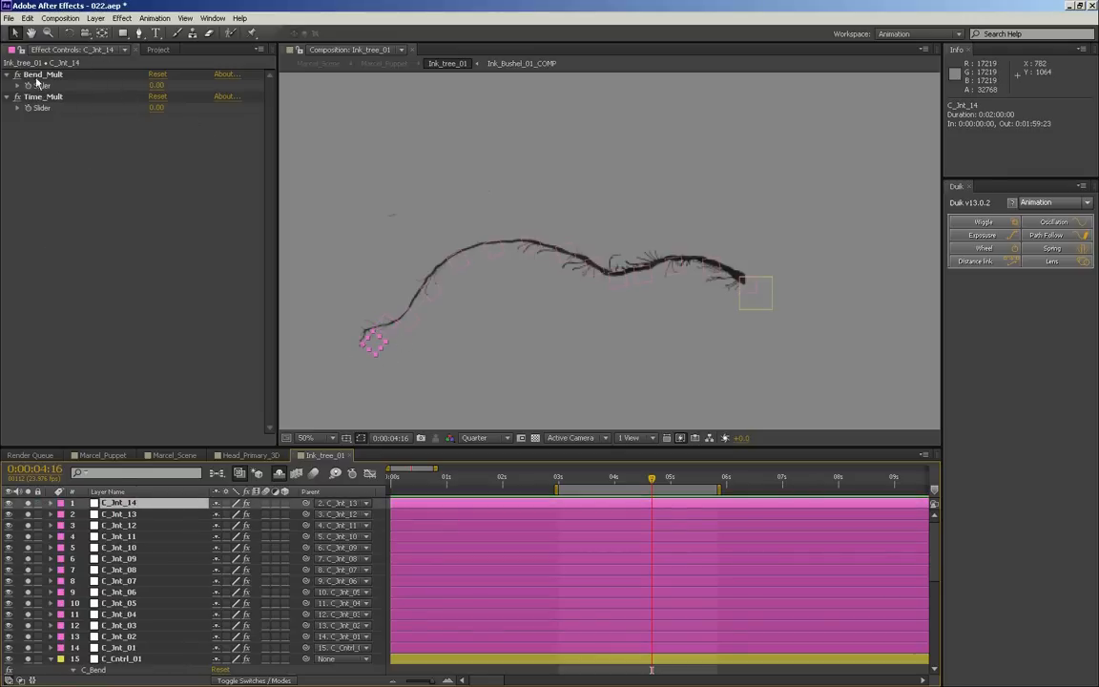
click(37, 503)
- Set the Time_Mult slider of C_Jnt_13 to -0.1
click(115, 514)
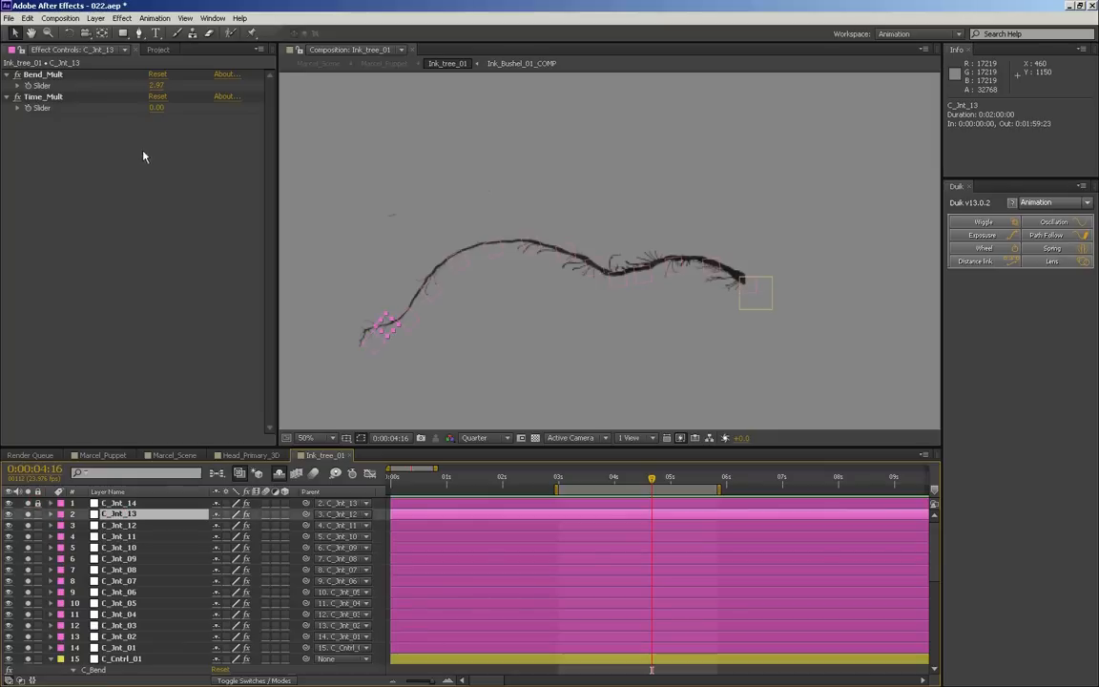
click(159, 110)
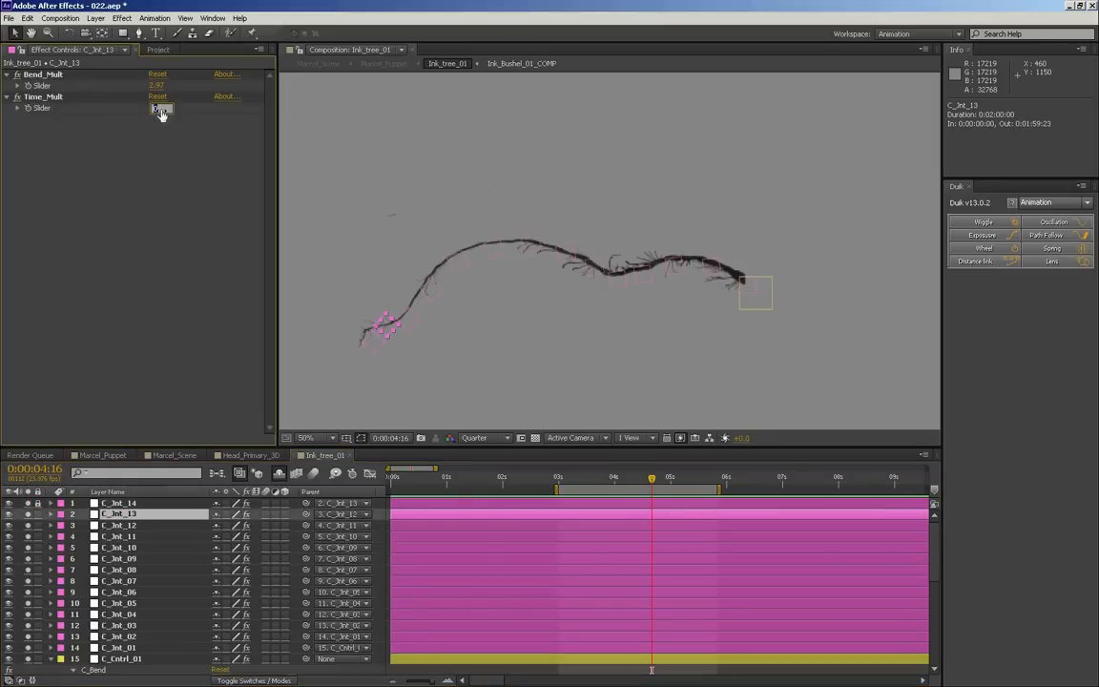
text(-0.1)
key(Return)
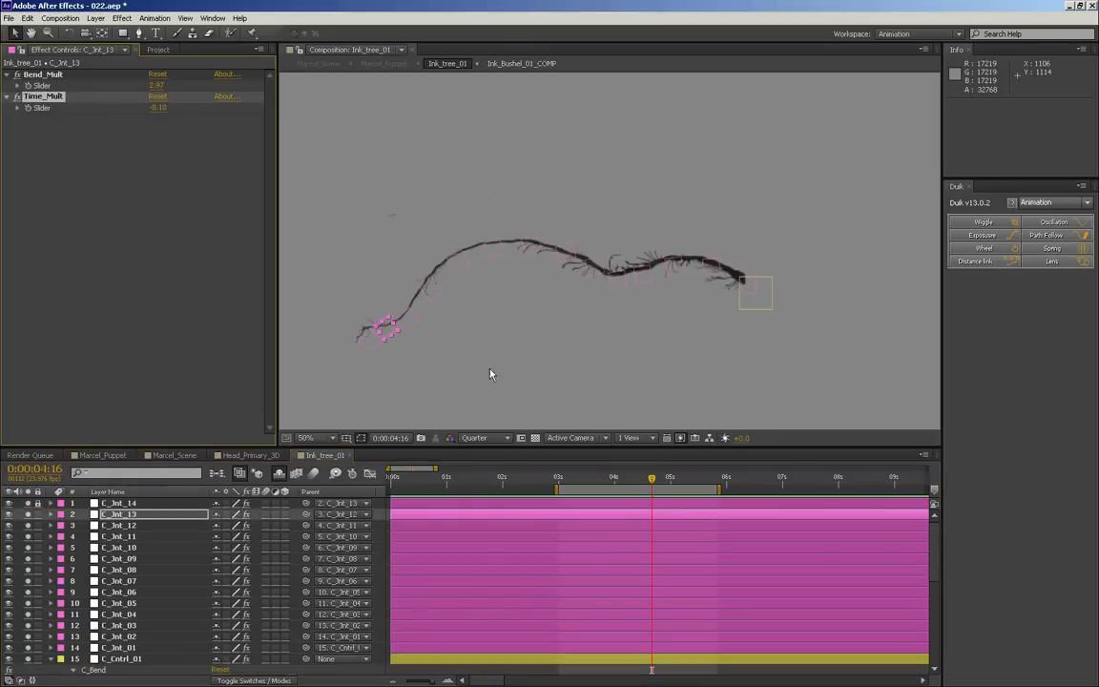
- Set the Time_Mult slider of C_Jnt_12 to -0.09
click(119, 525)
click(159, 107)
text(-0.9)
key(Return)
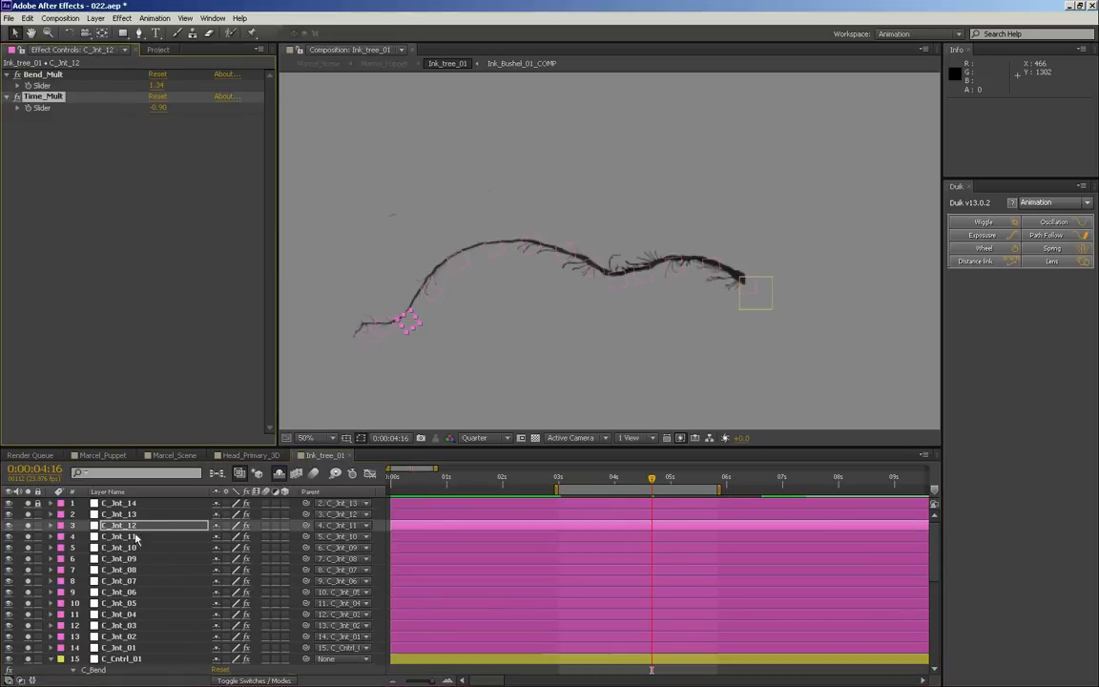
click(160, 108)
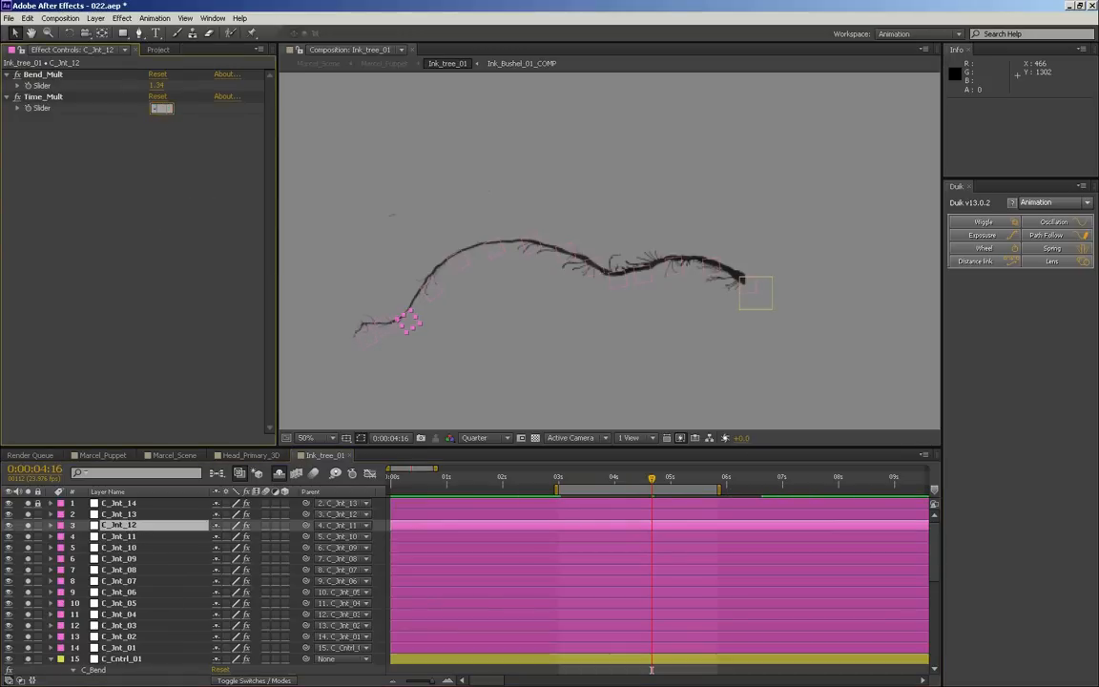
text(-0)
key(Return)
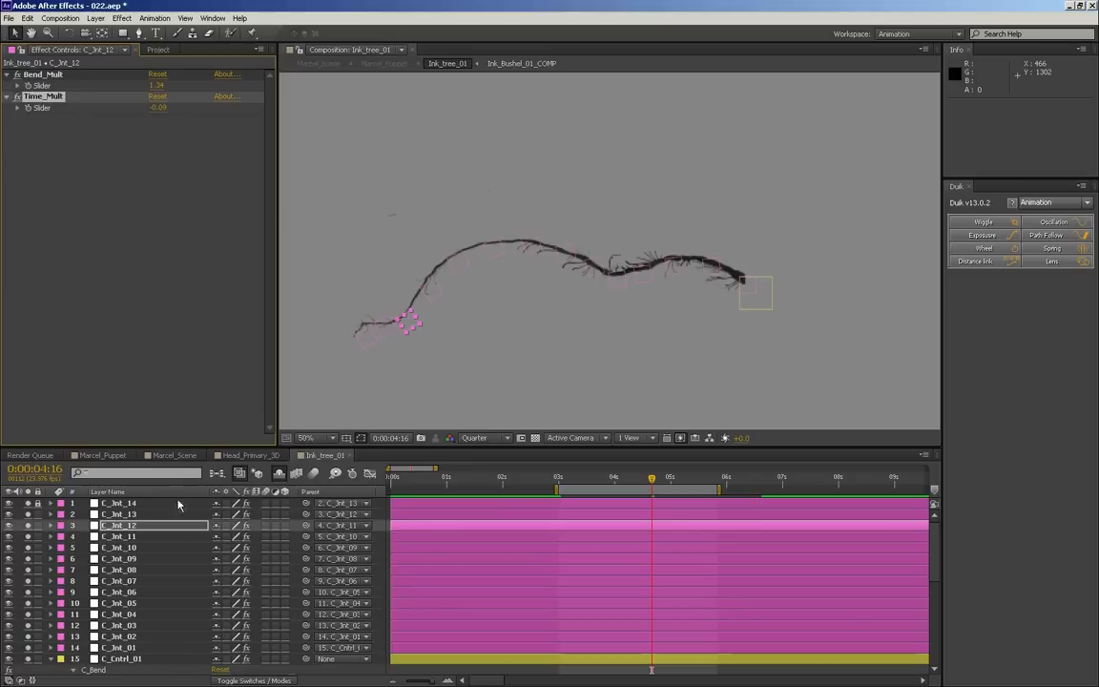
- Set the Time_Mult slider to -0.08 on C_Jnt_11 and to -0.07 on C_Jnt_10
click(118, 537)
click(160, 108)
text(-0.08)
key(Return)
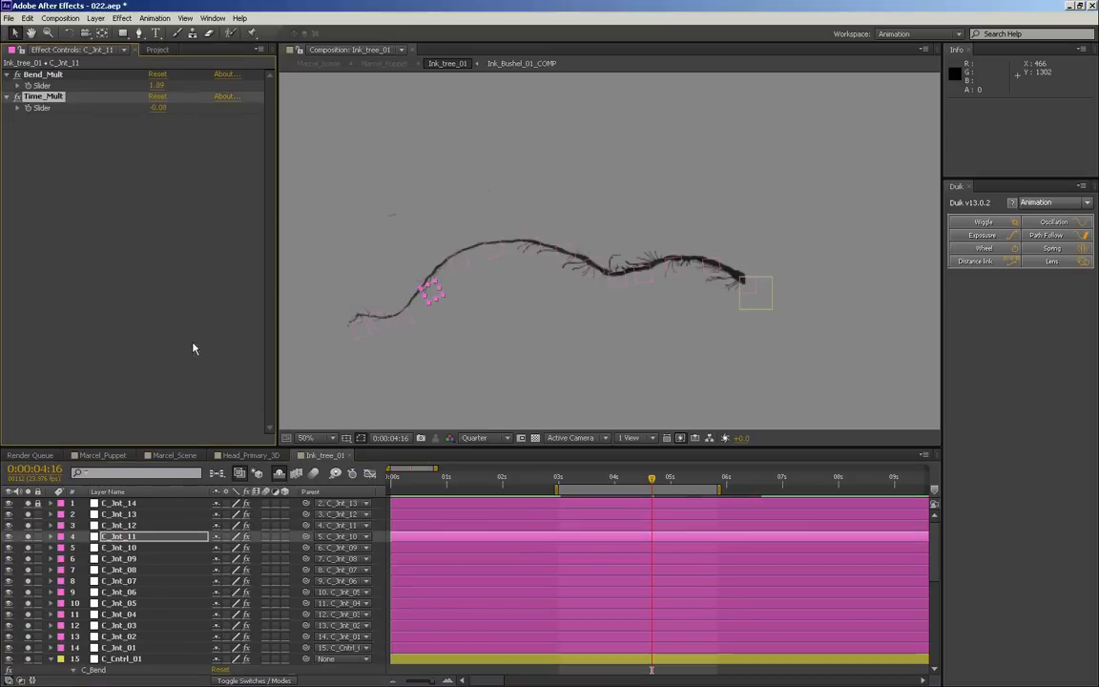
click(141, 548)
click(156, 107)
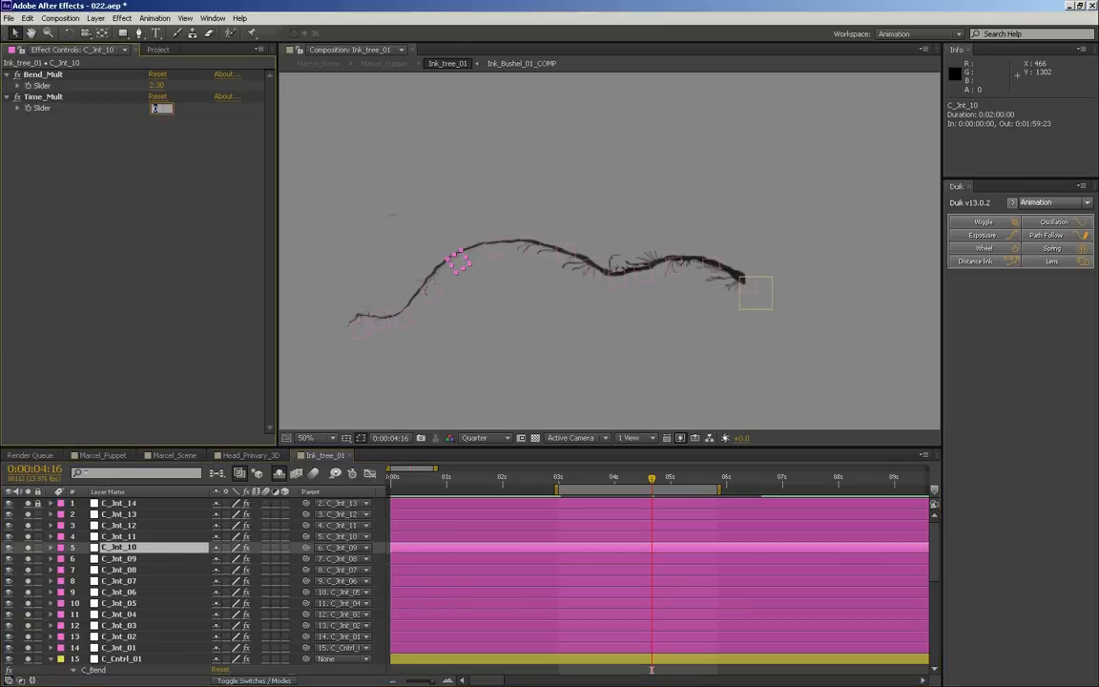
text(-0.07)
key(Return)
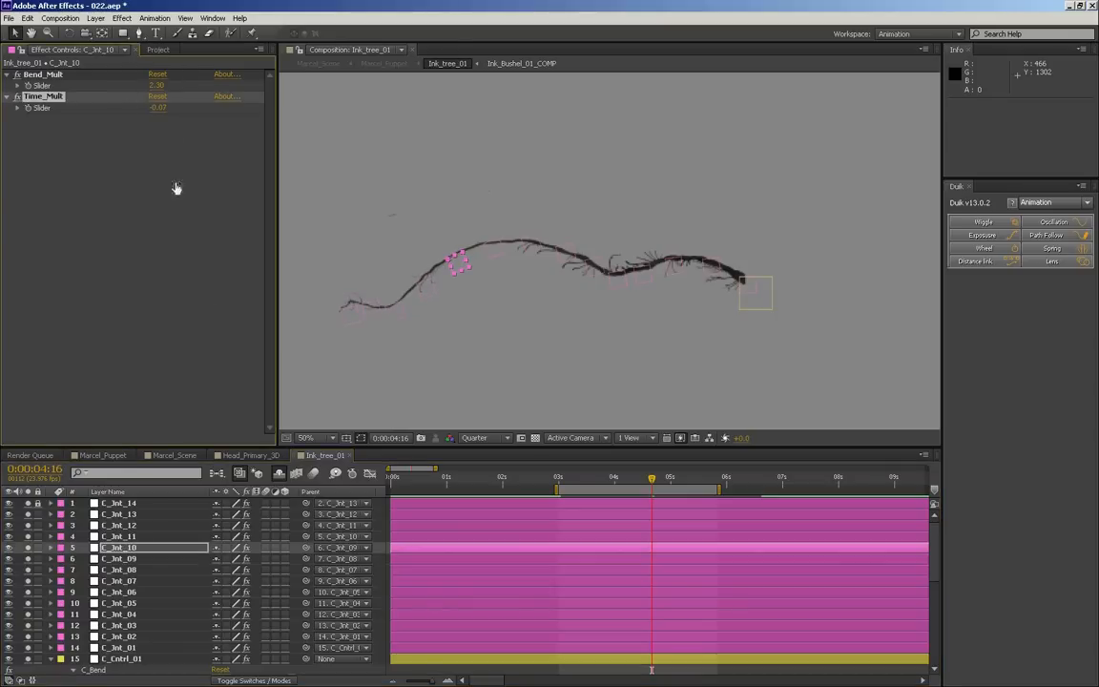
- Set the Time_Mult slider to -0.06 on C_Jnt_09 and to -0.05 on C_Jnt_08
click(138, 559)
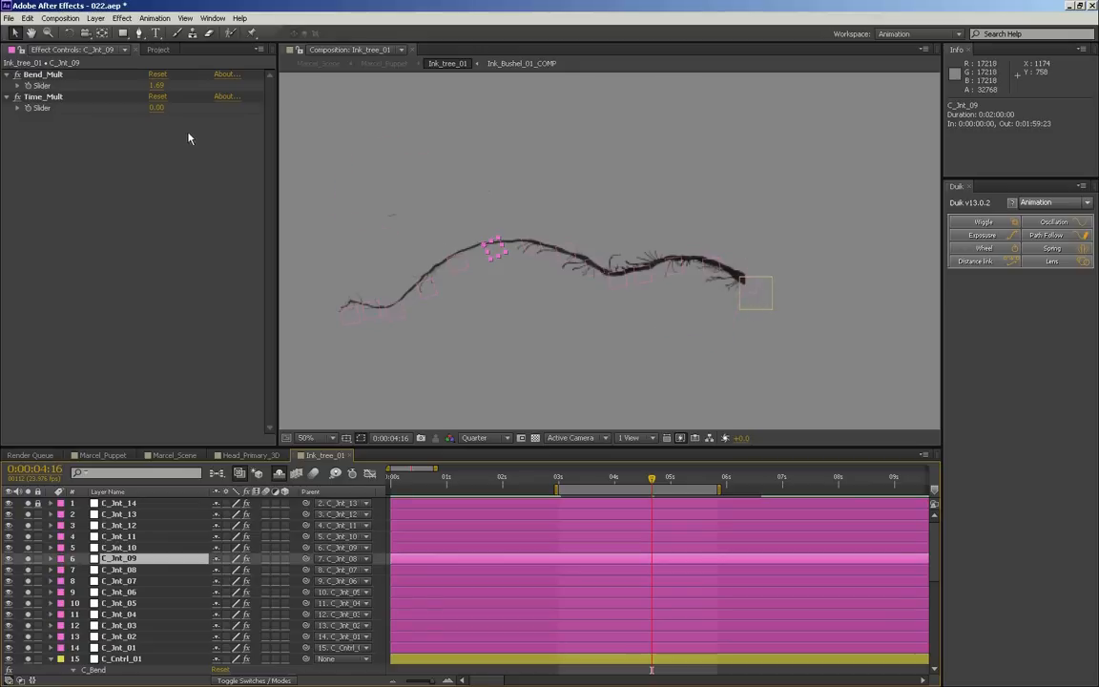
click(156, 108)
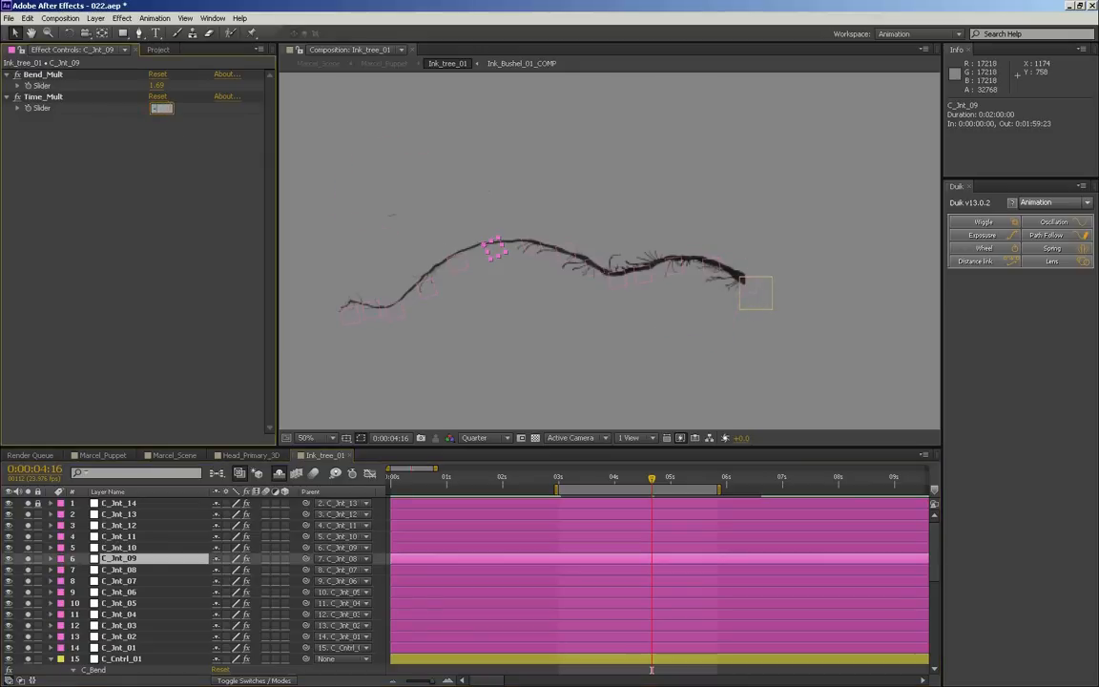
text(-.06)
key(Return)
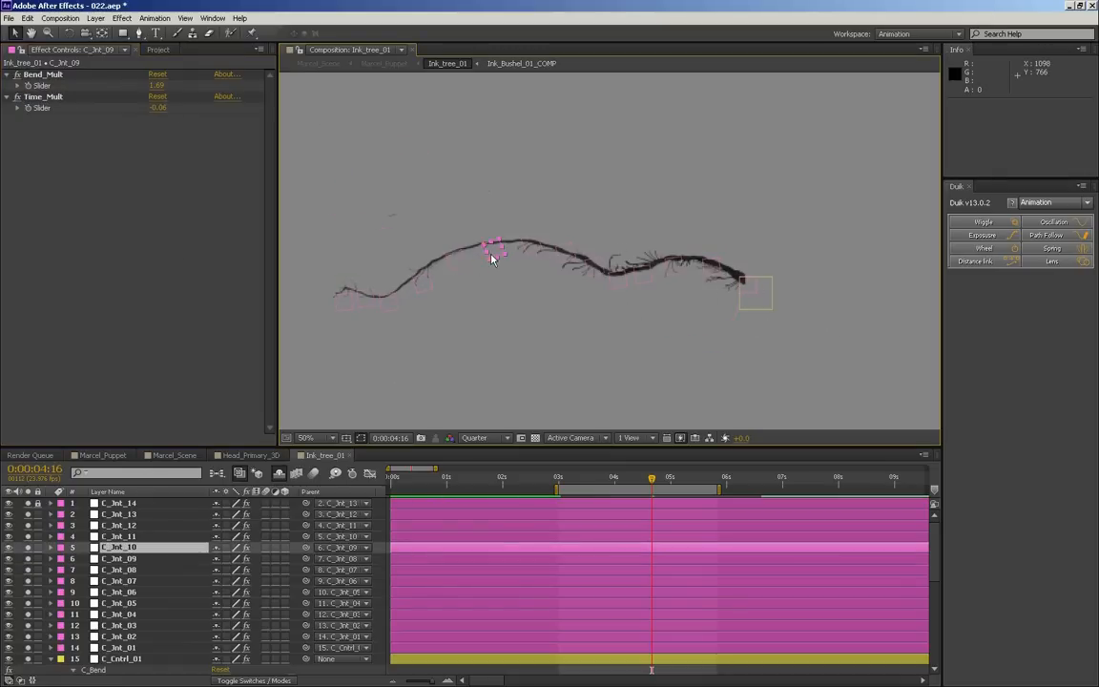
click(537, 242)
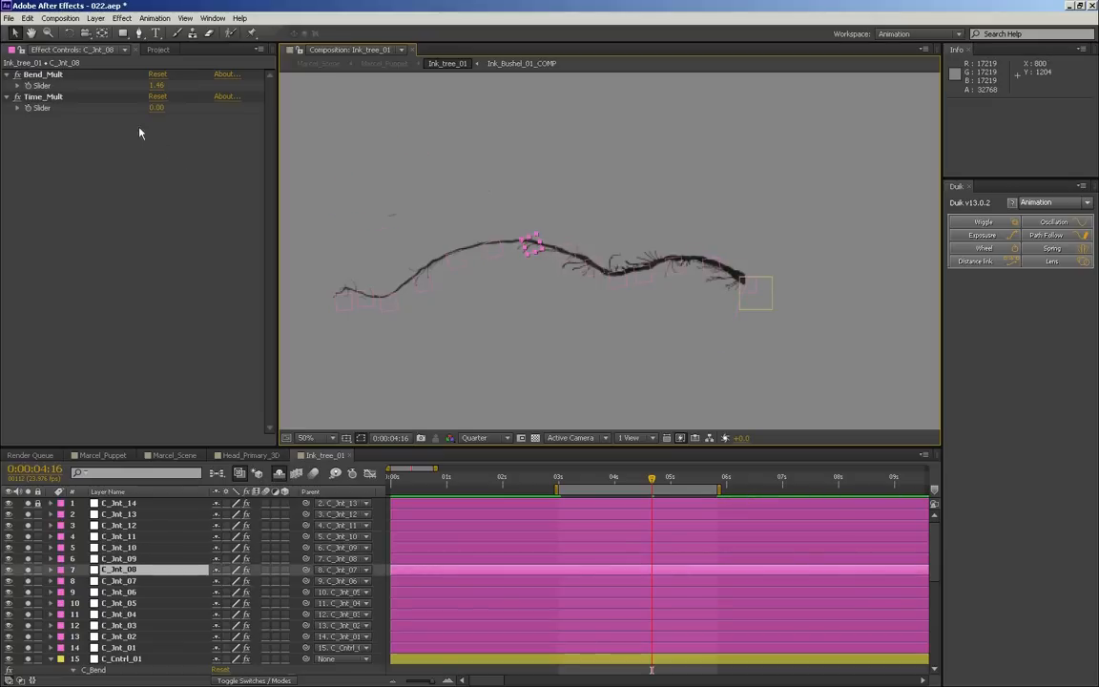
click(158, 107)
text(-0.05)
key(Return)
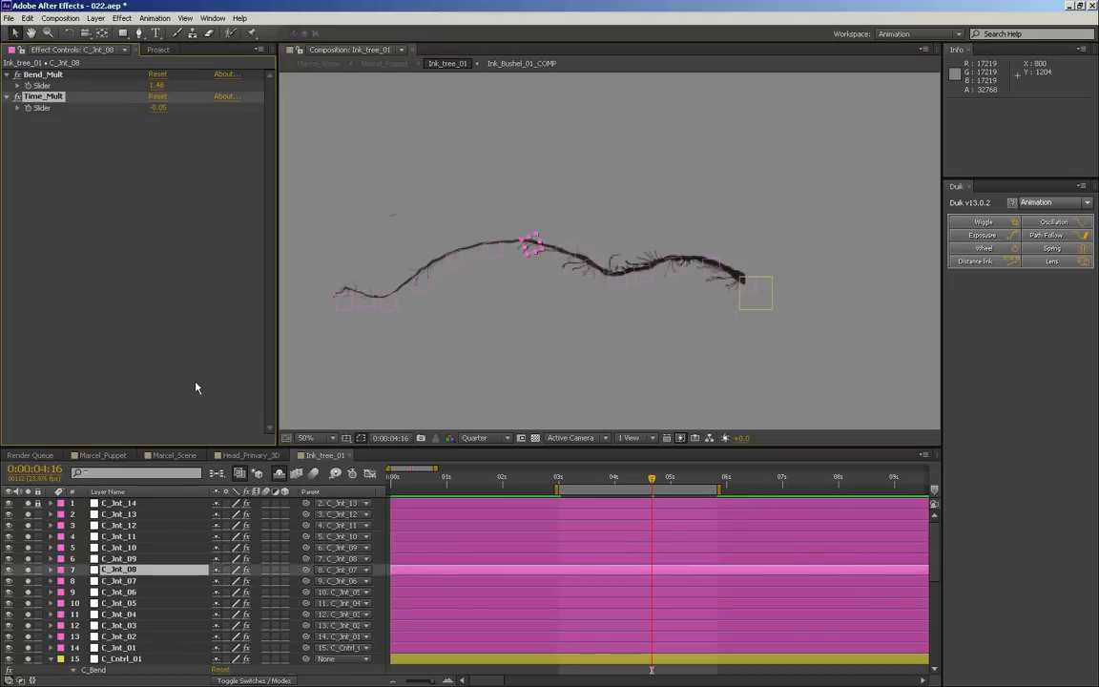
- Set the Time_Mult slider of C_Jnt_07 to -0.04
click(114, 580)
click(599, 261)
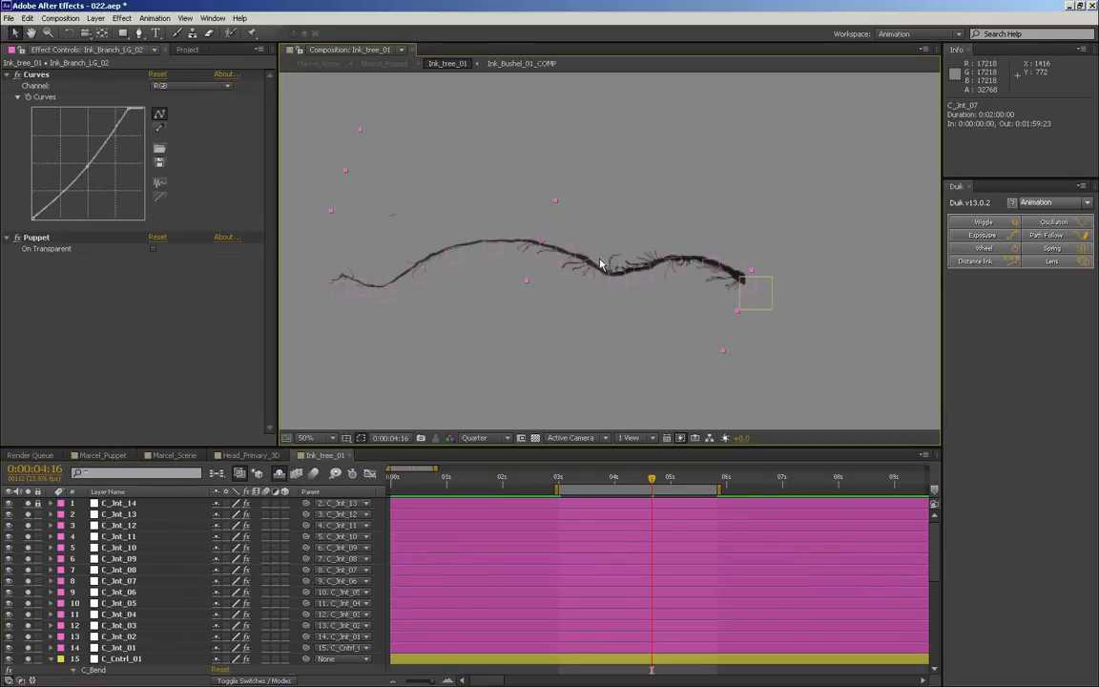
click(152, 569)
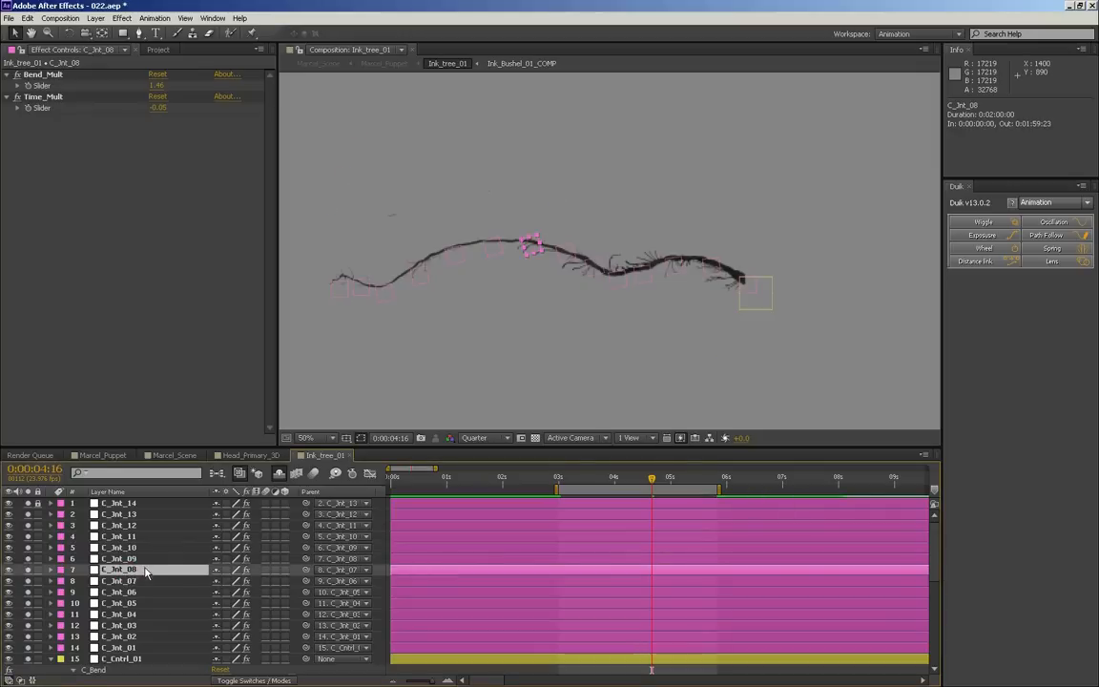
key(ctrl+Down)
click(156, 108)
text(-.05)
key(Return)
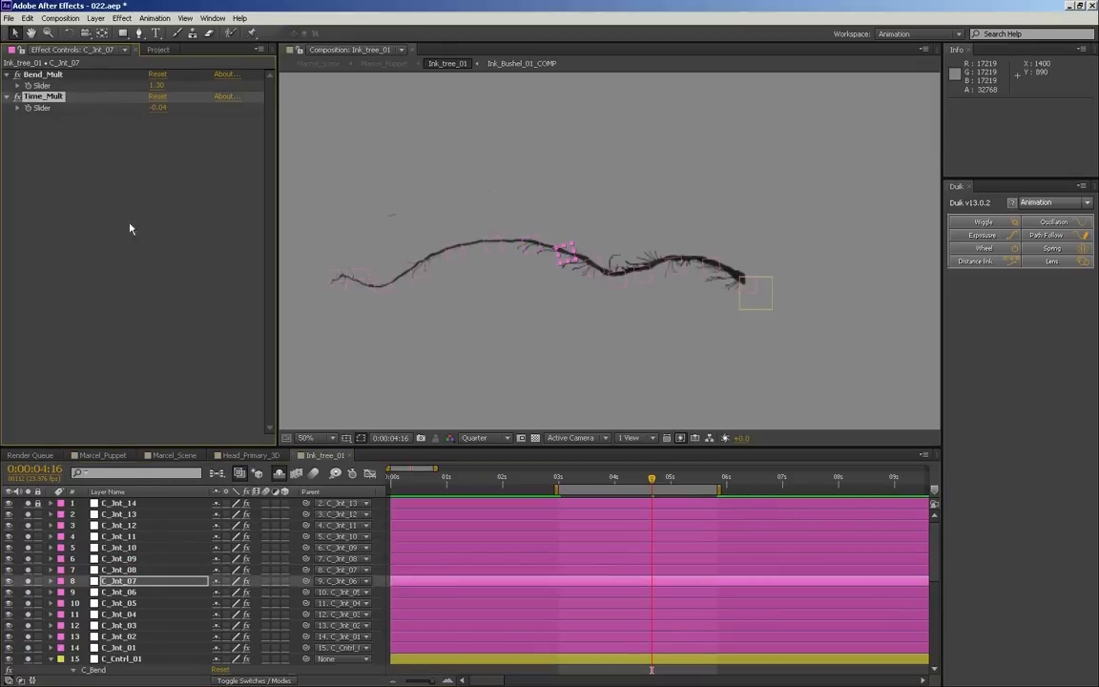
- Set the Time_Mult slider to -0.03 on C_Jnt_06 and to -0.02 on C_Jnt_05
key(ctrl+Down)
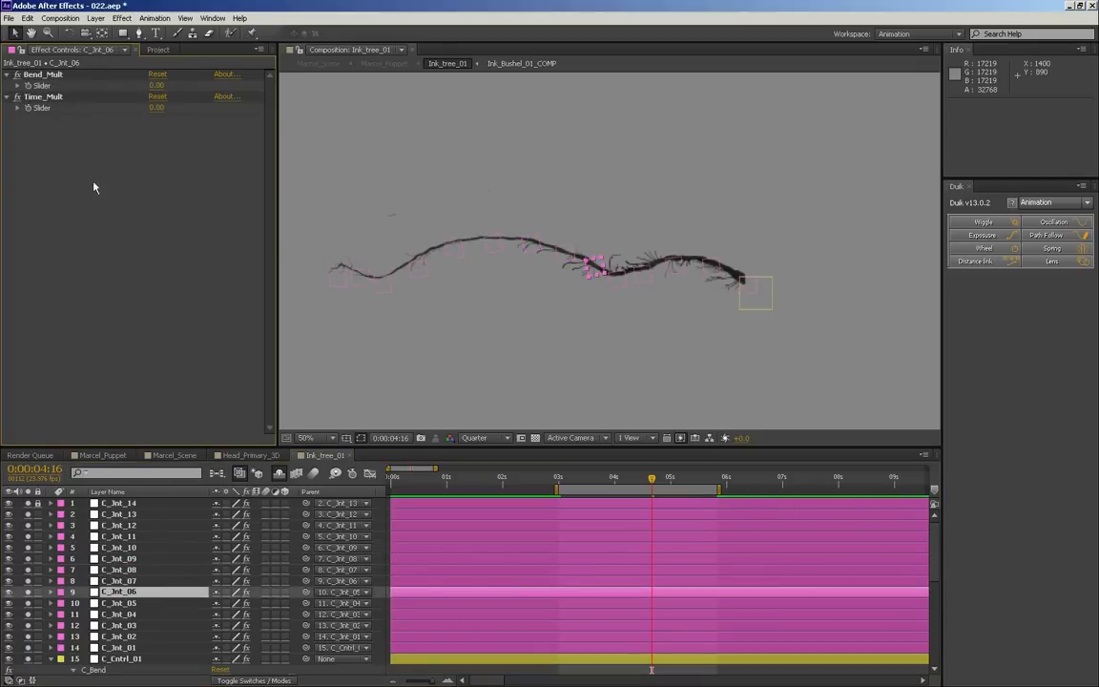
click(157, 109)
text(-.03)
key(Return)
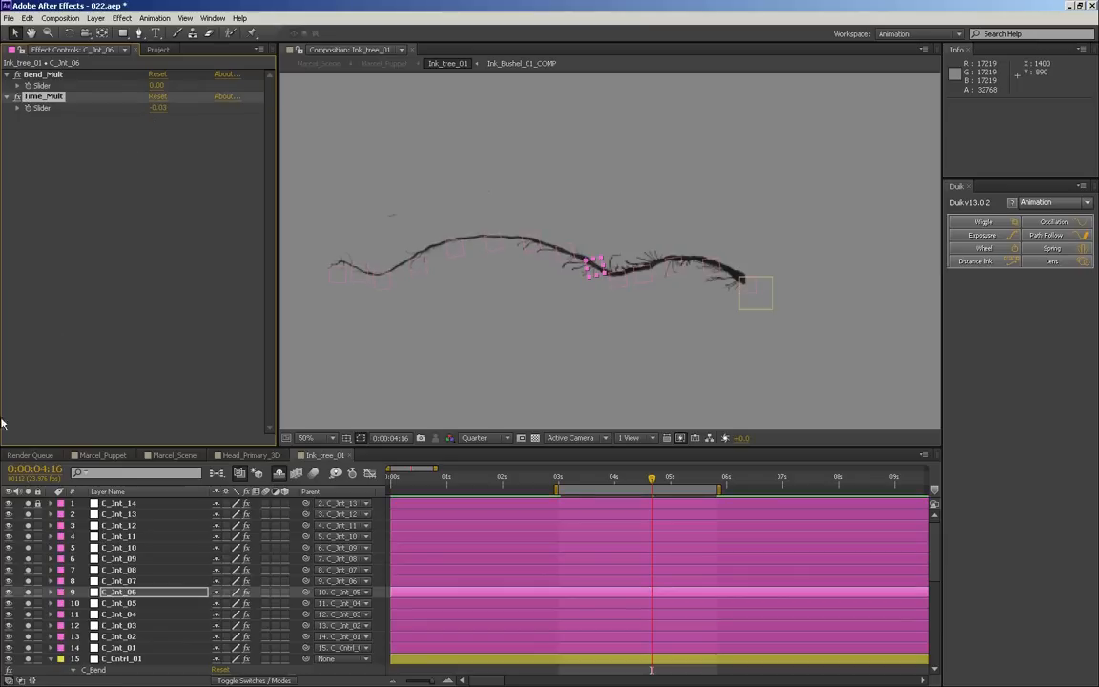
key(ctrl+Down)
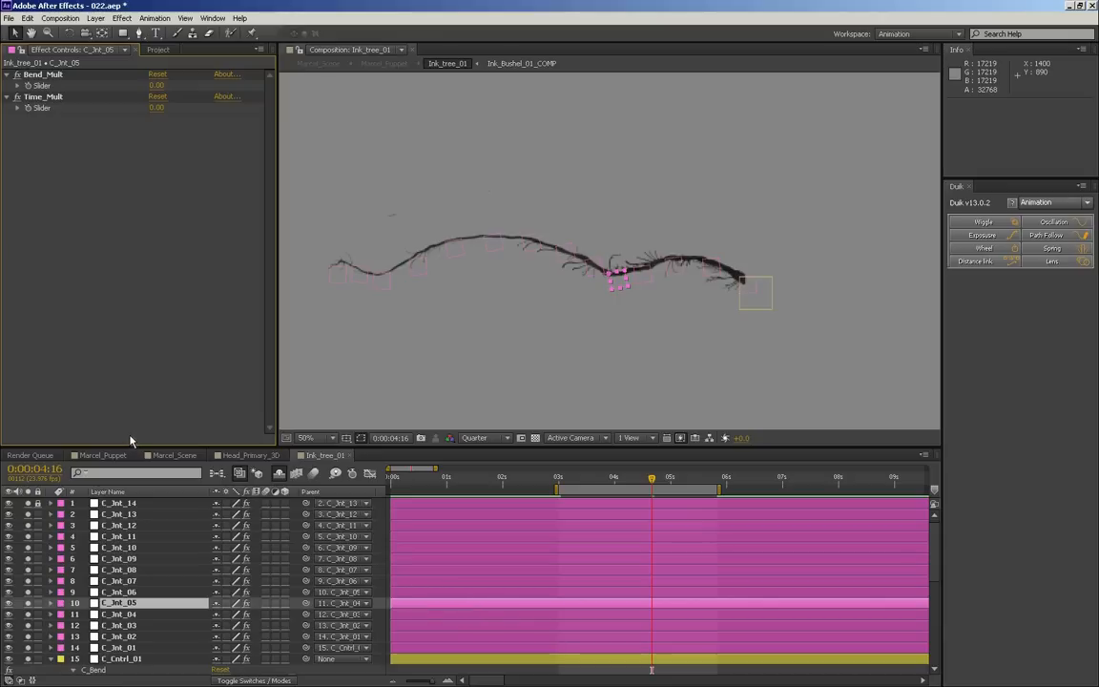
click(158, 107)
text(-0.02)
key(Return)
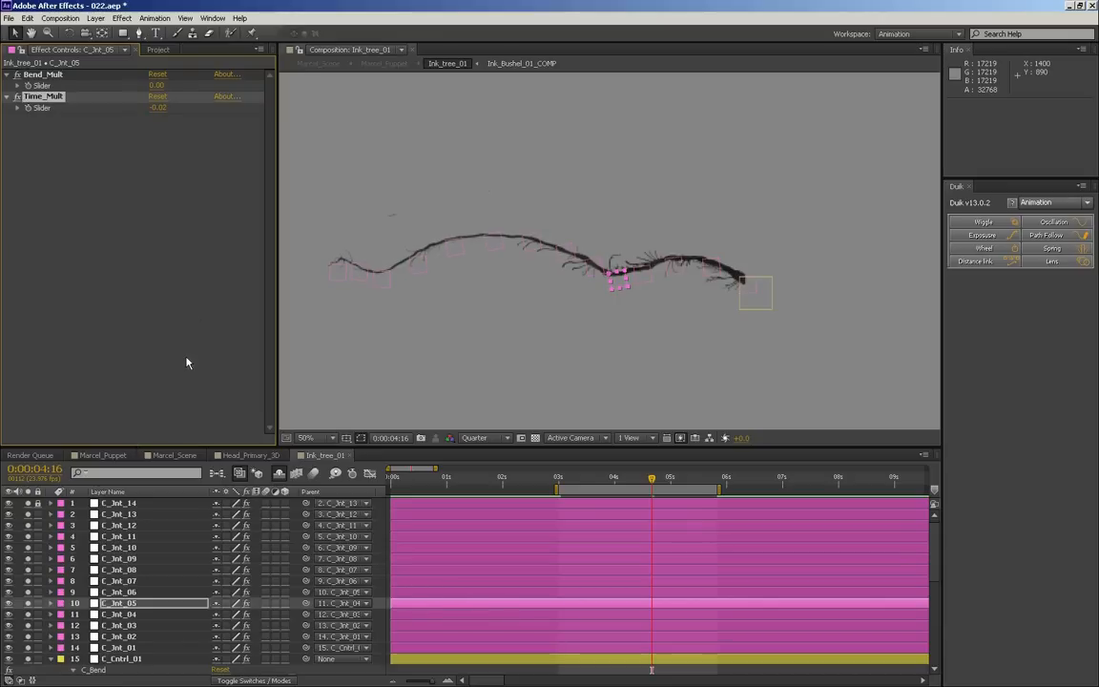
- Set the Time_Mult slider to -0.01 on C_Jnt_04 and C_Jnt_03, and to about -0.01 on C_Jnt_02
click(115, 613)
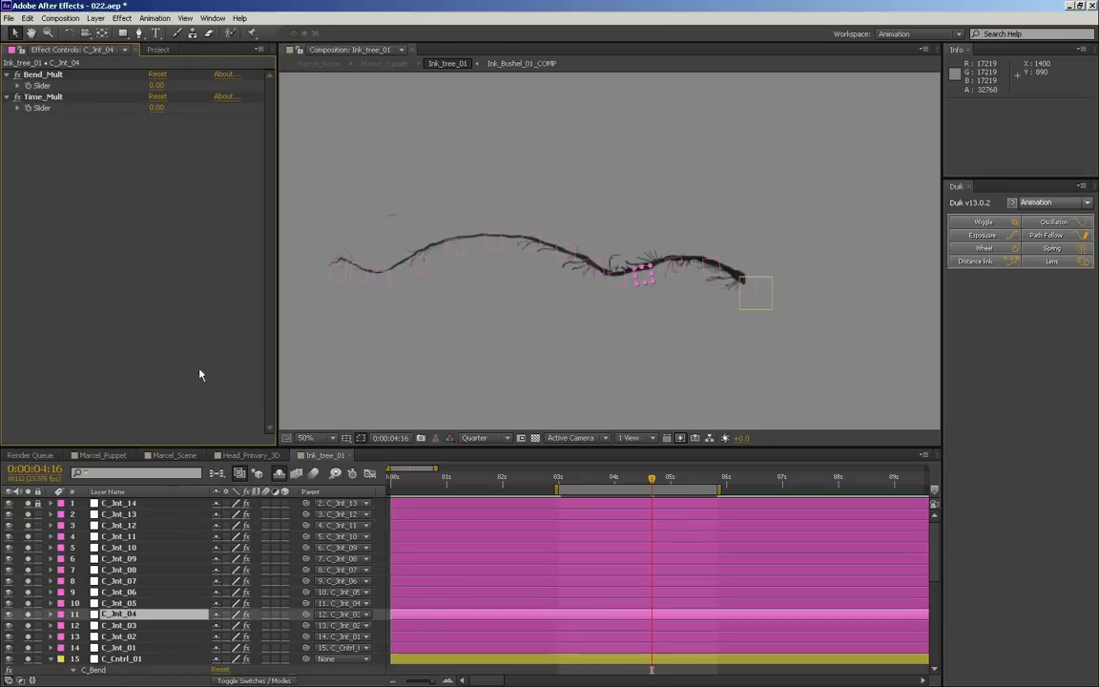
click(157, 107)
text(-0.01)
key(Return)
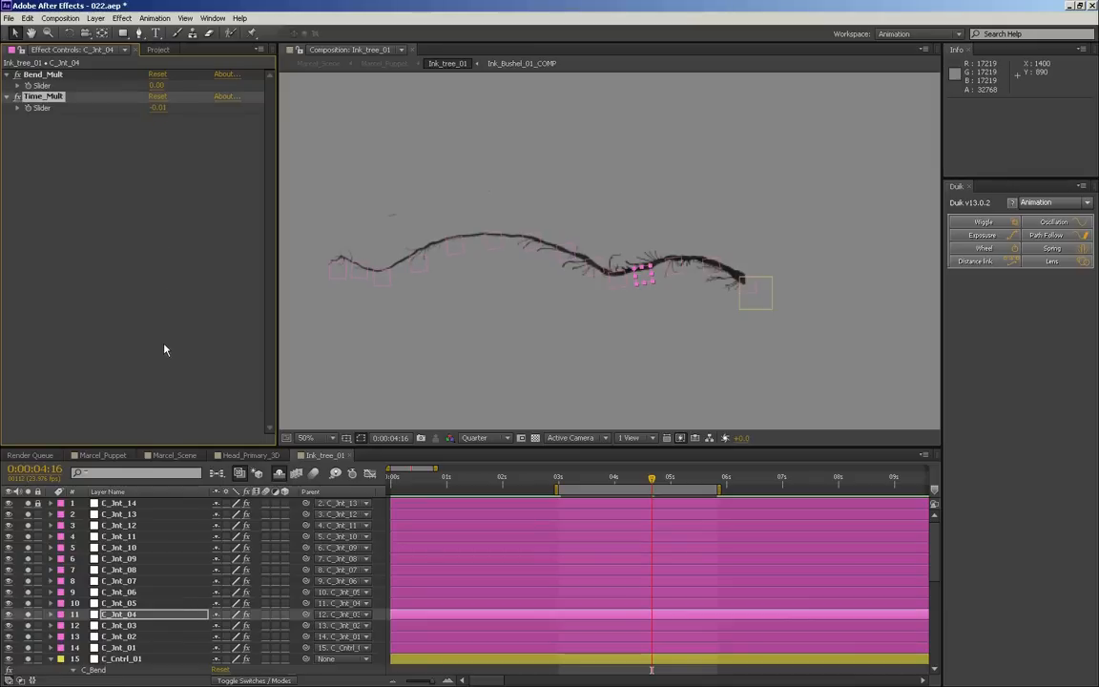
key(ctrl+Down)
click(157, 107)
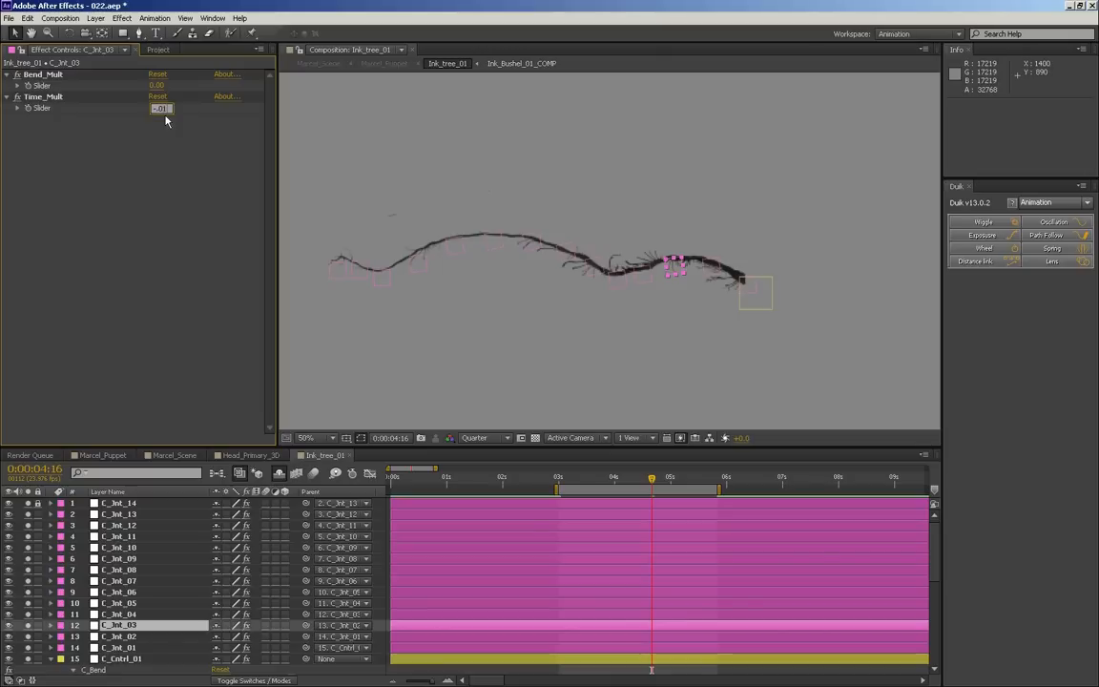
key(Return)
key(ctrl+Down)
click(155, 108)
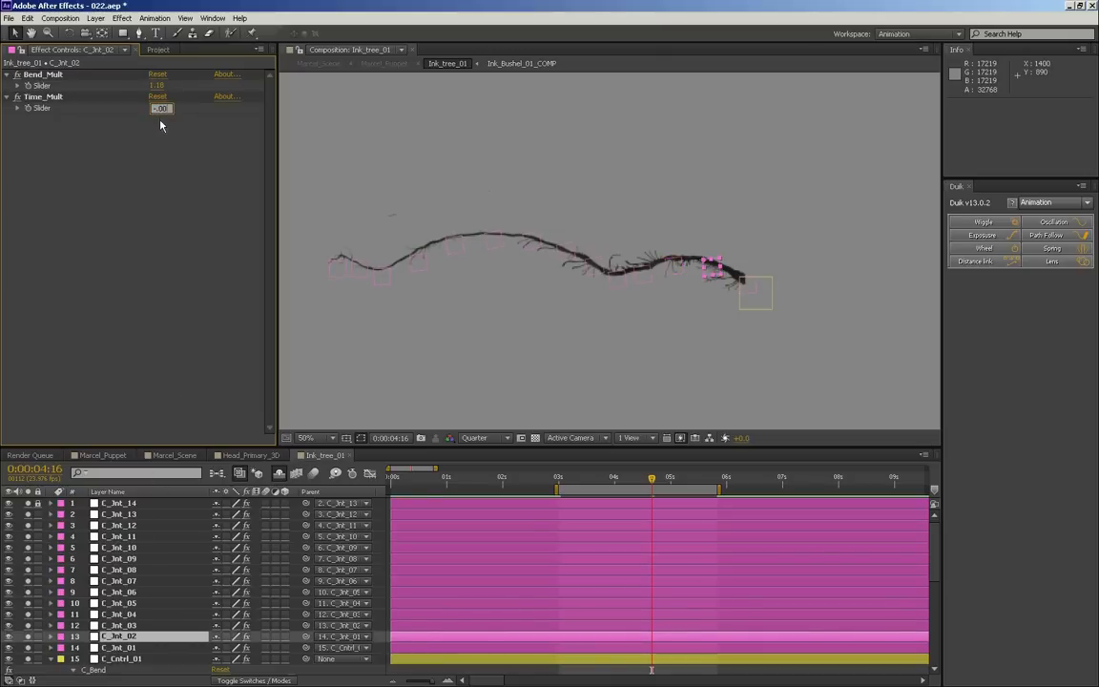
key(Return)
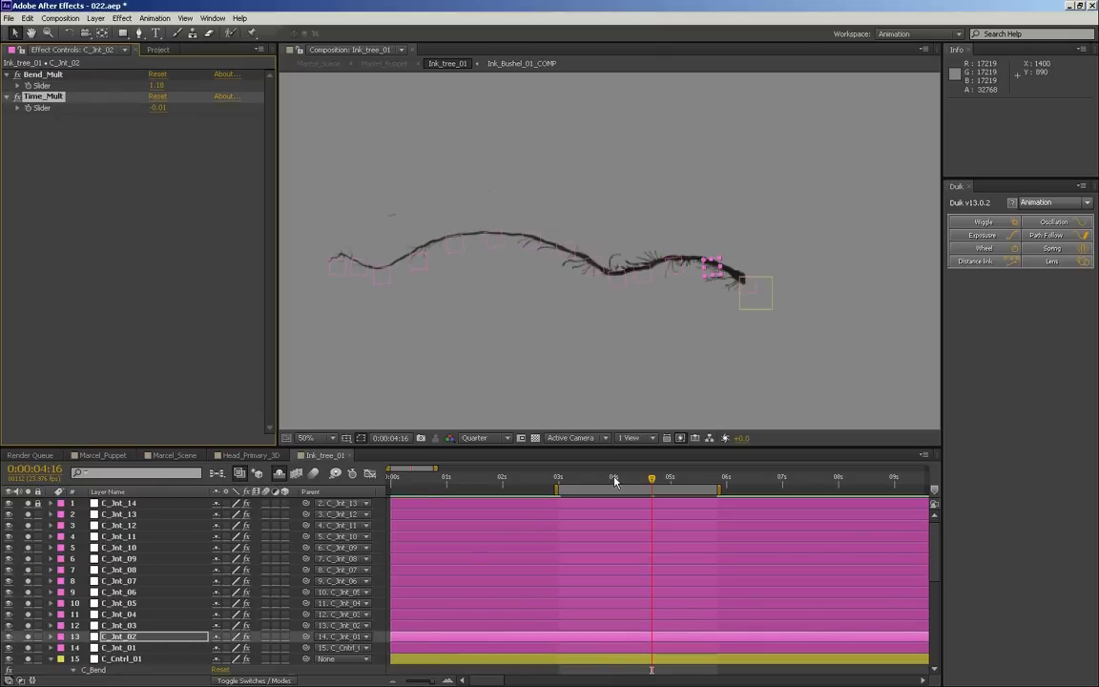
click(579, 487)
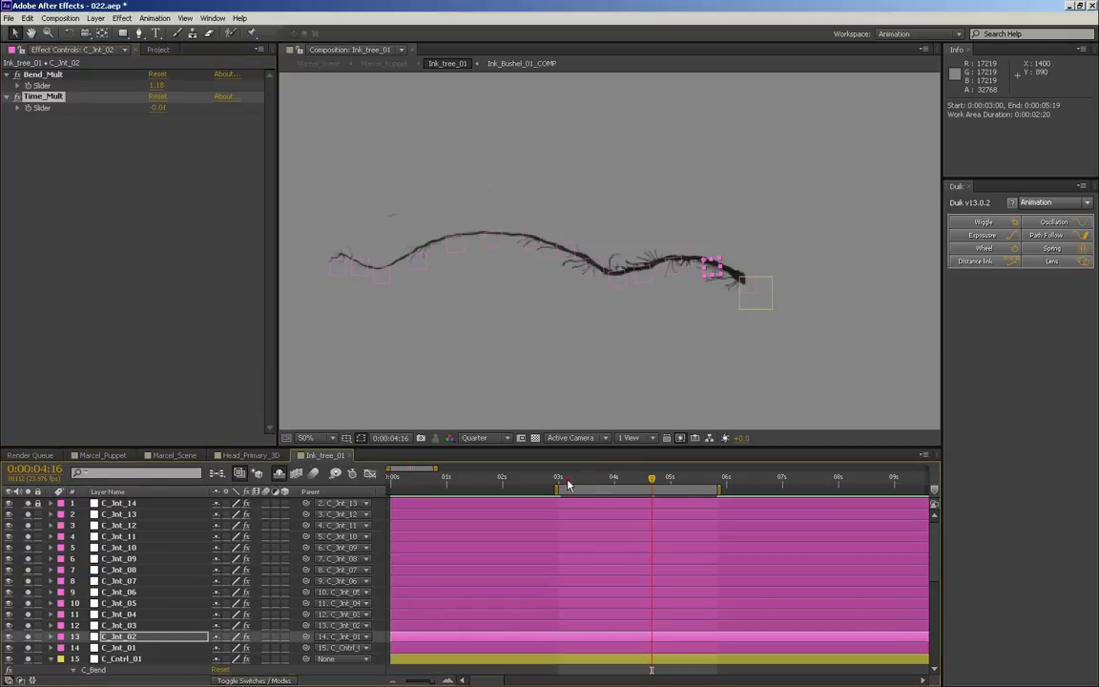
- Preview the branch uncurl animation within the work area and scrub to 0:00:04:07
key(KP_0)
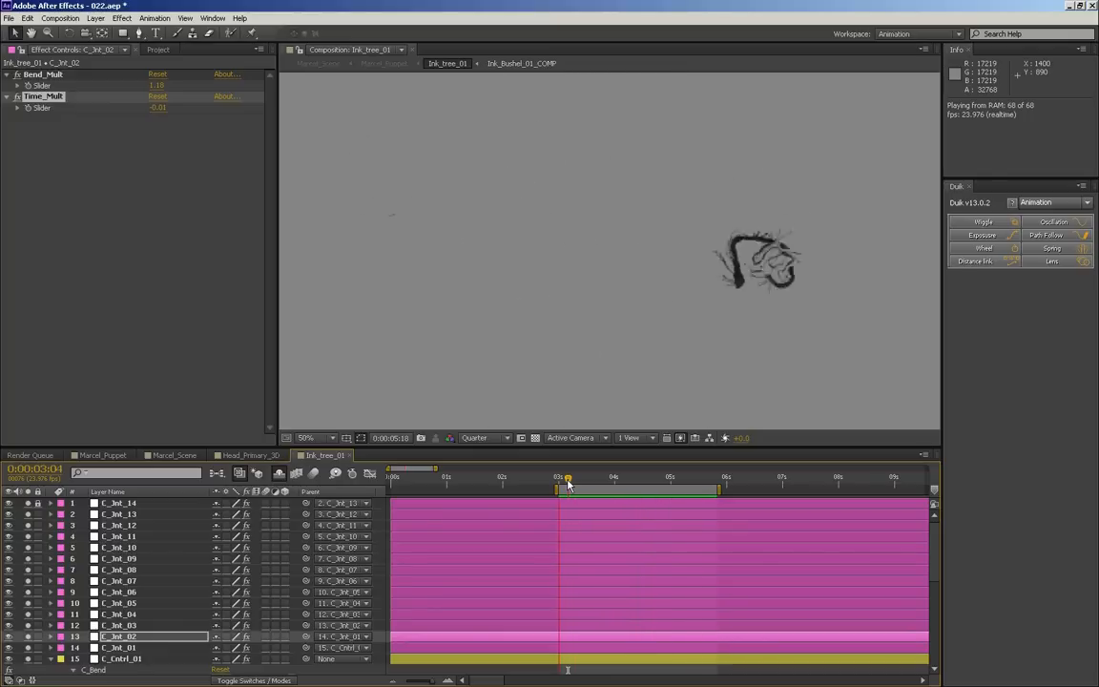
drag(568, 484, 635, 488)
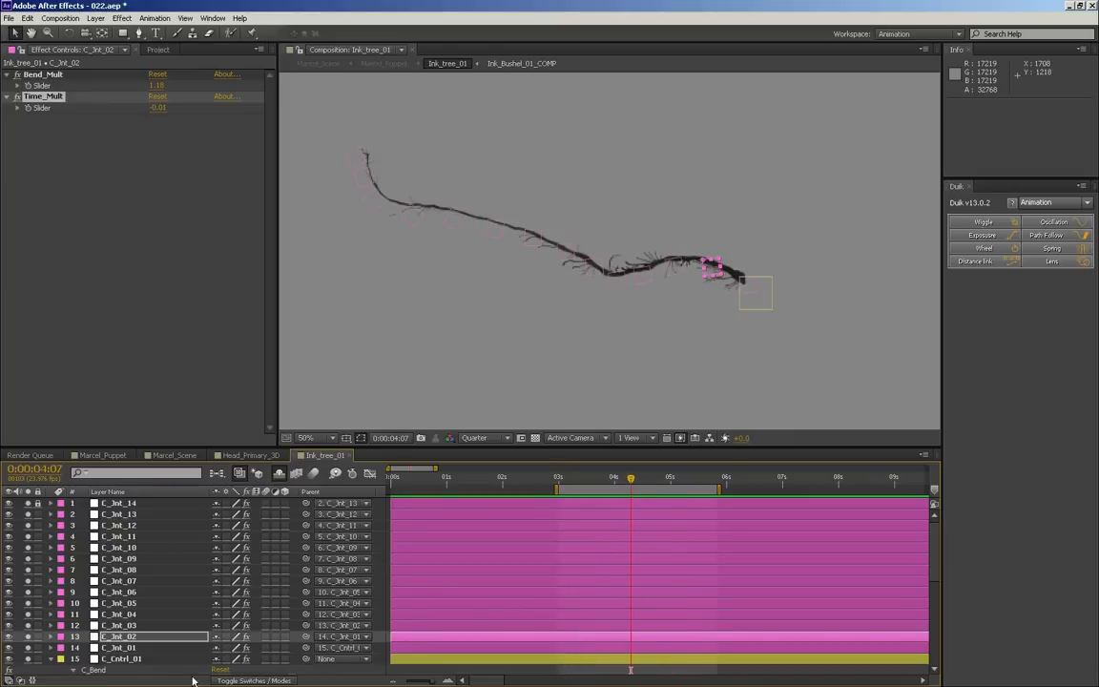
- Select the Ink_Branch_LG_02 layer and set the composition preview resolution to Half
click(141, 658)
scroll(143, 653, down, 3)
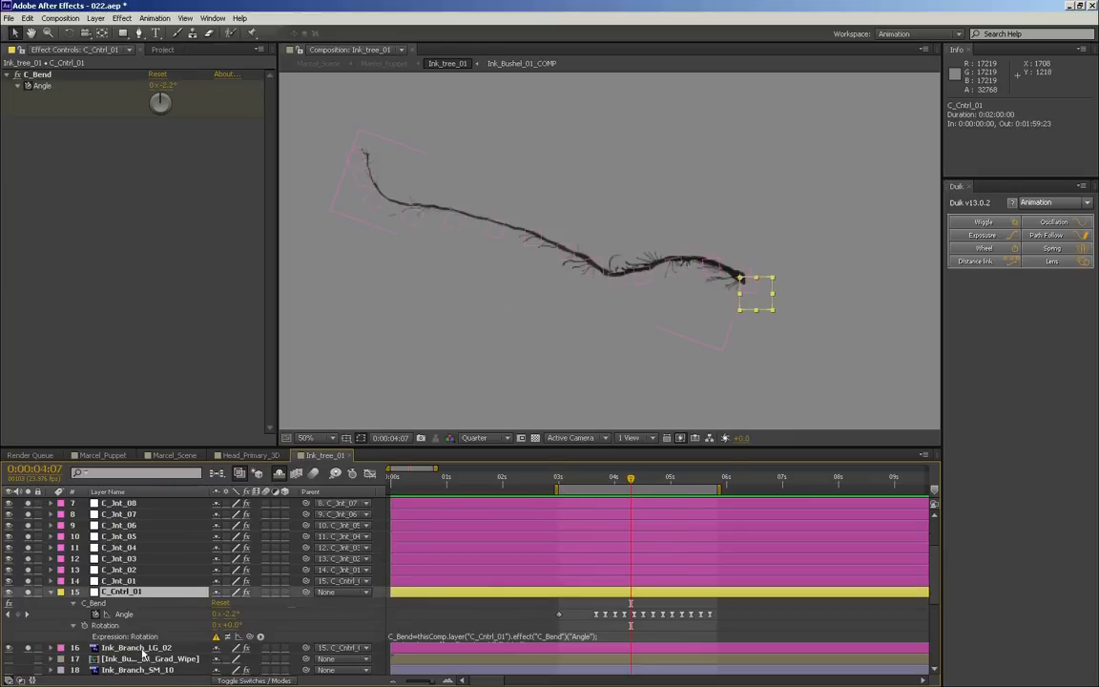
click(133, 648)
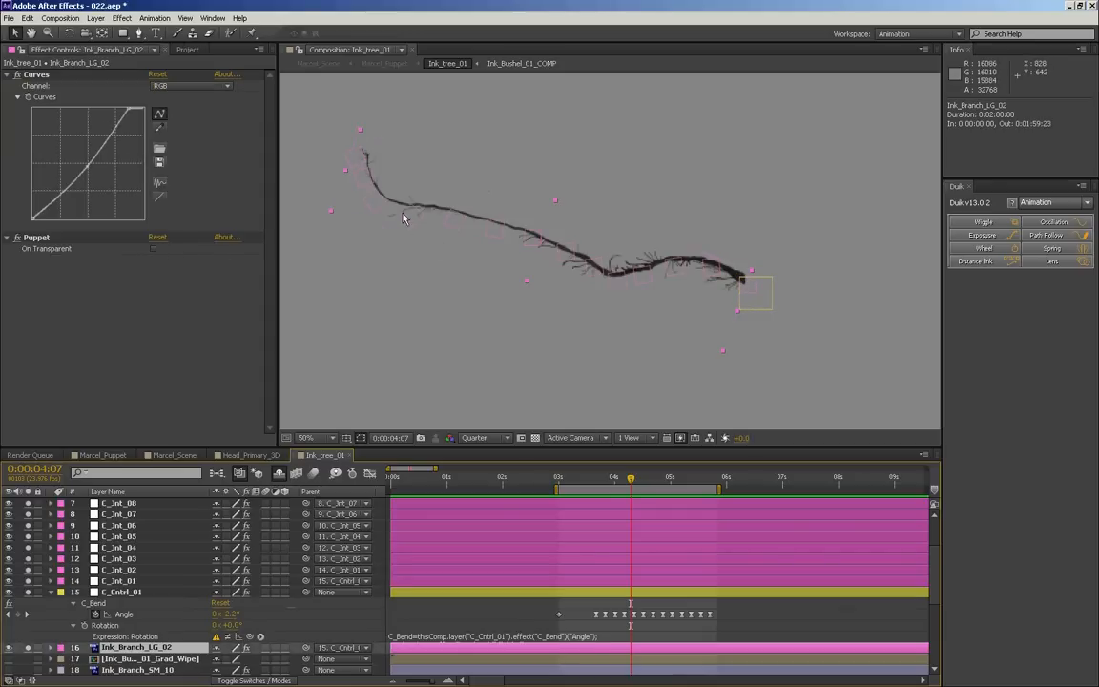
key(period)
drag(432, 266, 712, 345)
click(489, 440)
click(482, 486)
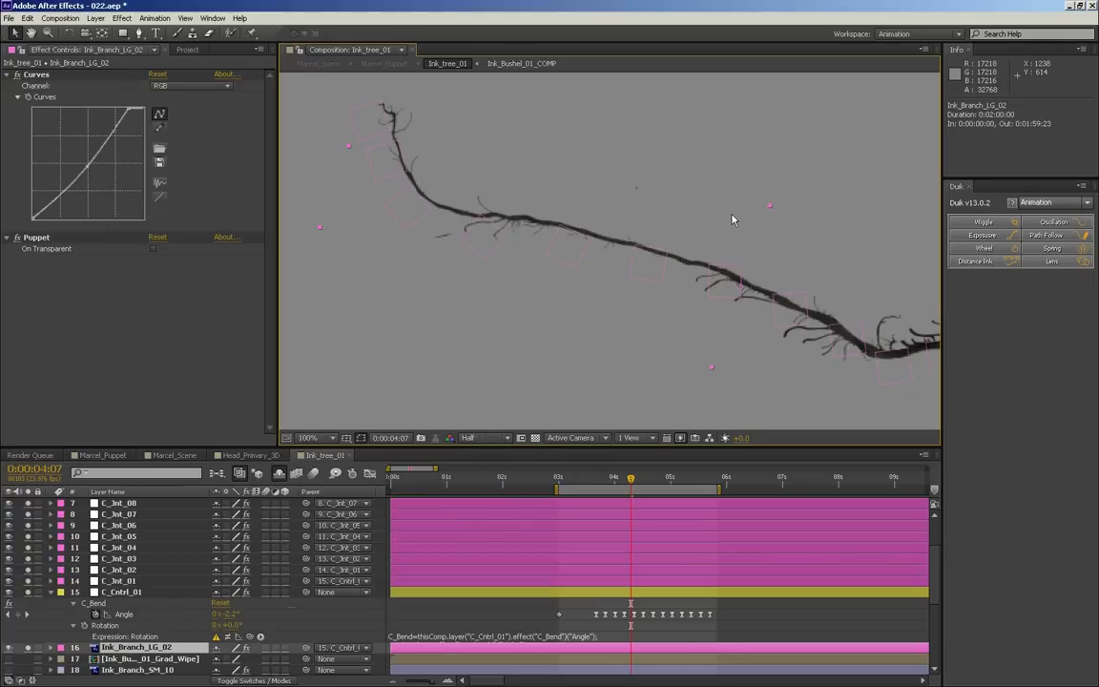
- Expand the Puppet effect on Ink_Branch_LG_02 and display its mesh and pins with the Puppet Pin tool
click(36, 237)
click(51, 647)
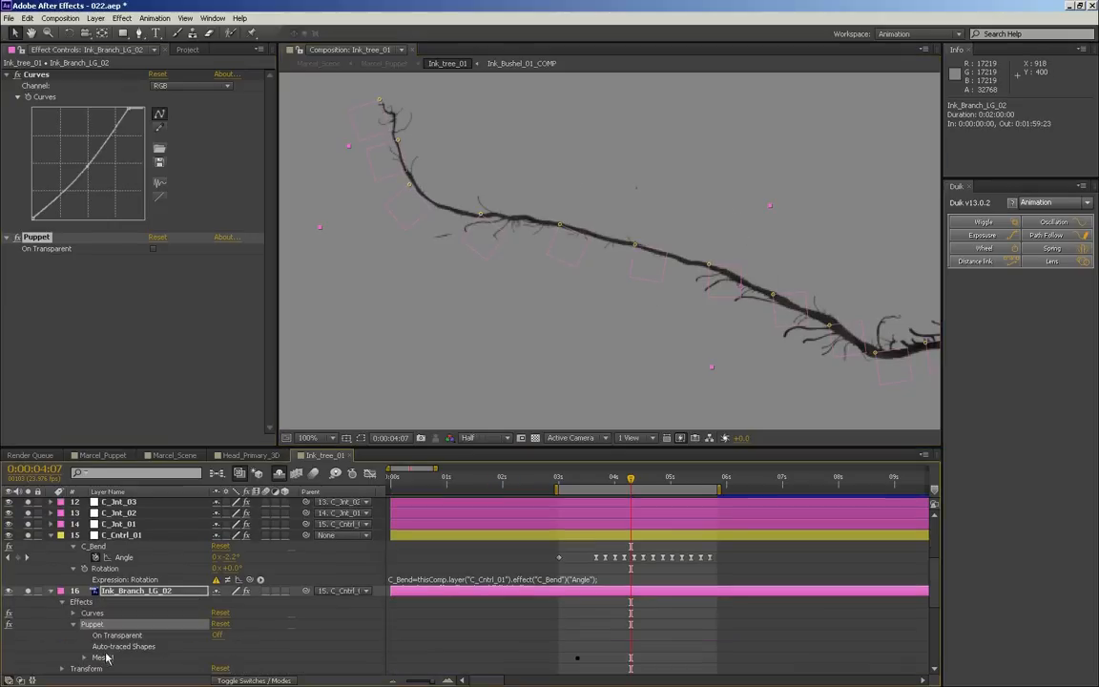
click(102, 651)
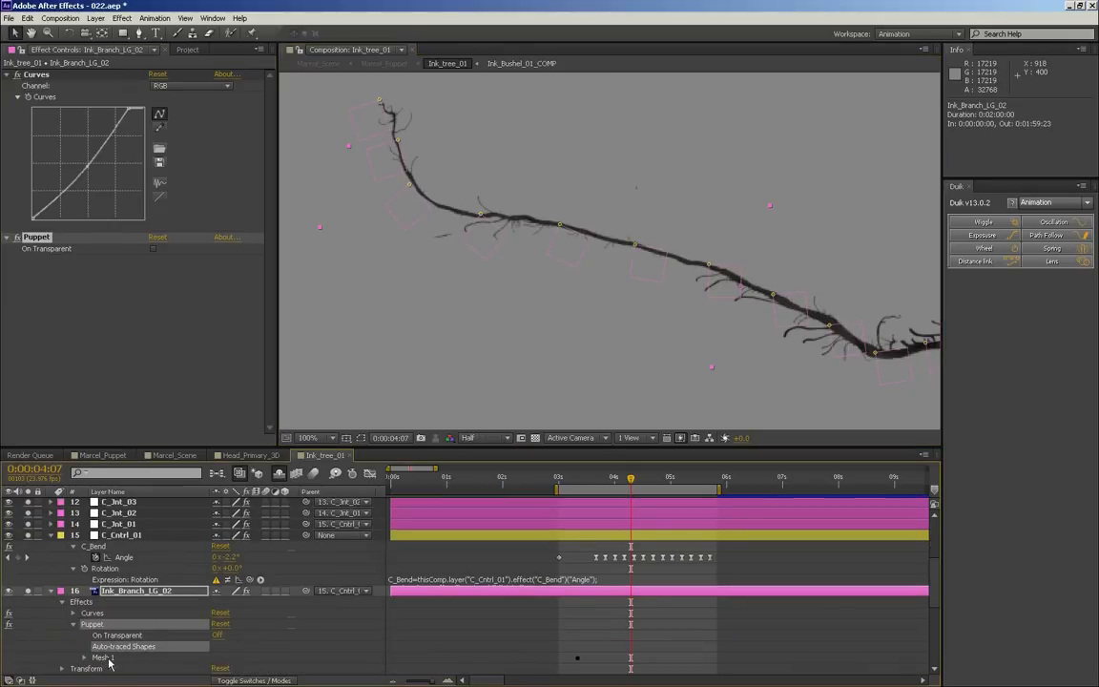
click(112, 656)
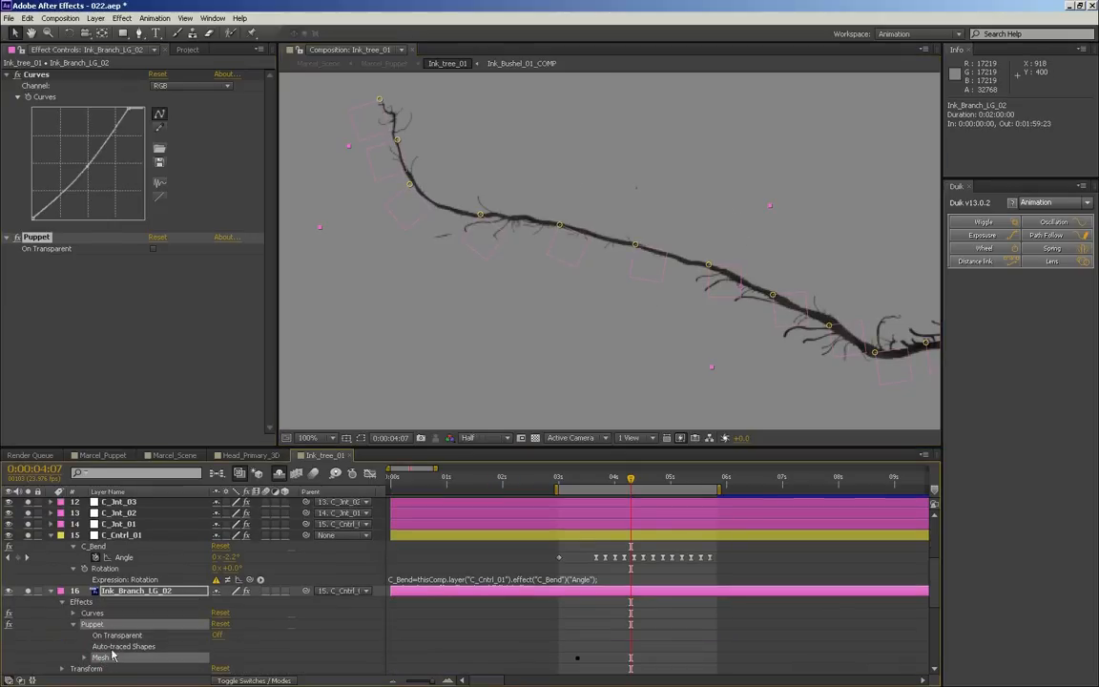
click(250, 34)
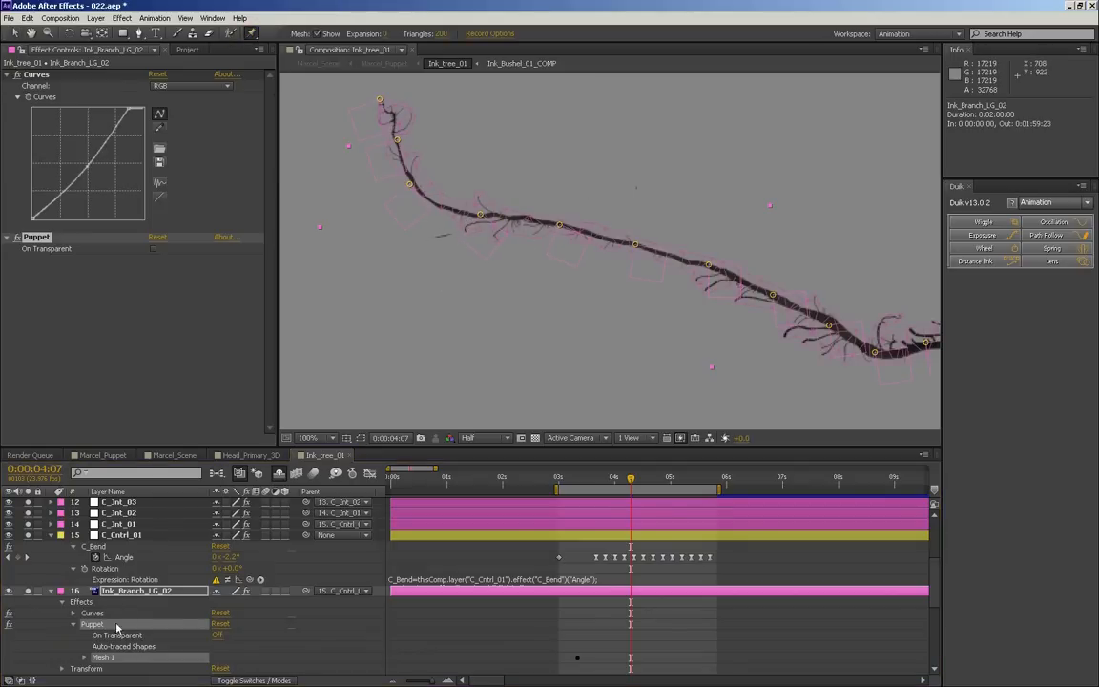
click(134, 591)
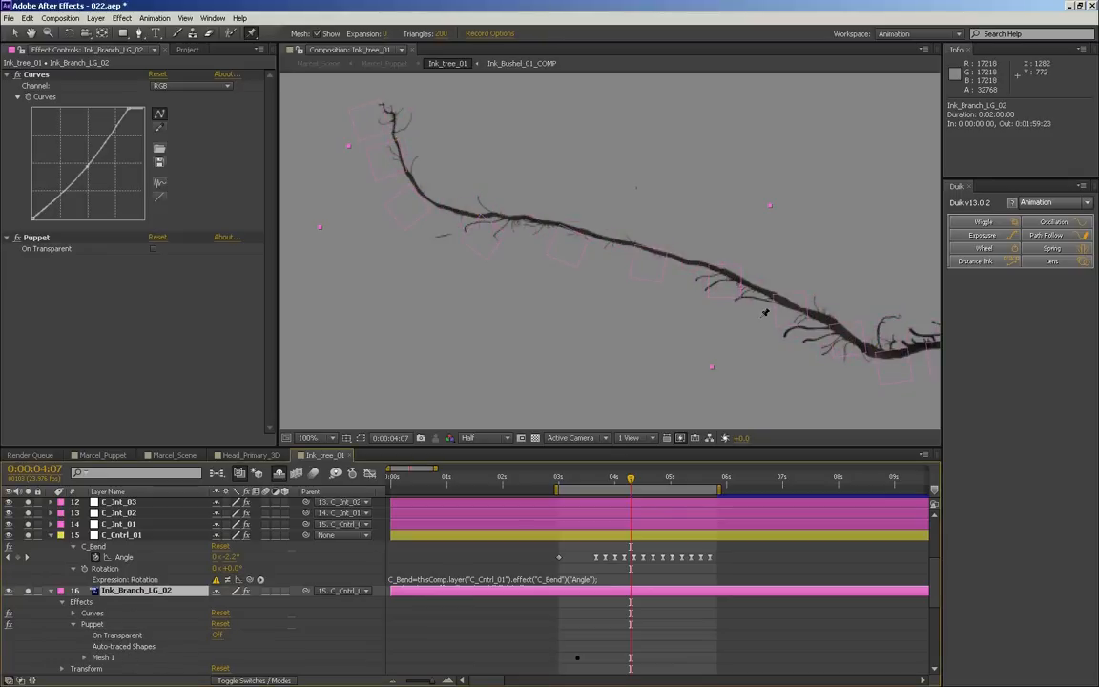
- Move to 0:00:03:17 and turn on the On Transparent option of the branch layer's Puppet effect
scroll(769, 303, down, 2)
scroll(711, 316, down, 1)
drag(628, 480, 599, 495)
key(space)
drag(740, 364, 665, 238)
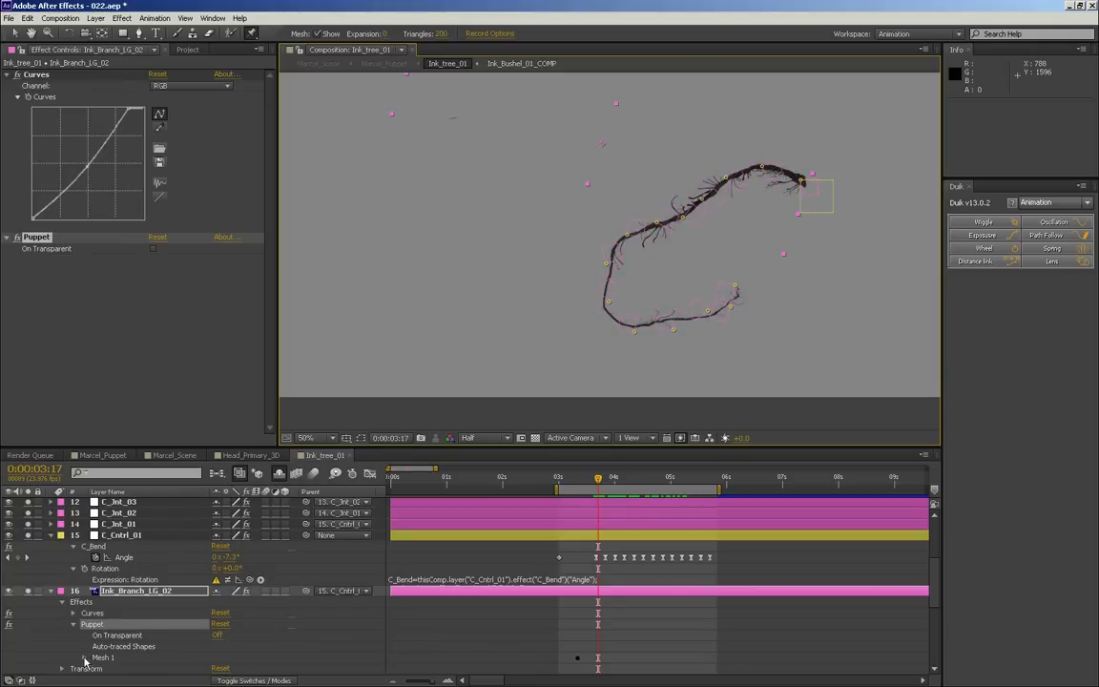
click(217, 635)
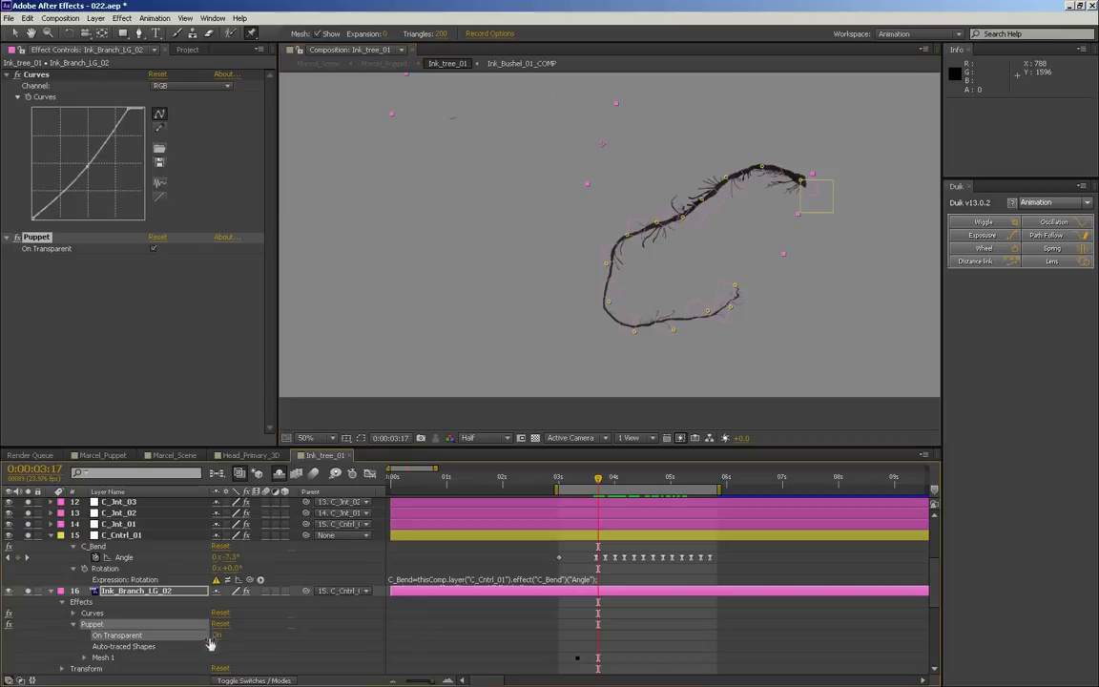
- Try Expansion values of 5, 2 and 3 on Mesh 1 of the branch's Puppet effect, checking the deformation at 0:00:04:01
click(83, 657)
scroll(143, 610, down, 4)
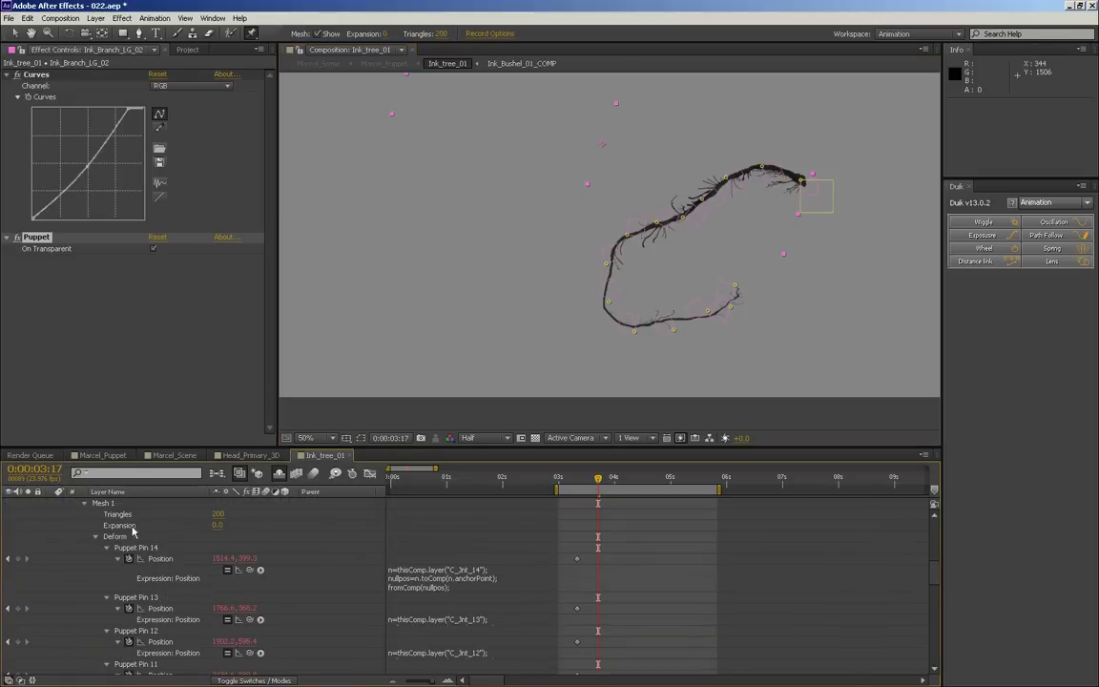
click(217, 525)
text(5)
key(Return)
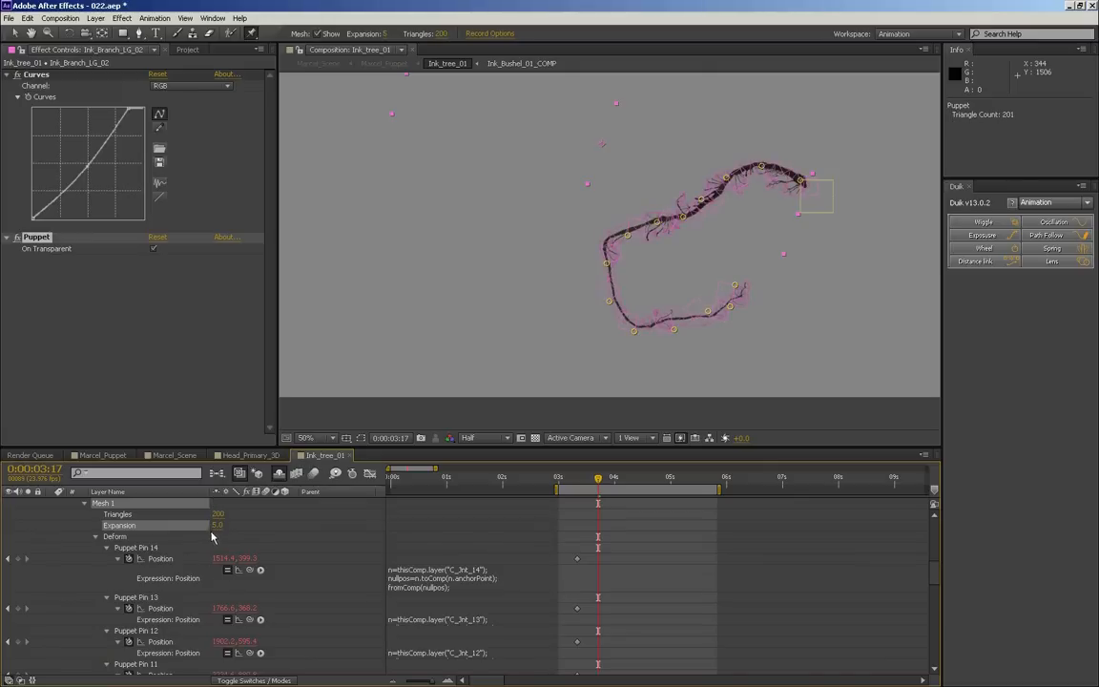
click(218, 525)
text(2)
key(Return)
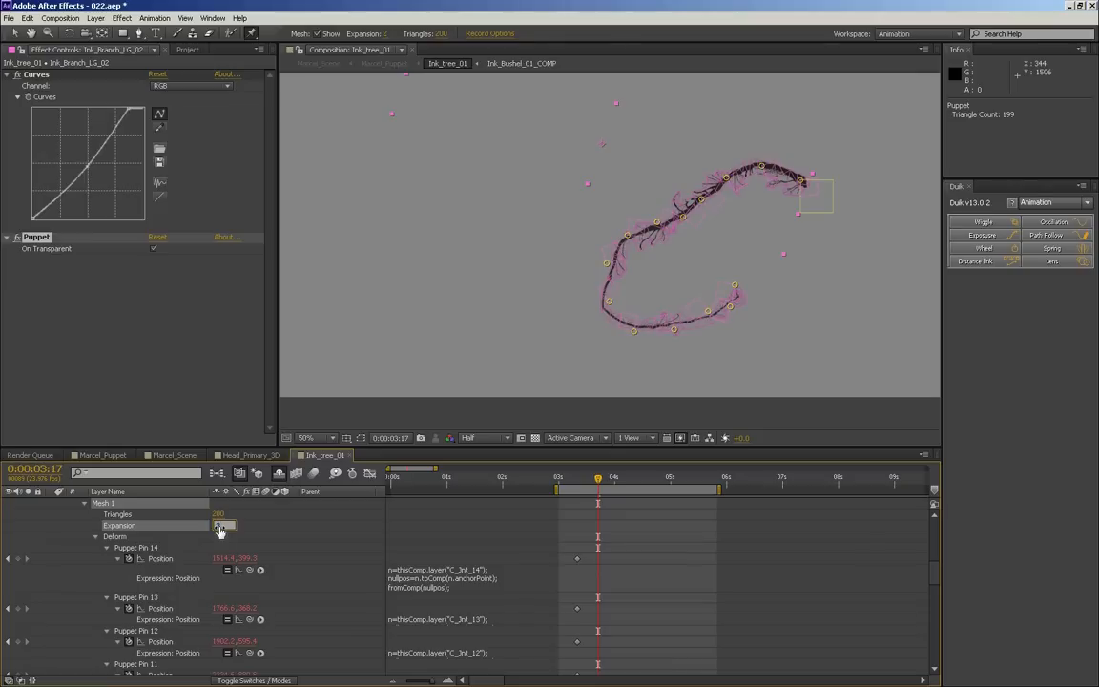
text(3)
key(Return)
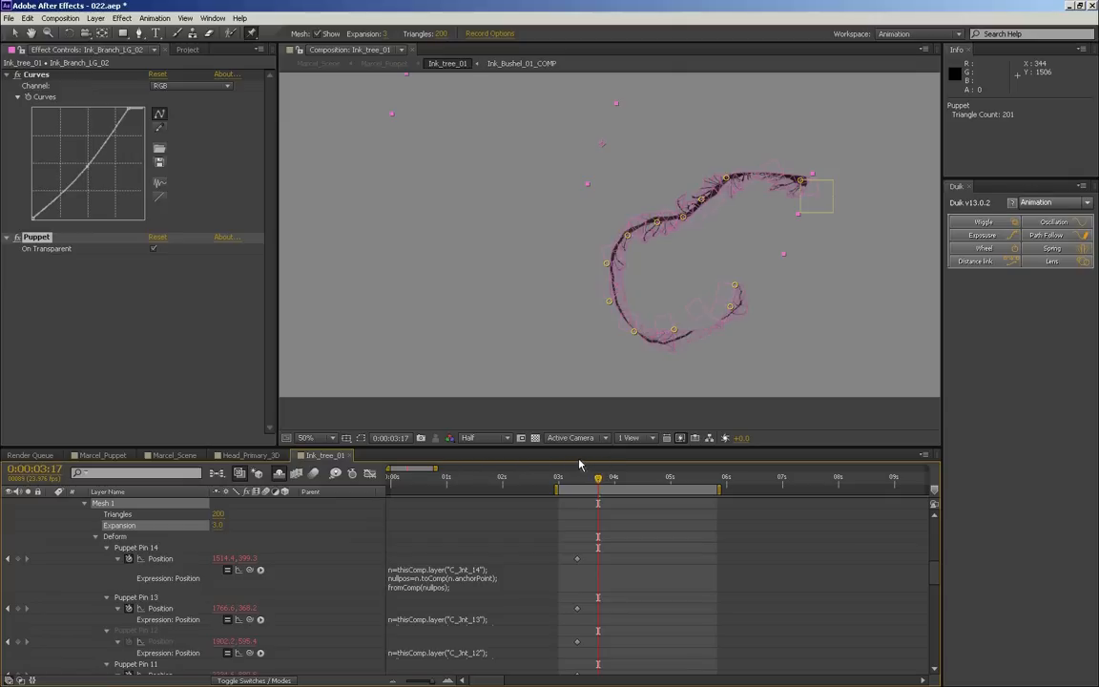
drag(576, 484, 617, 482)
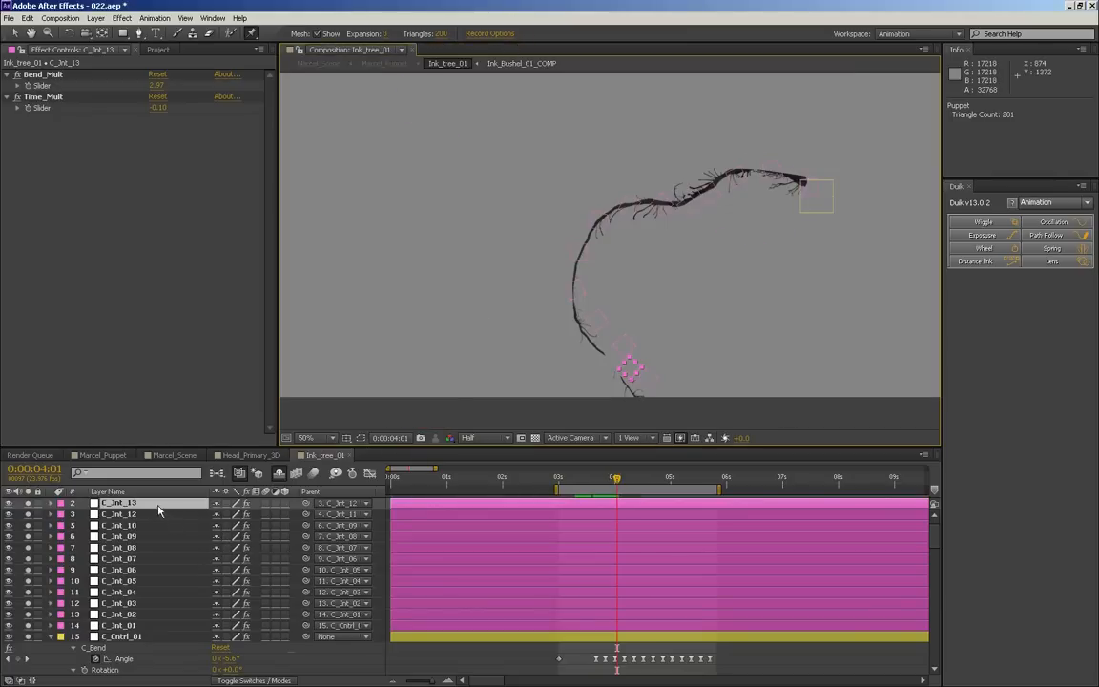
- Set the Expansion of Mesh 1 to 2 in the Puppet effect of Ink_Branch_LG_02
click(123, 649)
scroll(129, 647, down, 3)
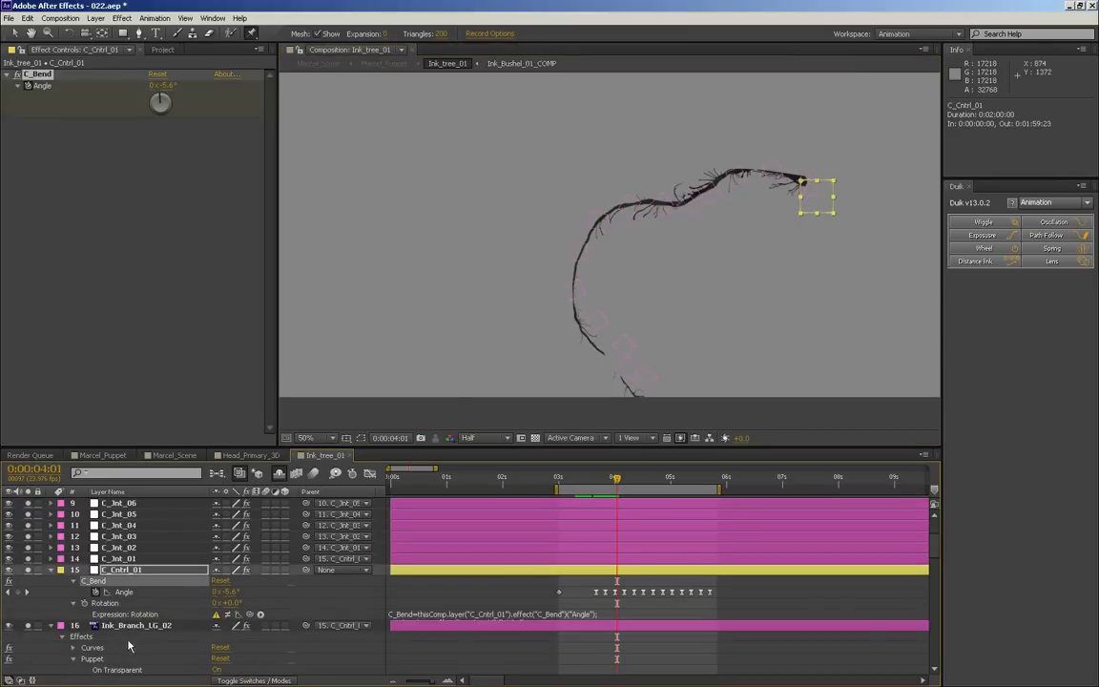
click(134, 628)
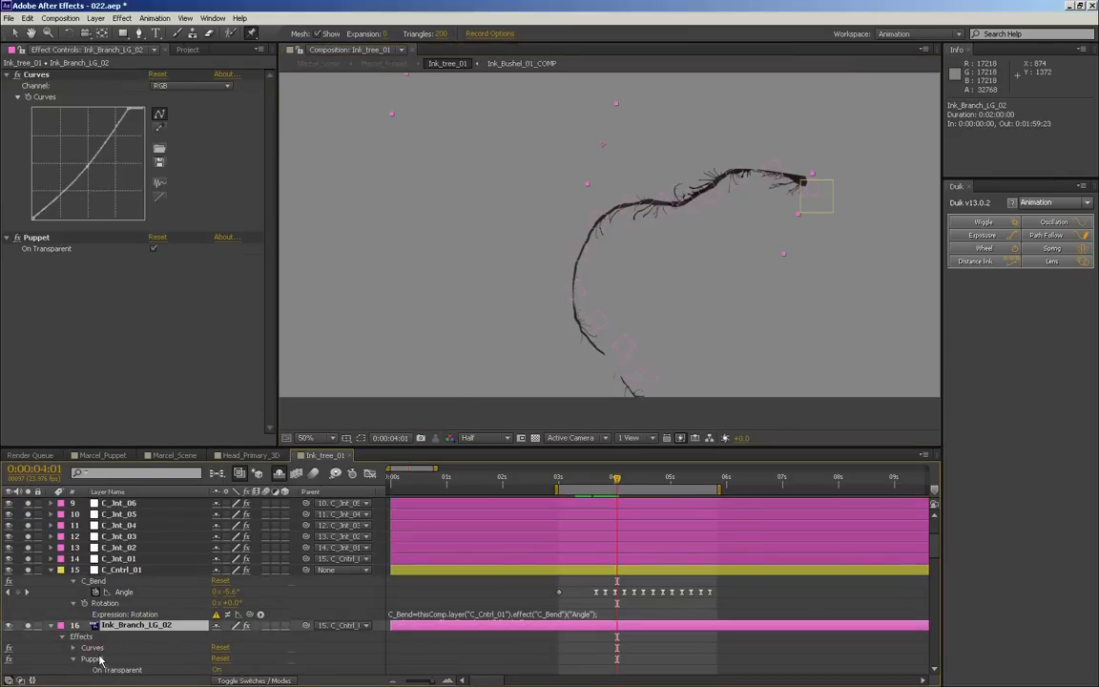
click(100, 659)
scroll(191, 610, down, 4)
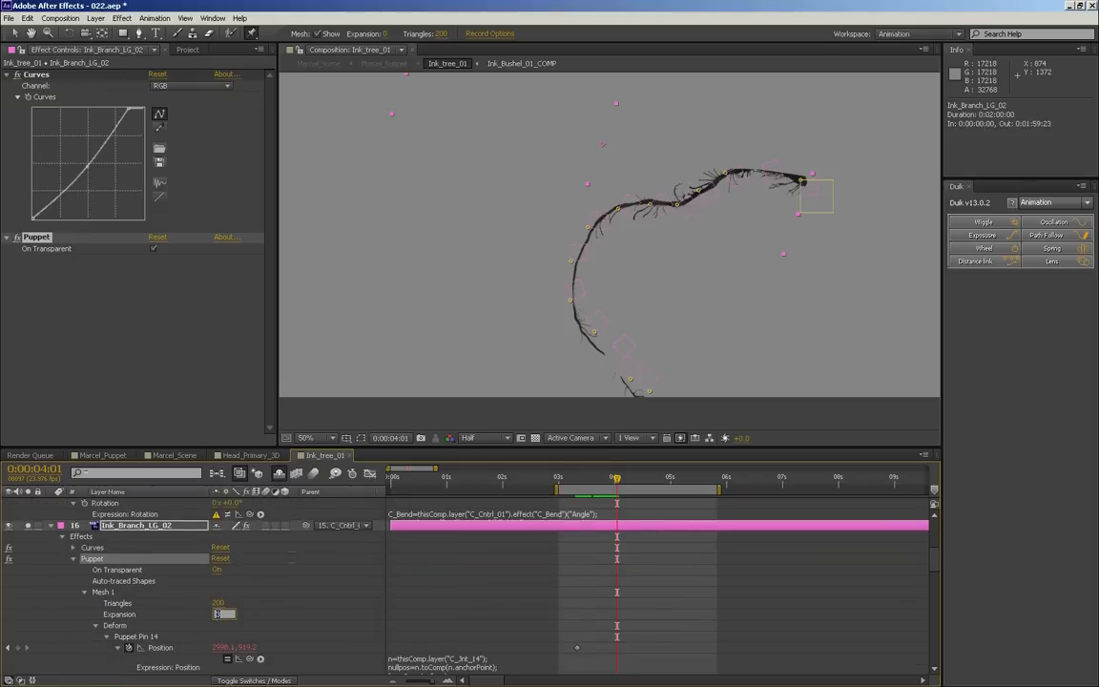
text(2)
key(Return)
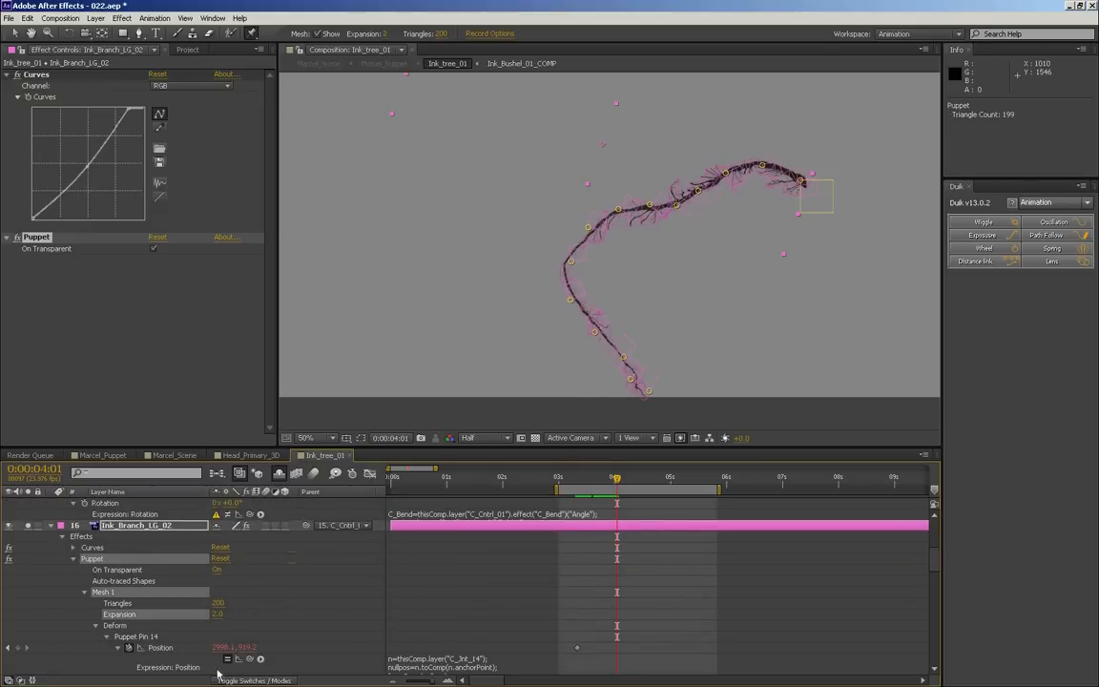
- Scrub and preview the uncurl, and inspect the branch's mesh deformation up close at 0:00:03:18
drag(599, 482, 621, 478)
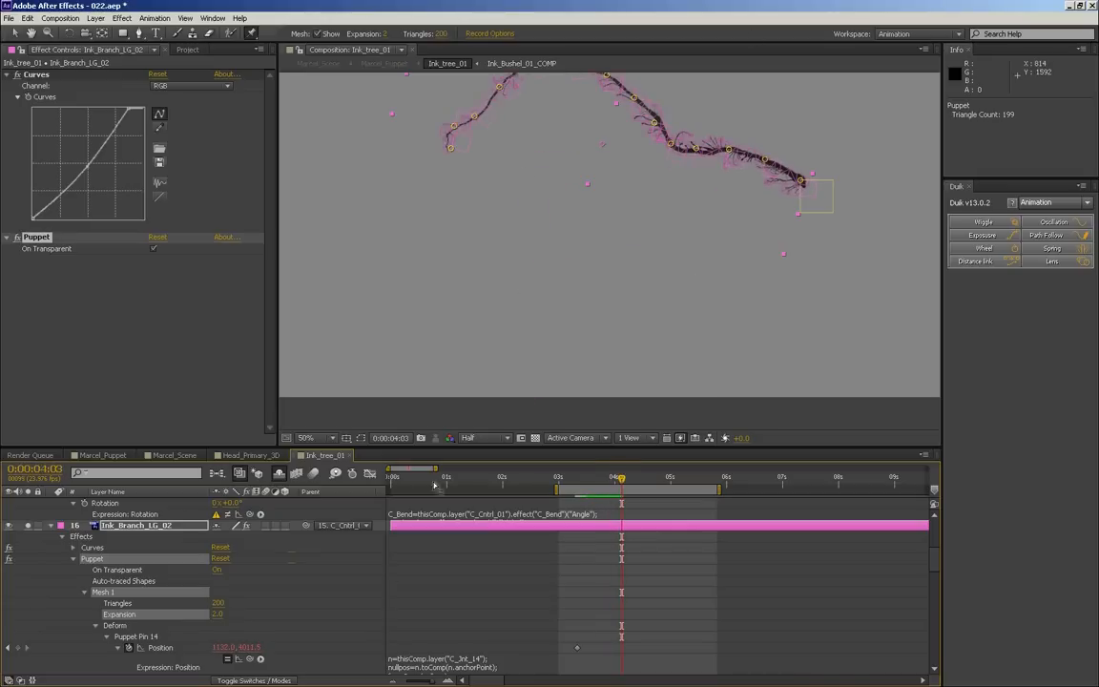
drag(600, 482, 654, 478)
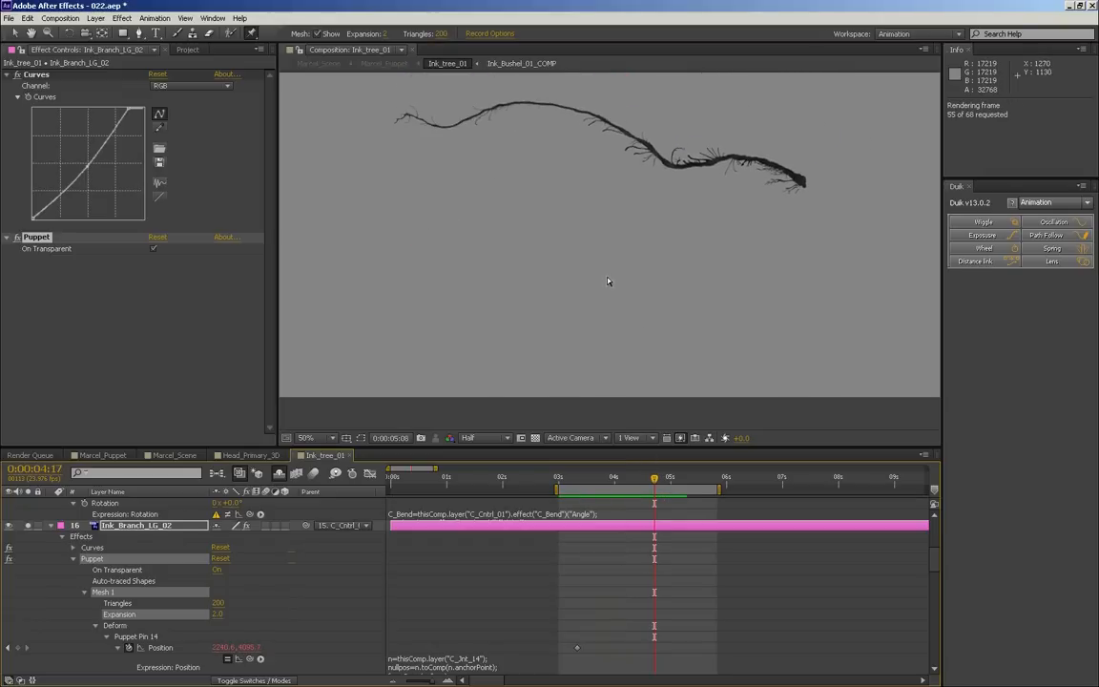
key(space)
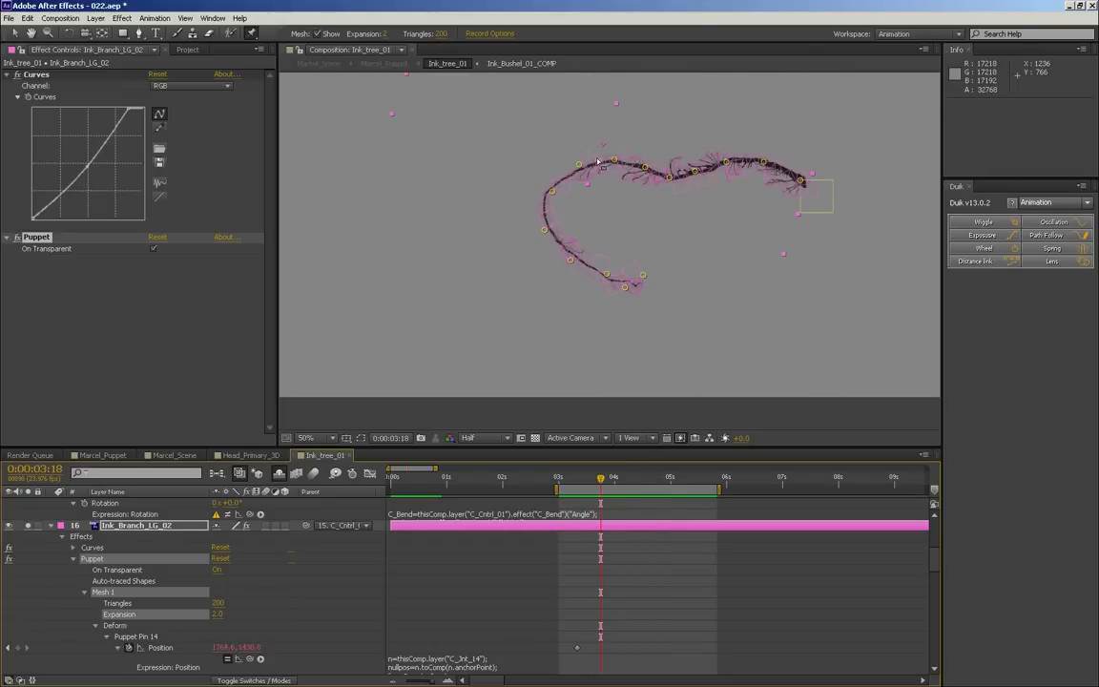
key(period)
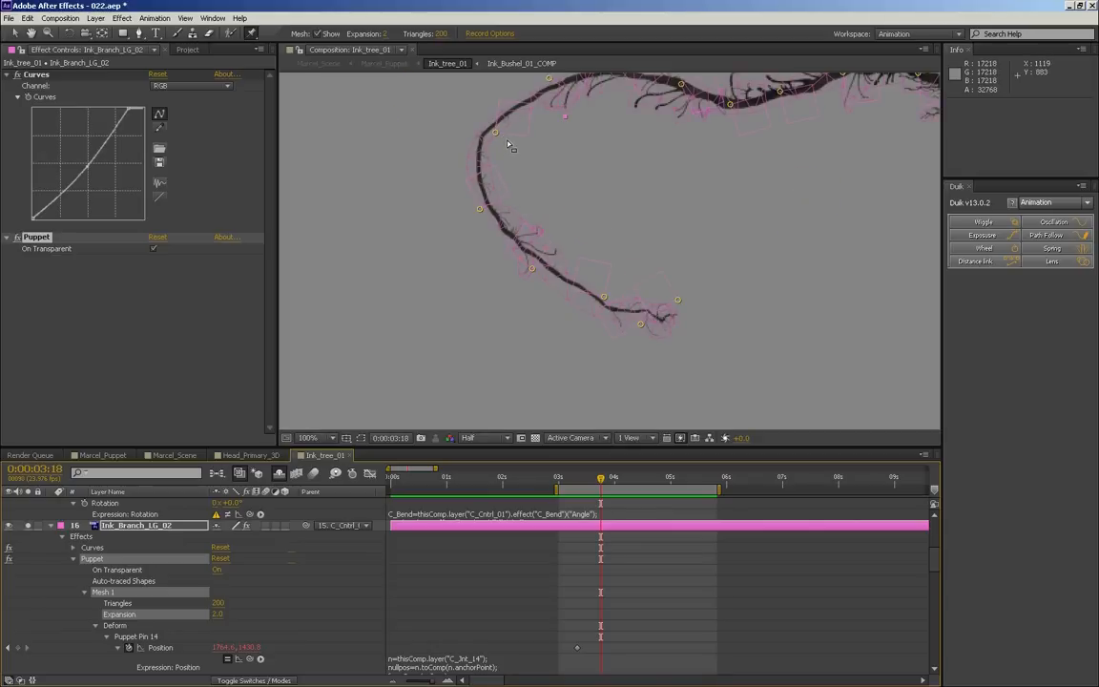
key(comma)
drag(534, 174, 670, 214)
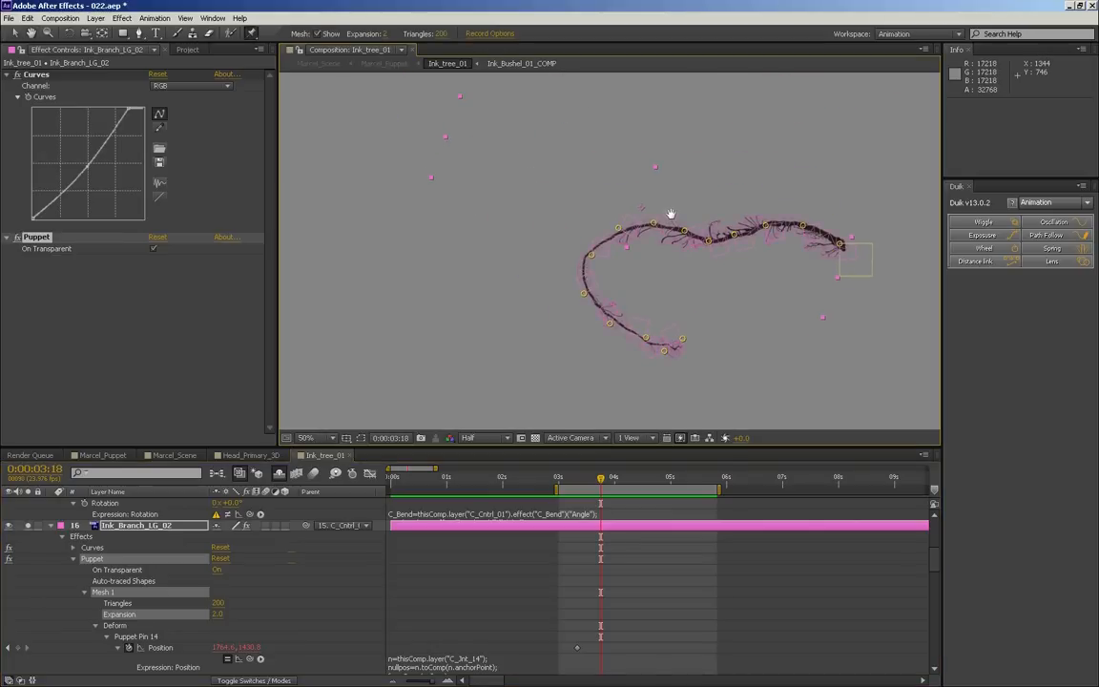
- Play back the full uncurl animation again and save the project
key(comma)
key(space)
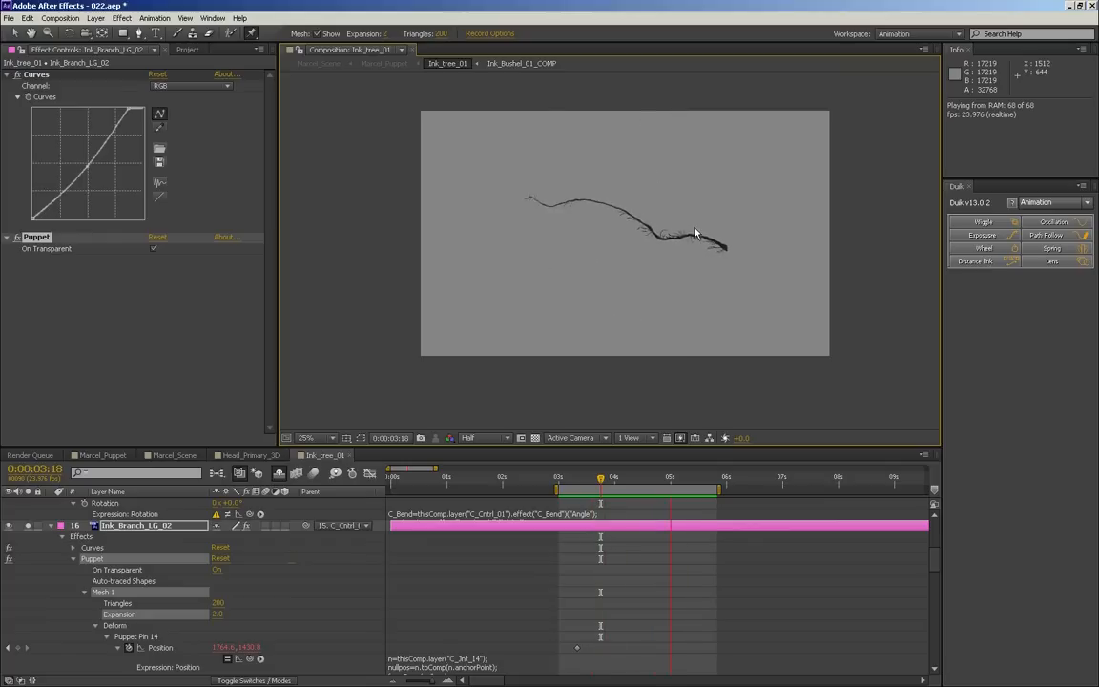
key(space)
key(period)
key(space)
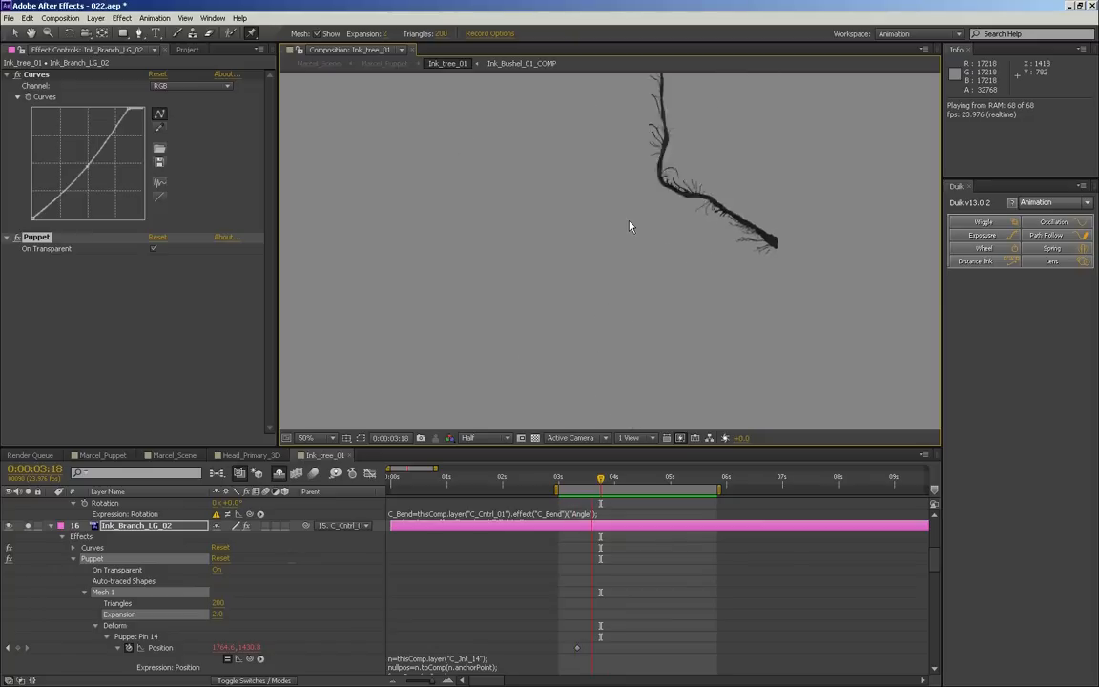
key(space)
key(ctrl+s)
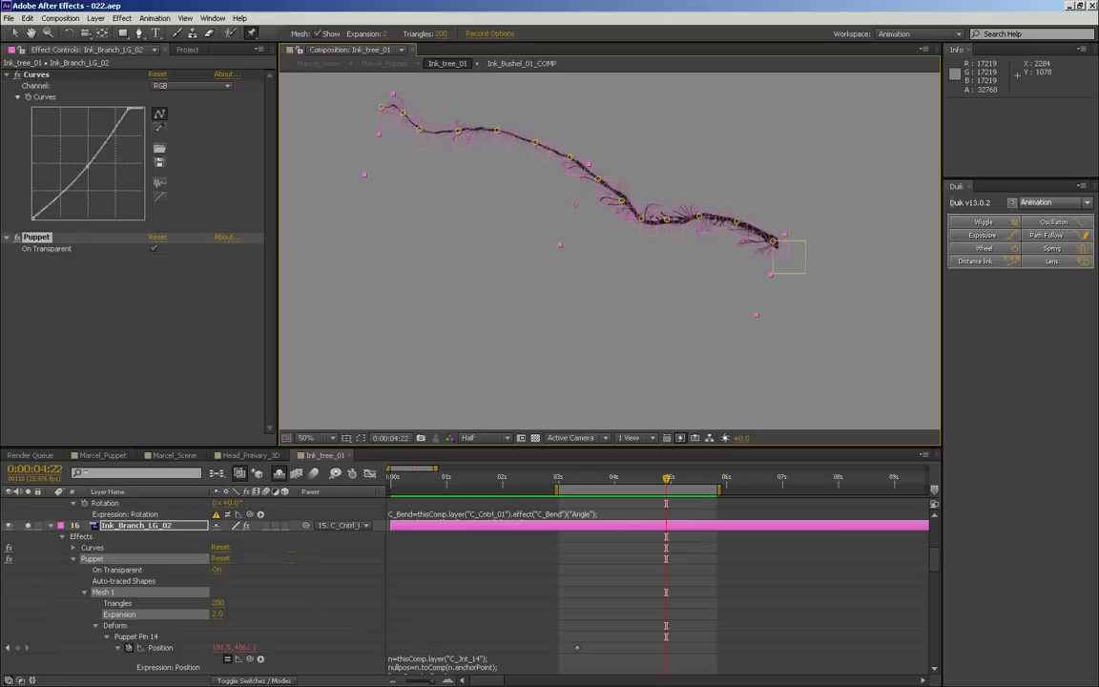
- View Duik's IK tools, switch back to its Animation tools and clear the timeline selection
click(968, 202)
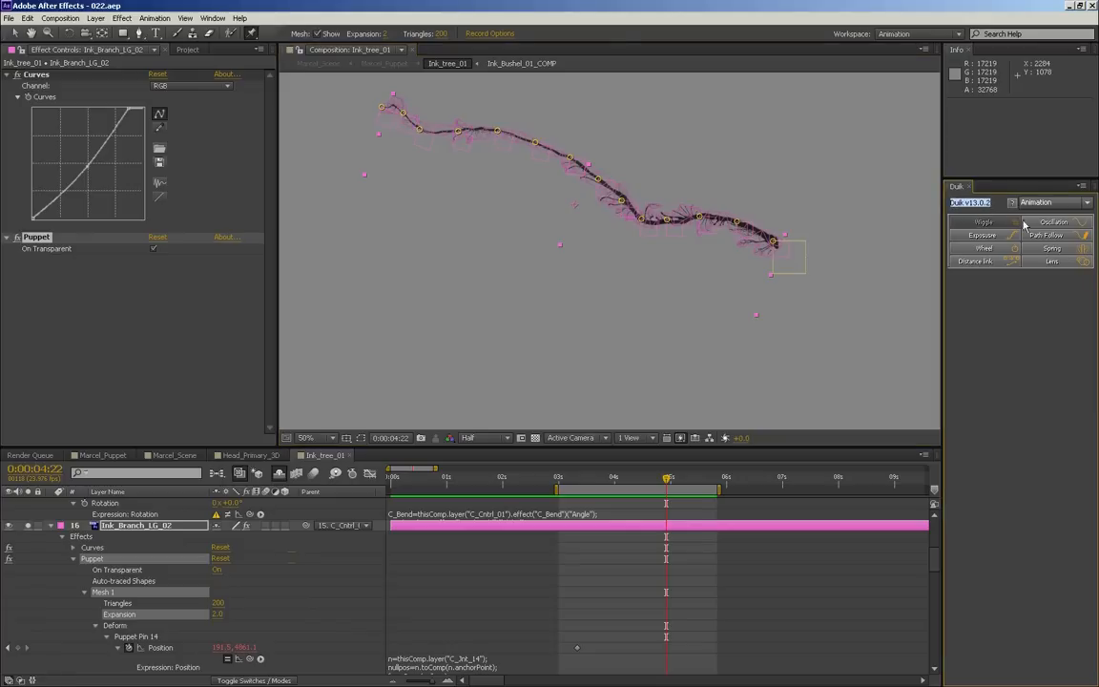
click(1048, 204)
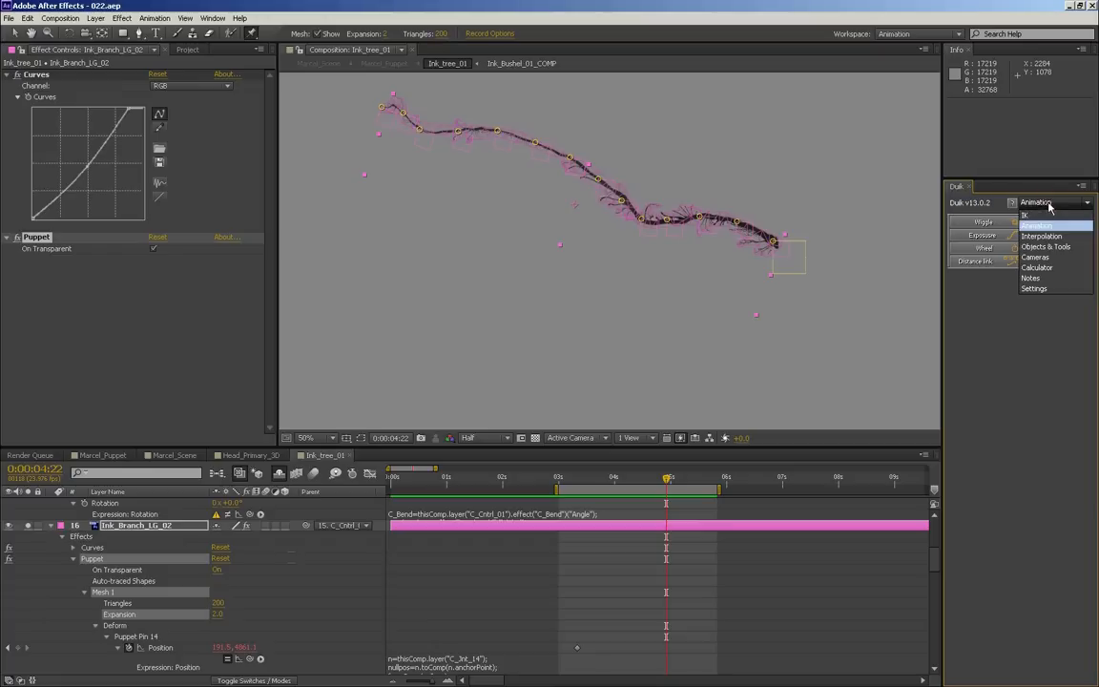
click(1060, 216)
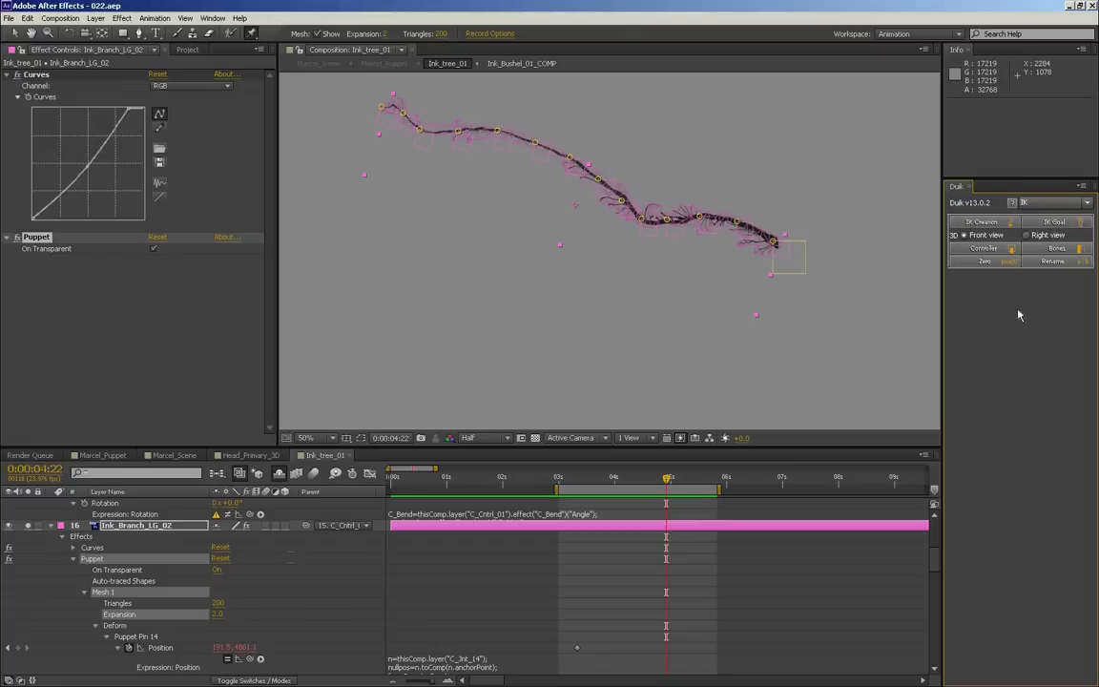
click(1031, 205)
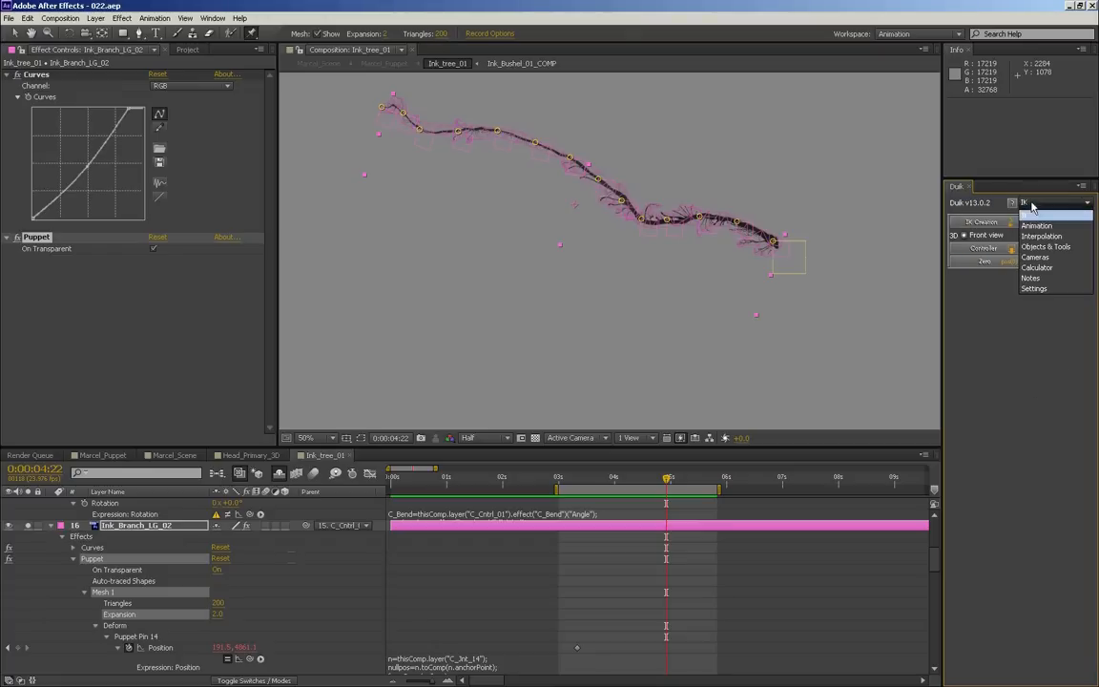
click(1035, 226)
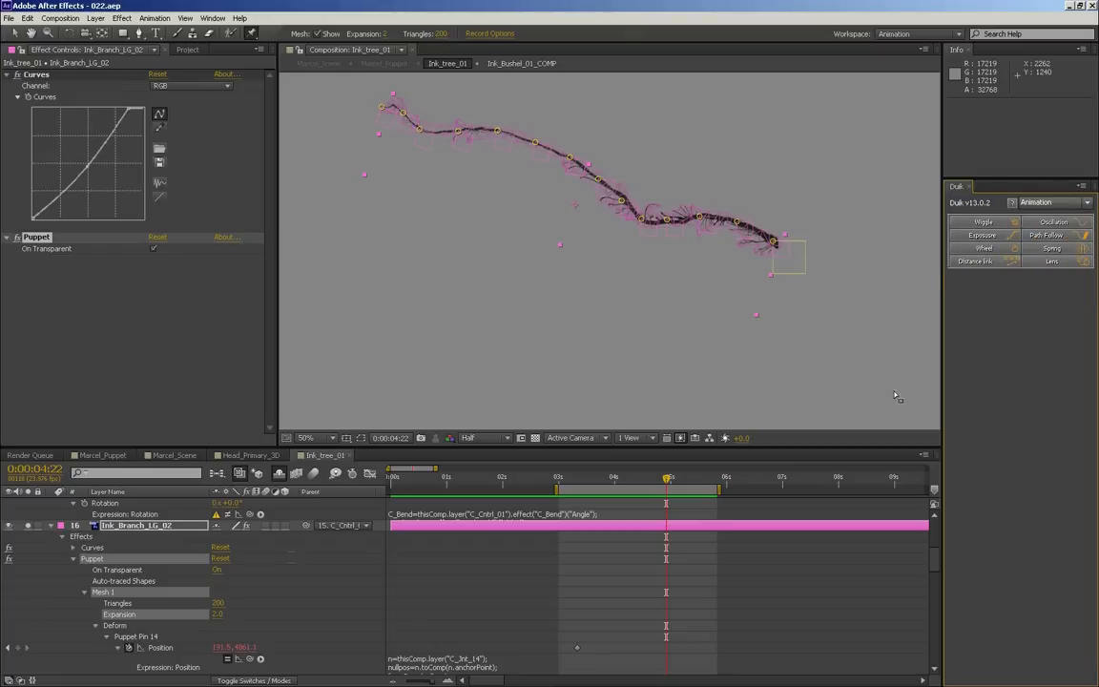
click(663, 630)
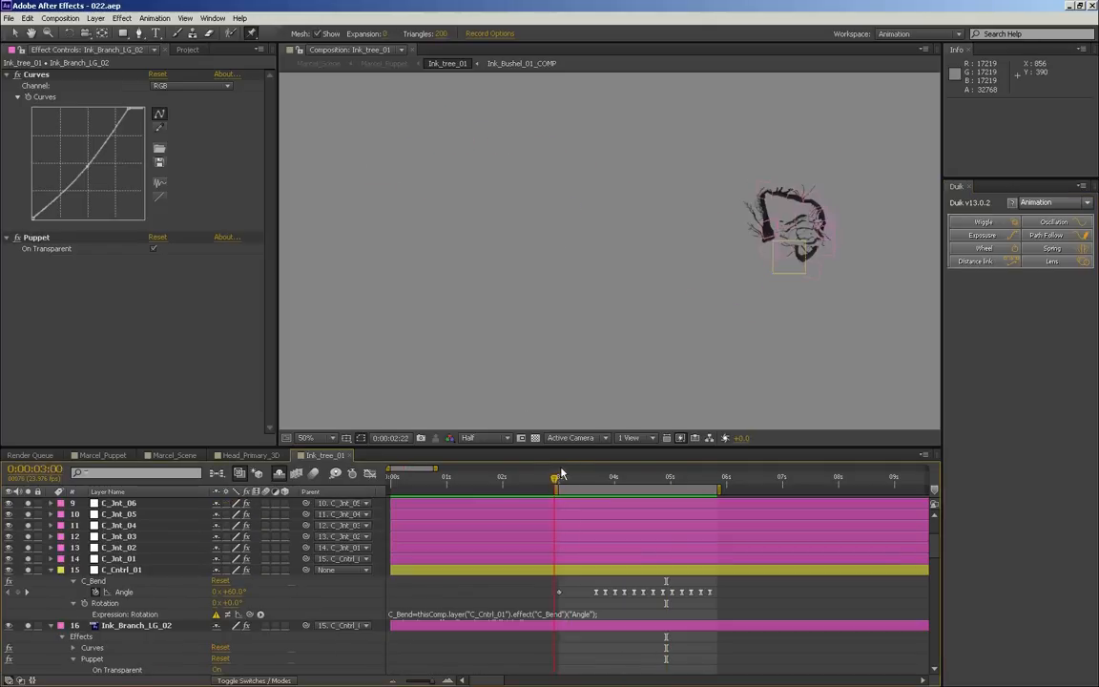
- Delete all the C_Bend Angle keyframes after 0:00:03:16 on the C_Cntrl_01 layer
drag(561, 473, 596, 464)
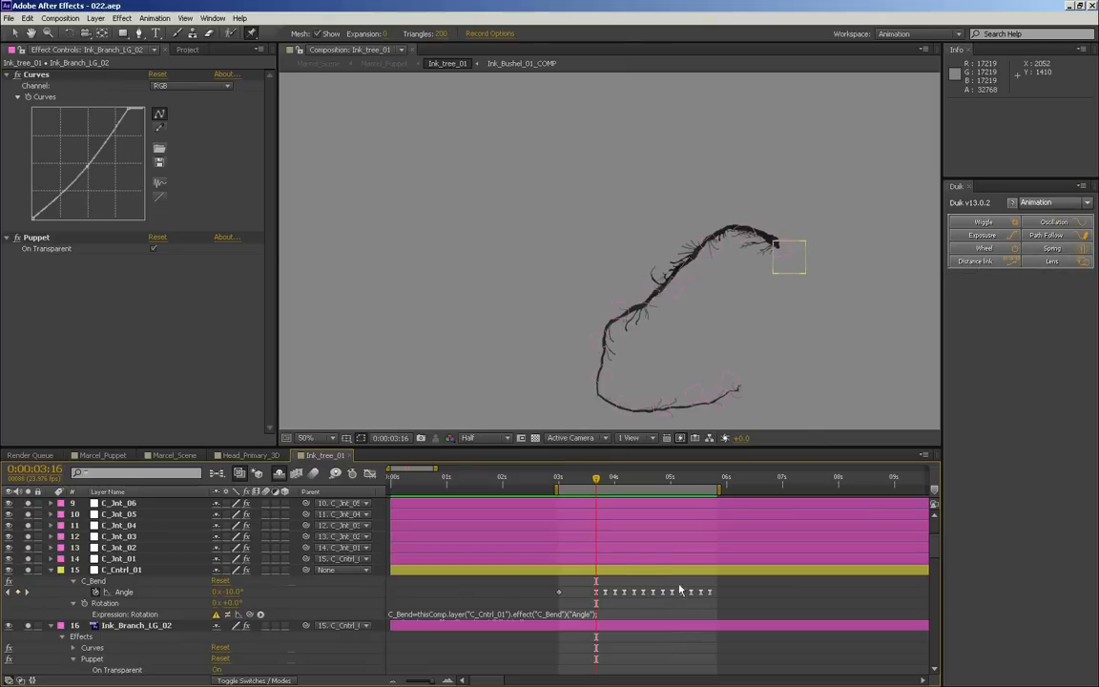
click(622, 572)
drag(732, 593, 598, 602)
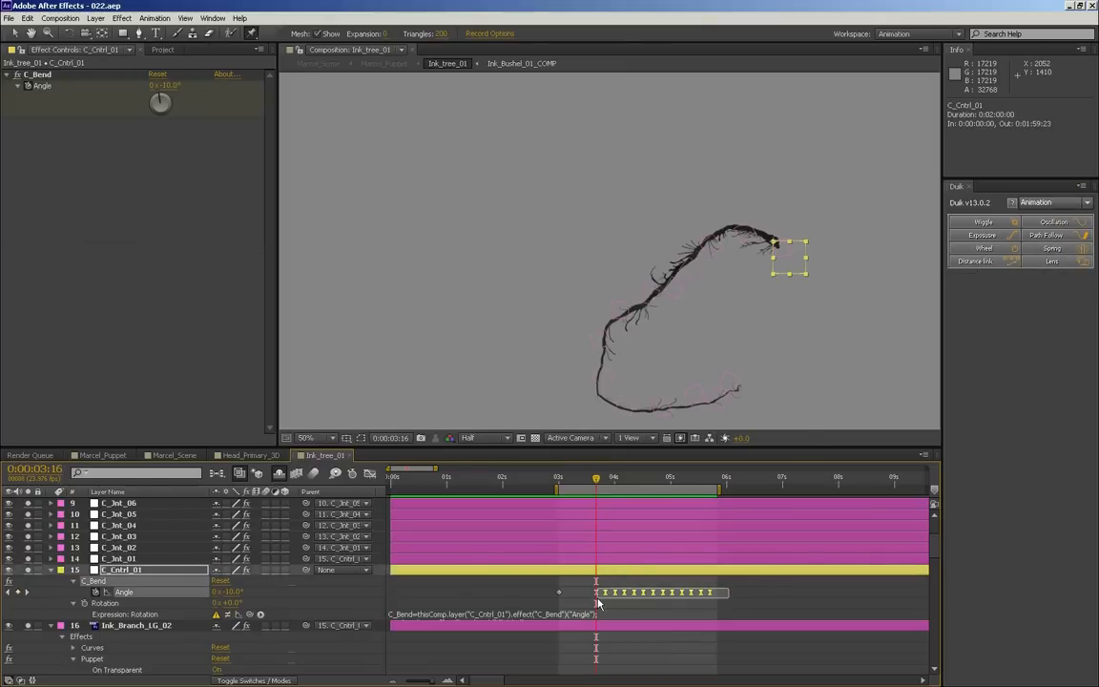
key(space)
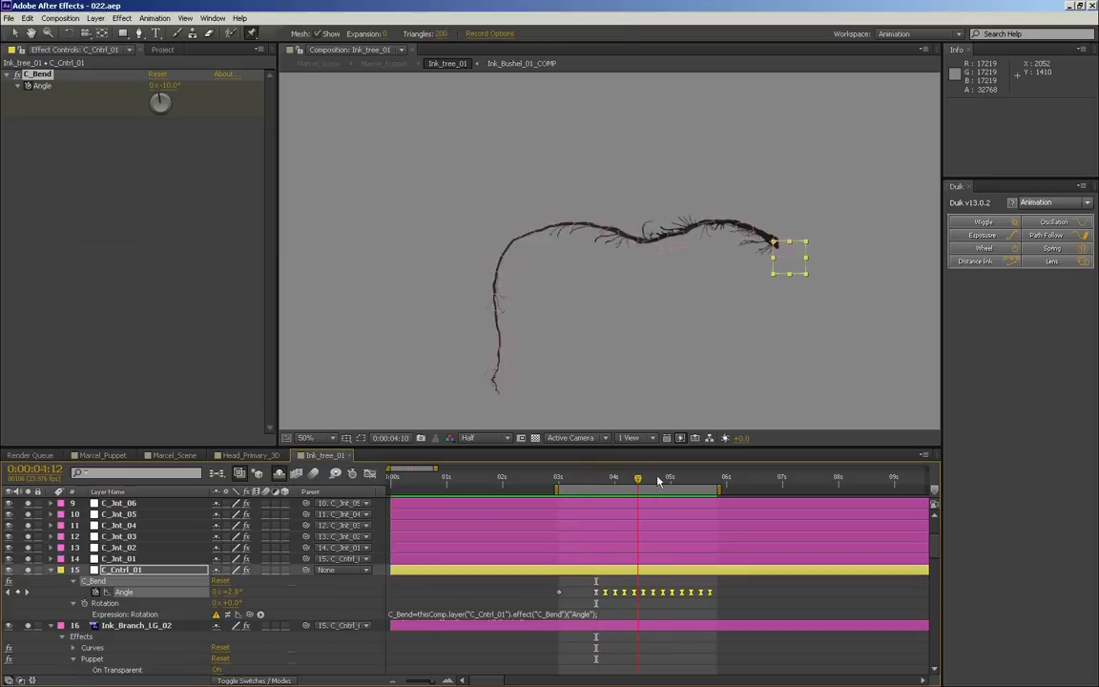
click(611, 486)
key(Delete)
- Set the C_Bend Angle keyframe at 0:00:03:16 on C_Cntrl_01 to 0°
mouse_move(604, 483)
mouse_down()
mouse_move(576, 483)
mouse_move(596, 481)
mouse_up()
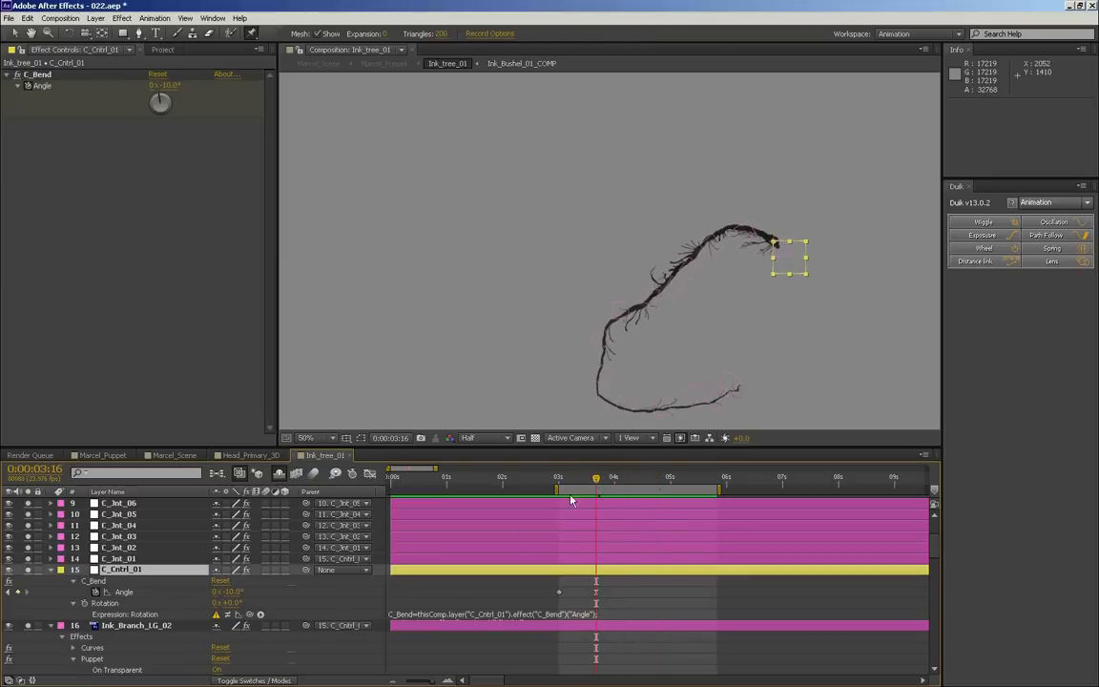
click(230, 592)
text(0)
key(Return)
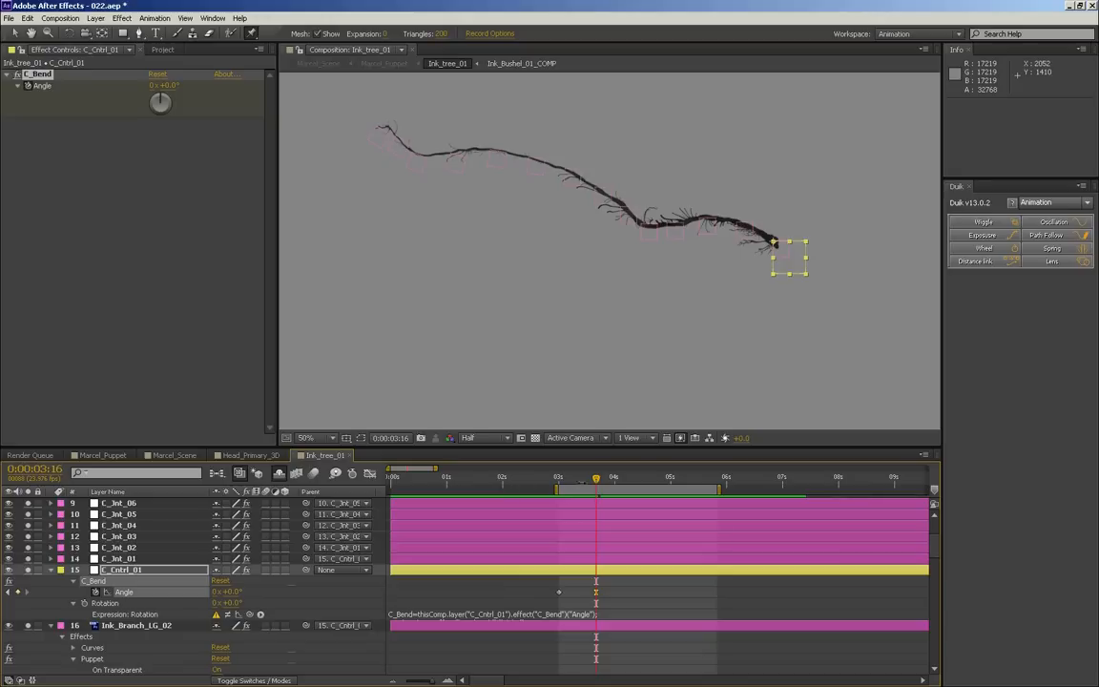
- Convert the Angle keyframe at 0:00:03:16 to linear interpolation, scrub through the uncurl and save the project
drag(594, 481, 587, 483)
click(594, 592)
mouse_move(565, 482)
mouse_down()
mouse_move(608, 479)
mouse_move(596, 480)
mouse_up()
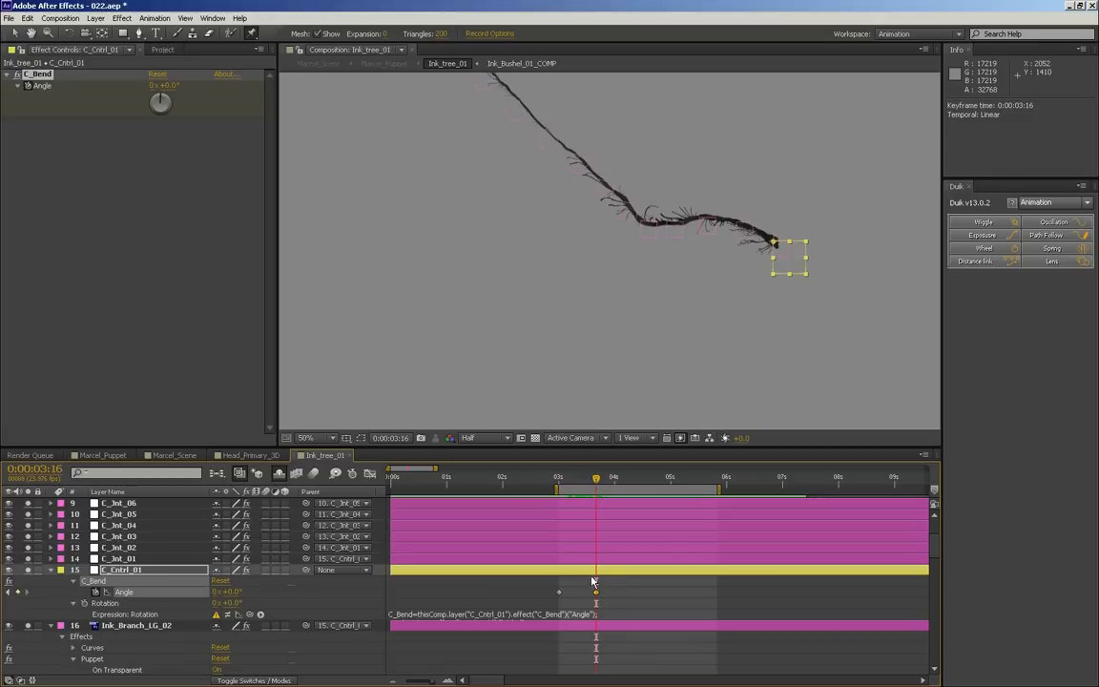
click(52, 78)
key(ctrl+s)
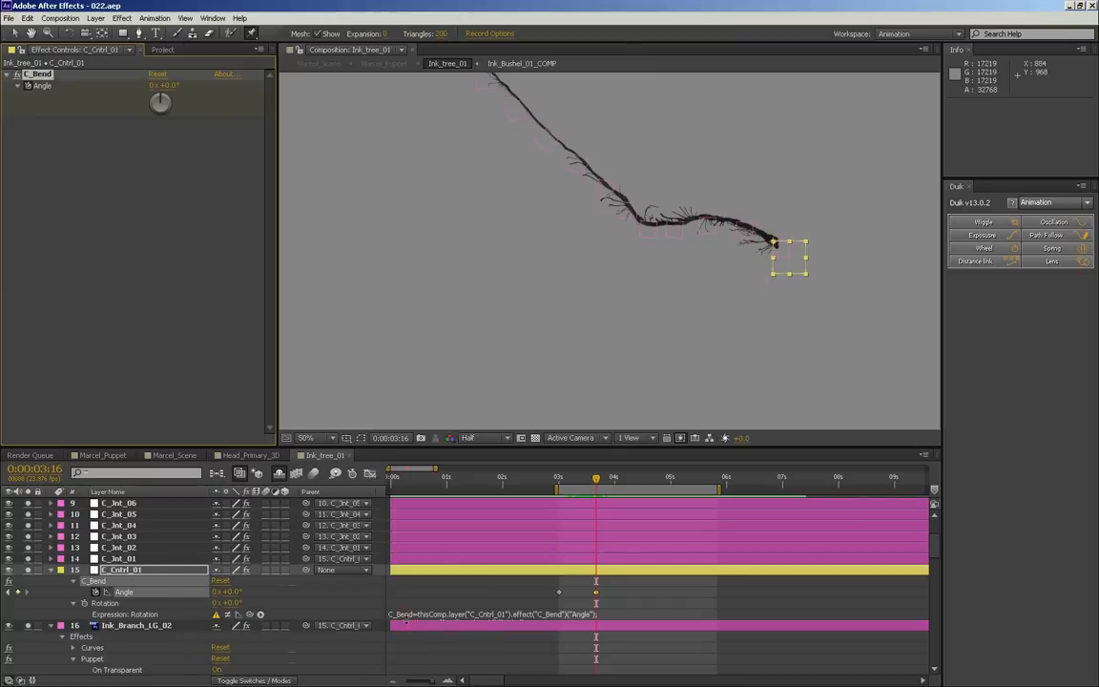
- Remove the expression from the Rotation property of C_Cntrl_01
click(410, 615)
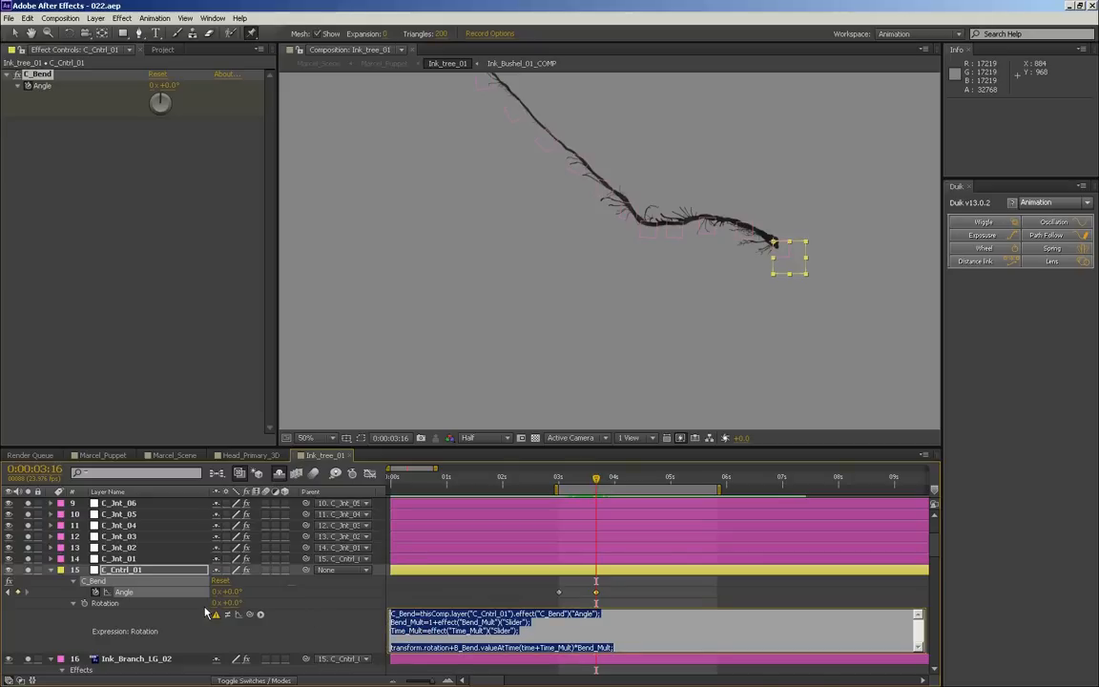
key(BackSpace)
click(138, 607)
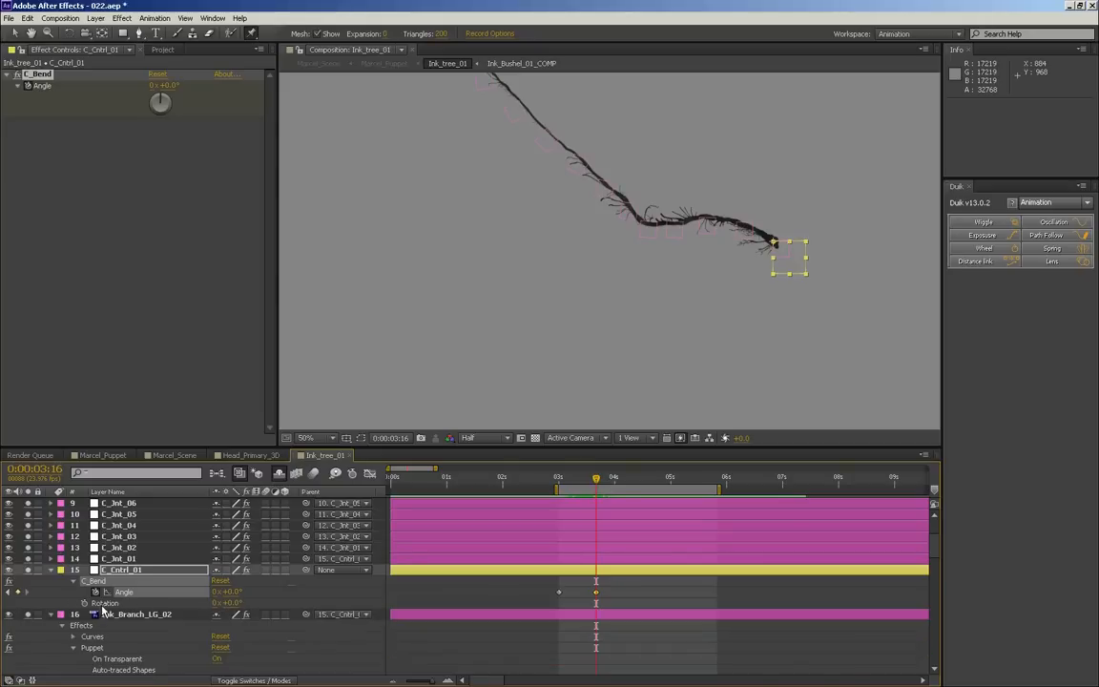
click(102, 605)
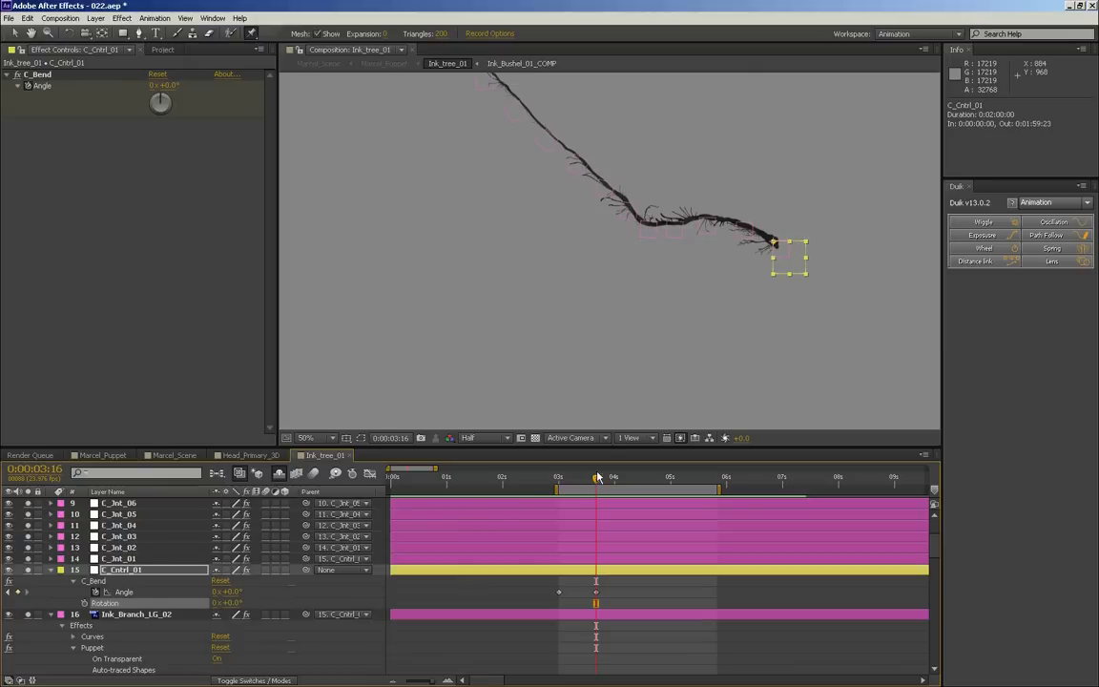
- Check the Rotation expression on the C_Jnt_01 layer and collapse it again
click(134, 560)
key(e)
key(e)
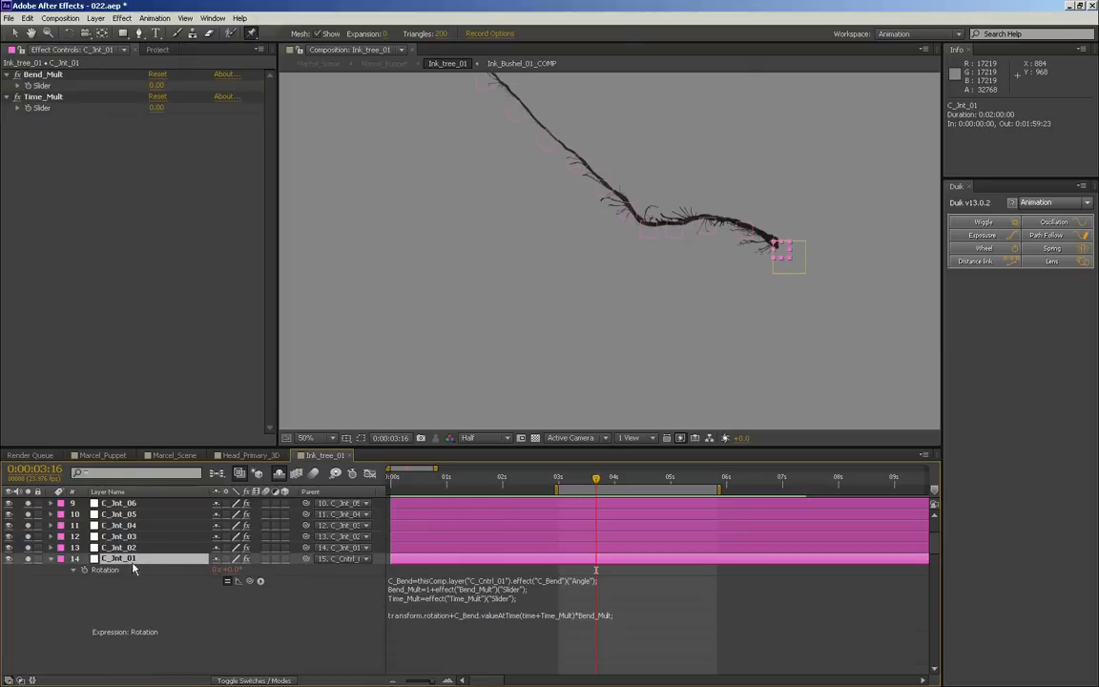
click(50, 558)
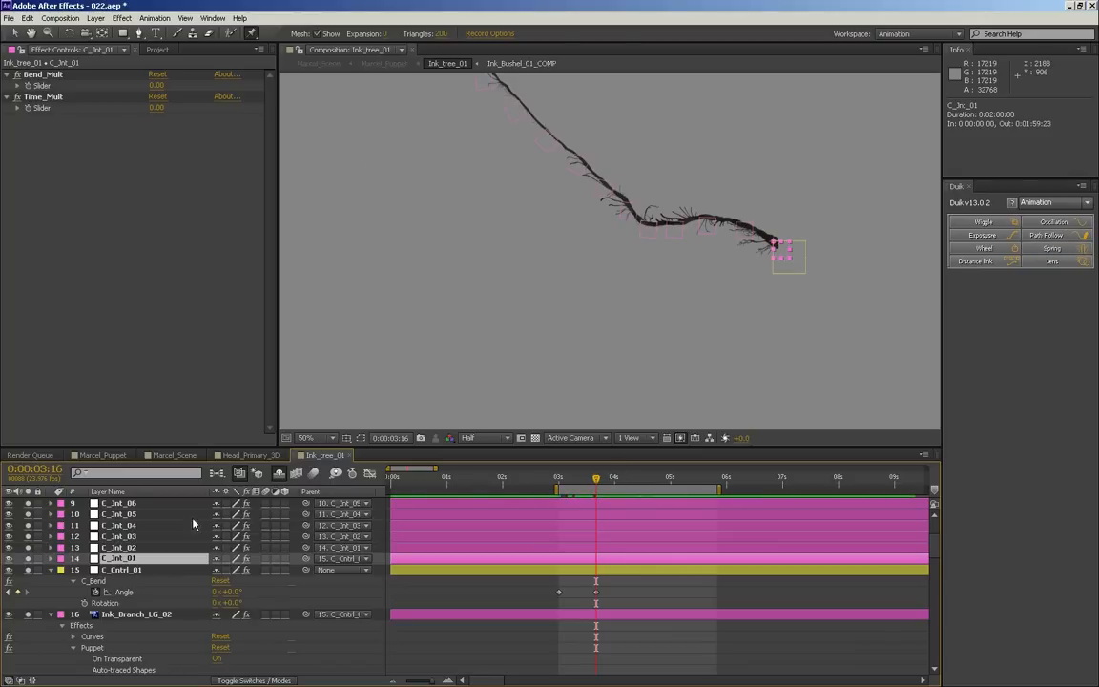
- Apply Duik's Spring to the C_Bend Angle property of C_Cntrl_01 and preview the uncurl
click(112, 592)
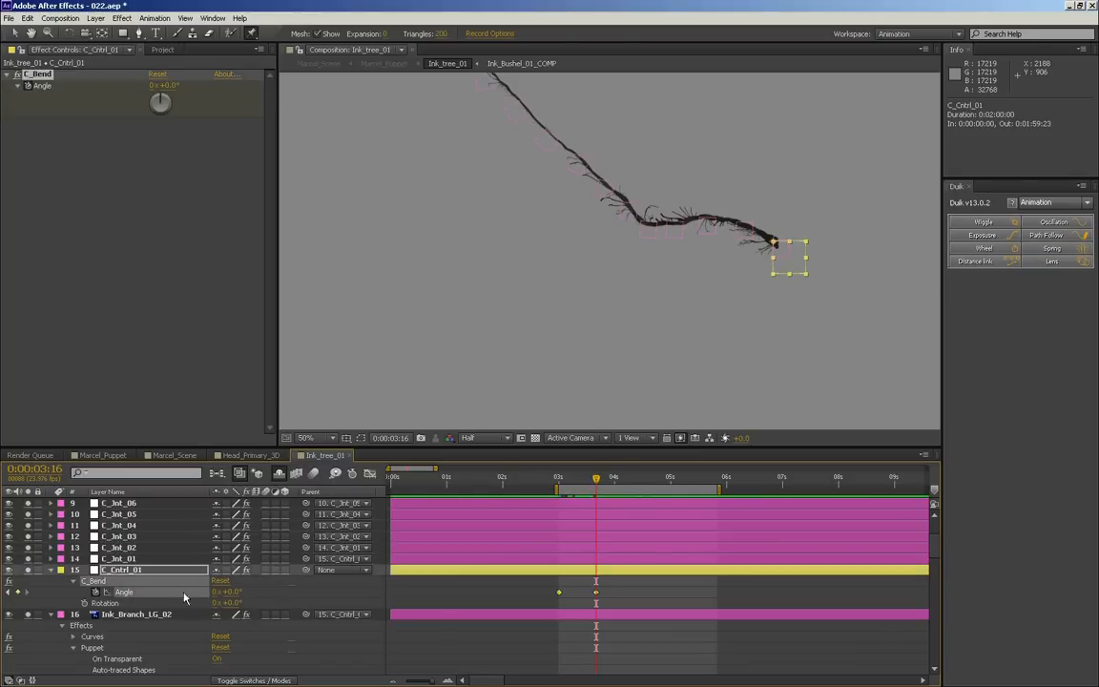
click(1056, 247)
mouse_move(567, 483)
mouse_down()
mouse_move(560, 477)
mouse_move(607, 479)
mouse_move(574, 482)
mouse_up()
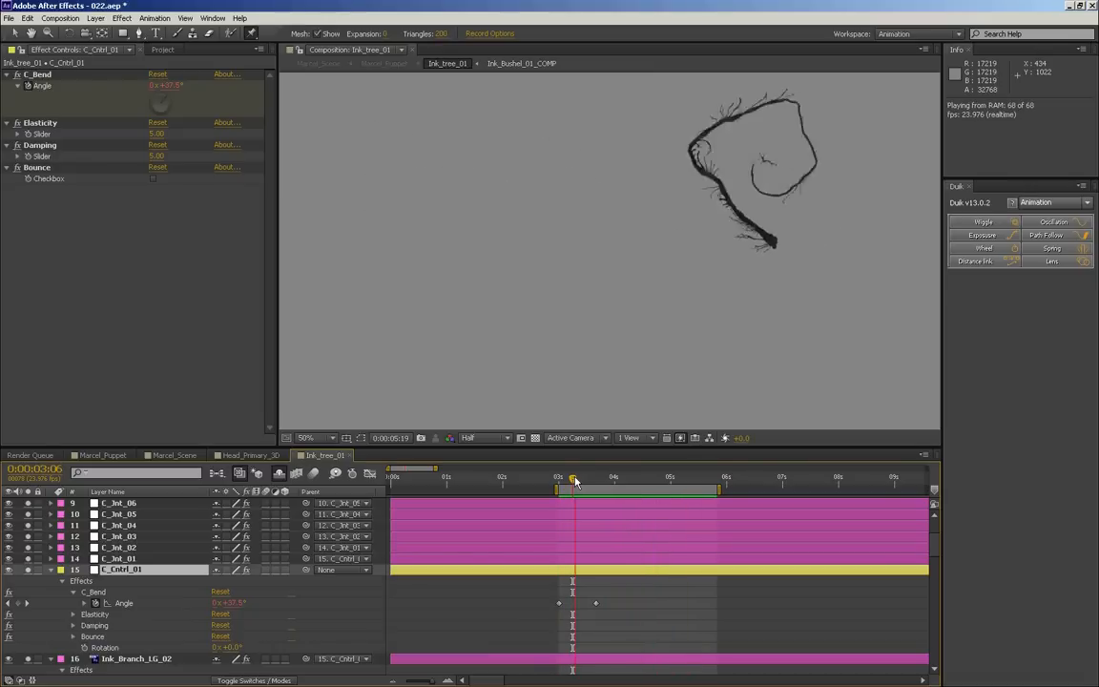
key(space)
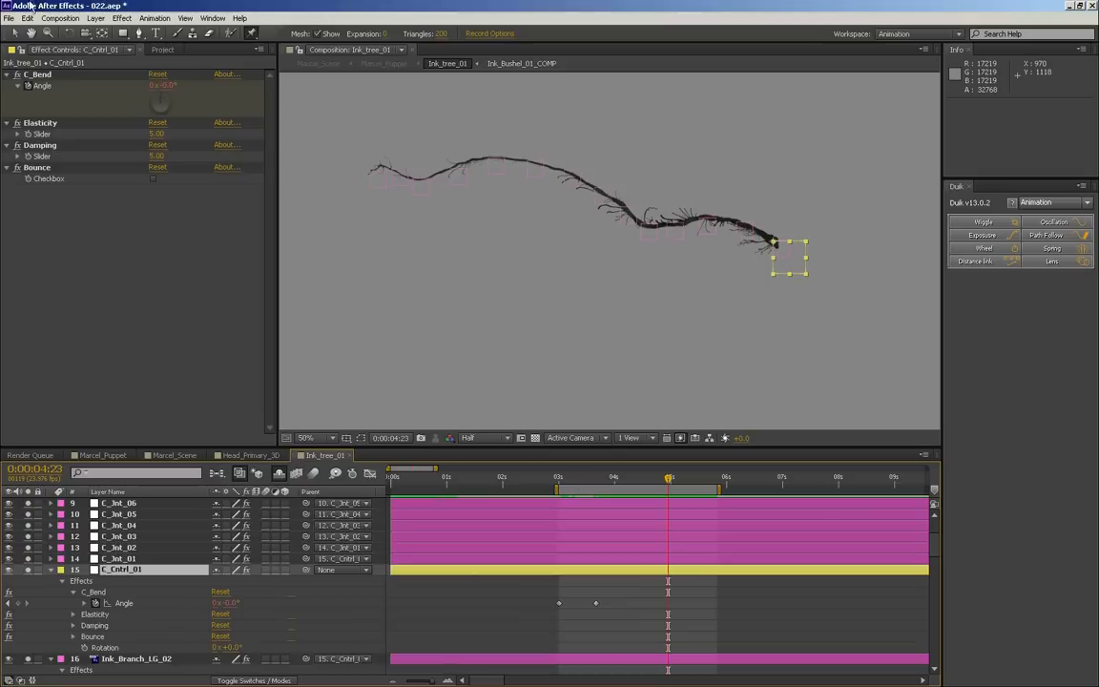
- Try an Elasticity of 10 with a Damping of 2 on C_Cntrl_01 and preview the spring
drag(156, 136, 159, 145)
text(2)
key(Return)
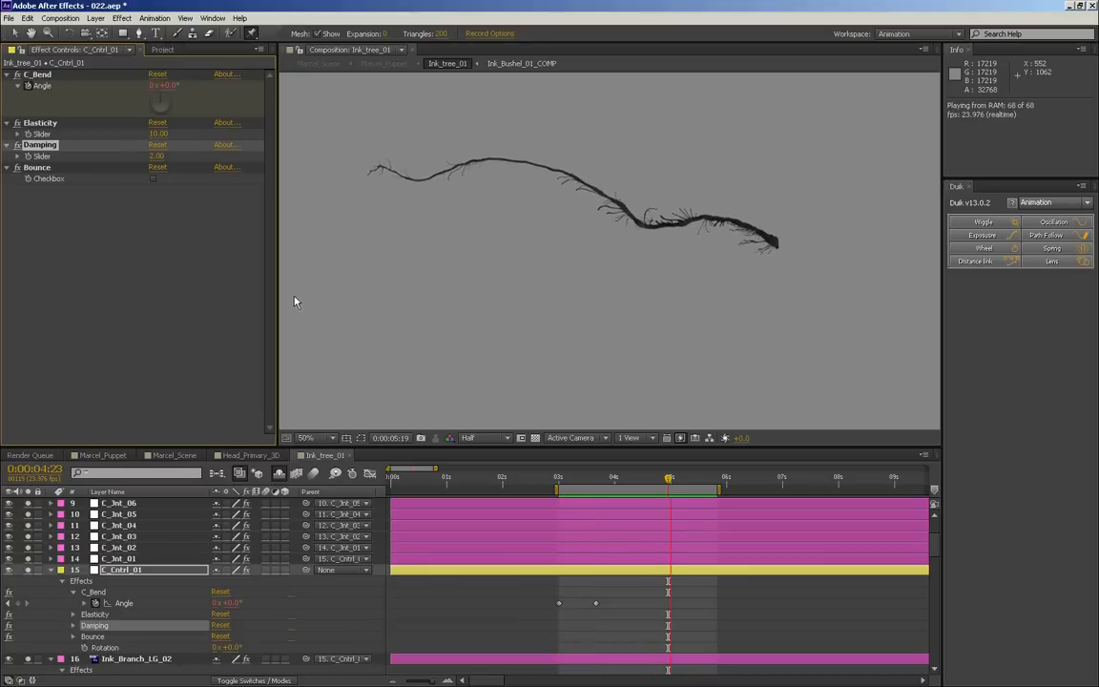
key(space)
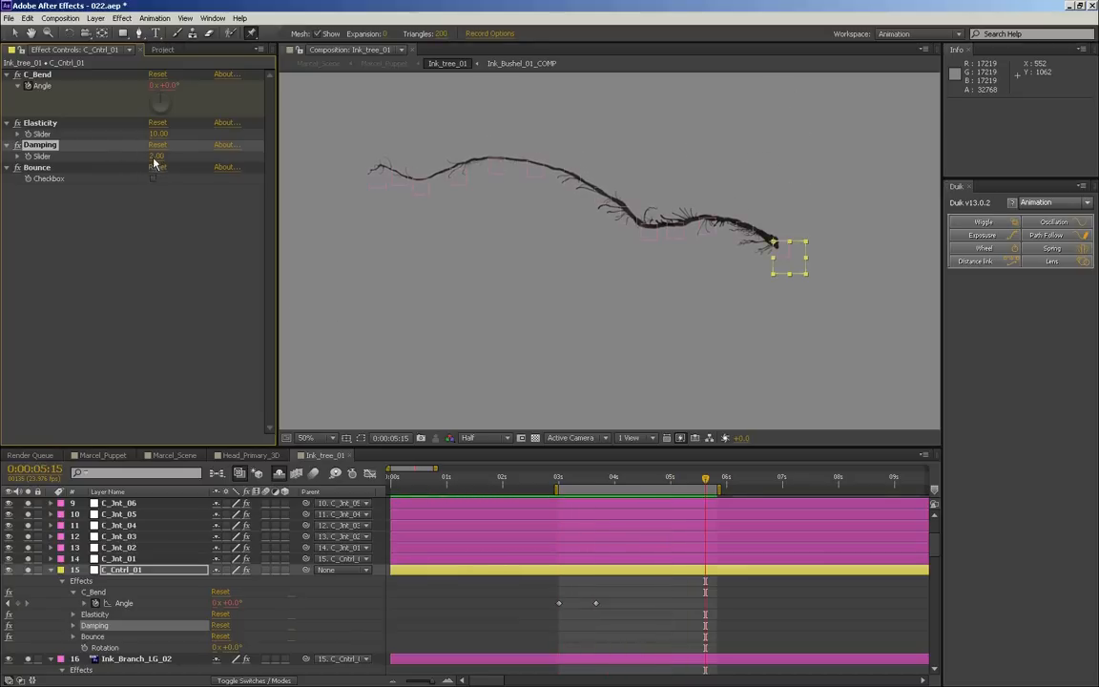
- Try a Damping of 5 with an Elasticity of 25 and scrub through the spring motion
text(5)
click(158, 134)
text(25)
key(Return)
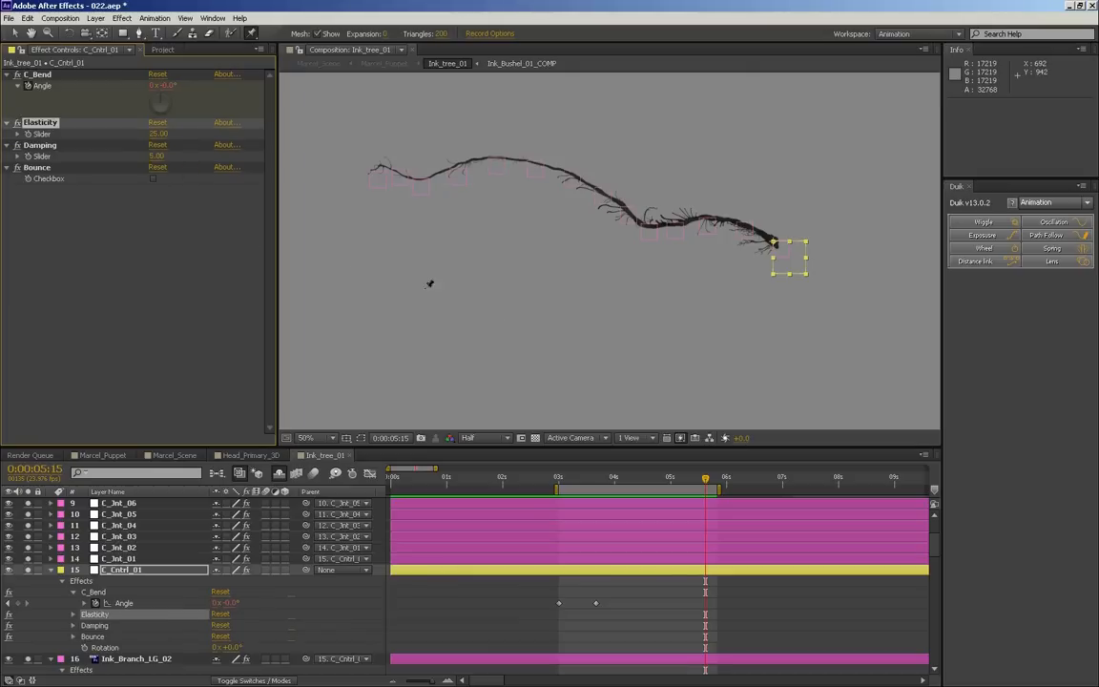
drag(592, 486, 616, 482)
- Try a Damping of 1 for the spring on C_Cntrl_01
click(245, 203)
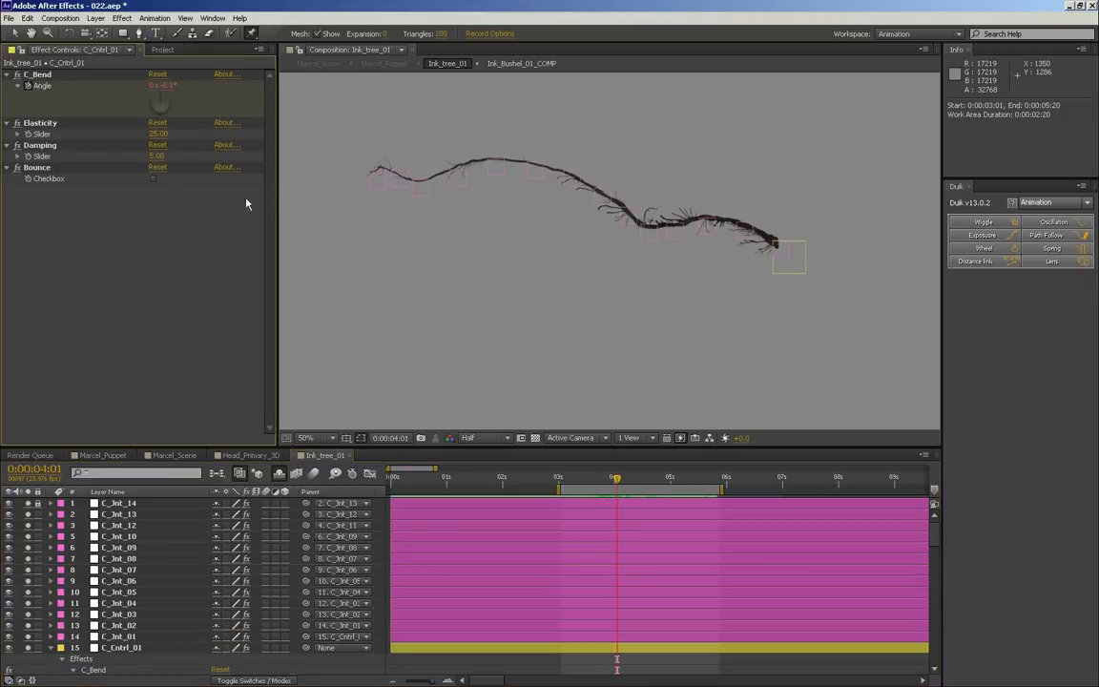
text(1)
key(Return)
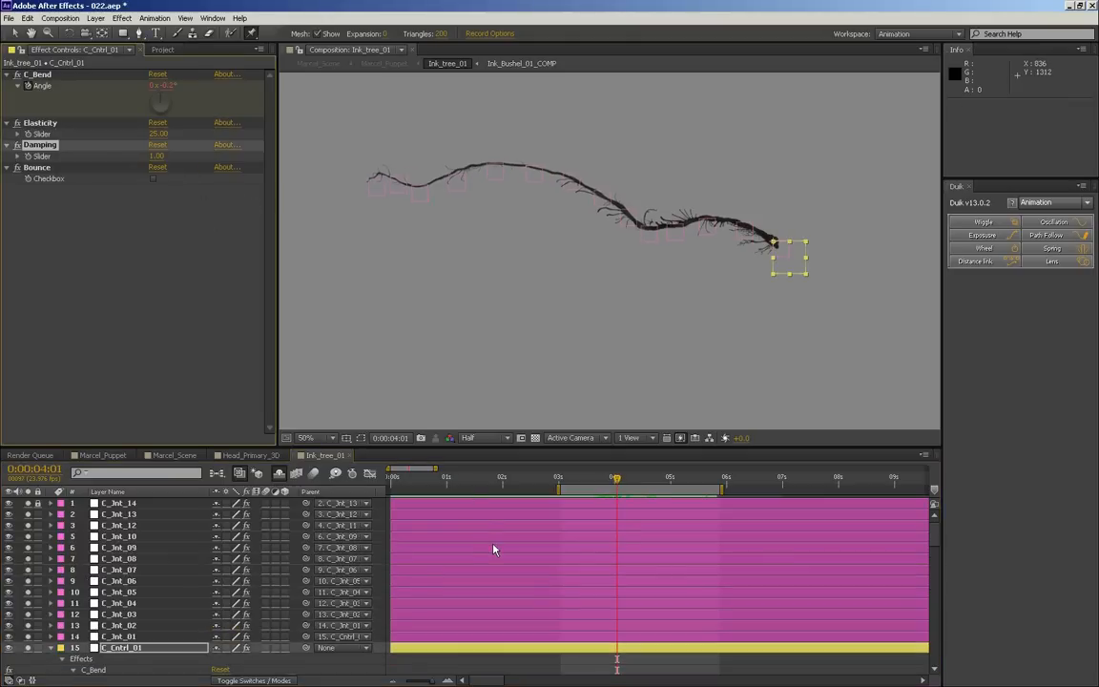
- Move the second C_Bend Angle keyframe earlier to 0:00:03:08 and scrub through the faster uncurl
scroll(493, 549, down, 4)
drag(565, 483, 577, 549)
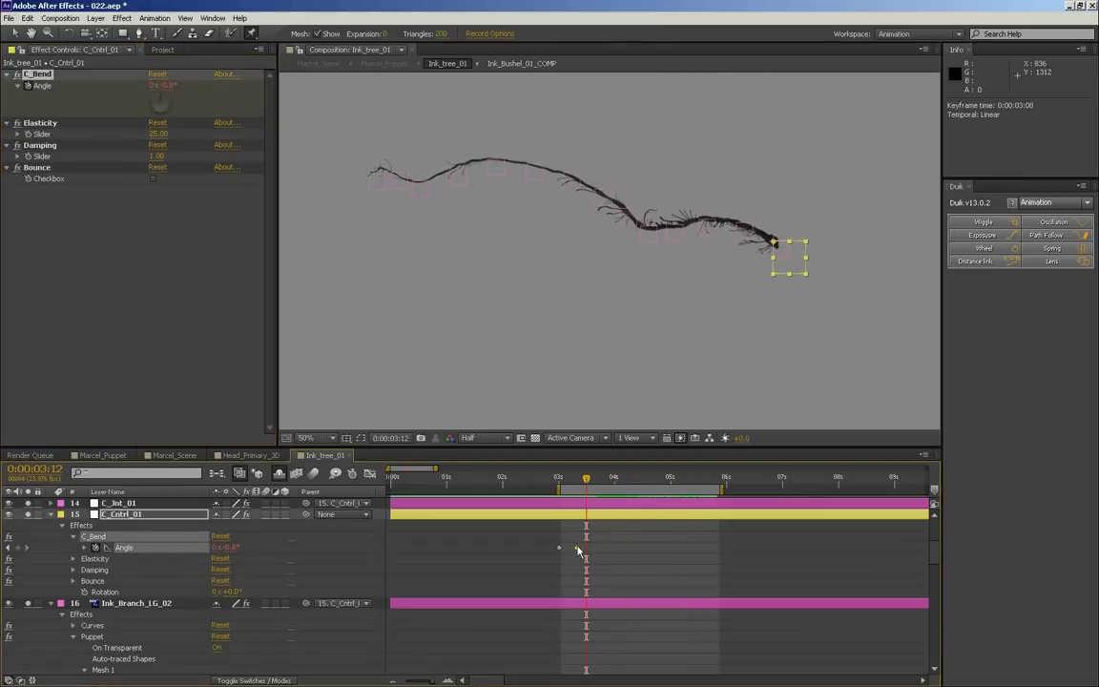
drag(568, 485, 593, 484)
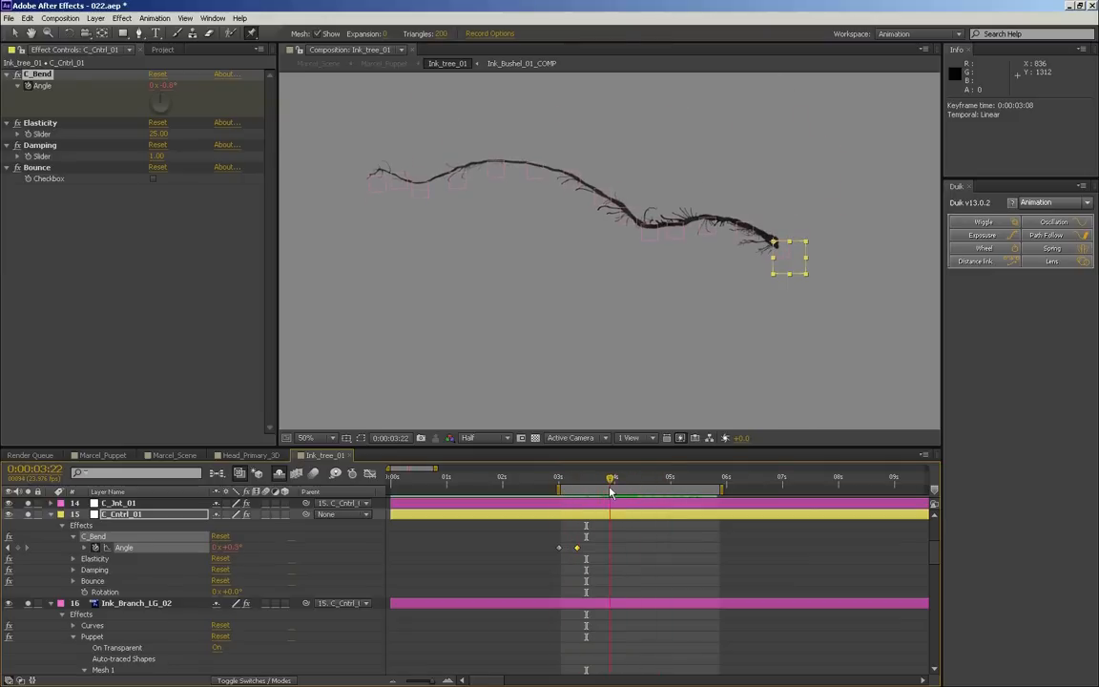
- Try a Damping of 0 and scrub through the branch's continuing oscillation
click(158, 156)
text(0)
key(Return)
drag(559, 484, 694, 480)
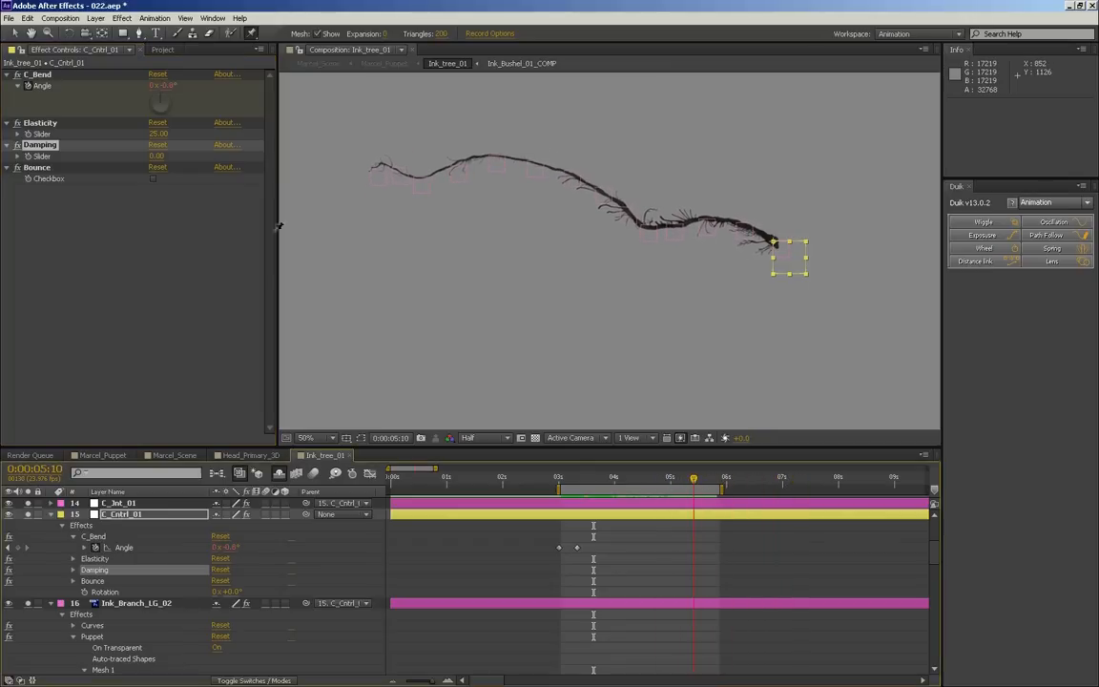
- Try a Damping of 0.1 with an Elasticity of 10 and scrub through the motion
click(158, 157)
text(0.1)
key(Return)
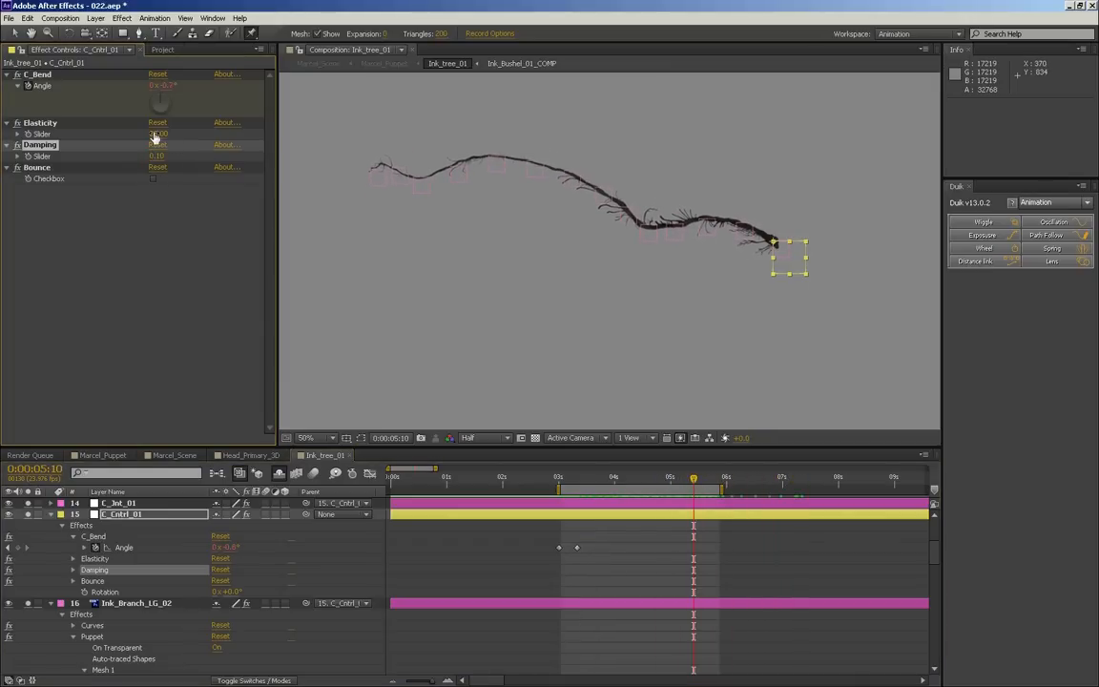
text(10)
key(Return)
drag(560, 487, 614, 476)
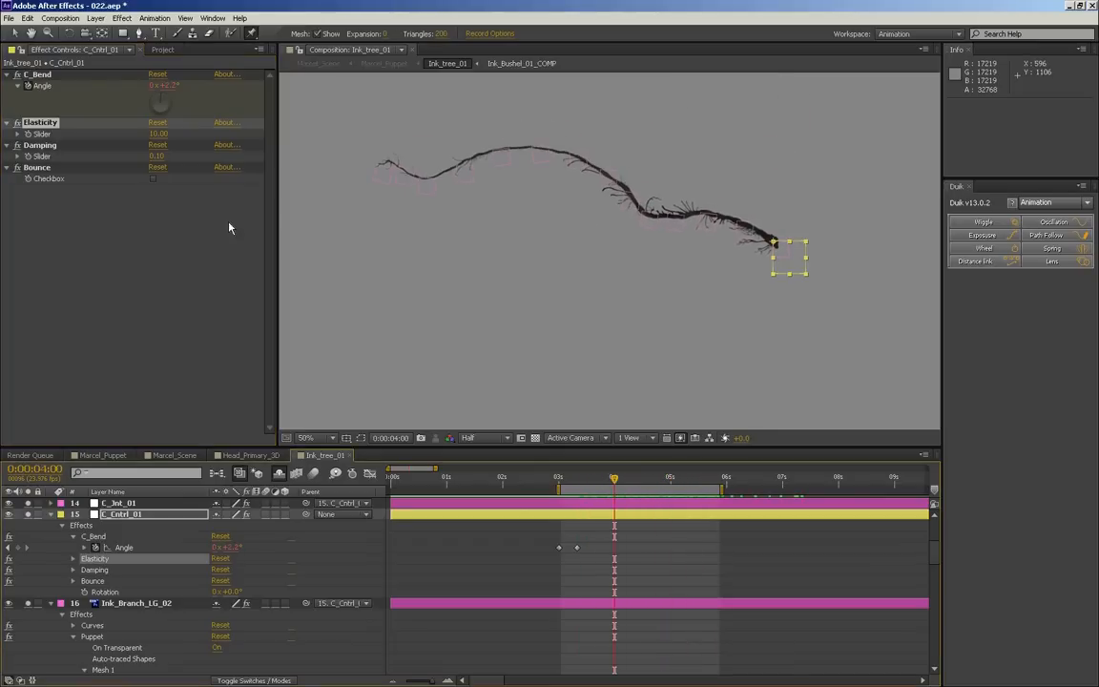
- Set the spring's Elasticity to 5 and its Damping to 3, and run a RAM preview of the uncurl
drag(156, 135, 145, 126)
drag(561, 485, 678, 476)
click(157, 156)
text(3)
key(Return)
drag(585, 484, 643, 491)
key(KP_0)
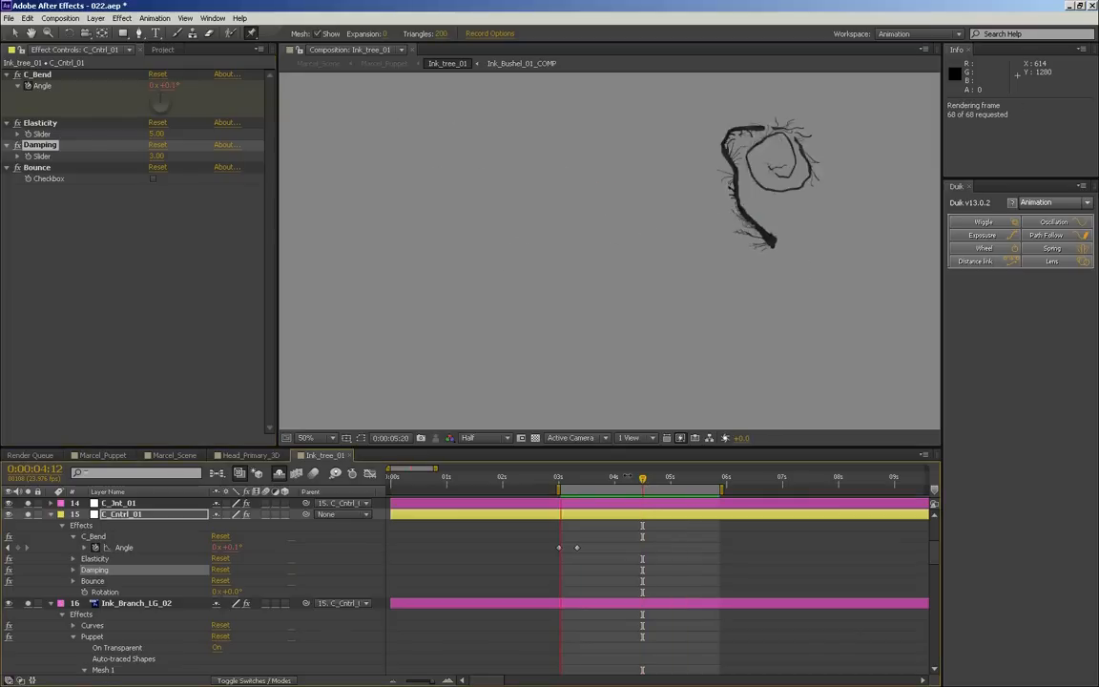
key(space)
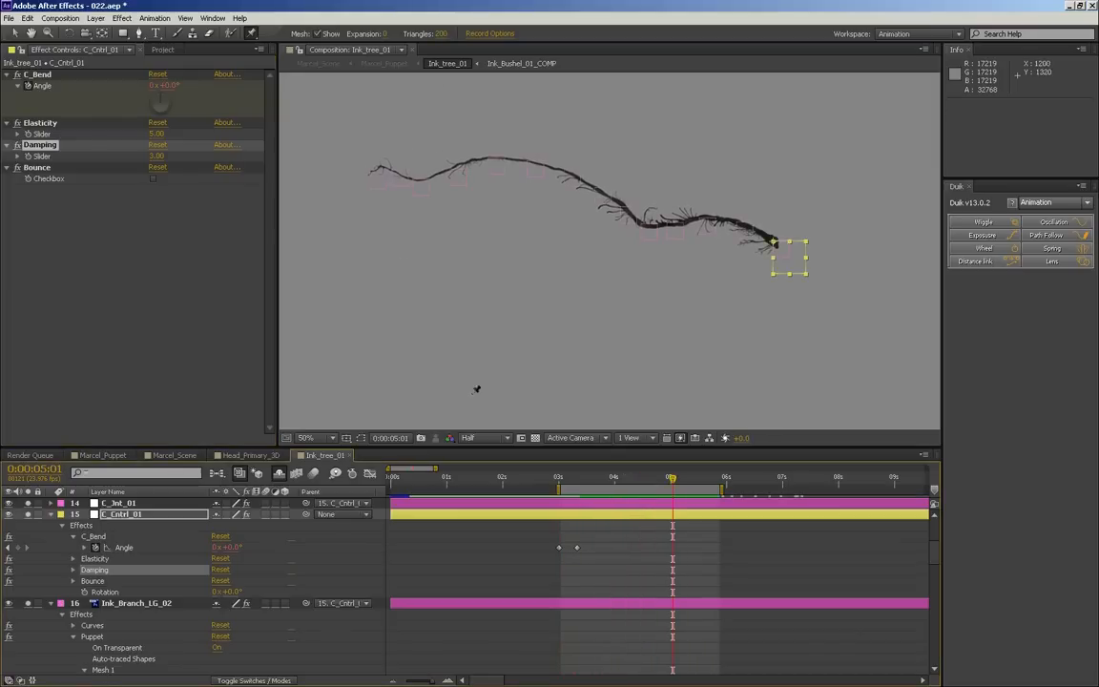
- Lower the spring's Elasticity to 3 and preview the uncurl
drag(157, 135, 153, 135)
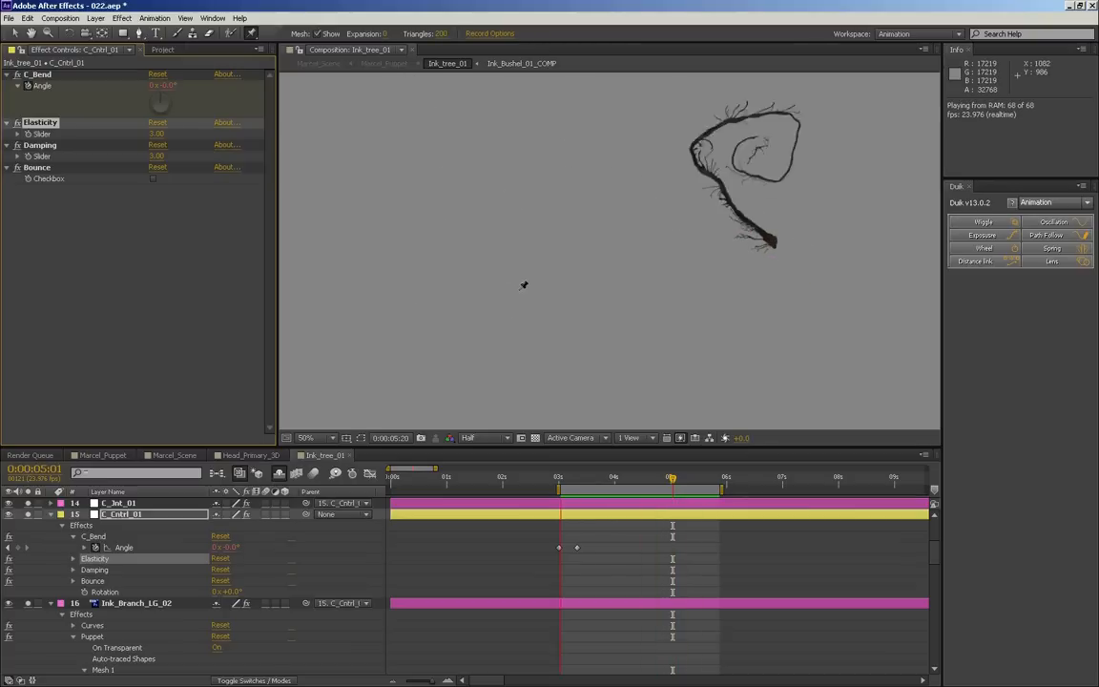
key(space)
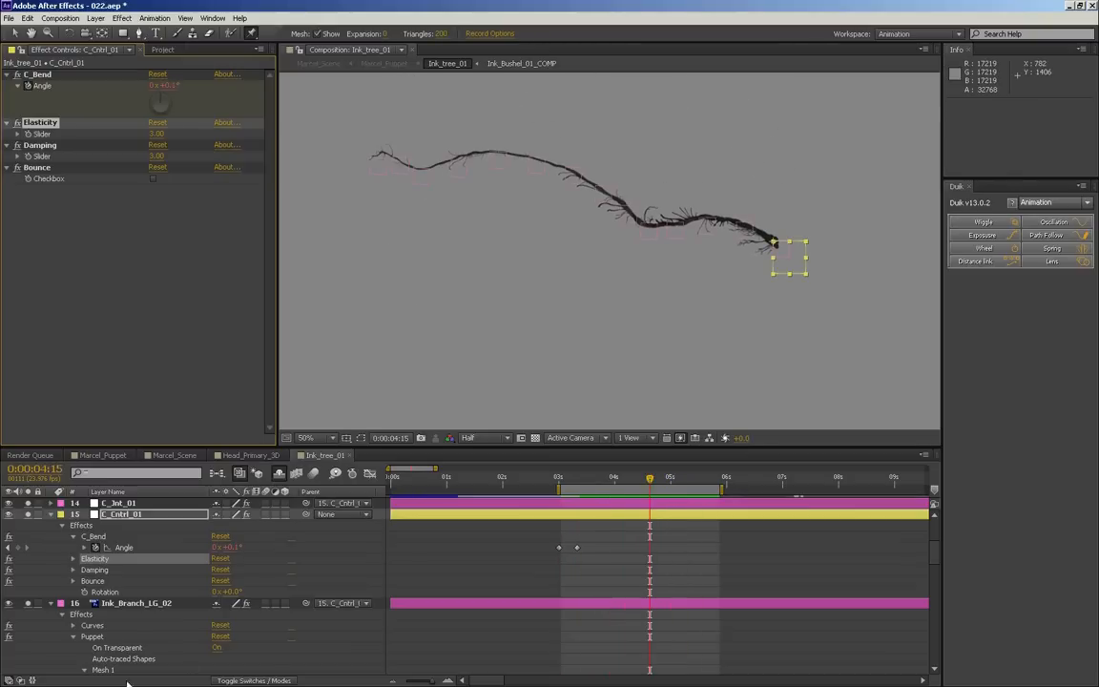
- Look through the joint layers and Puppet pins, collapse Ink_Branch_LG_02 and select the C_Cntrl_01 layer
scroll(139, 553, up, 2)
scroll(136, 537, up, 3)
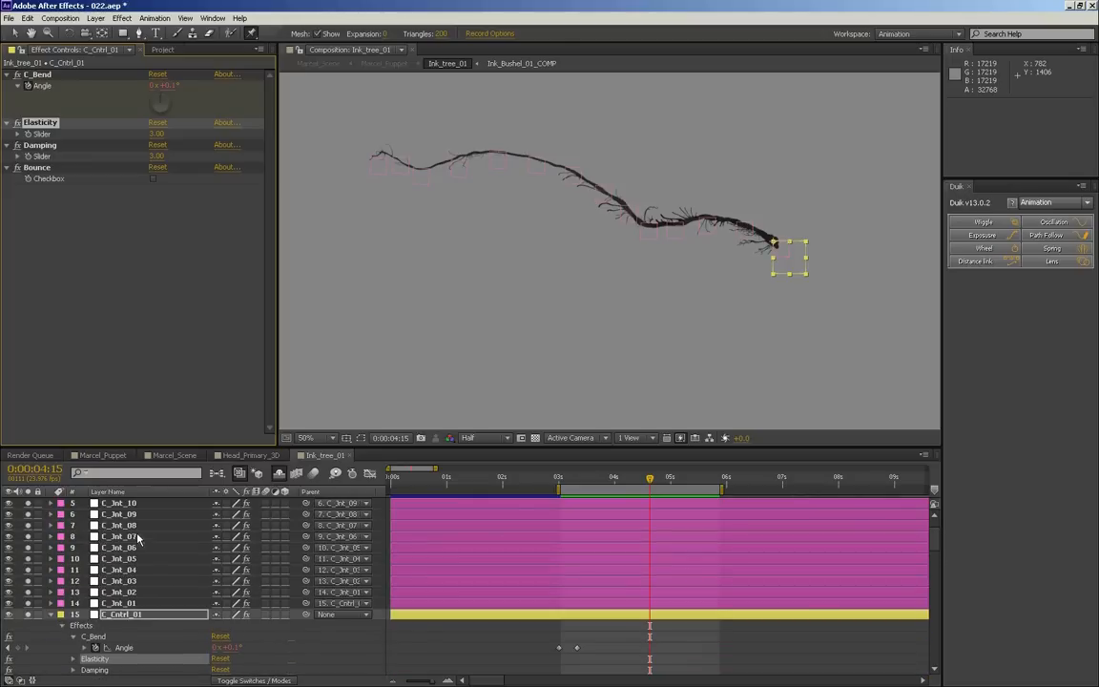
click(139, 526)
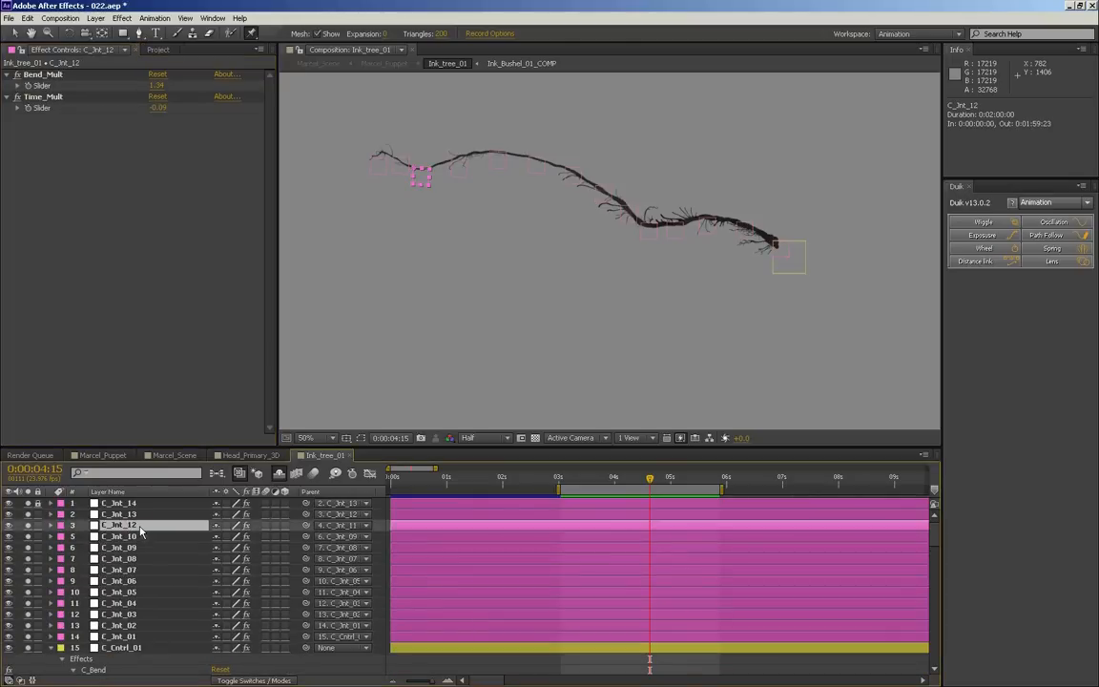
scroll(134, 588, down, 12)
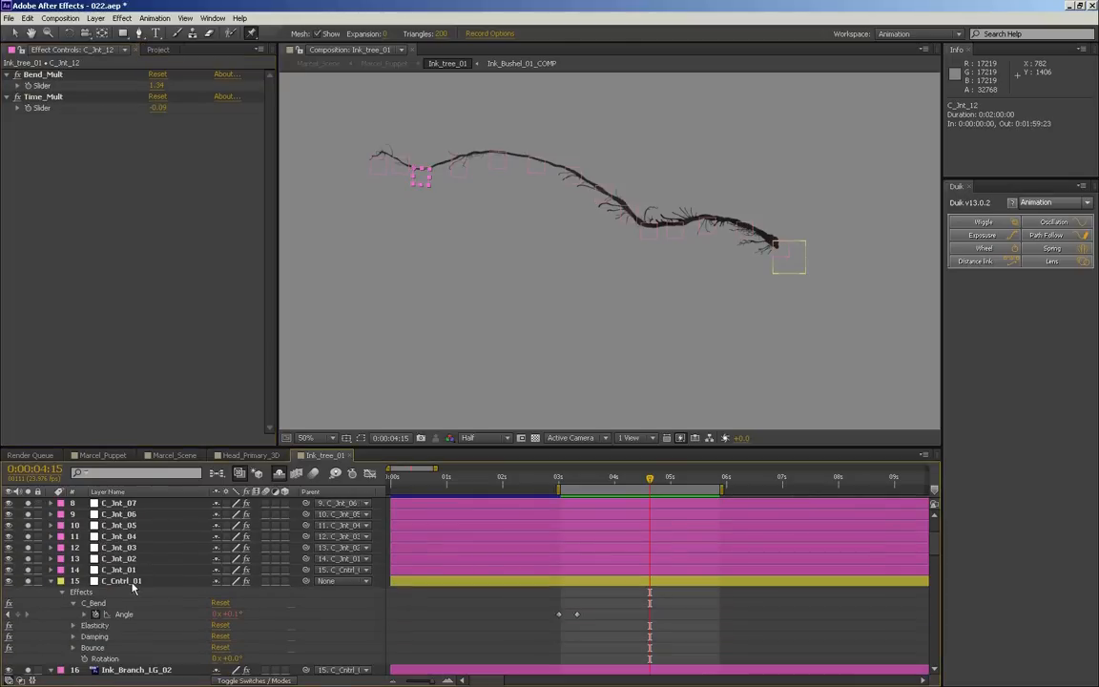
scroll(133, 587, down, 4)
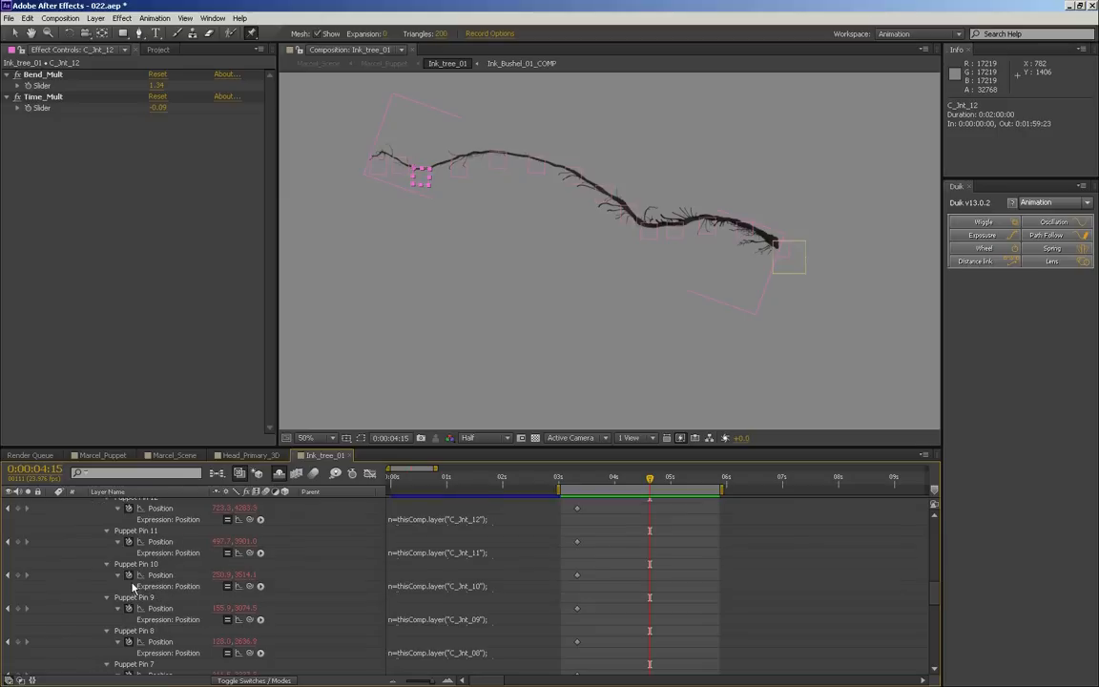
scroll(134, 589, up, 8)
click(50, 604)
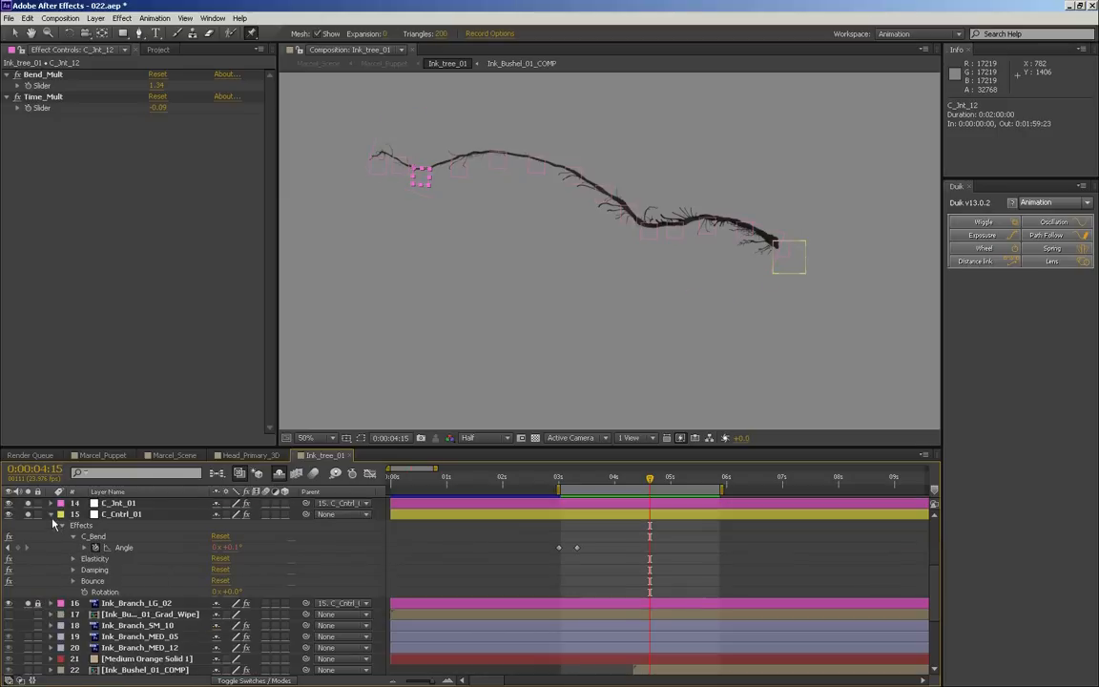
click(113, 516)
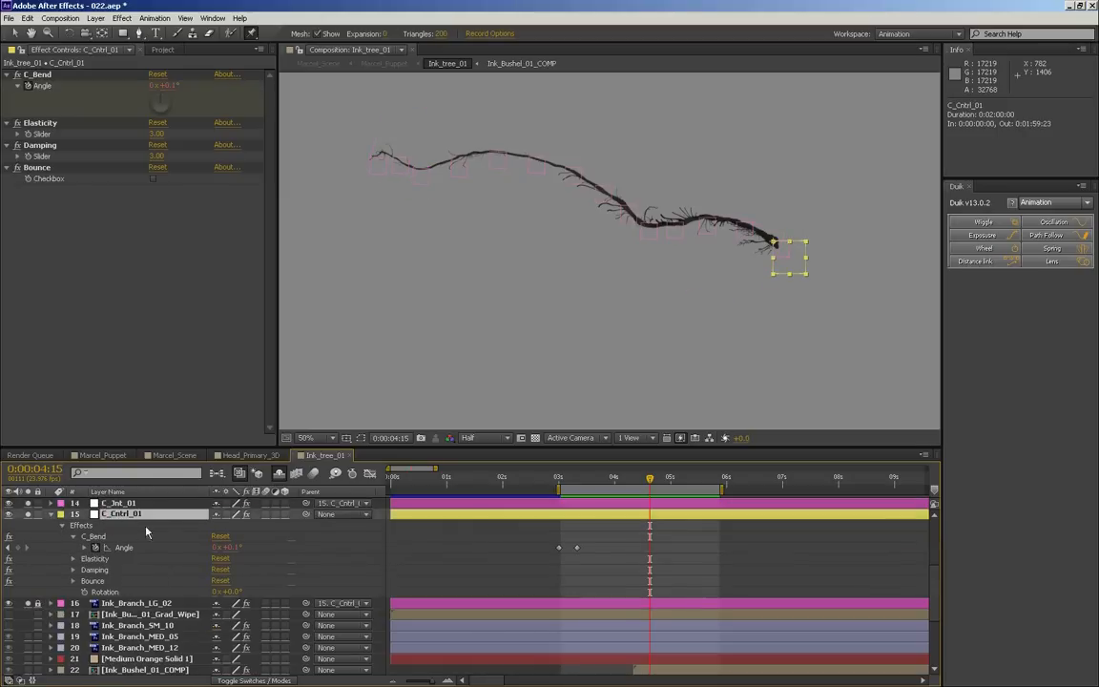
- Try moving the C_Cntrl_01 controller about 296 px down and 46 px right with the branch following, and undo the move
mouse_move(594, 483)
mouse_down()
mouse_move(569, 484)
mouse_move(631, 486)
mouse_move(558, 486)
mouse_move(628, 486)
mouse_up()
key(Page_Up)
key(v)
mouse_move(776, 243)
mouse_down()
mouse_move(766, 254)
mouse_move(832, 299)
mouse_move(712, 315)
mouse_move(781, 349)
mouse_up()
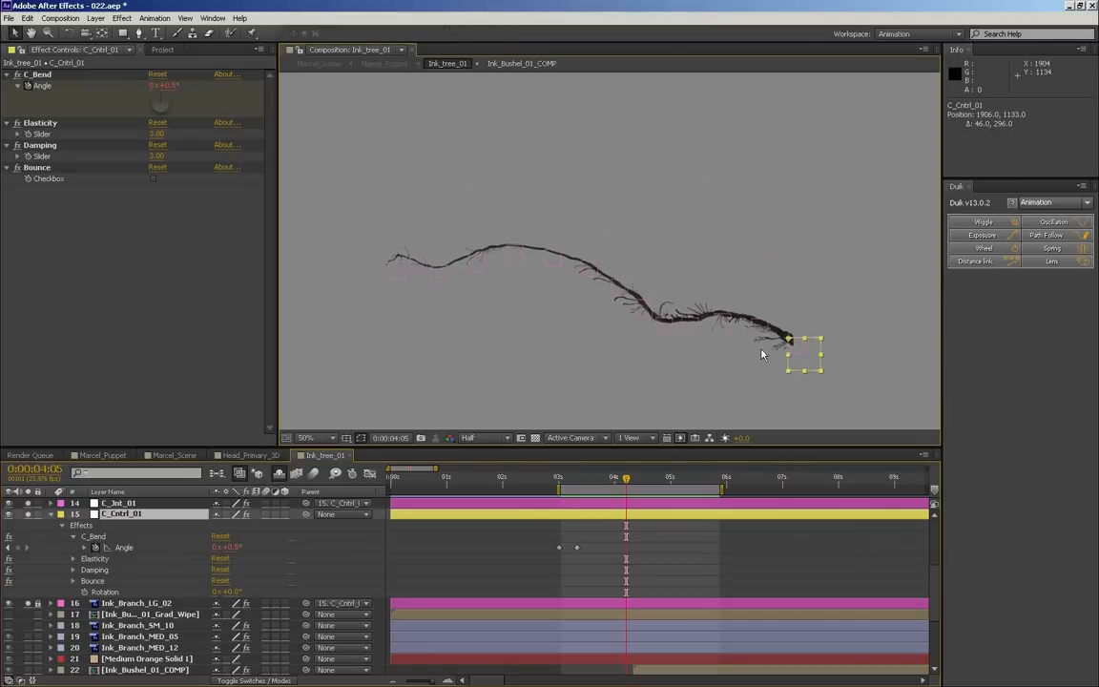
key(ctrl+z)
- Go to 0:00:04:00 and make the Ink_Branch_SM_10 layer visible and soloed together with the large branch
key(Page_Up)
key(Page_Up)
key(Page_Up)
key(Page_Up)
key(Page_Up)
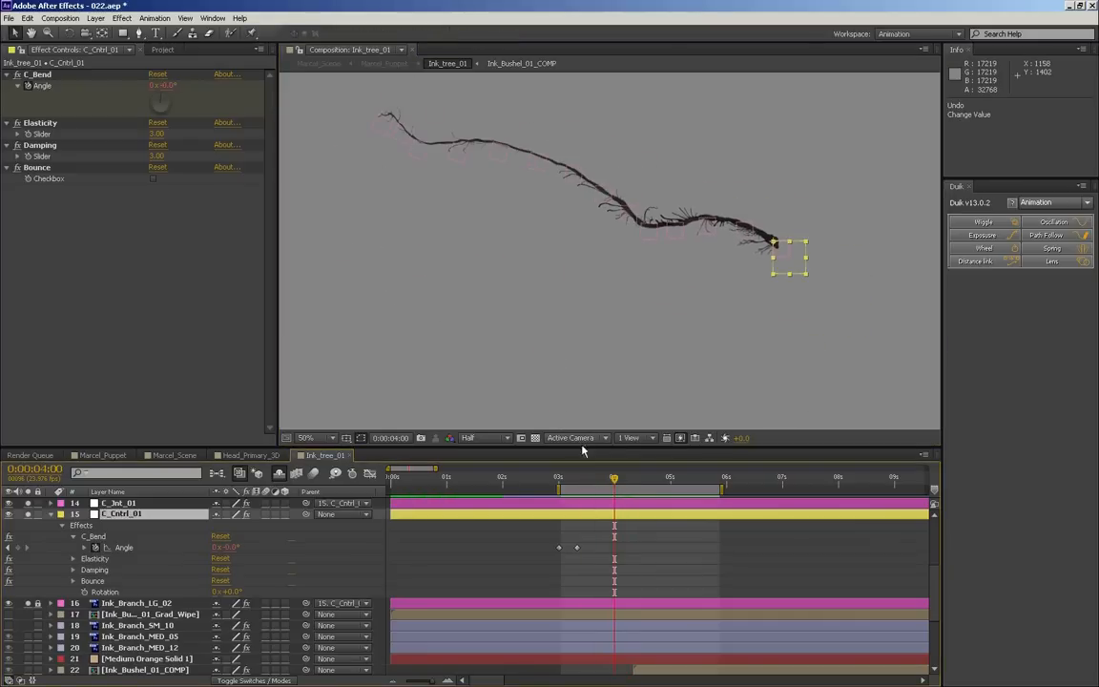
click(53, 625)
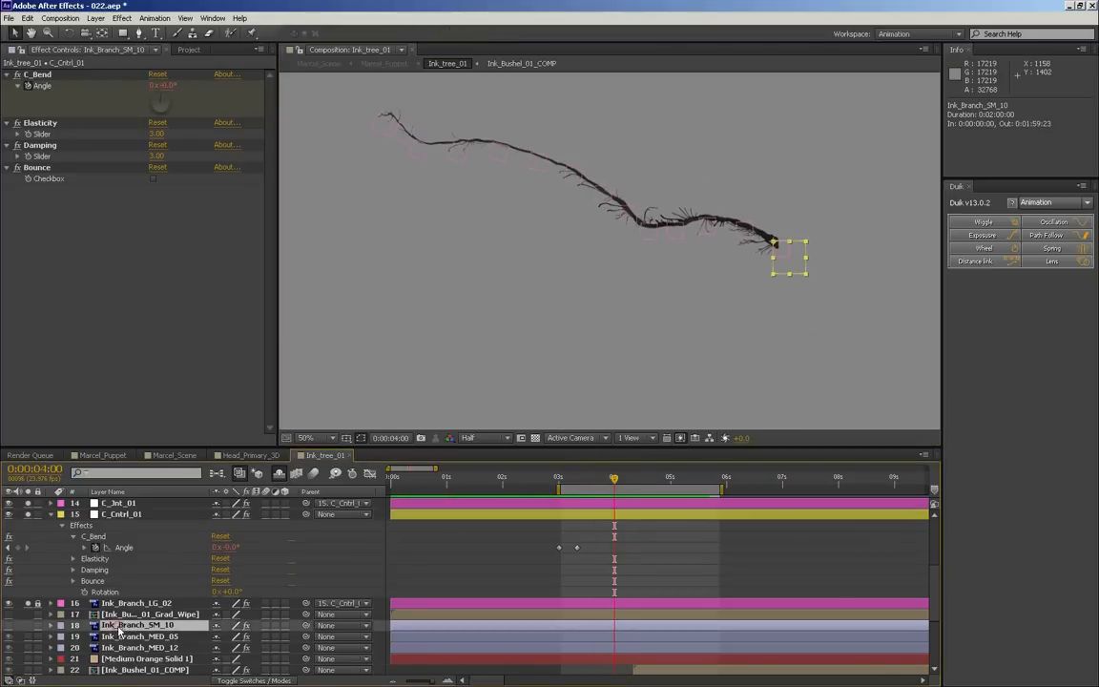
click(26, 629)
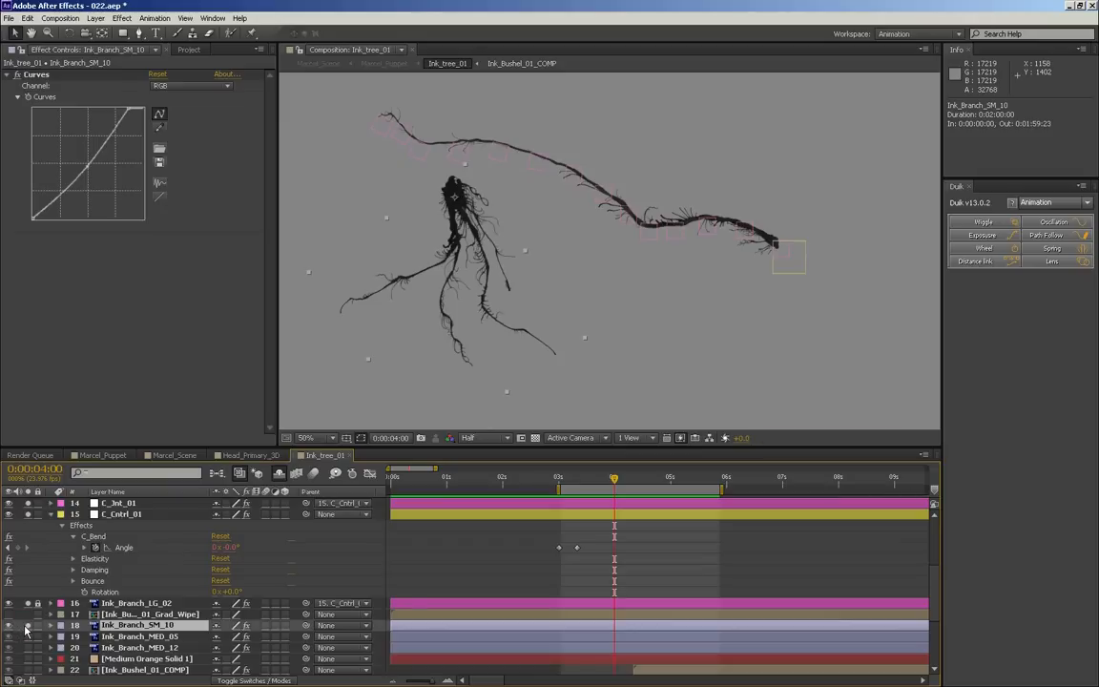
- Parent the Ink_Branch_SM_10 layer to C_Jnt_10
click(132, 616)
click(134, 625)
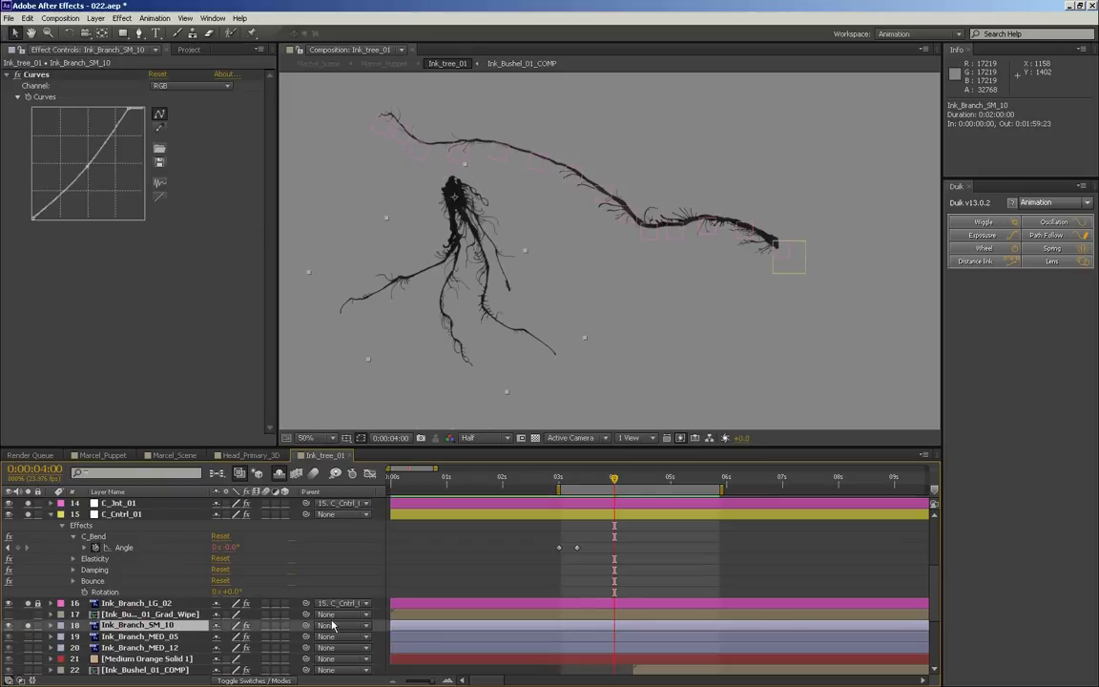
scroll(153, 534, up, 4)
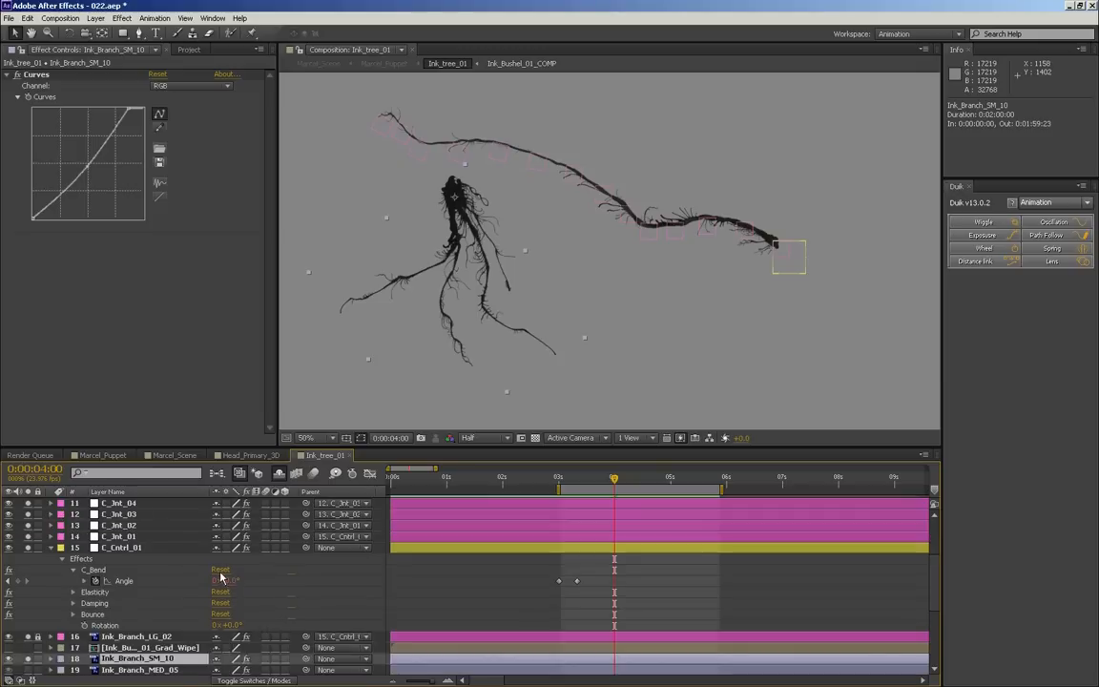
click(132, 515)
scroll(143, 573, down, 4)
click(157, 626)
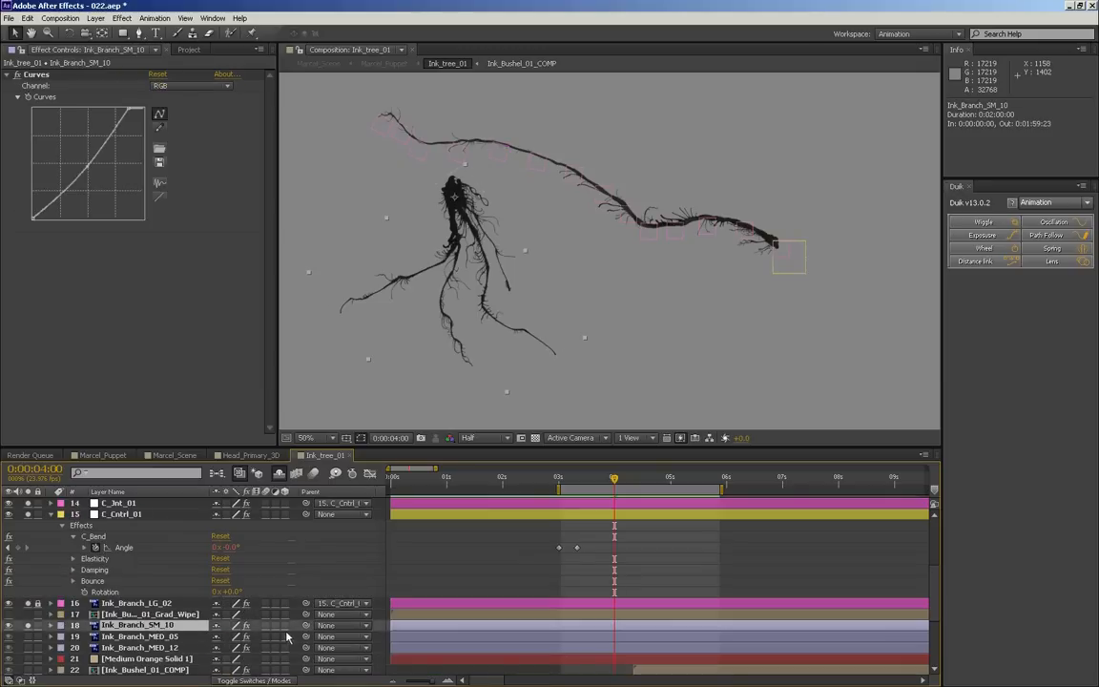
click(329, 624)
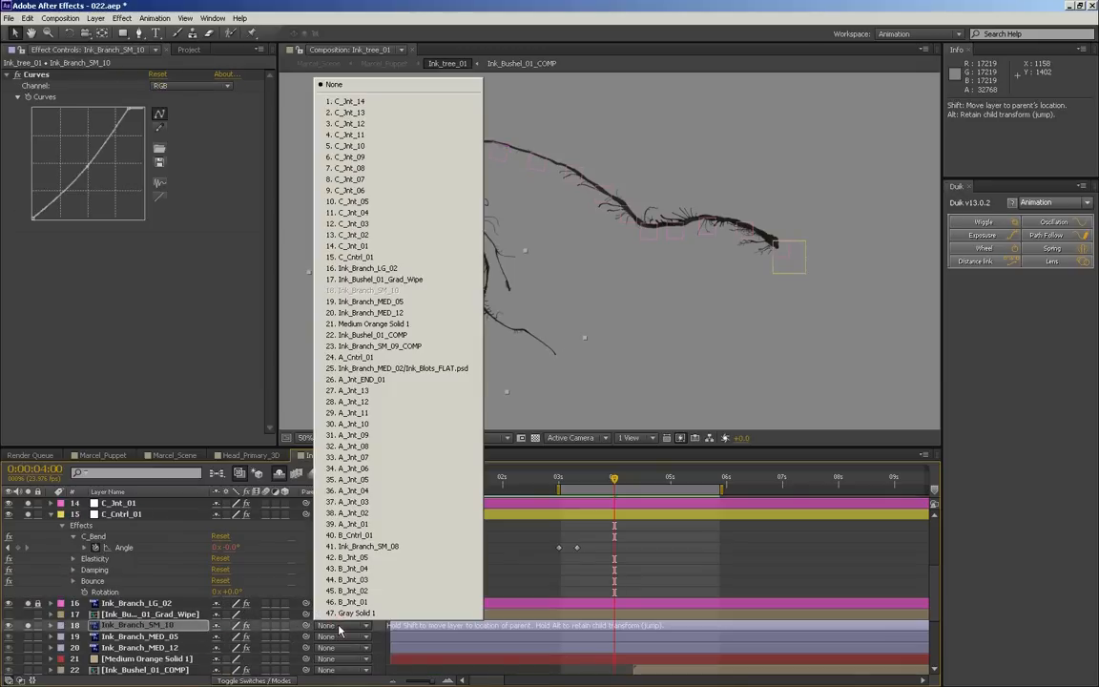
click(382, 149)
drag(601, 482, 614, 481)
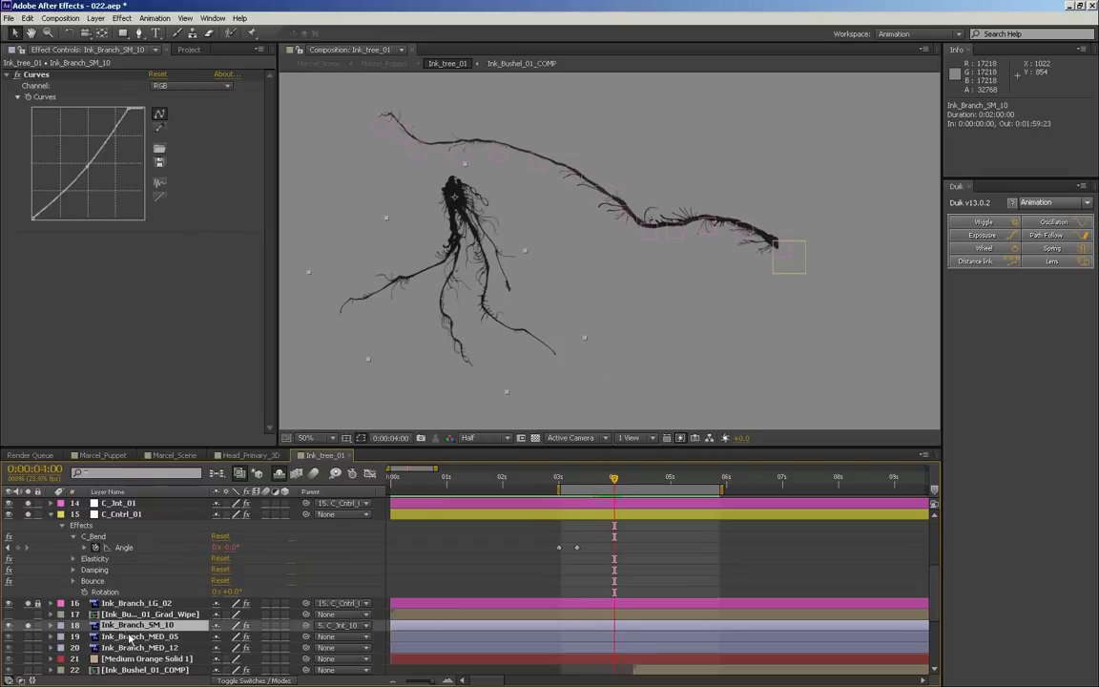
- Reveal Ink_Branch_SM_10's Position, move it to about -177.5, 150.5 so its root sits on the branch, and scrub through the motion
key(p)
drag(243, 637, 180, 636)
drag(609, 477, 592, 482)
key(space)
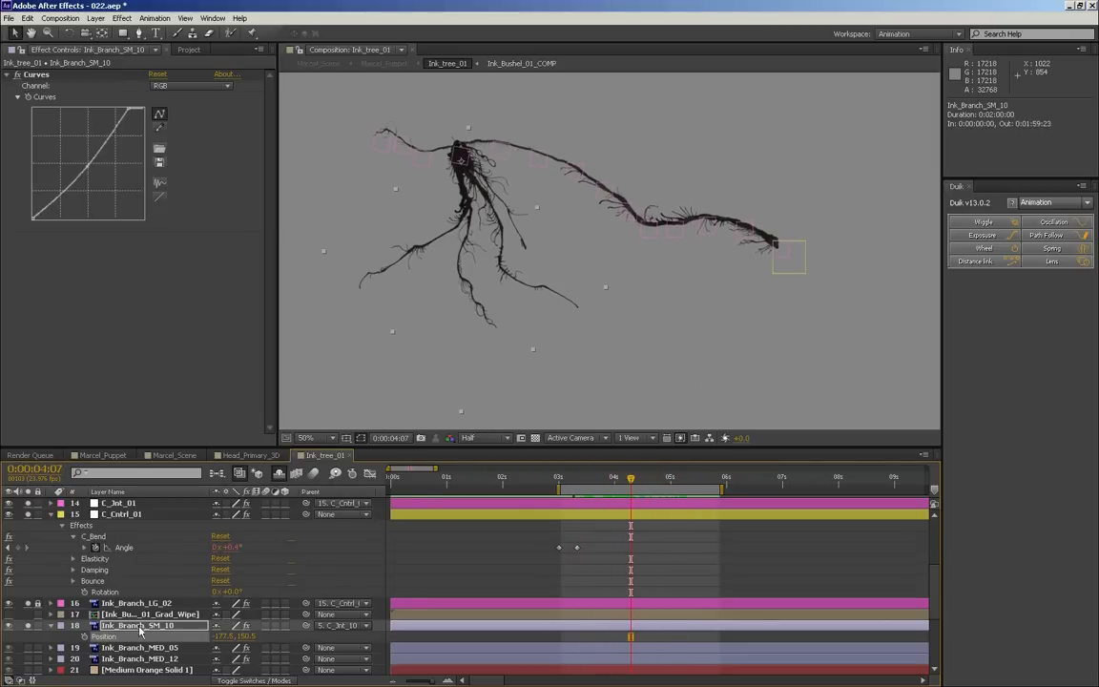
- Check the keyframed and expression-driven properties of Ink_Branch_SM_08 and A_Cntrl_01 for the existing joint-attachment expression
scroll(139, 630, down, 3)
click(130, 592)
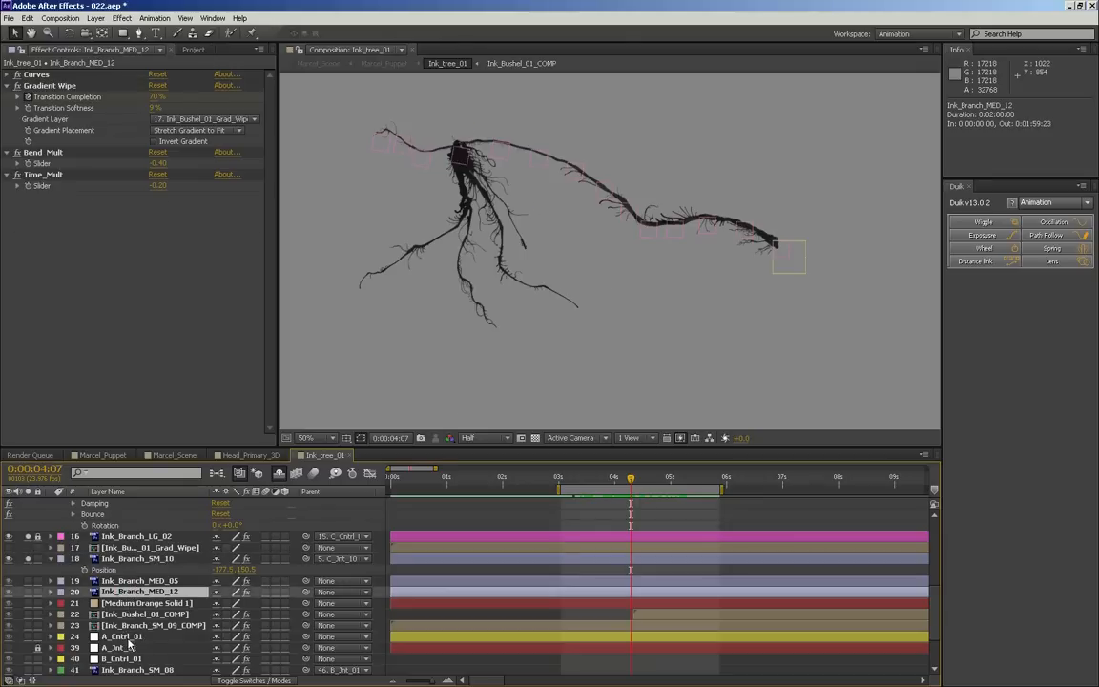
scroll(123, 641, down, 2)
click(129, 601)
key(u)
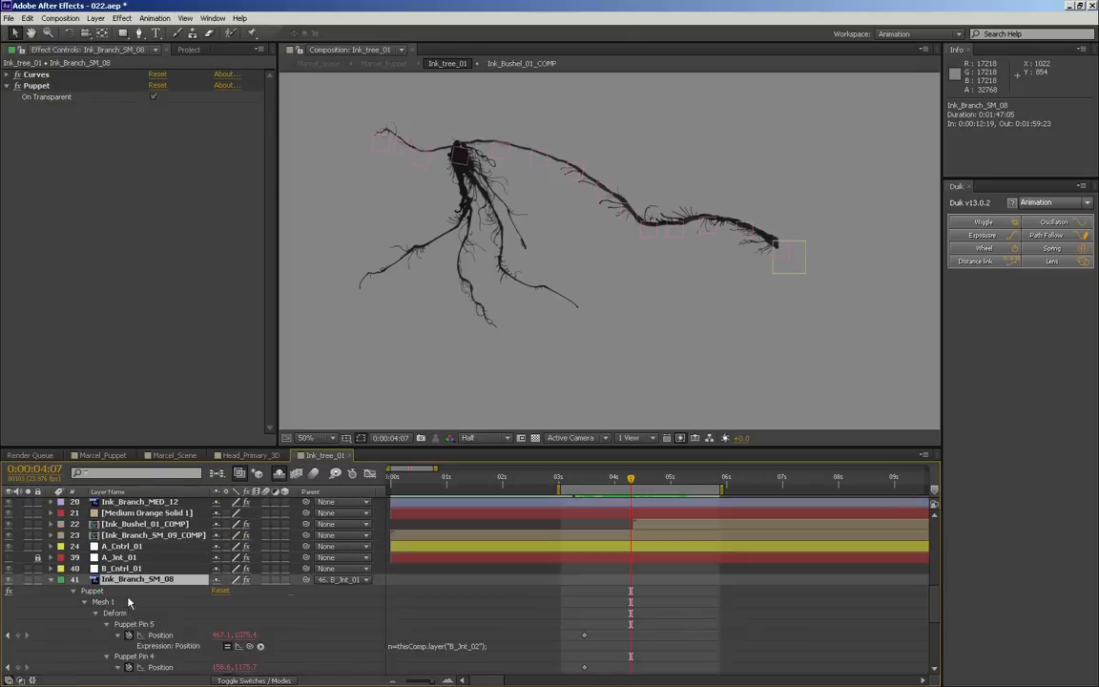
key(u)
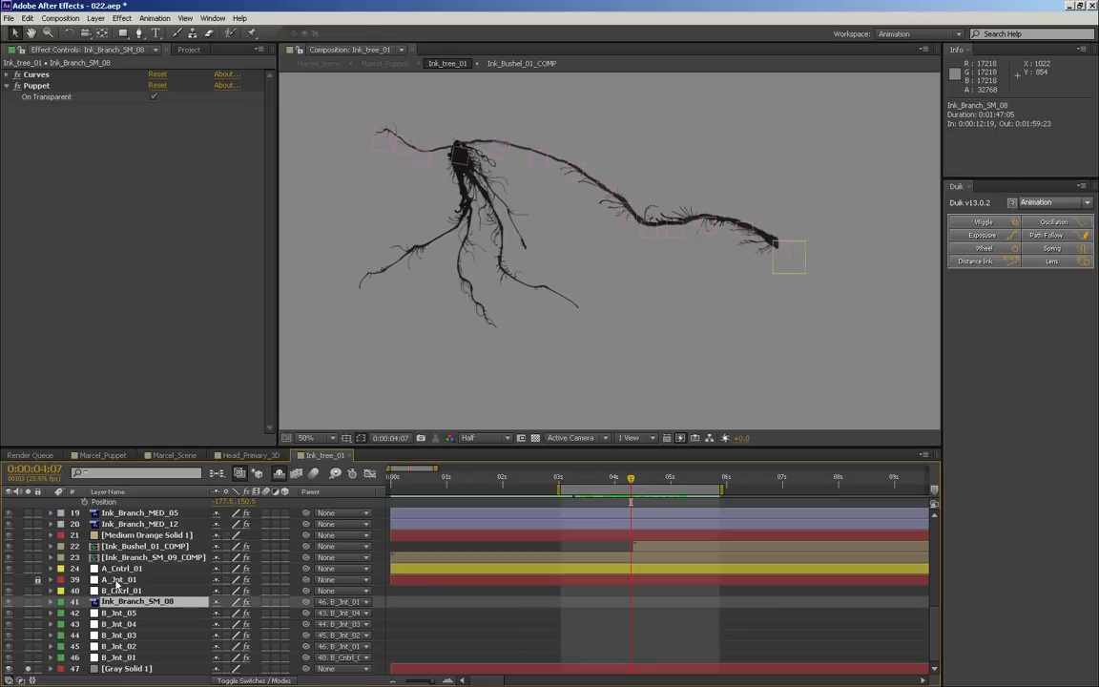
click(116, 570)
key(u)
key(u)
key(u)
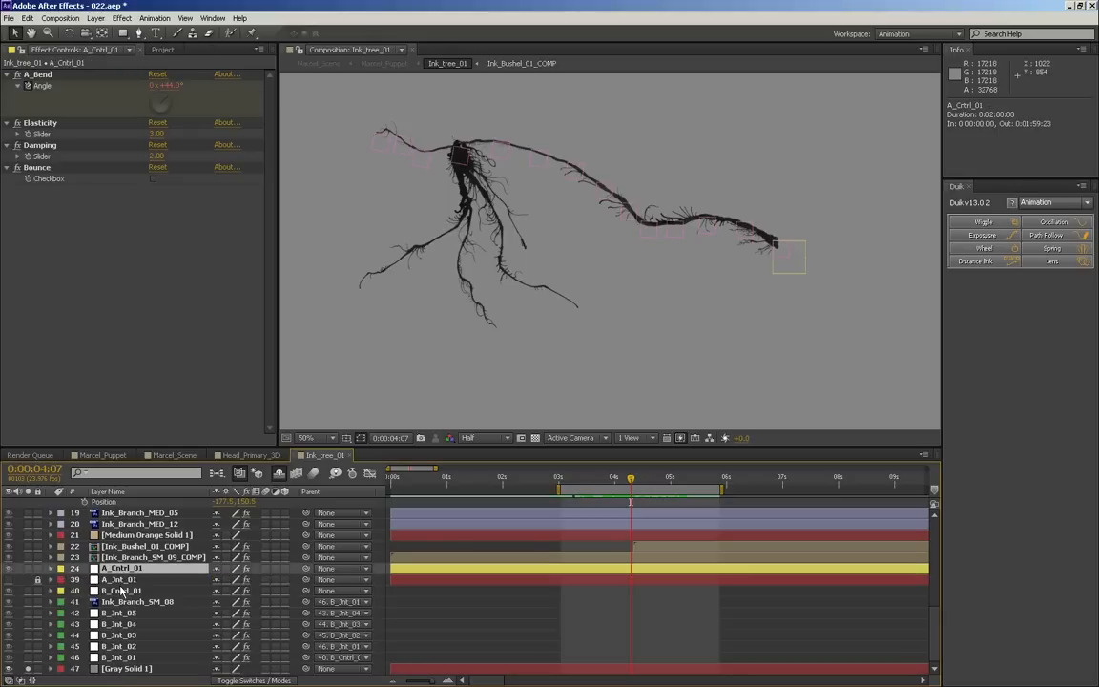
- Reveal B_Cntrl_01's animated properties, copy its Position expression that references A_Jnt_11, and collapse the layer
click(122, 591)
key(u)
key(u)
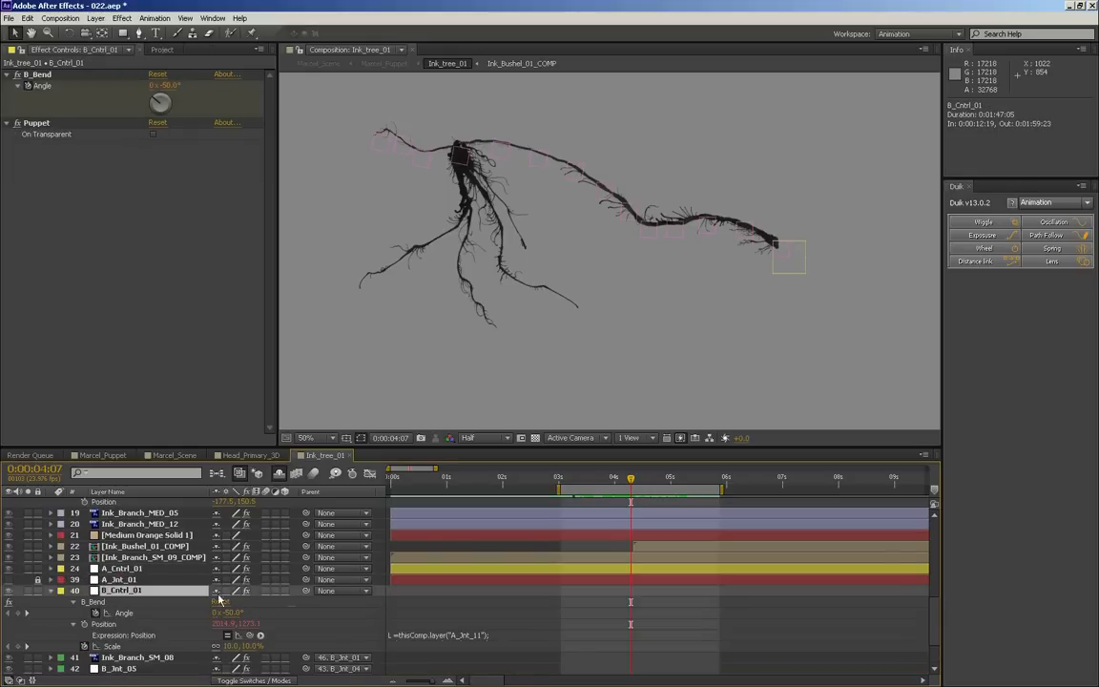
click(425, 635)
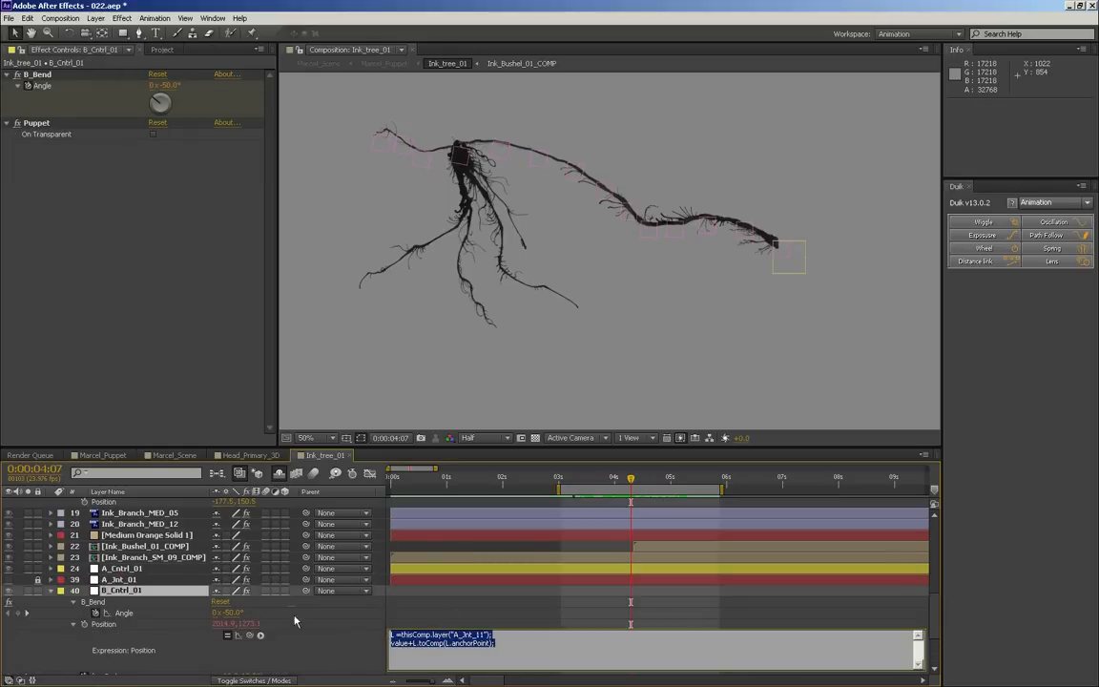
click(54, 593)
scroll(365, 529, up, 5)
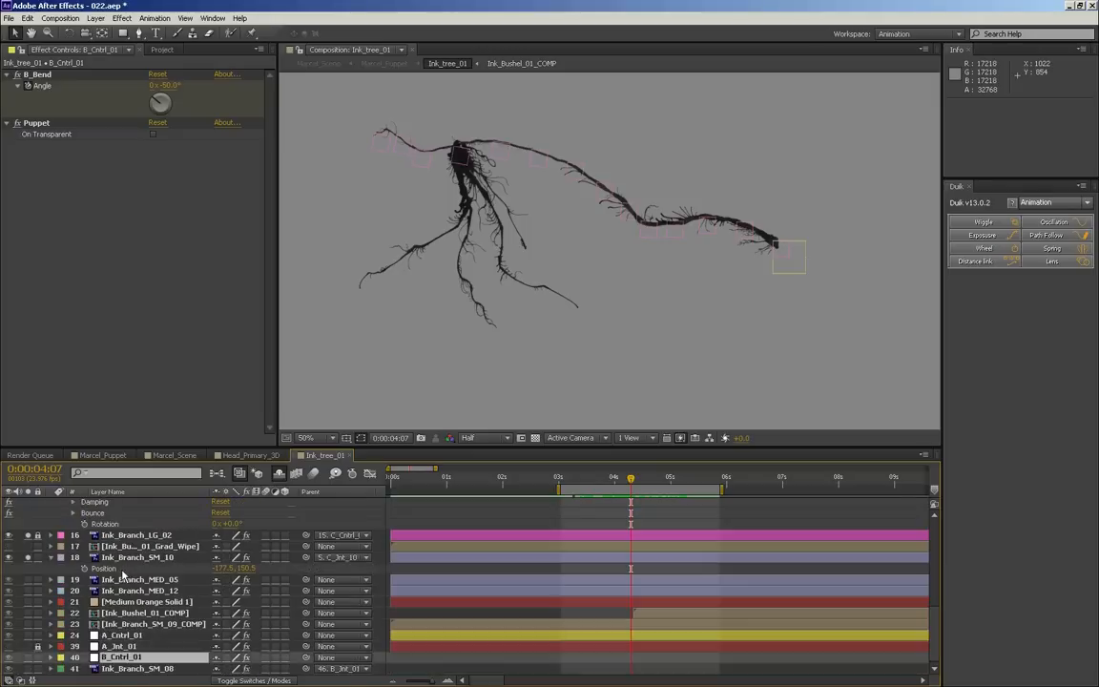
- Scrub through the parented root's motion and set the parent of Ink_Branch_SM_10 to None
drag(569, 481, 699, 477)
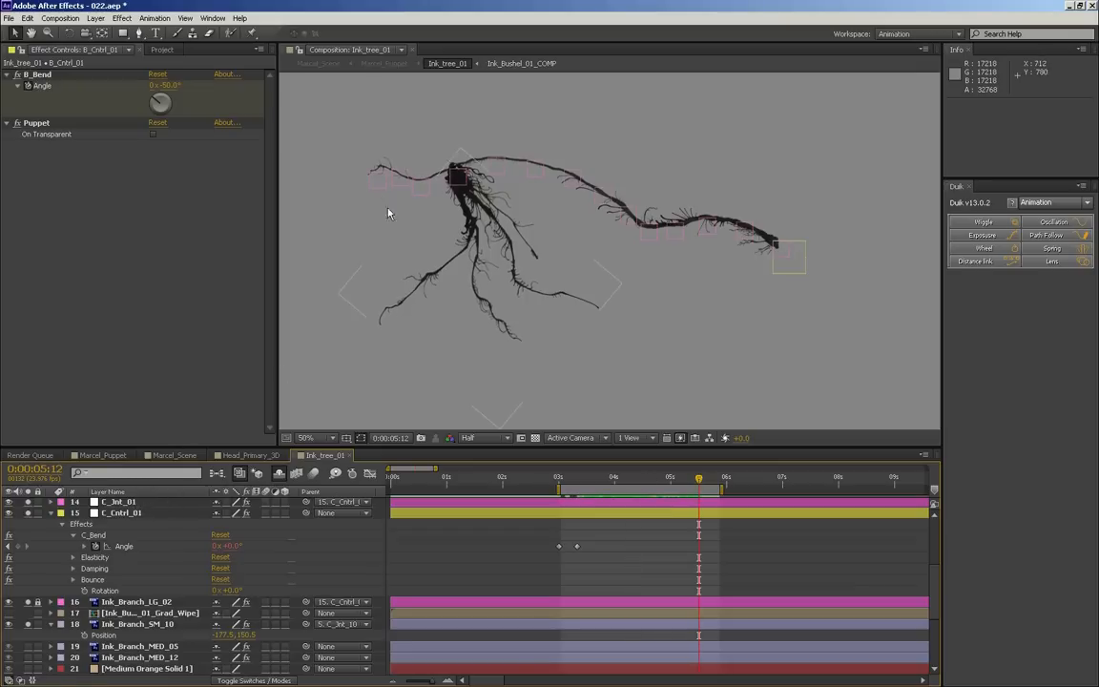
mouse_move(678, 476)
mouse_down()
mouse_move(641, 479)
mouse_move(682, 477)
mouse_up()
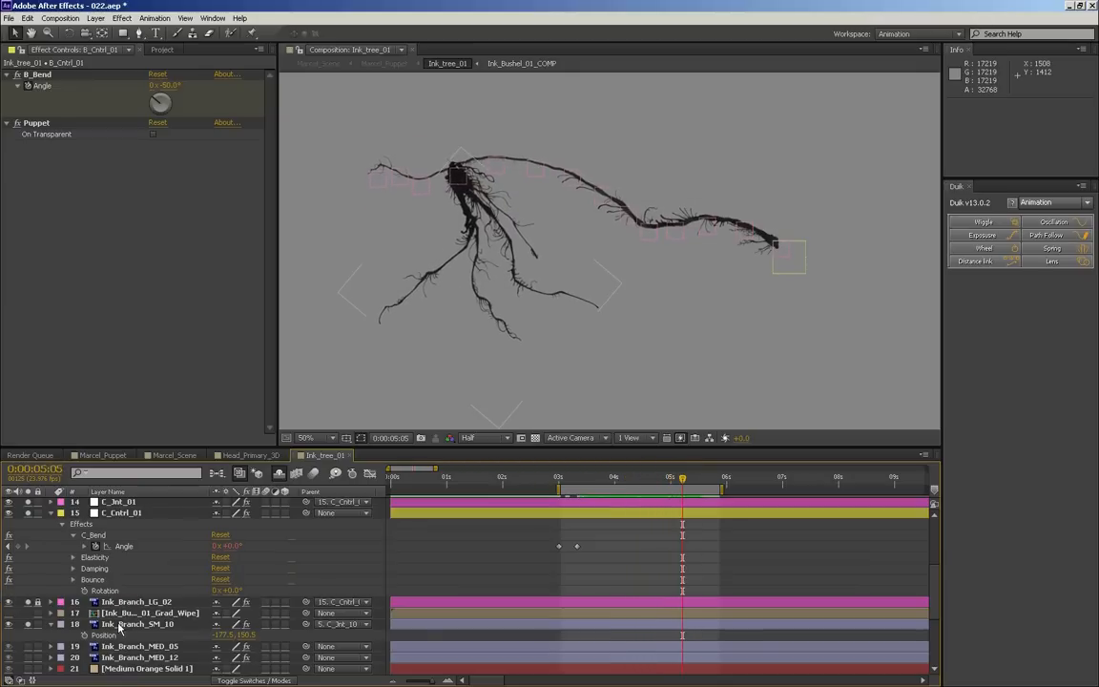
click(119, 627)
click(341, 623)
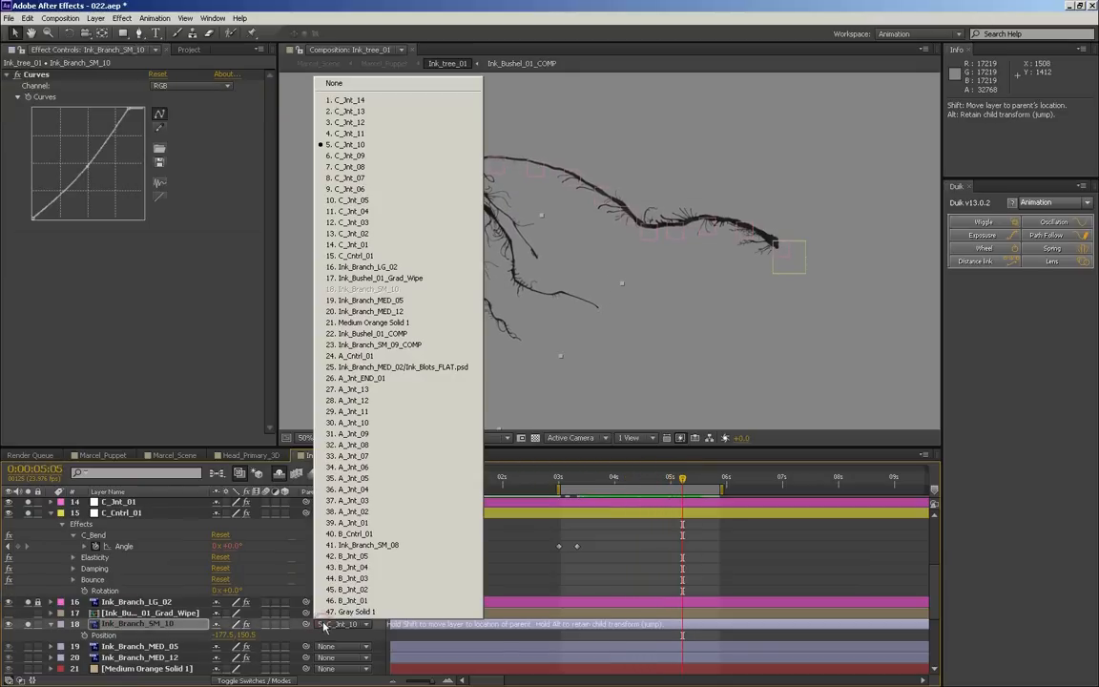
click(330, 84)
- Add the copied expression to Ink_Branch_SM_10's Position, pointing L to thisComp.layer("C_Jnt_12") and keeping value+L.toComp(L.anchorPoint);
alt+click(85, 635)
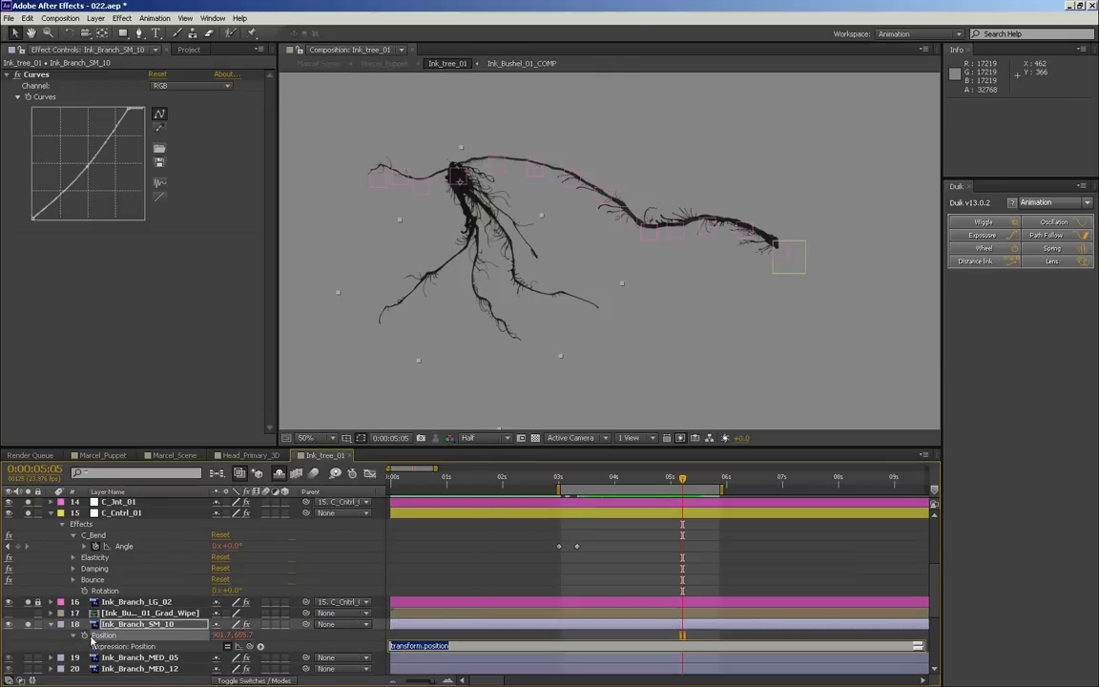
text(value+L.toComp(L.anchorPoint);)
text(L =thisComp.layer("A_Jnt_11");)
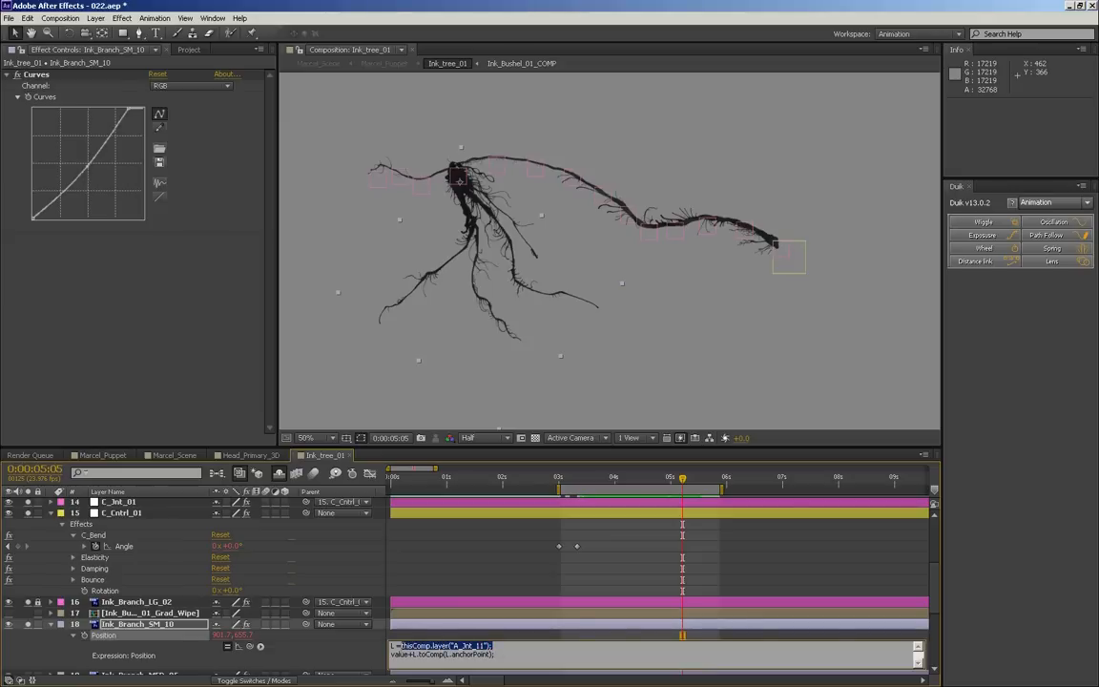
drag(252, 649, 189, 530)
- Set the Position value of Ink_Branch_SM_10 to 0, 0 so it snaps onto the C_Jnt_12 joint
click(221, 573)
text(0)
key(Return)
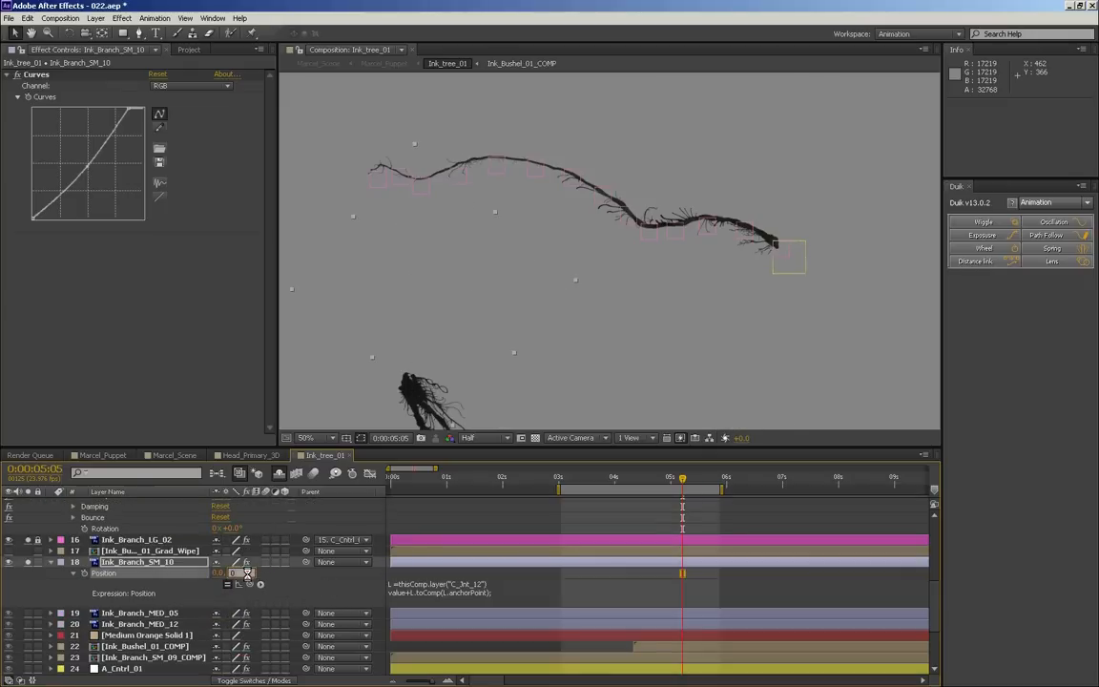
drag(246, 572, 285, 591)
click(129, 577)
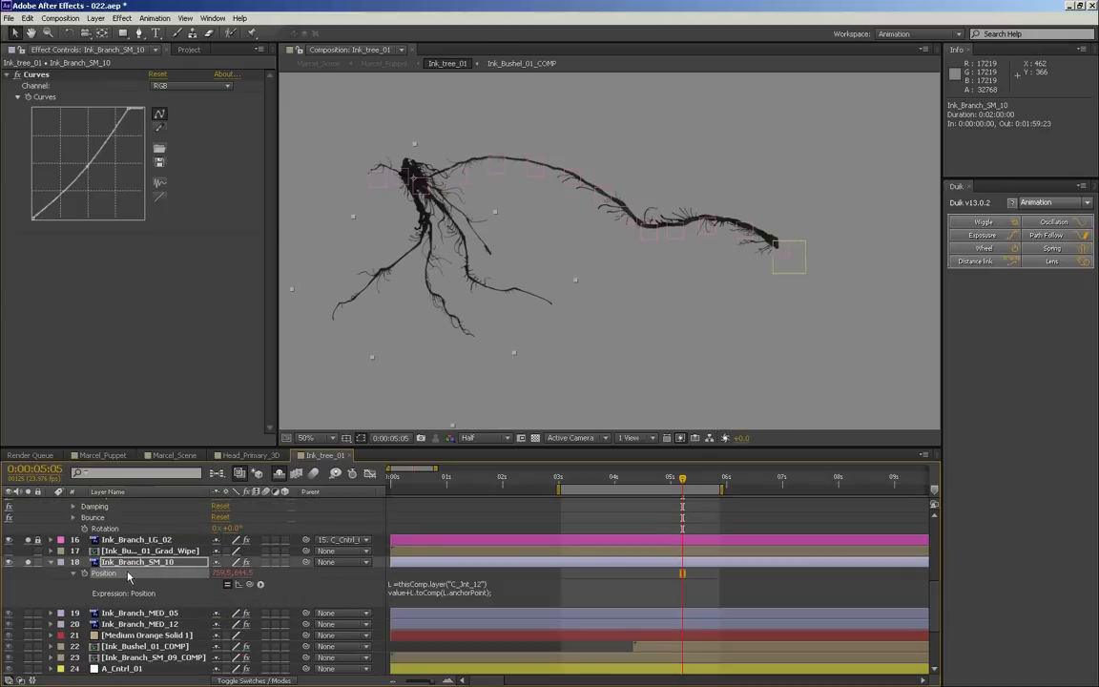
- Disable Ink_Branch_SM_10's Position expression to check where the layer sits without it, and enable it again
click(228, 584)
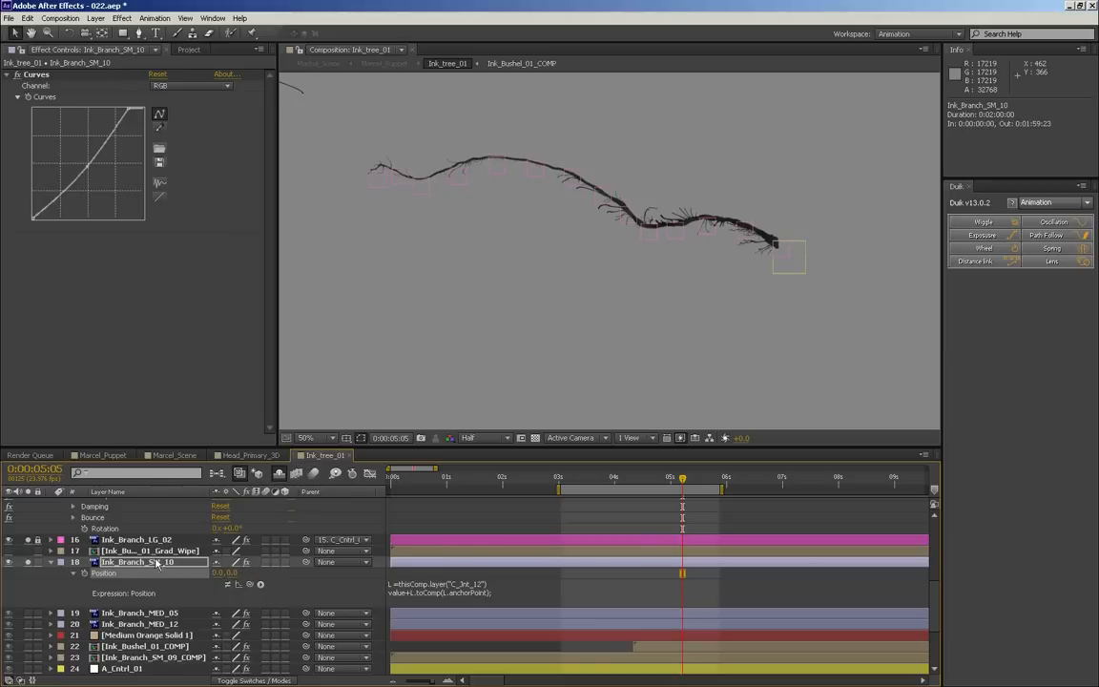
mouse_move(414, 272)
mouse_down()
mouse_move(588, 329)
mouse_move(554, 380)
mouse_up()
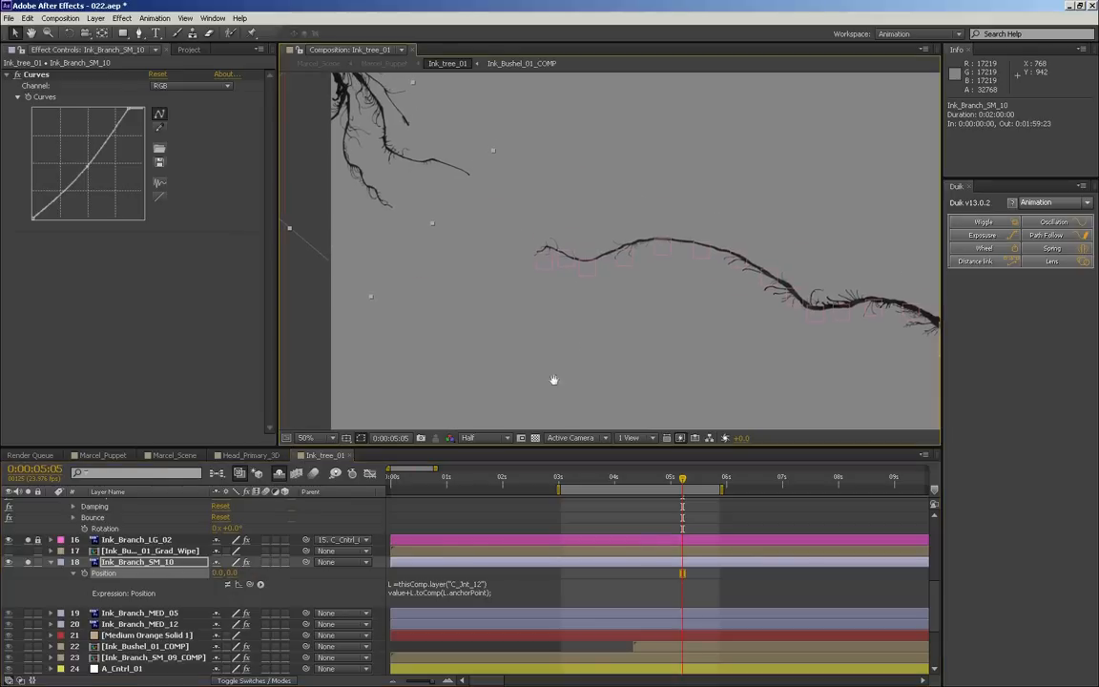
click(228, 584)
- Scrub the timeline and run a RAM preview of Ink_Branch_SM_10 following the C_Jnt_12 joint
drag(598, 477, 624, 467)
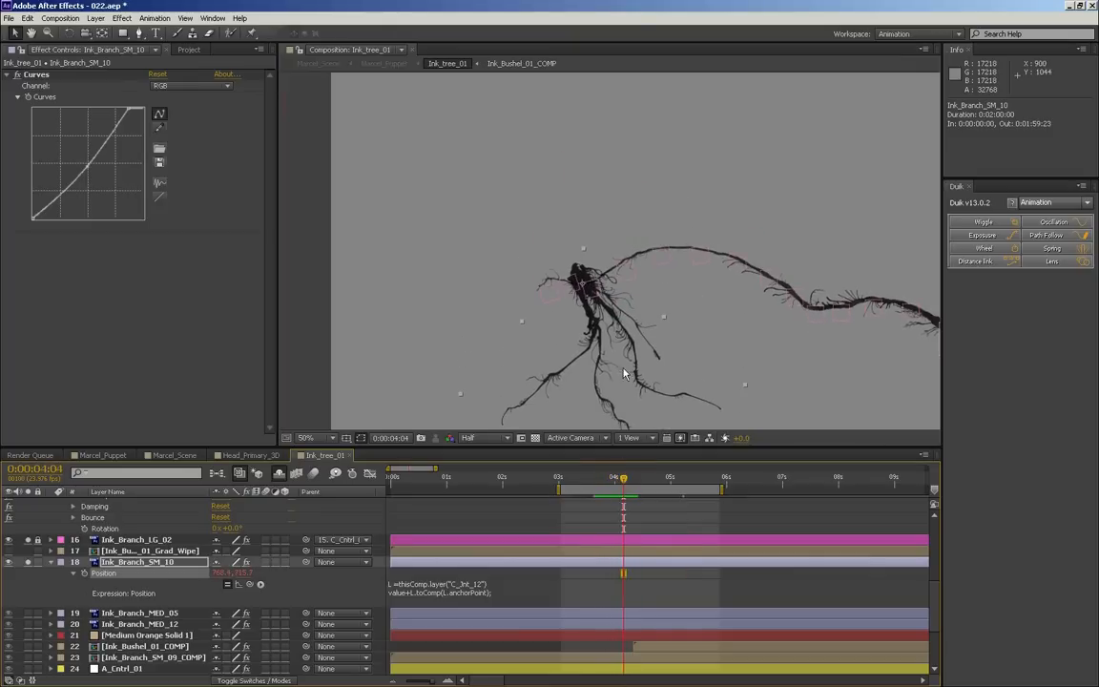
key(KP_0)
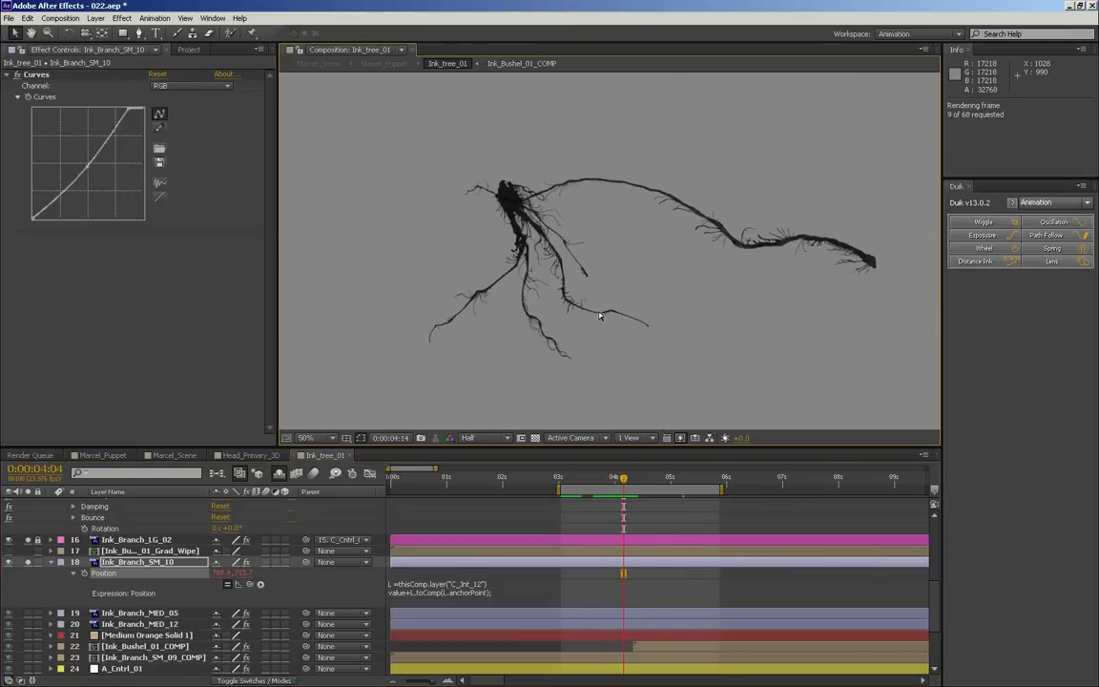
key(space)
- Try offsetting Ink_Branch_SM_10 horizontally from its joint at 0:00:04:13, and undo the change
mouse_move(648, 473)
mouse_down()
mouse_move(605, 477)
mouse_move(644, 477)
mouse_up()
drag(219, 572, 198, 576)
key(ctrl+z)
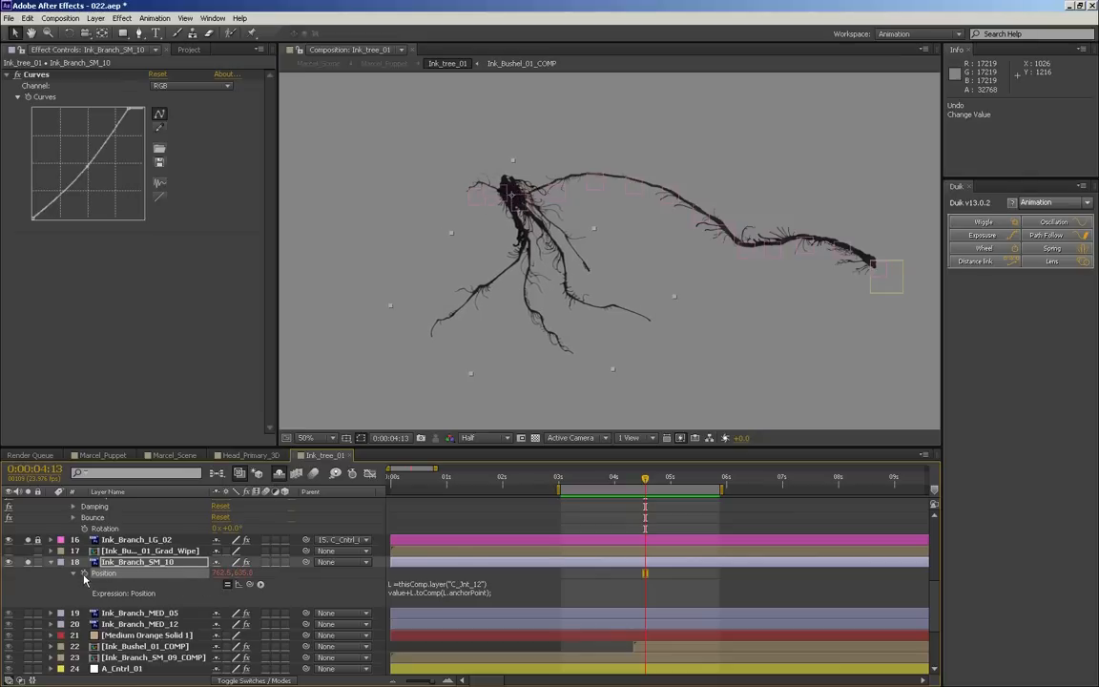
- Try keyframing Ink_Branch_SM_10's horizontal Position offset at 0:00:04:13, 0:00:04:23 and 0:00:05:05, undo the keyframes and scrub through the motion
drag(645, 479, 668, 482)
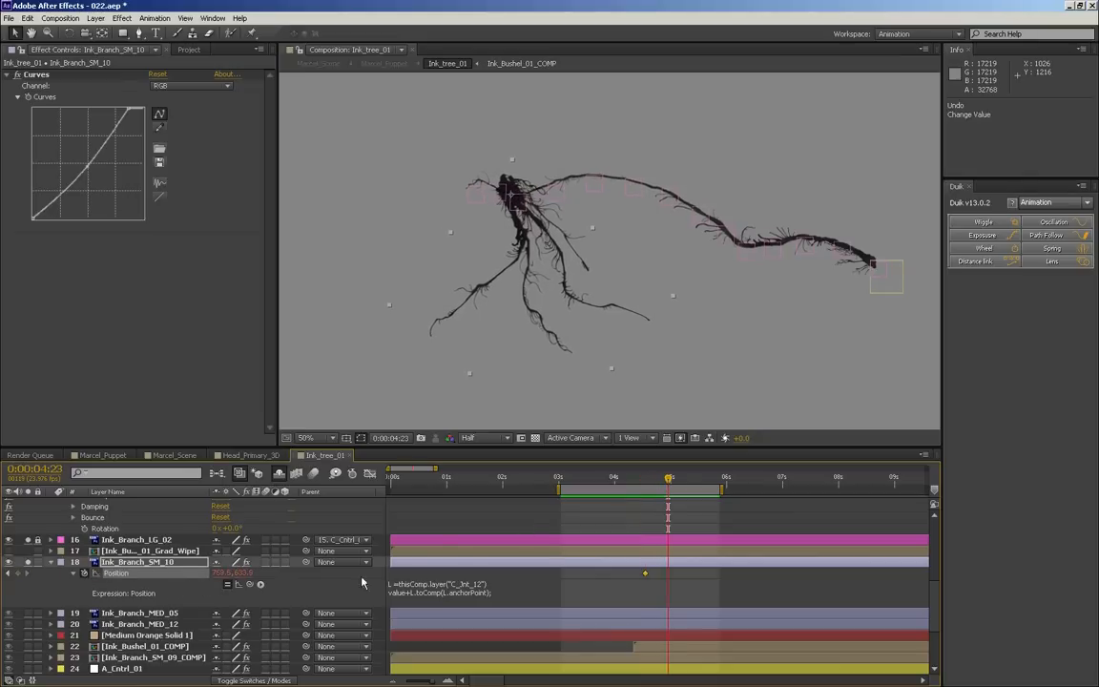
drag(221, 573, 239, 573)
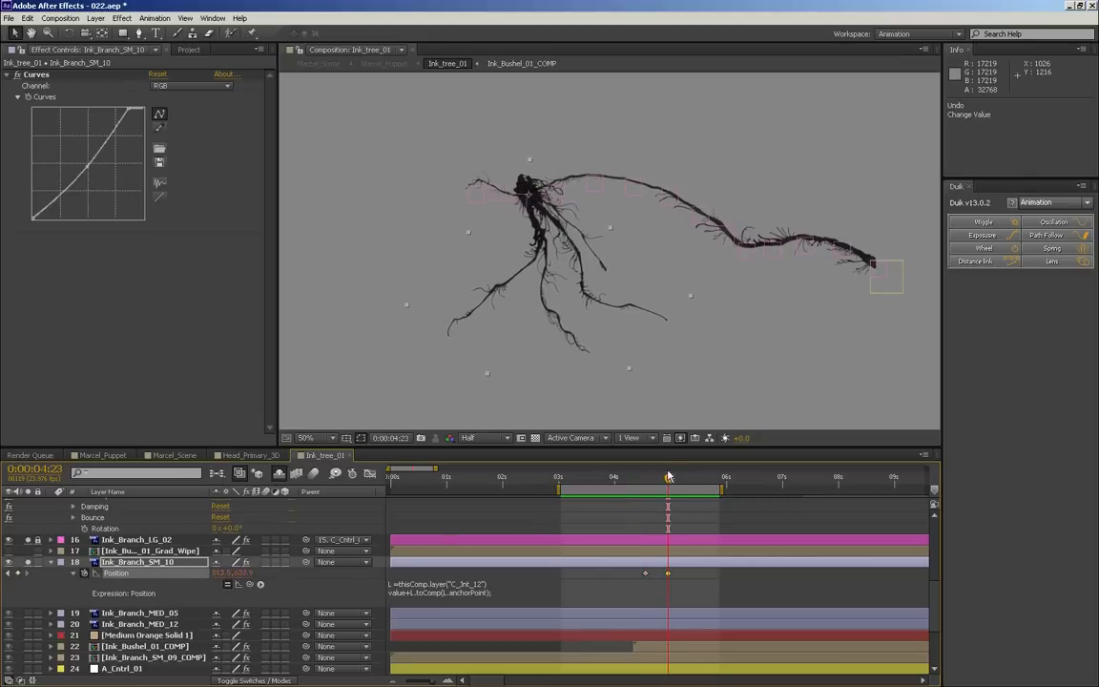
drag(647, 482, 682, 481)
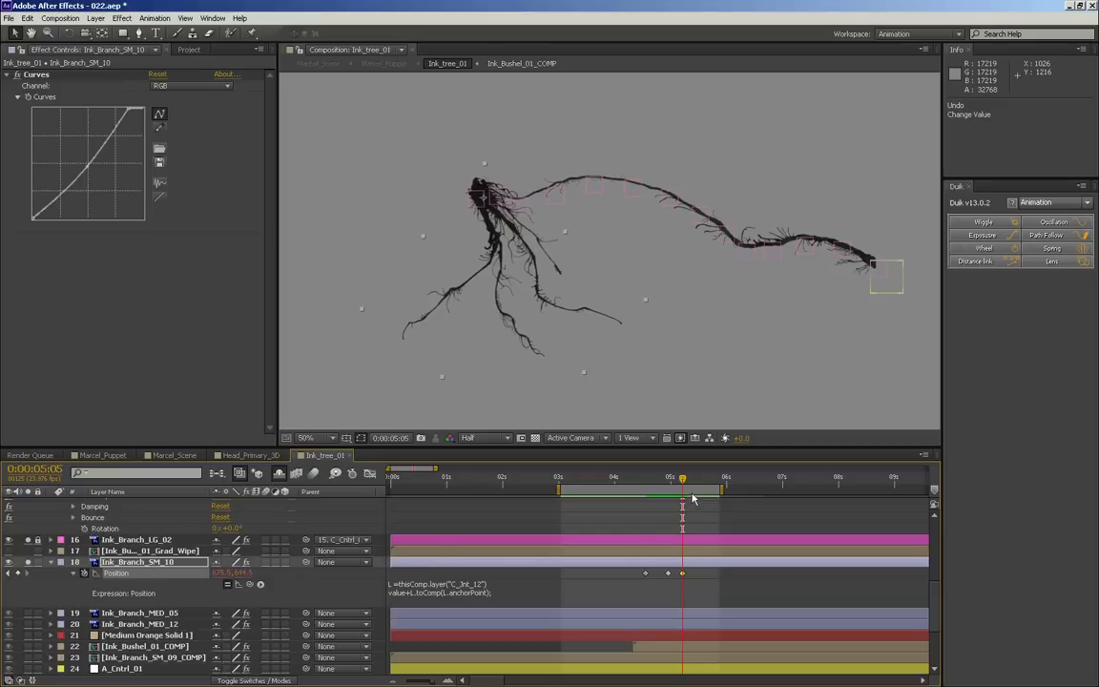
click(635, 479)
mouse_move(635, 480)
mouse_down()
mouse_move(613, 476)
mouse_move(637, 477)
mouse_up()
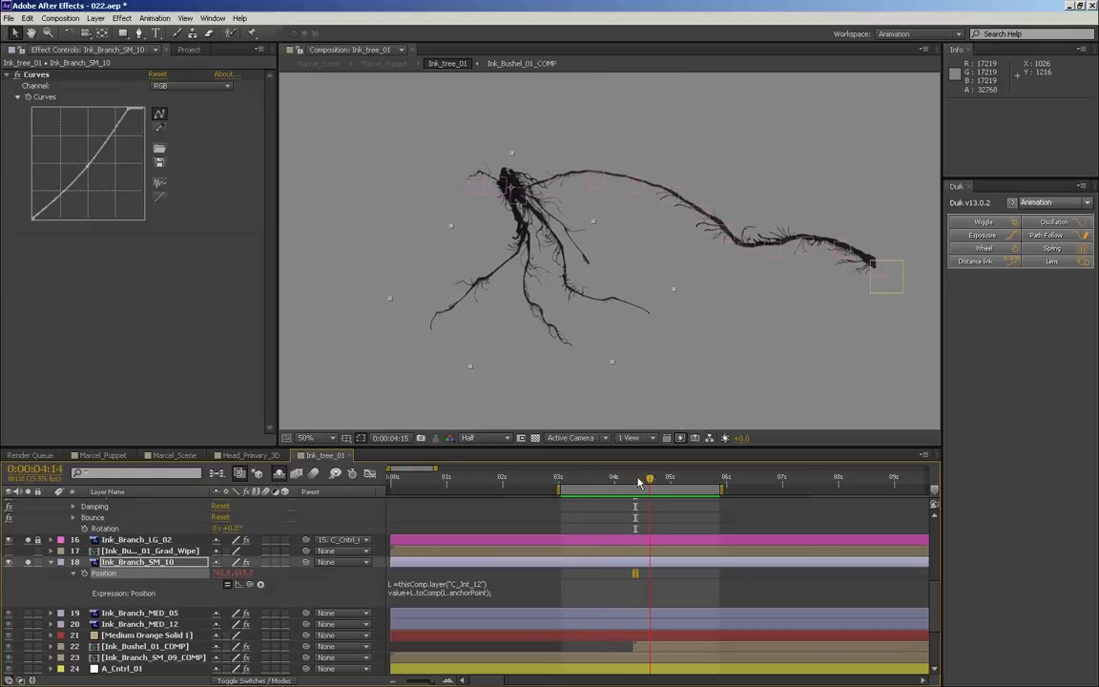
scroll(536, 468, down, 1)
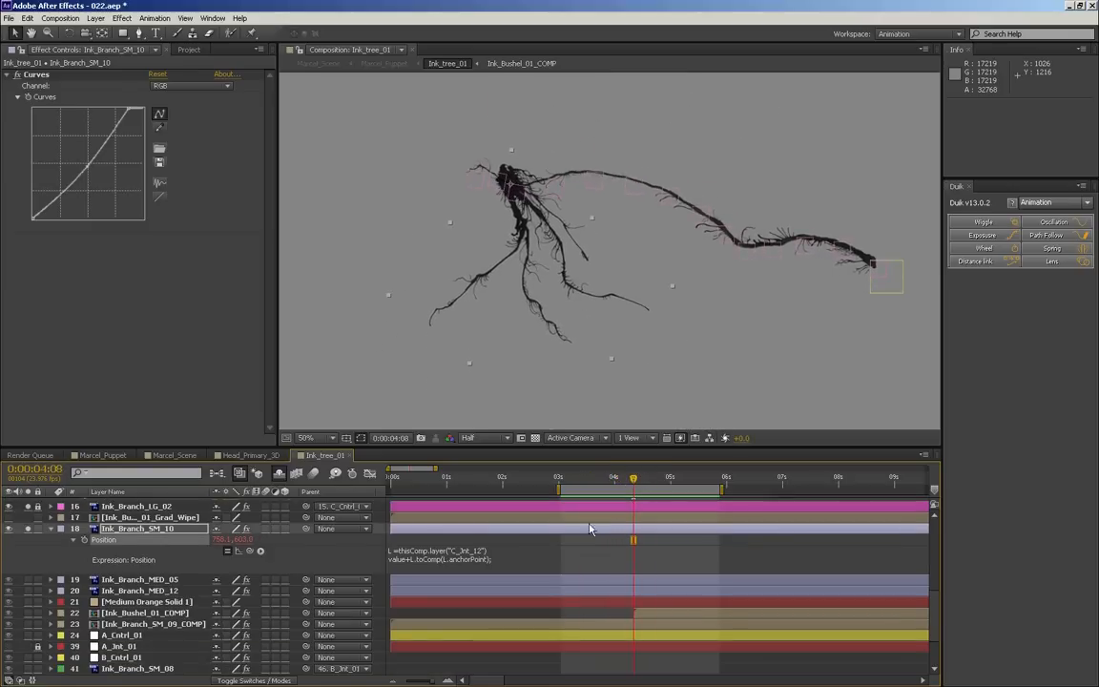